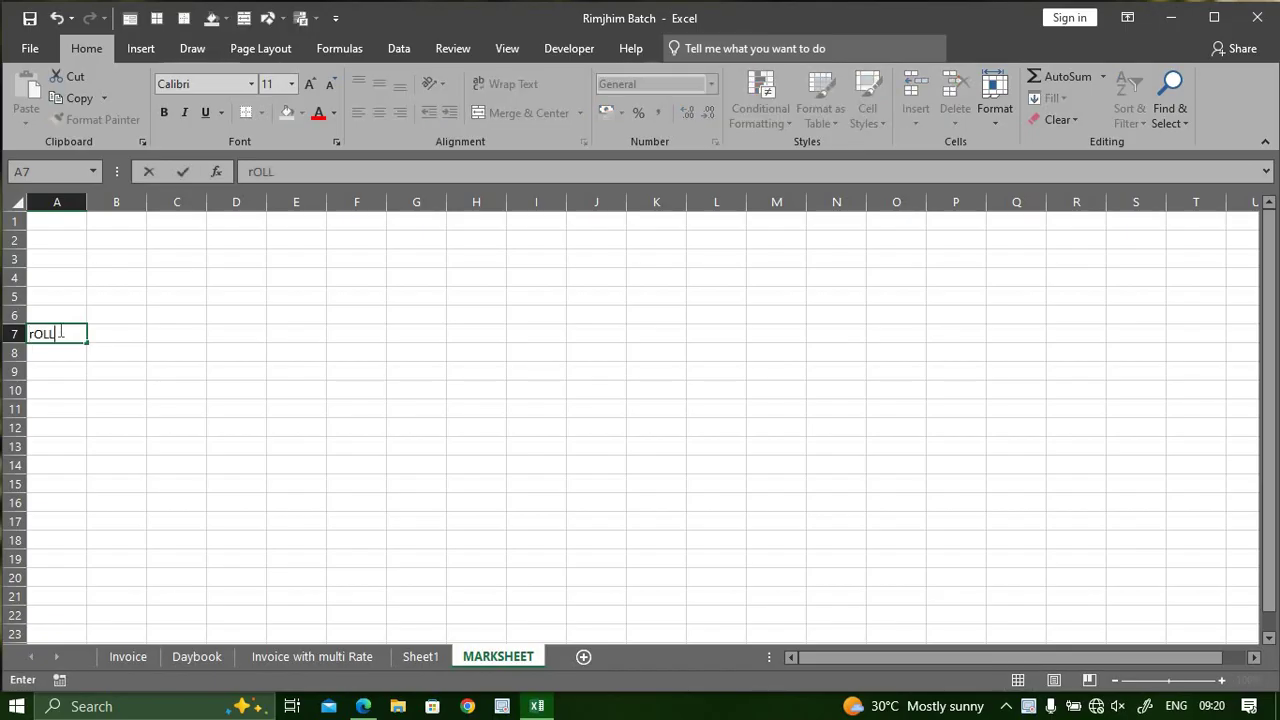
Replace the mistyped entry in cell A7 with the column heading ROLL NUMBER
{"action": "key", "text": "BackSpace"}
{"action": "key", "text": "BackSpace"}
{"action": "key", "text": "BackSpace"}
{"action": "key", "text": "BackSpace"}
{"action": "type", "text": "ROLL NUMBER"}
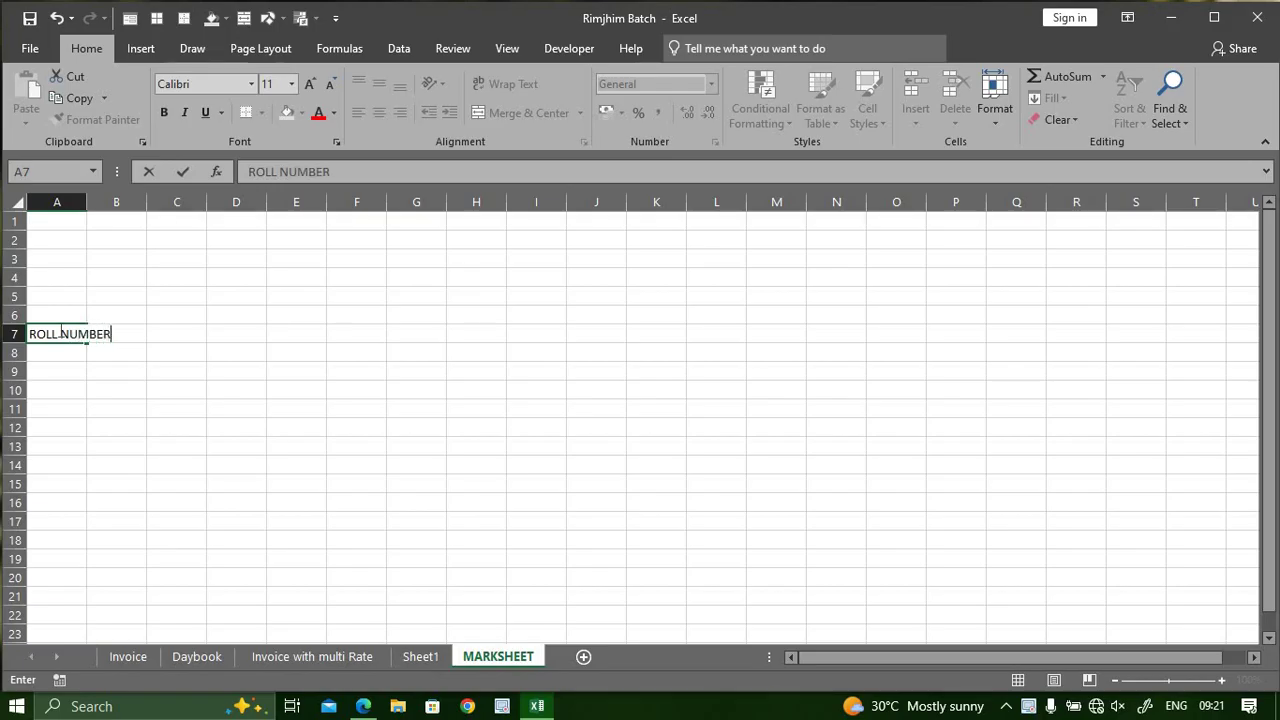
{"action": "key", "text": "Tab"}
{"action": "key", "text": "Tab"}
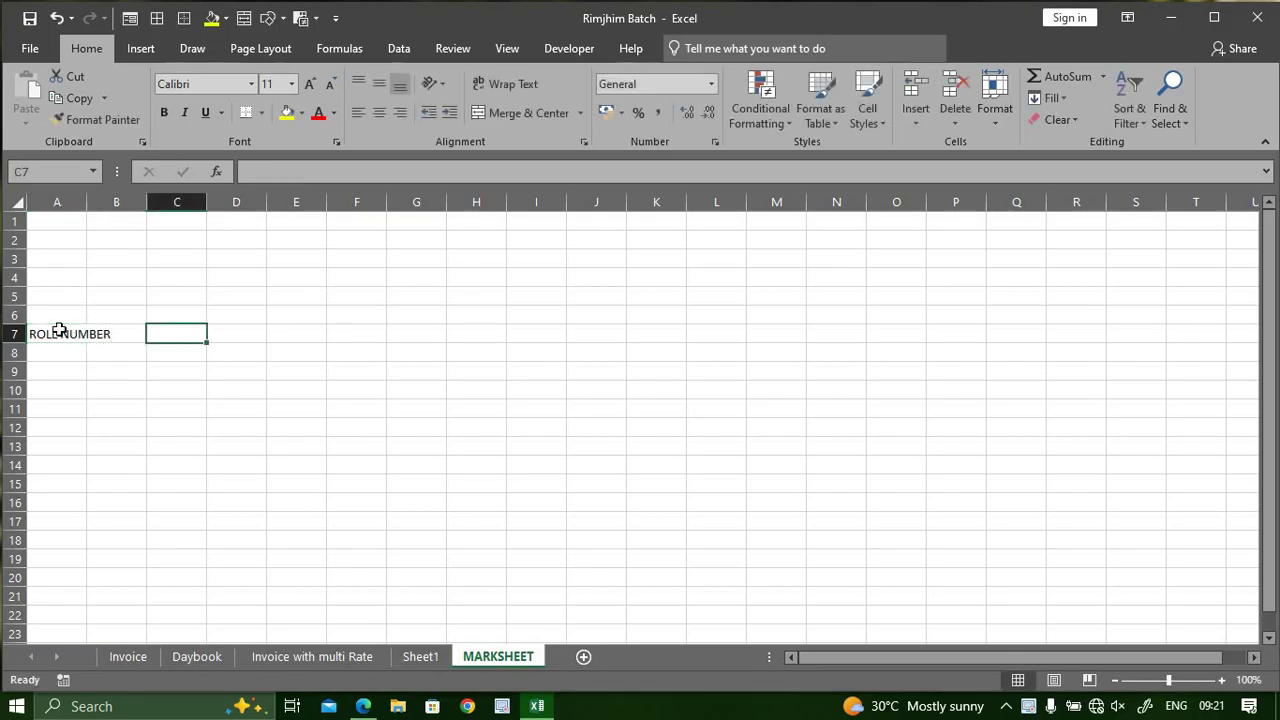
Enter the headings STUDENT NAME, FATHER NAME and MOTHER NAME in cells B7 to D7
{"action": "key", "text": "Left"}
{"action": "type", "text": "STU"}
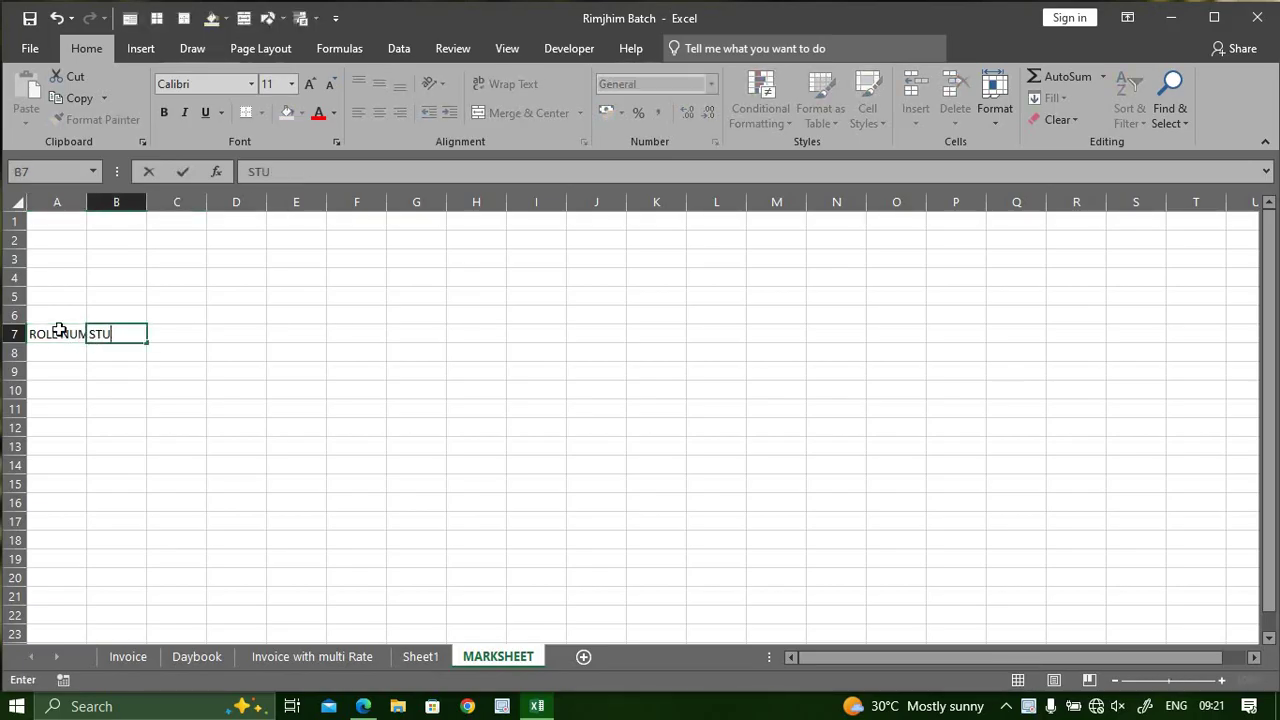
{"action": "type", "text": "DENT NAME"}
{"action": "key", "text": "Tab"}
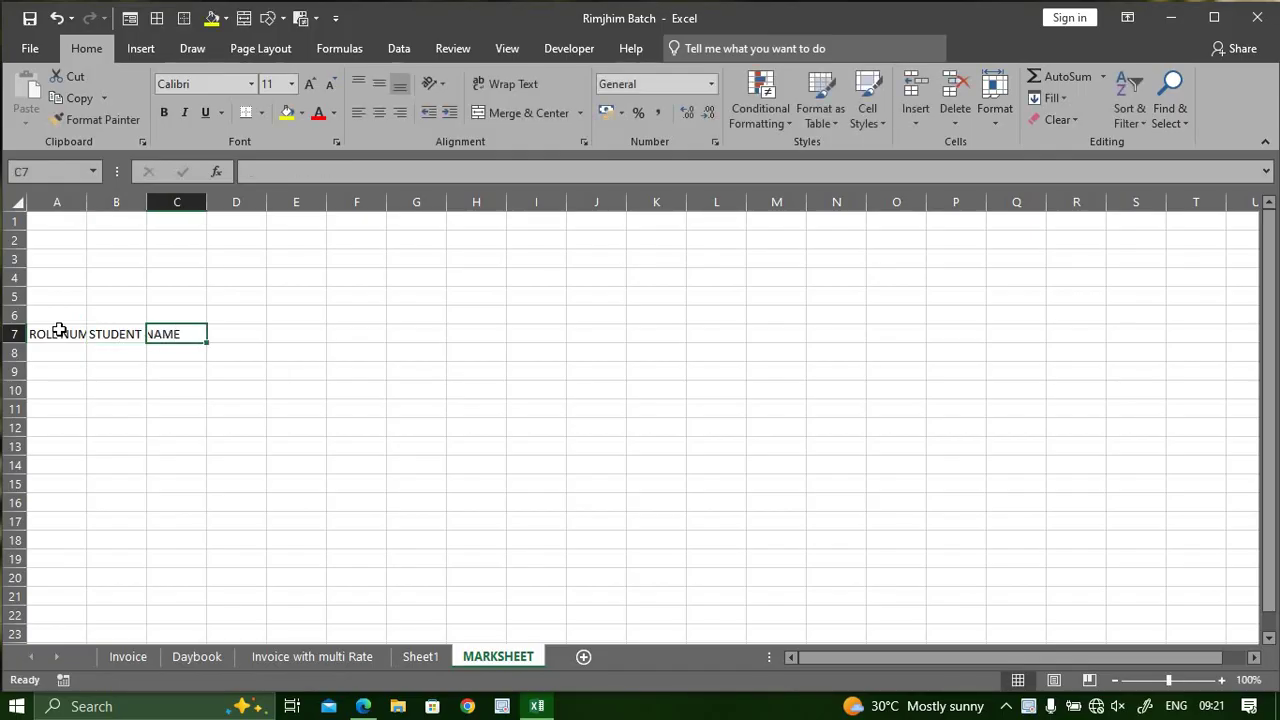
{"action": "type", "text": "FATHE"}
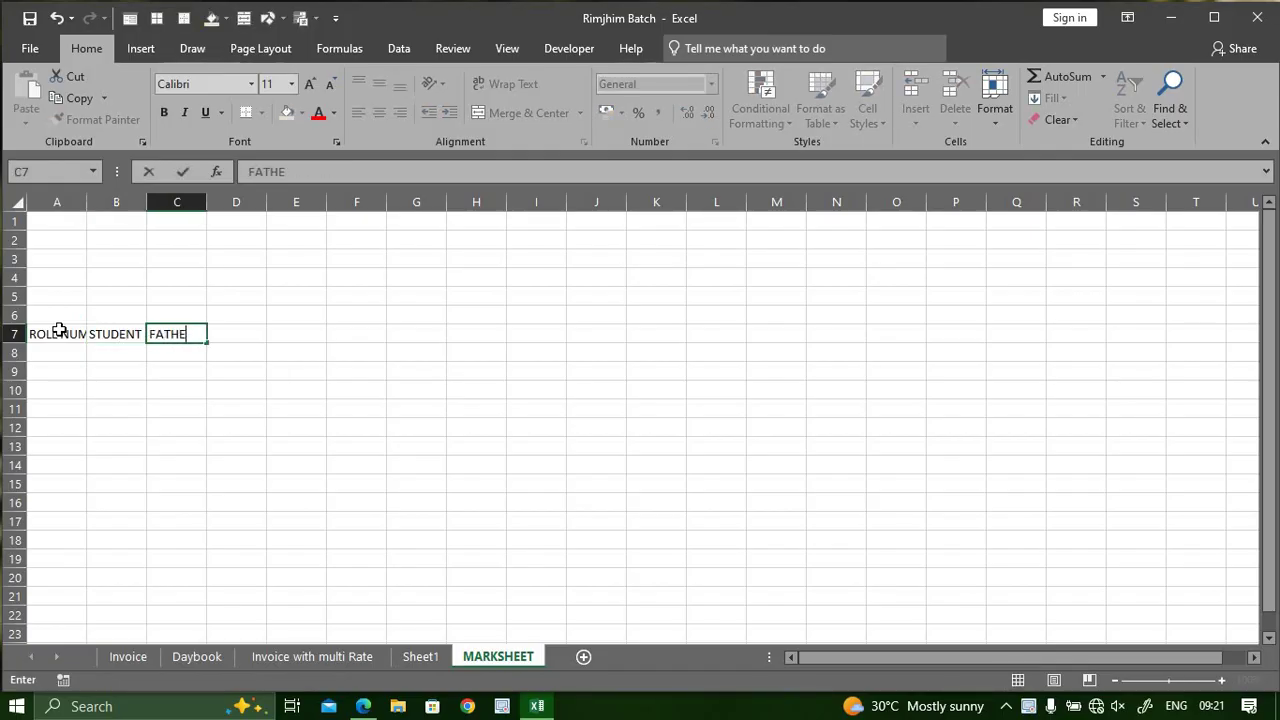
{"action": "type", "text": "R NAME"}
{"action": "key", "text": "Tab"}
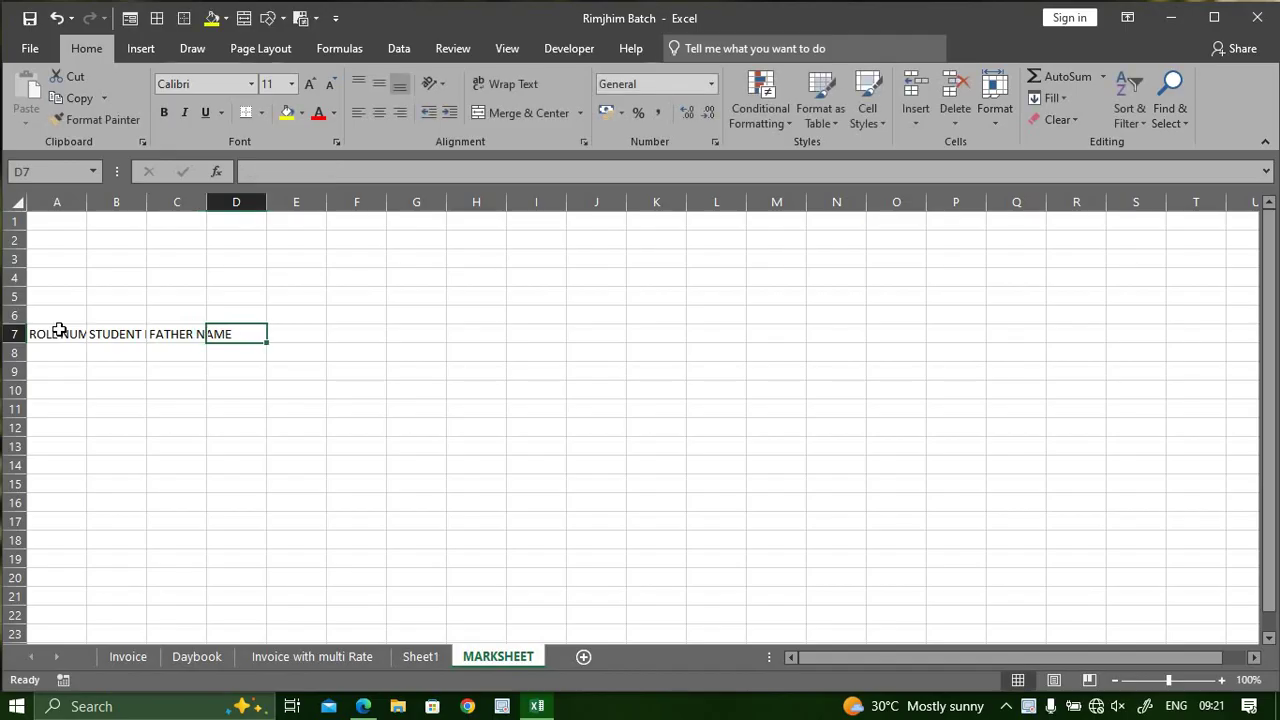
{"action": "type", "text": "MOTHER NAME"}
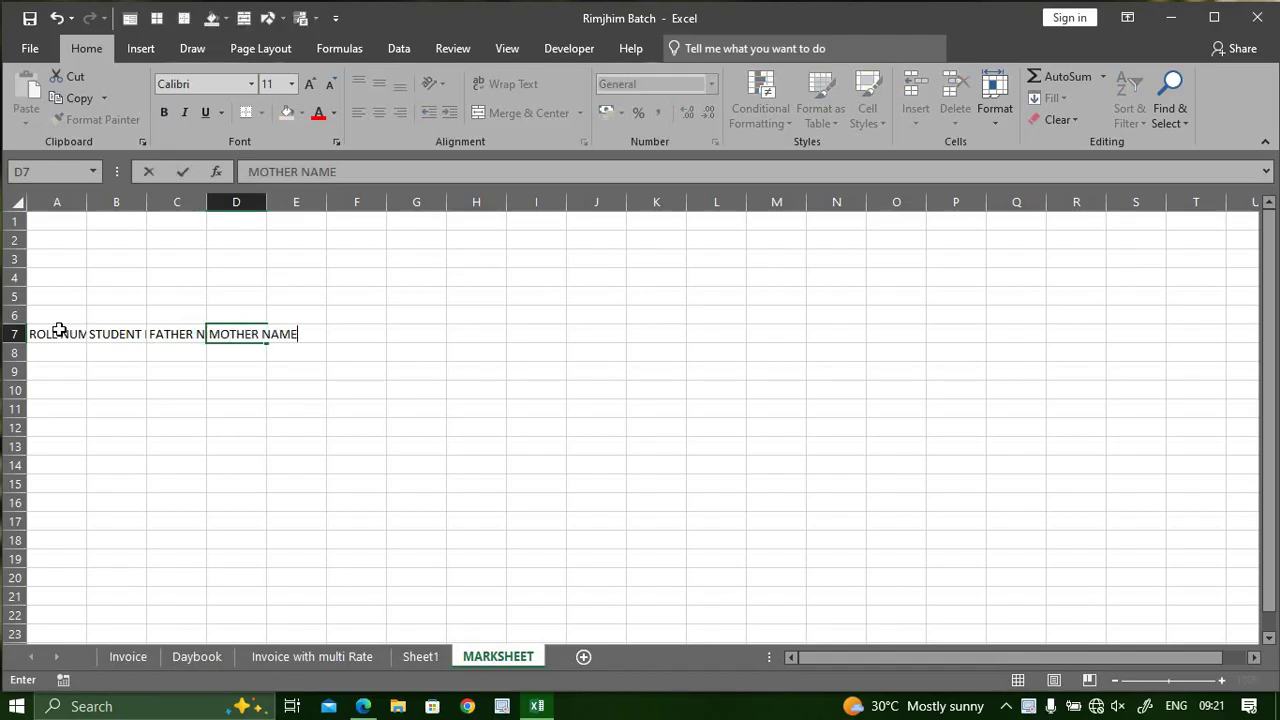
{"action": "key", "text": "Tab"}
Enter the headings GENDER, DOB and COURSE in cells E7 to G7
{"action": "type", "text": "GENE"}
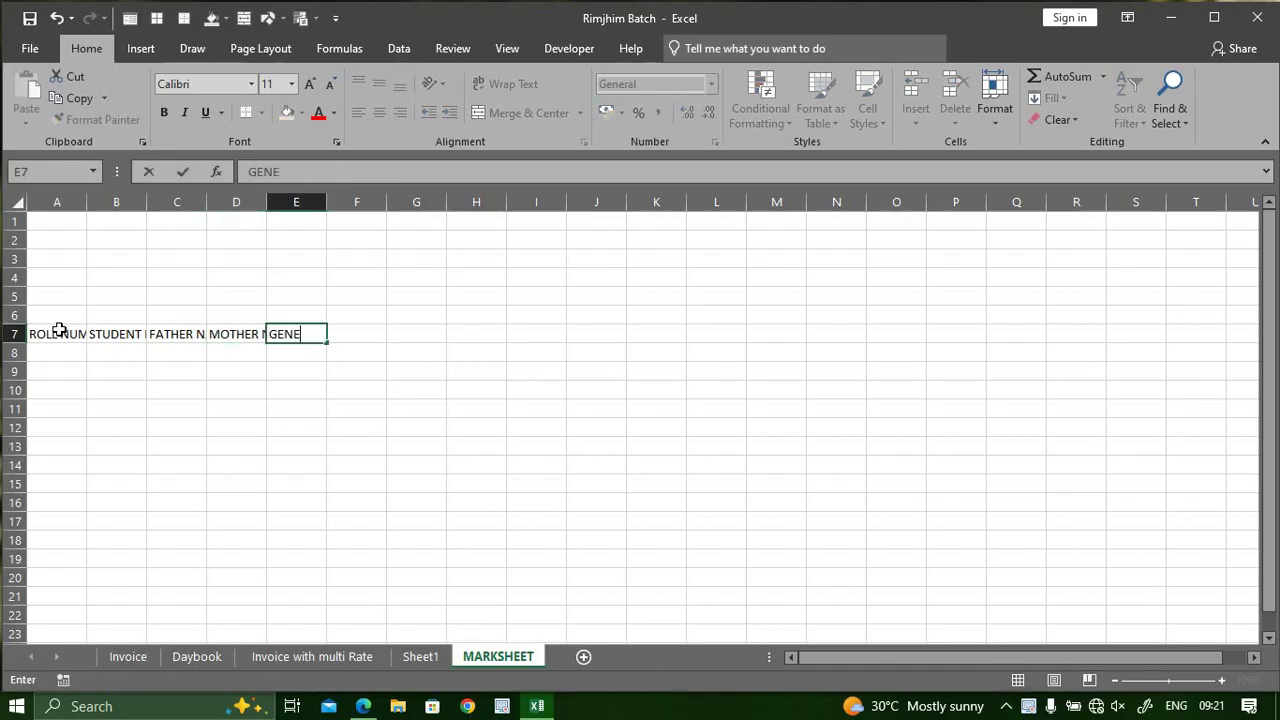
{"action": "key", "text": "BackSpace"}
{"action": "type", "text": "DER"}
{"action": "key", "text": "Tab"}
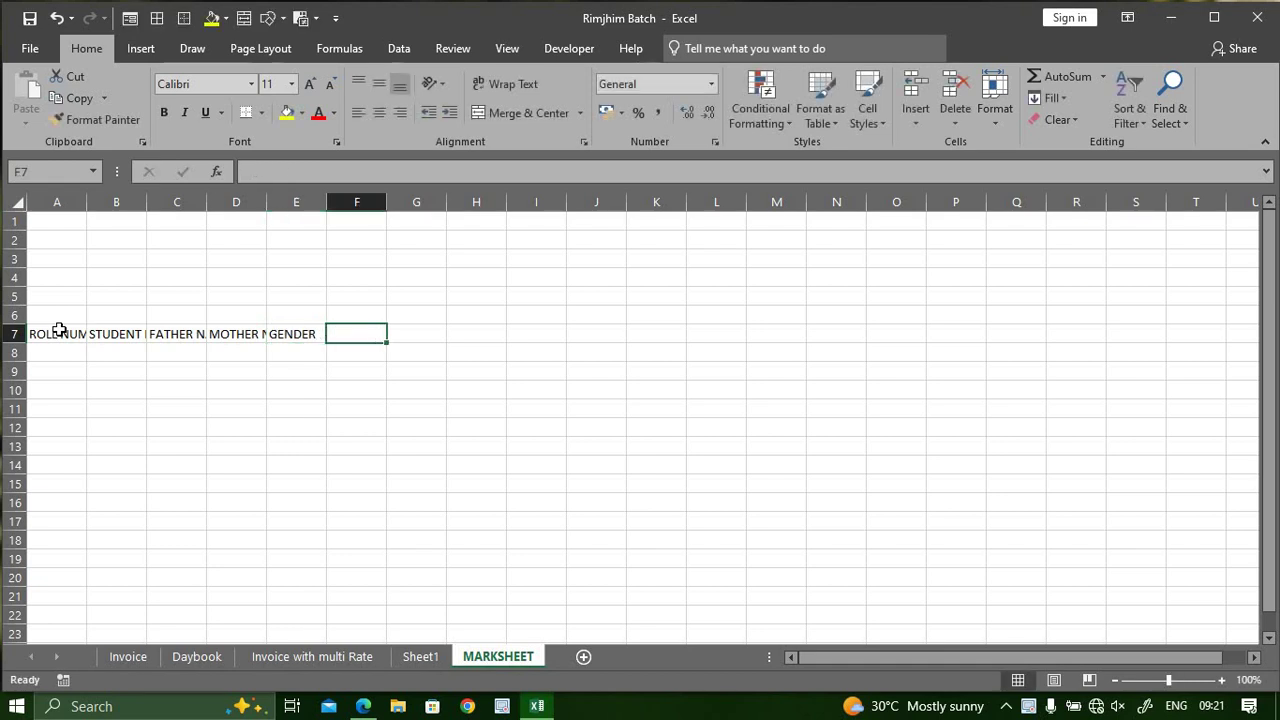
{"action": "type", "text": "DOB"}
{"action": "key", "text": "Tab"}
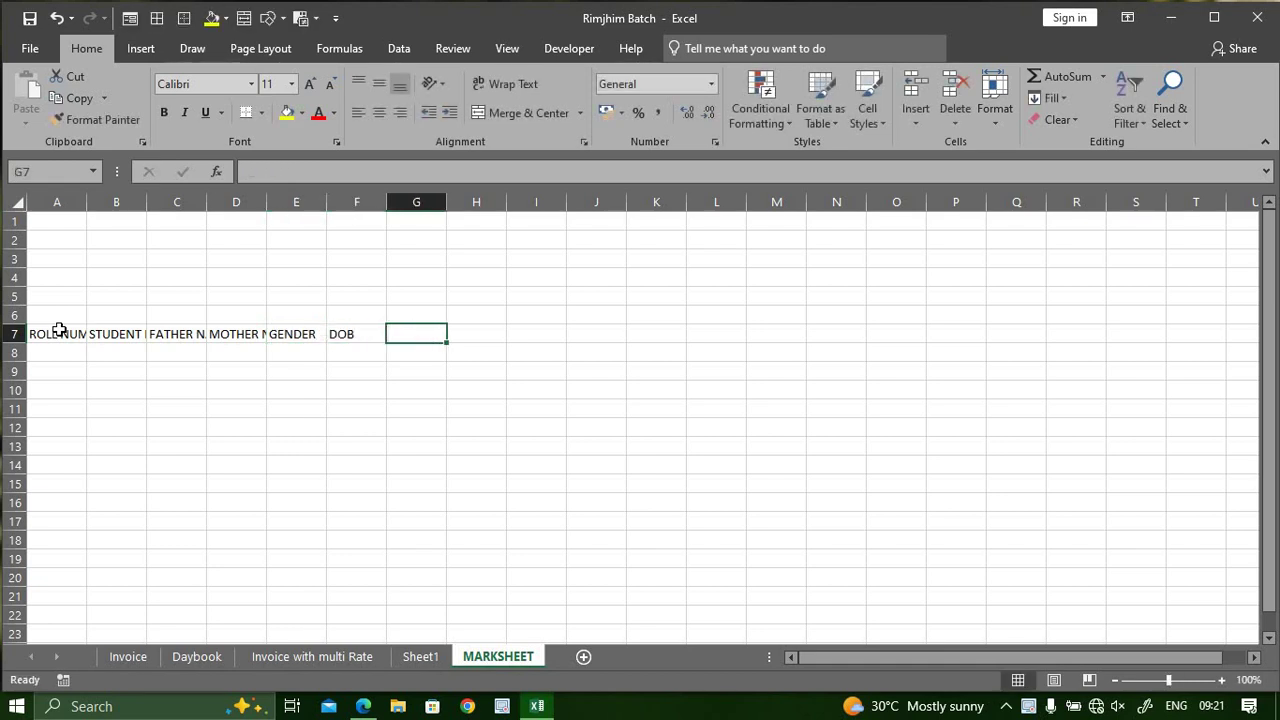
{"action": "type", "text": "COURSE"}
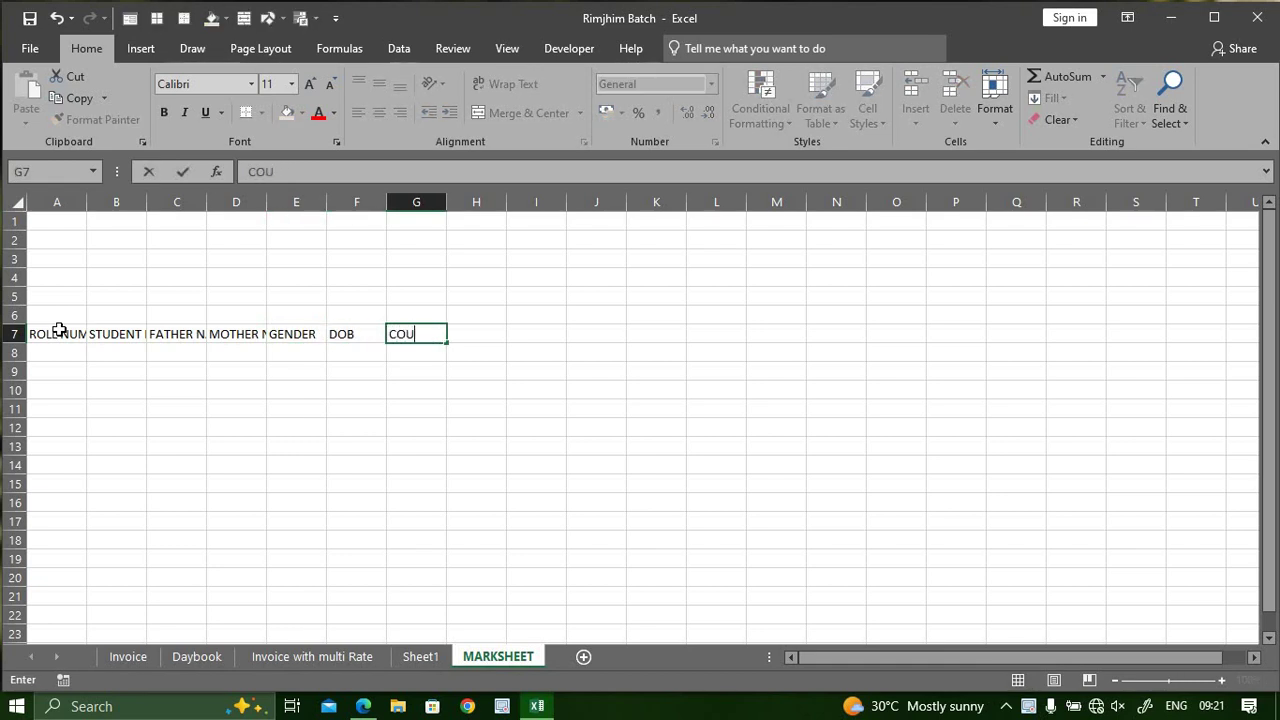
{"action": "key", "text": "Tab"}
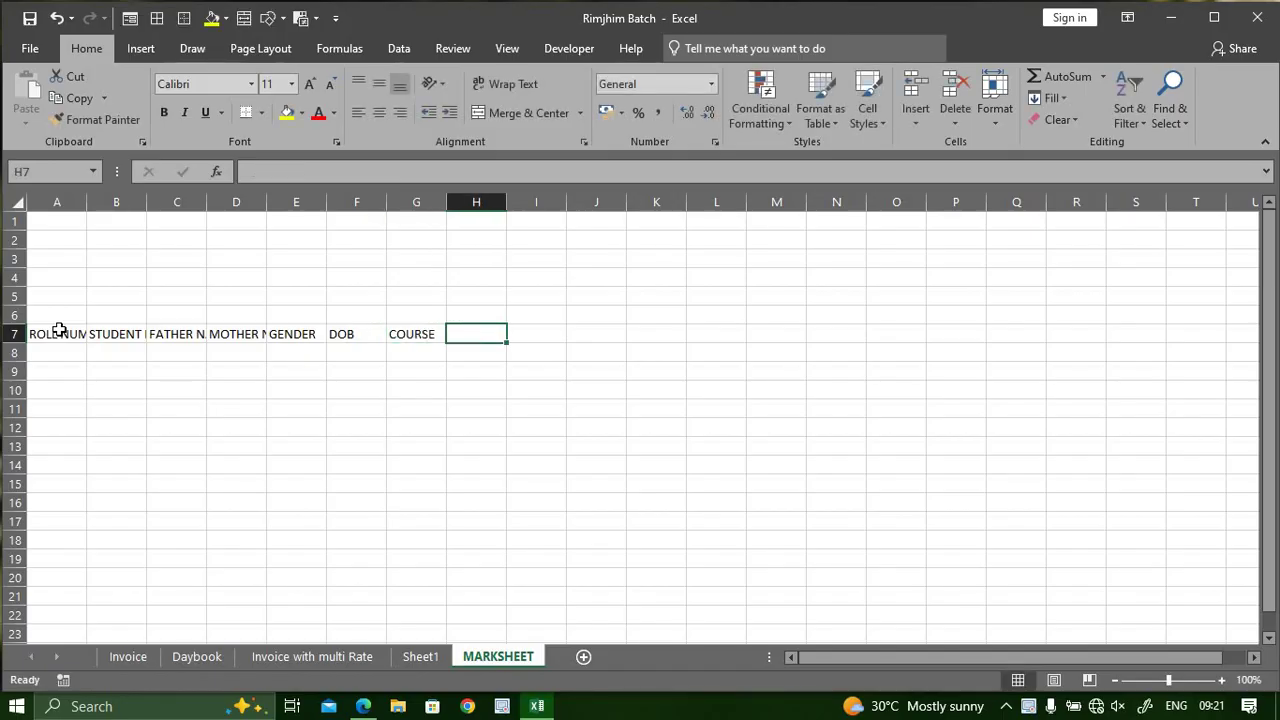
Enter the subject headings FUNDAMENTAL and MS OFFICE in cells H7 and I7
{"action": "type", "text": "FUN"}
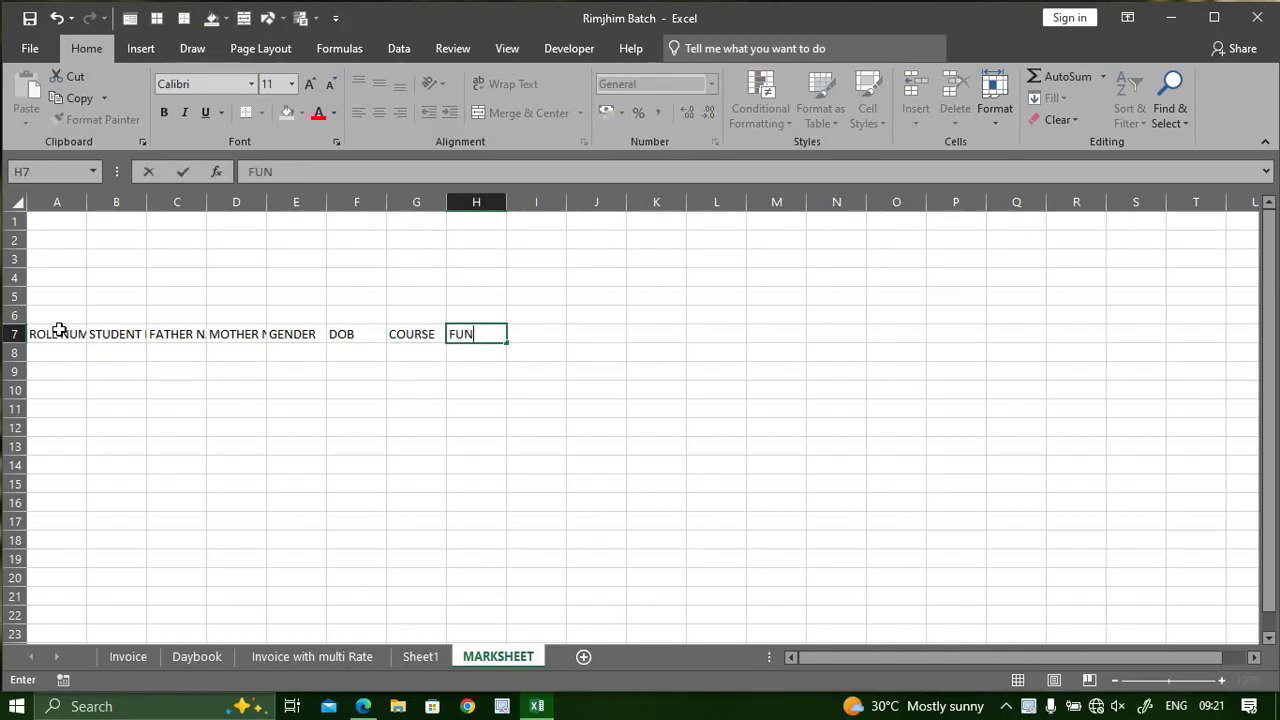
{"action": "type", "text": "DAMENTA"}
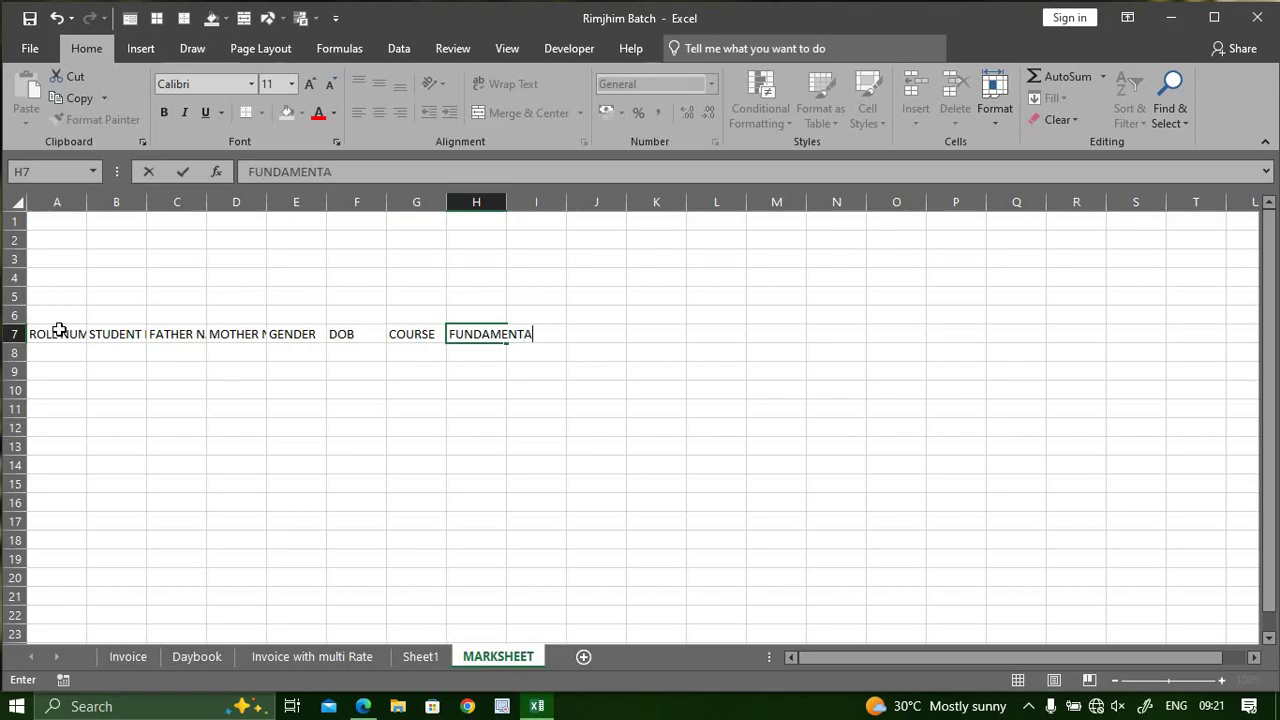
{"action": "type", "text": "L"}
{"action": "key", "text": "Tab"}
{"action": "type", "text": "MS OFFI"}
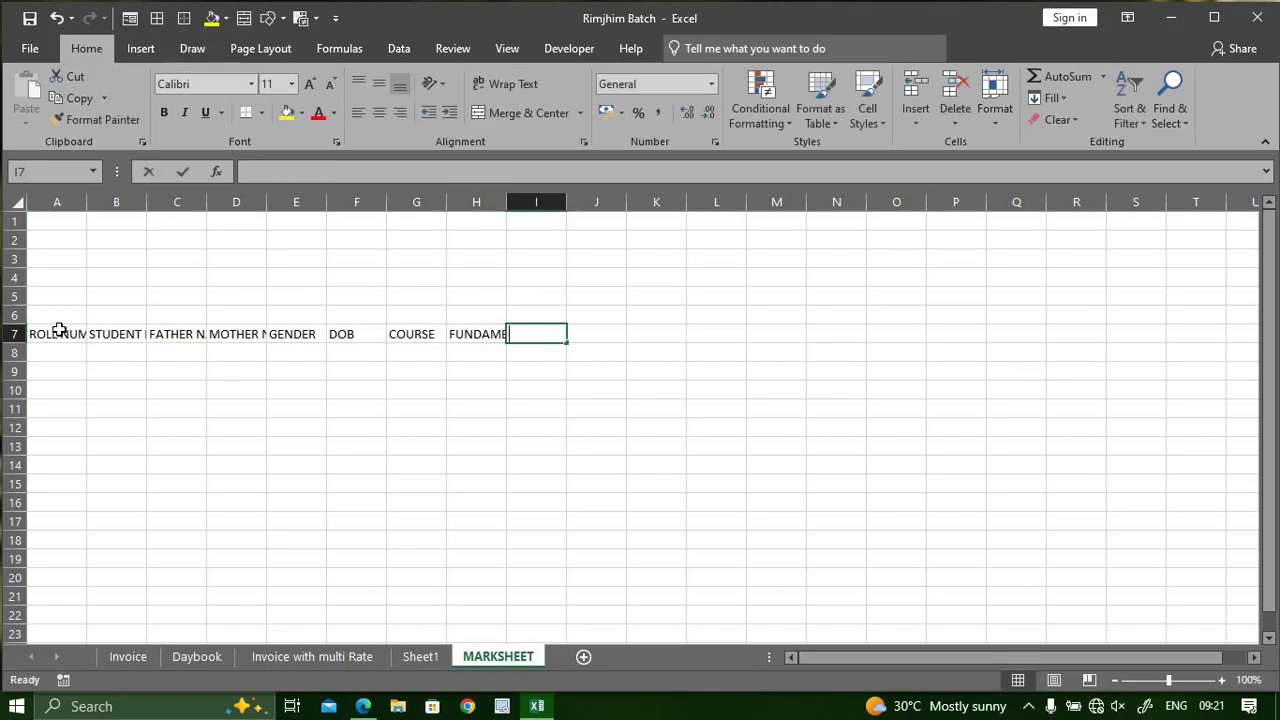
{"action": "key", "text": "Tab"}
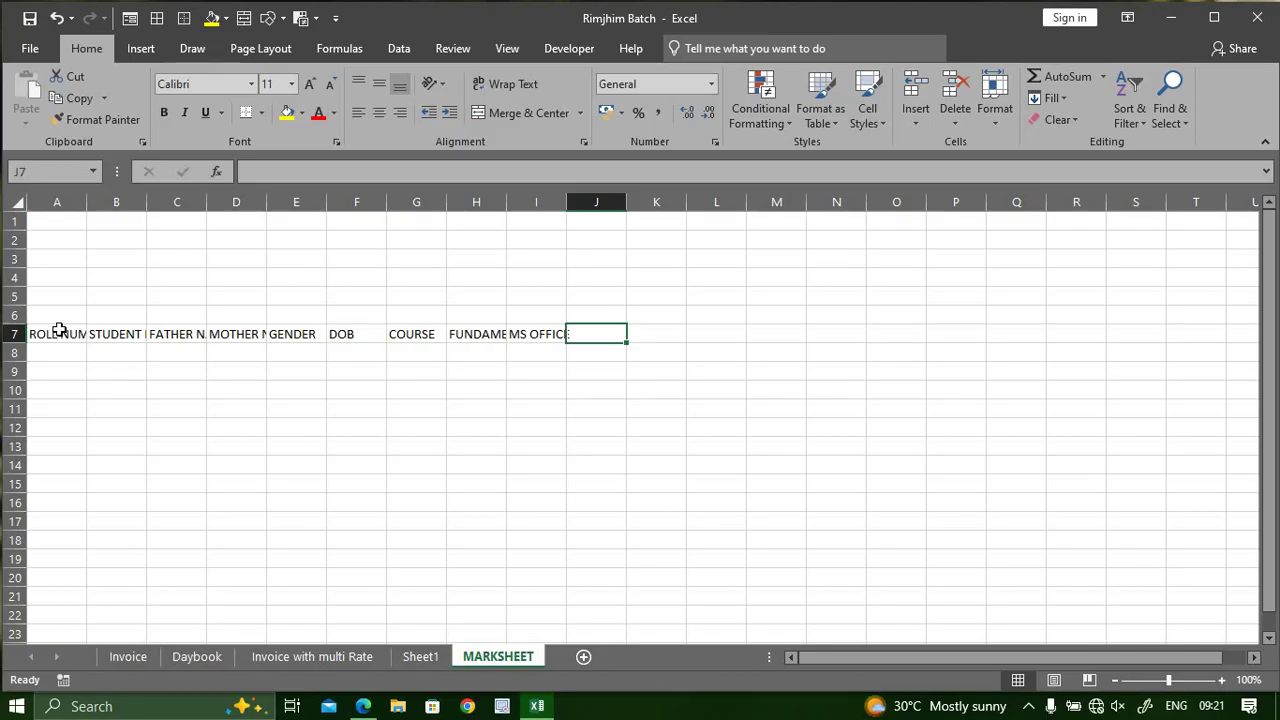
Enter the subject headings ACCOUNTING, DTP and NETWORK & INTERNET in cells J7 to L7
{"action": "type", "text": "ACCOUNT"}
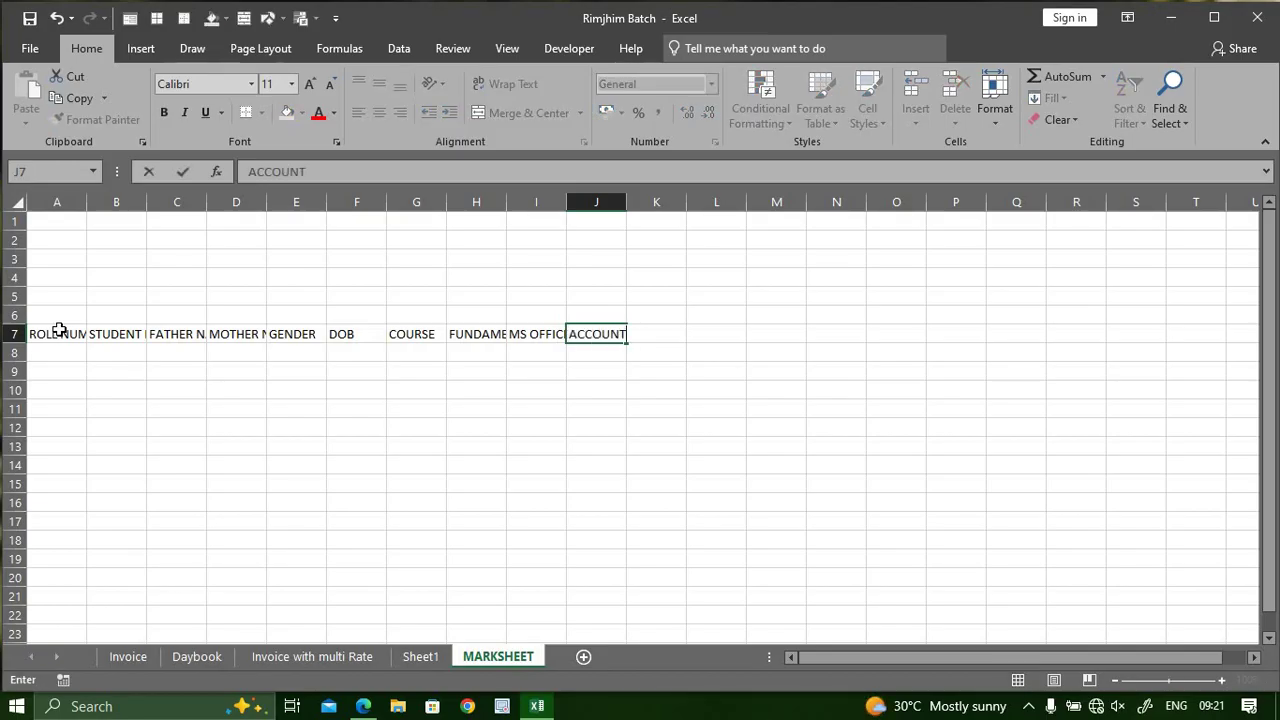
{"action": "type", "text": "ING"}
{"action": "key", "text": "Tab"}
{"action": "type", "text": "DT"}
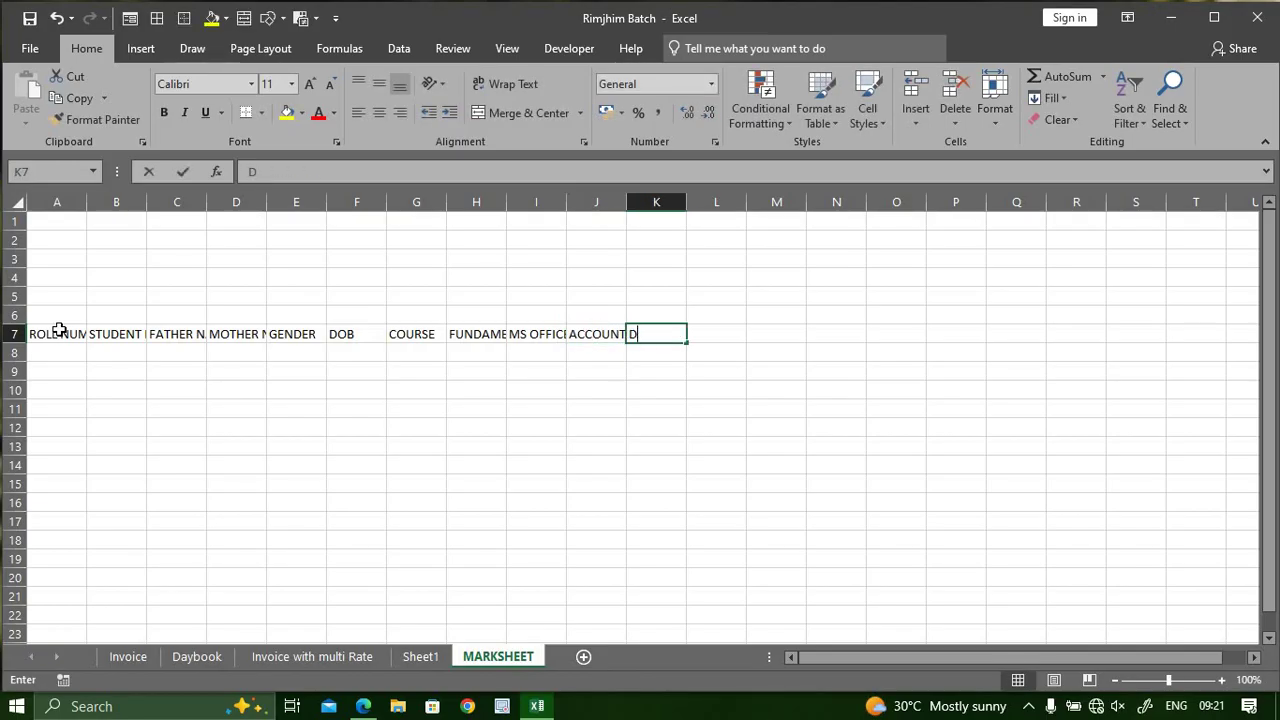
{"action": "key", "text": "Tab"}
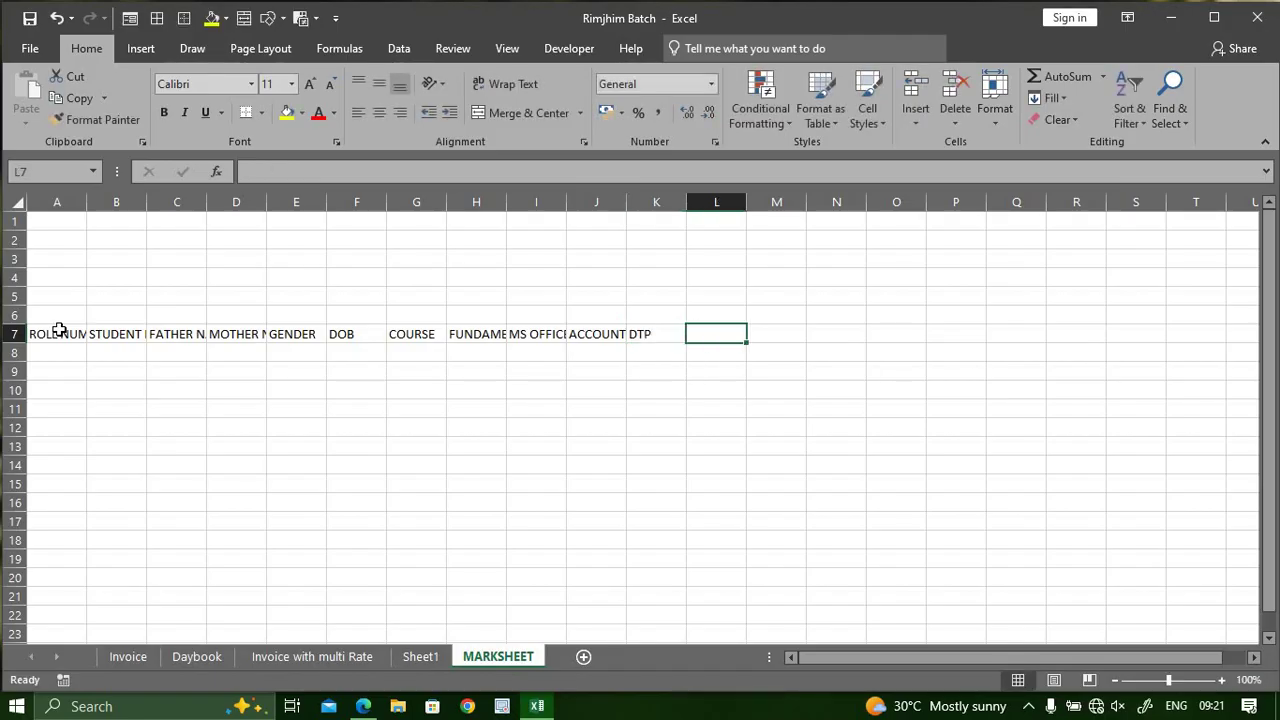
{"action": "type", "text": "NE"}
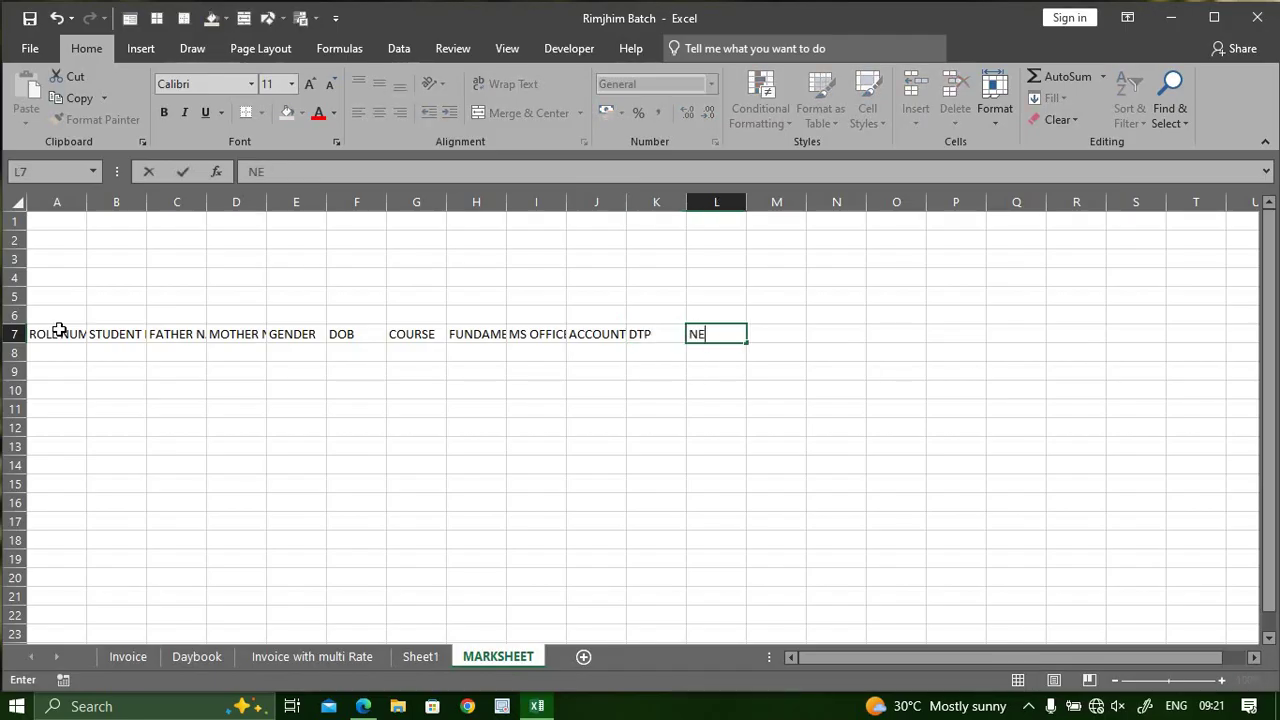
{"action": "type", "text": "TWORK &"}
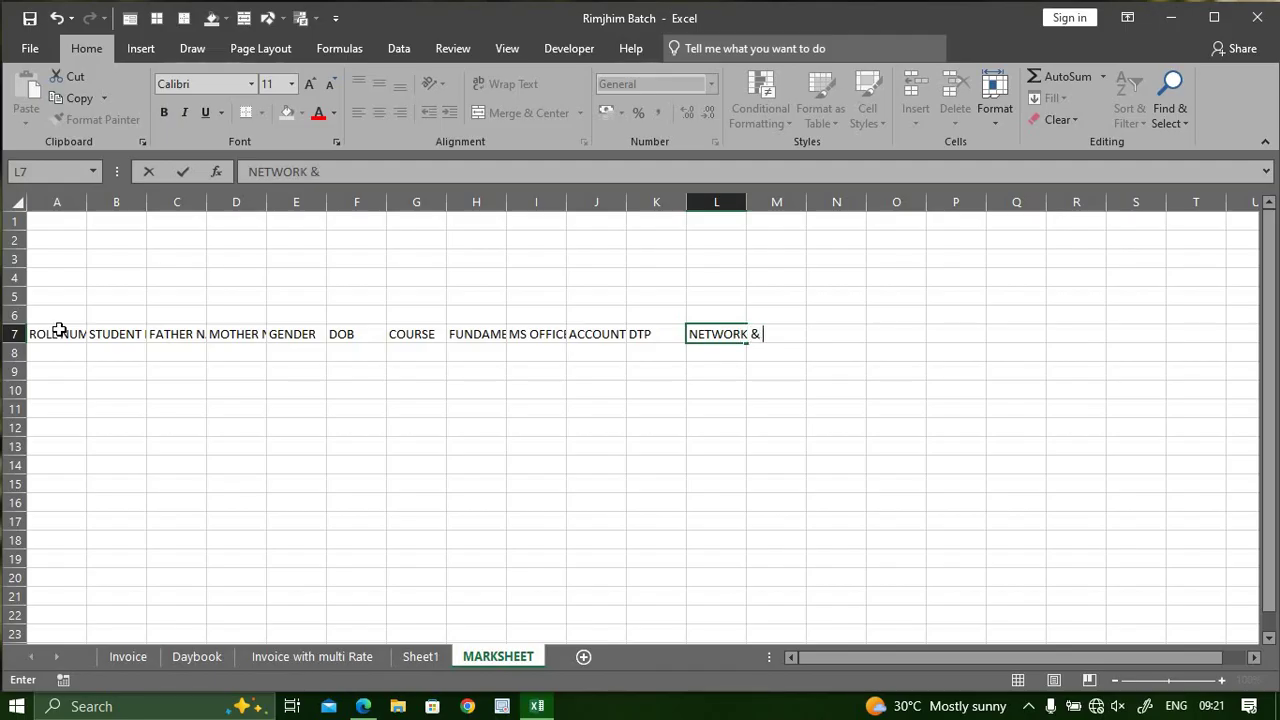
{"action": "type", "text": " INTERNET"}
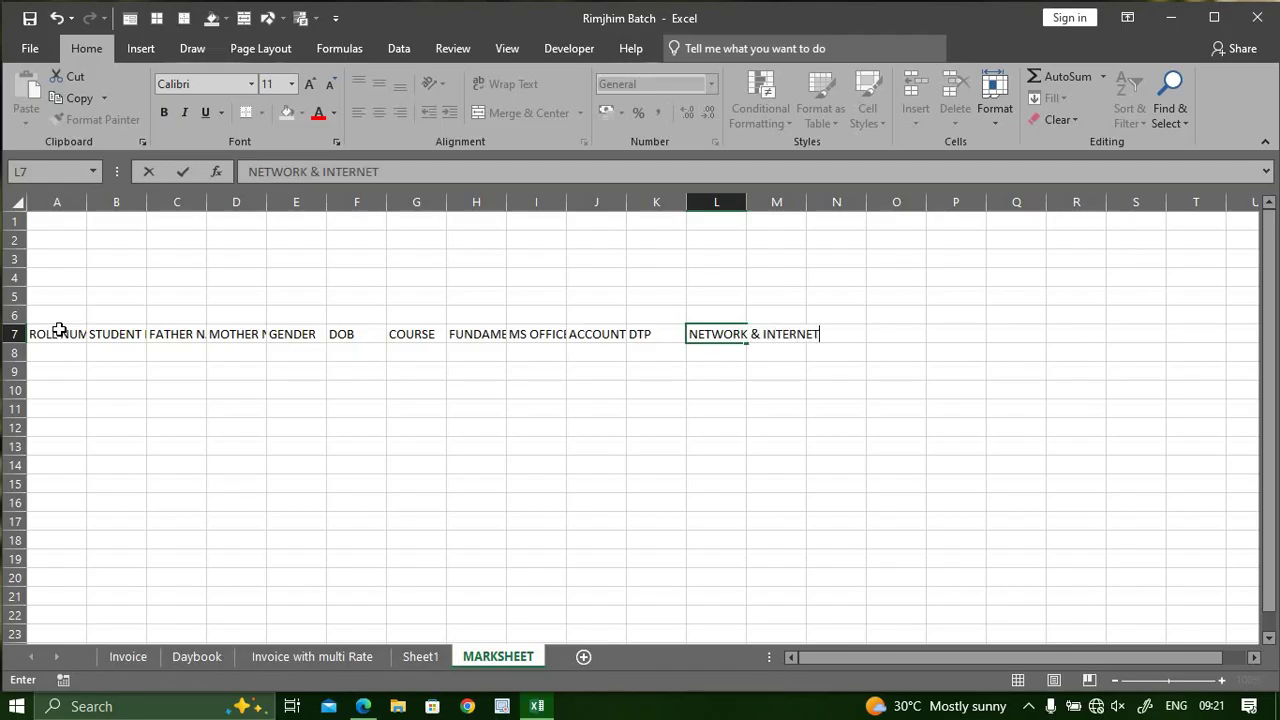
{"action": "key", "text": "Tab"}
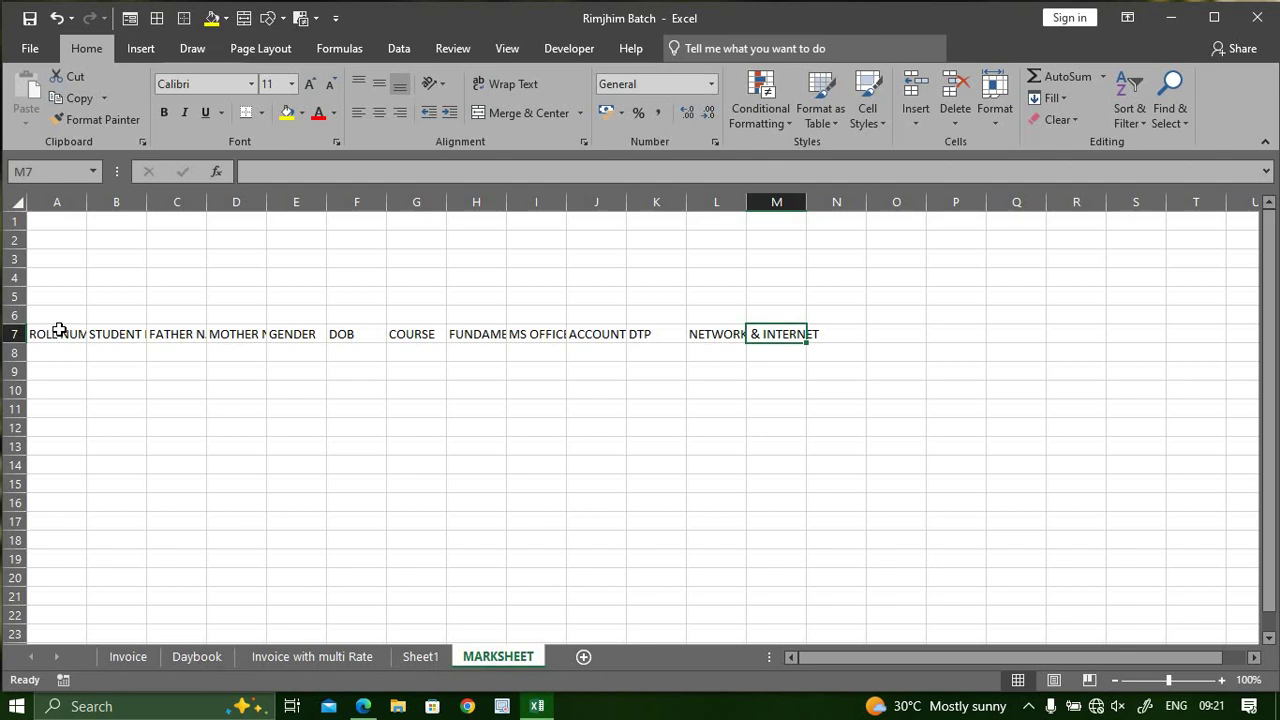
Enter the headings PROJECT, TOTAL and OBTAIN in cells M7 to O7
{"action": "type", "text": "PROJEC"}
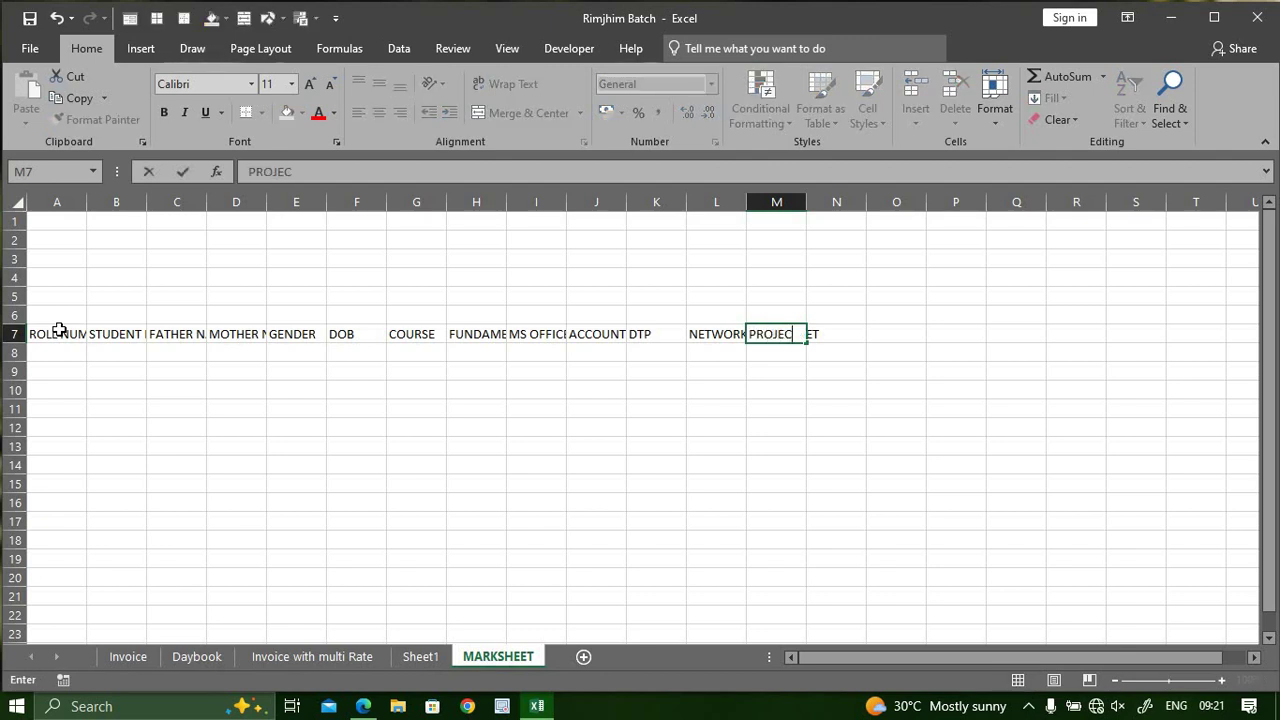
{"action": "type", "text": "T"}
{"action": "key", "text": "Tab"}
{"action": "type", "text": "TOTA"}
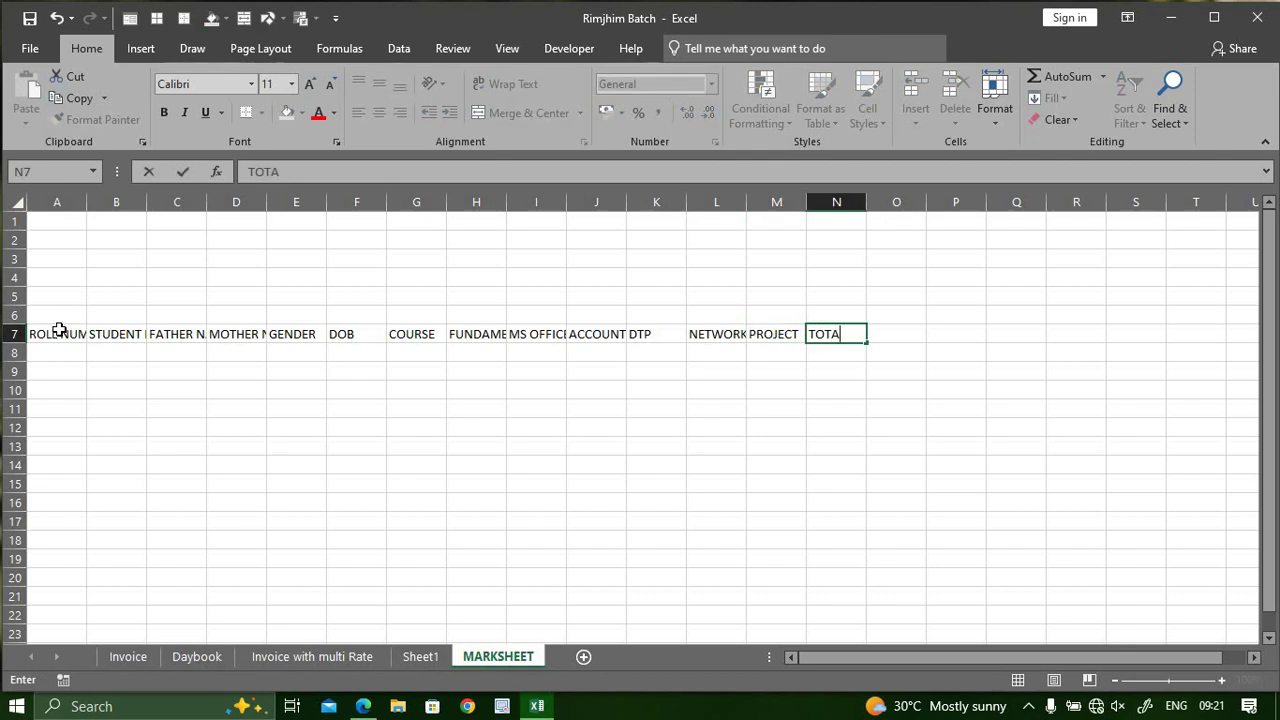
{"action": "key", "text": "Tab"}
{"action": "type", "text": "OBTAI"}
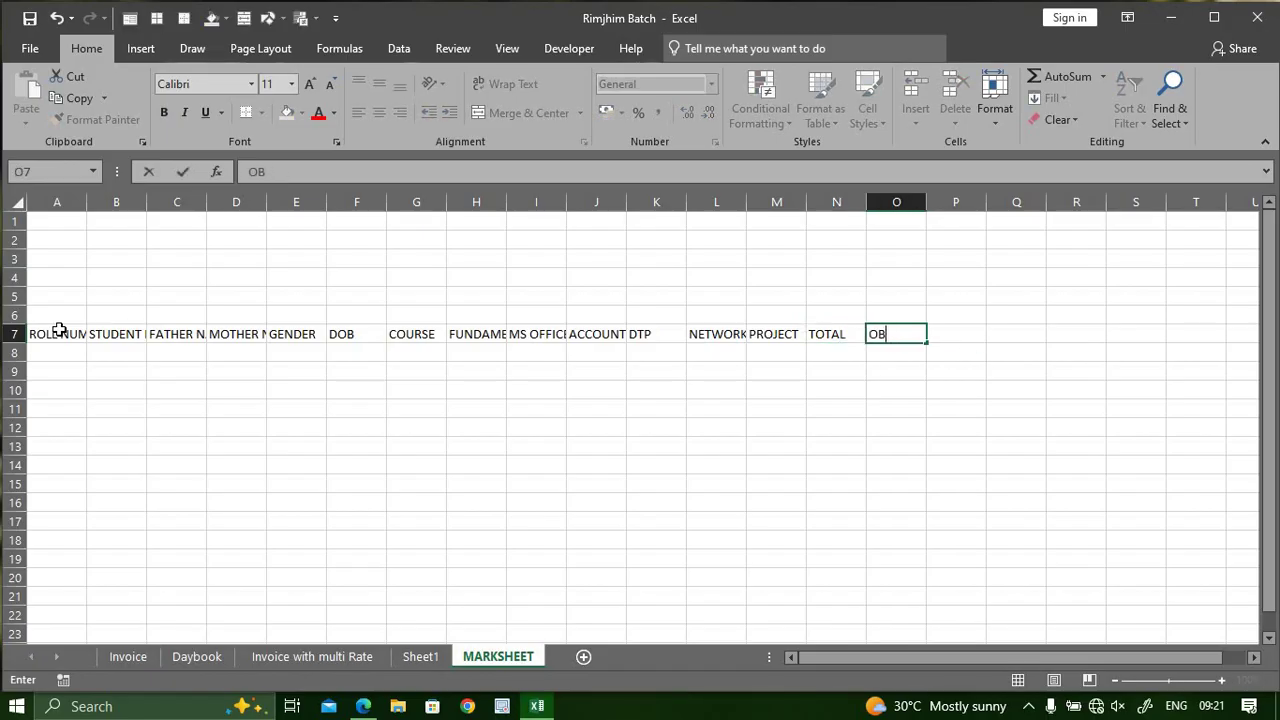
{"action": "key", "text": "Tab"}
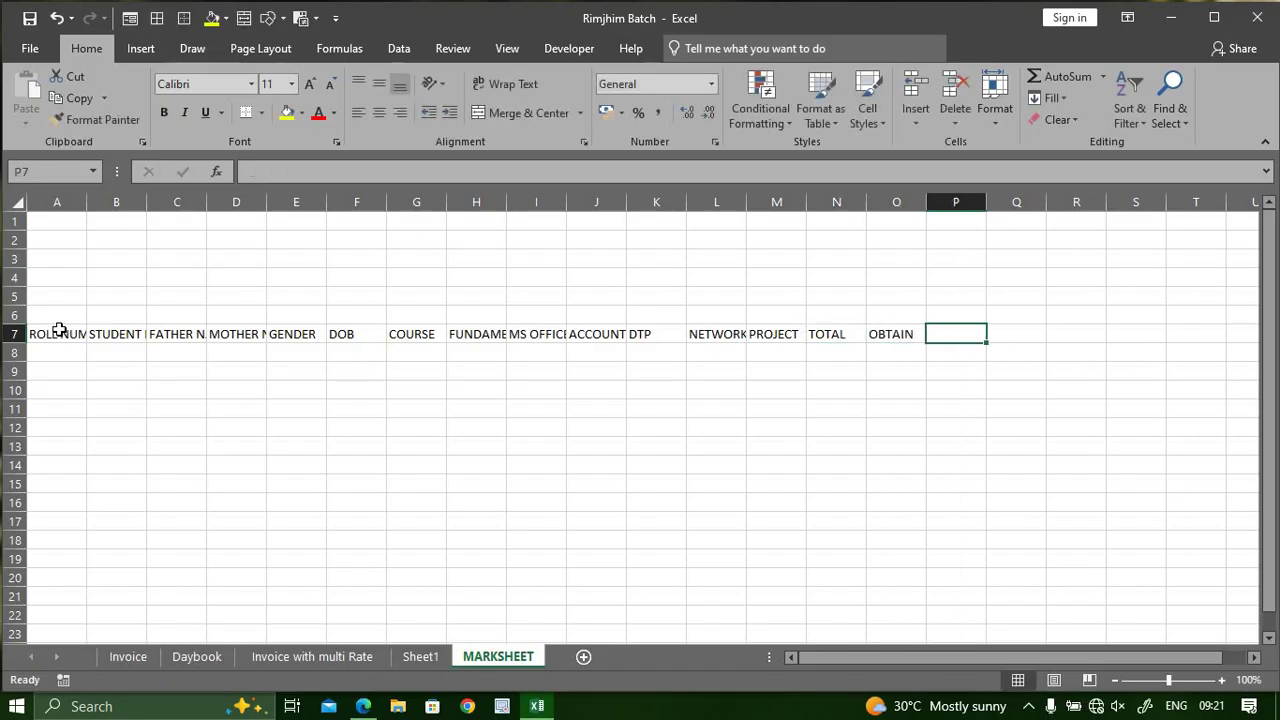
Enter the result headings PERCENT and DIVISION in cells P7 and Q7
{"action": "type", "text": "PERCENT"}
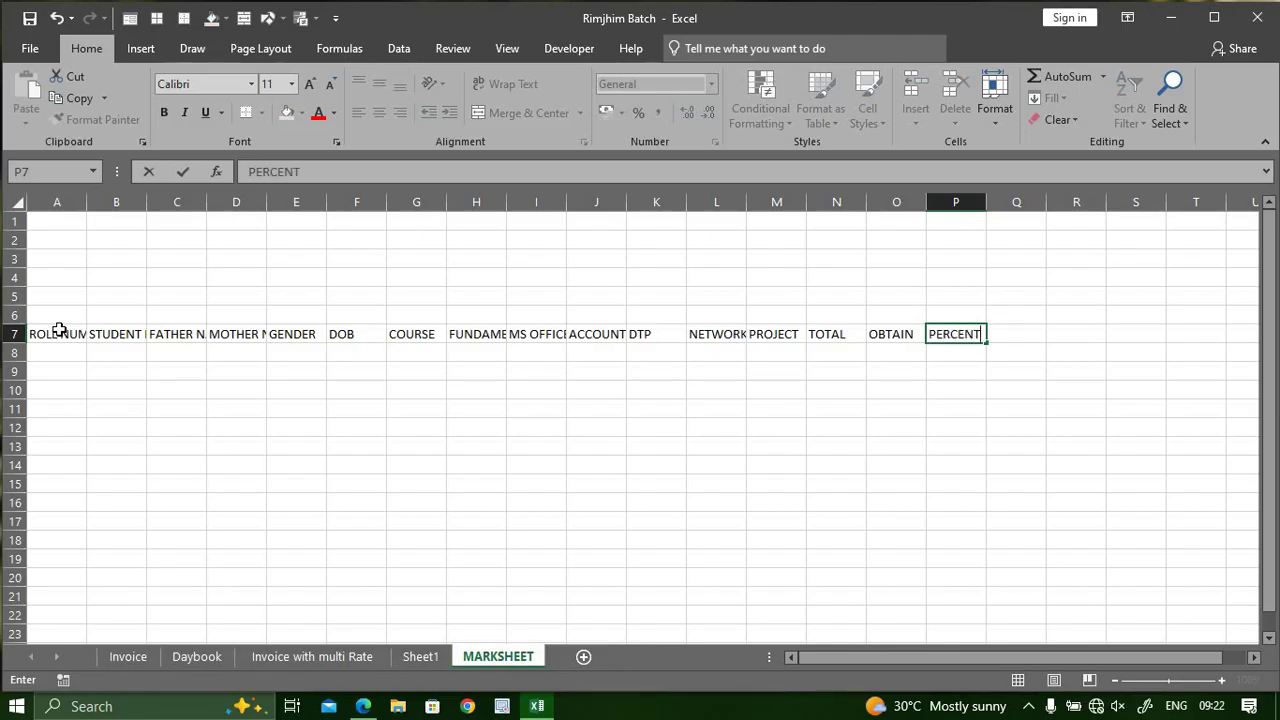
{"action": "key", "text": "Tab"}
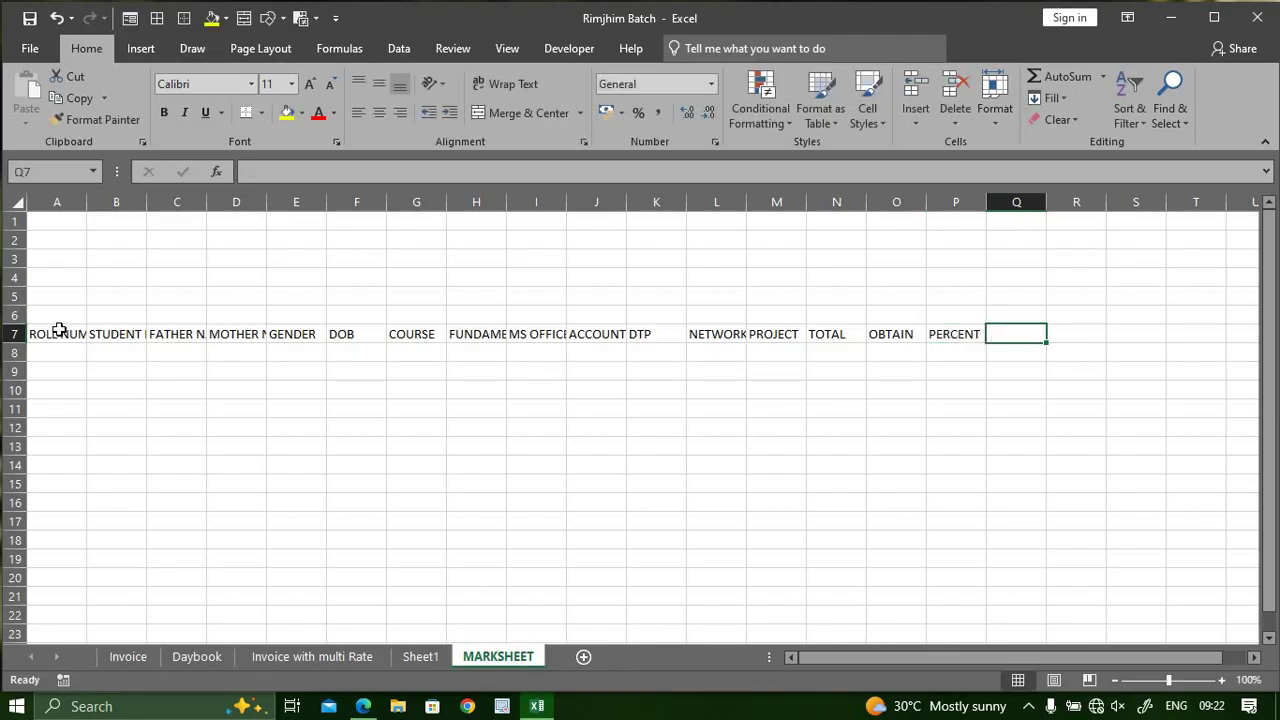
{"action": "type", "text": "DIVISION"}
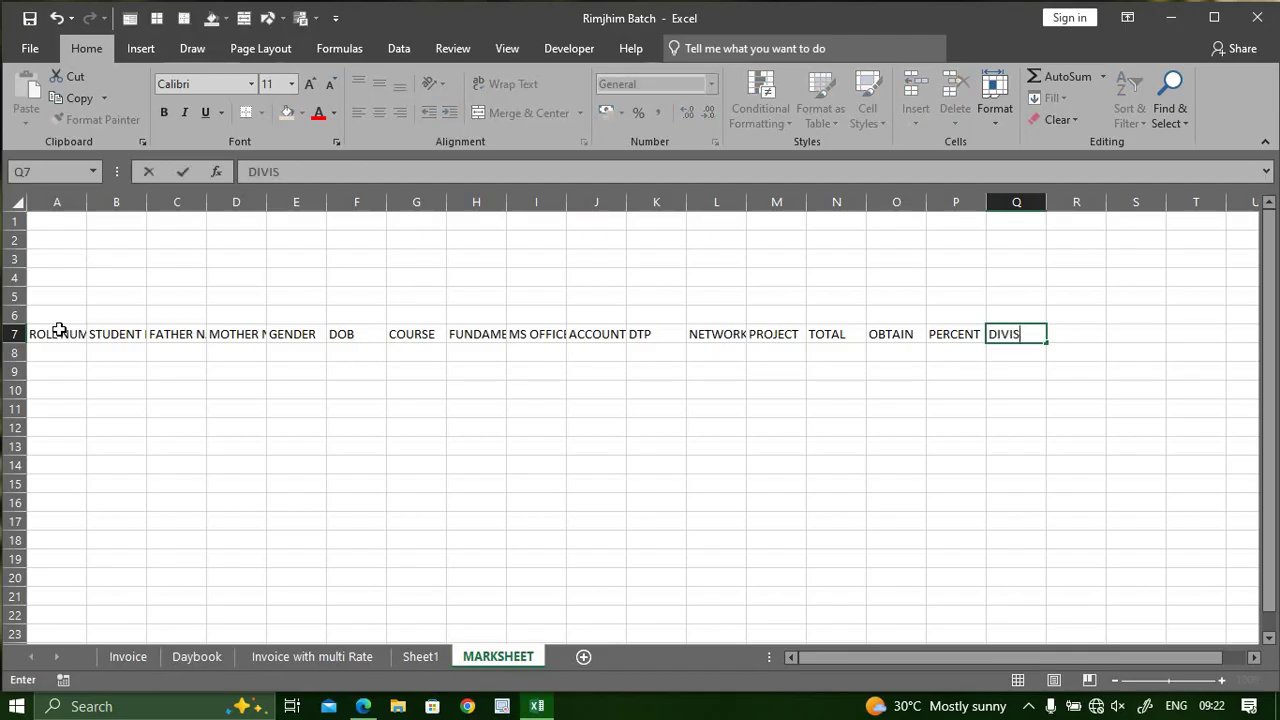
{"action": "key", "text": "Tab"}
Complete the heading row with GRADE in cell R7 and RANK in cell S7
{"action": "type", "text": "R"}
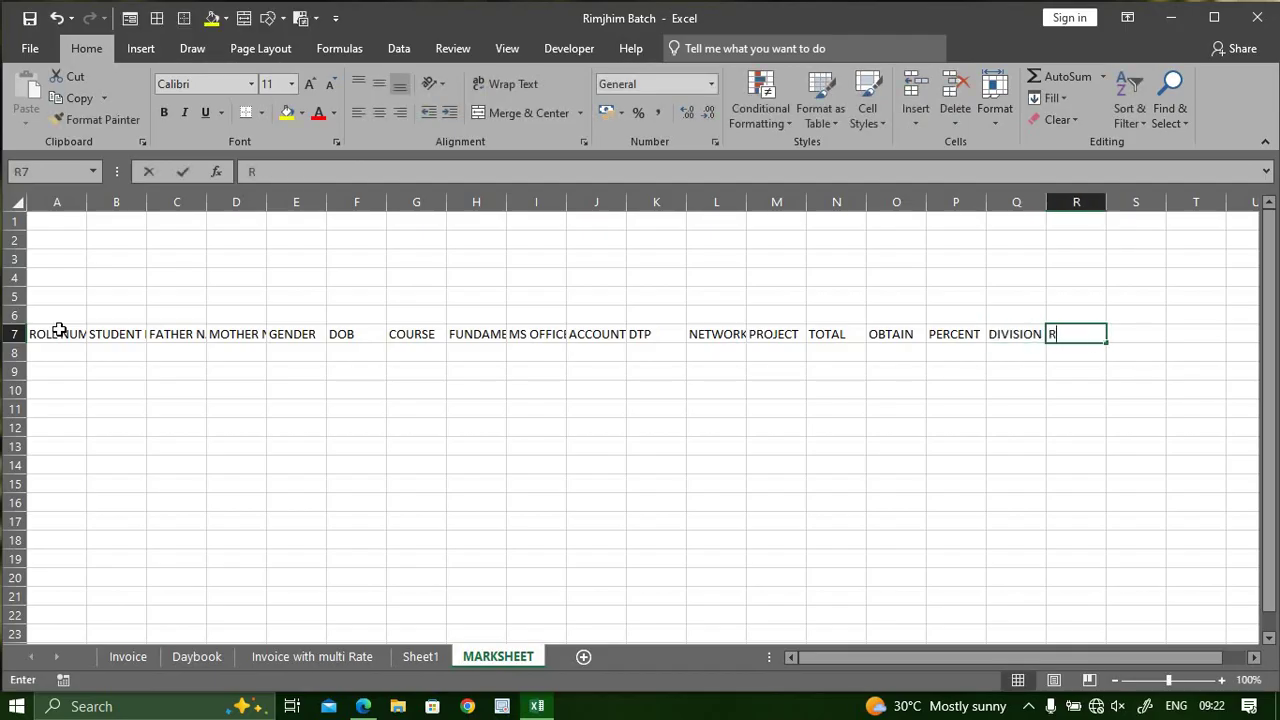
{"action": "type", "text": "GRADE"}
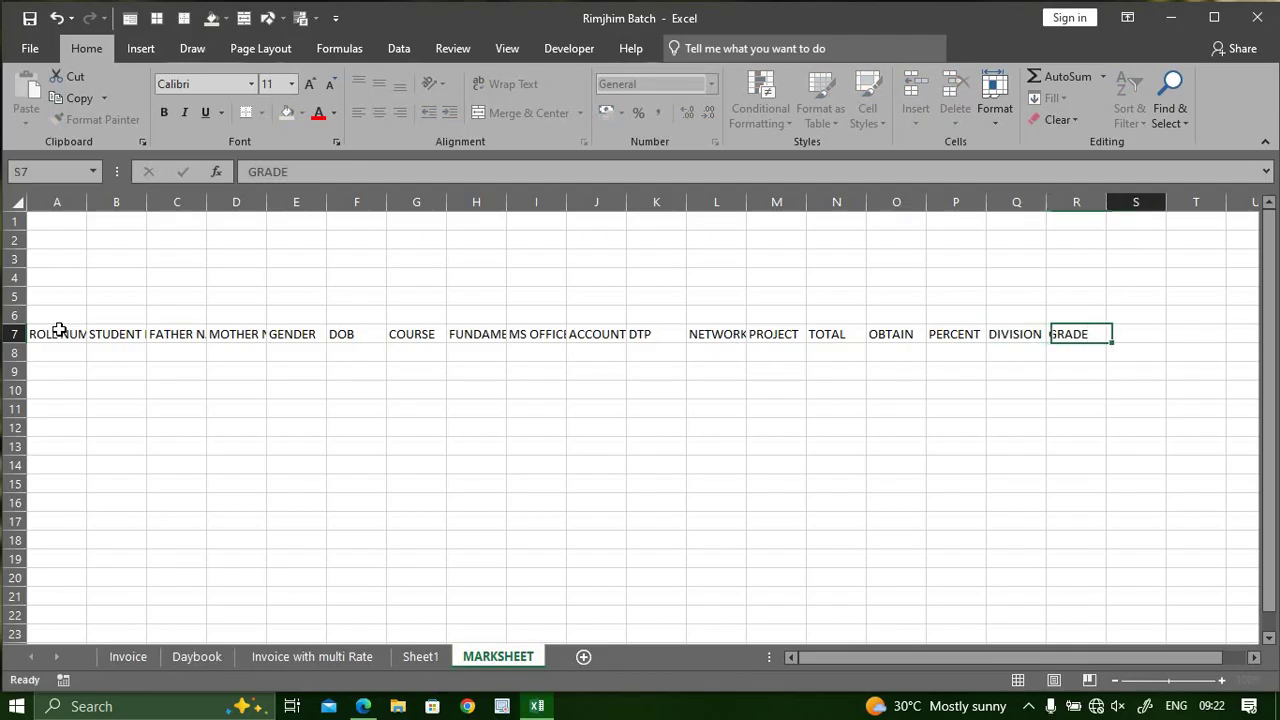
{"action": "key", "text": "Tab"}
{"action": "type", "text": "RA"}
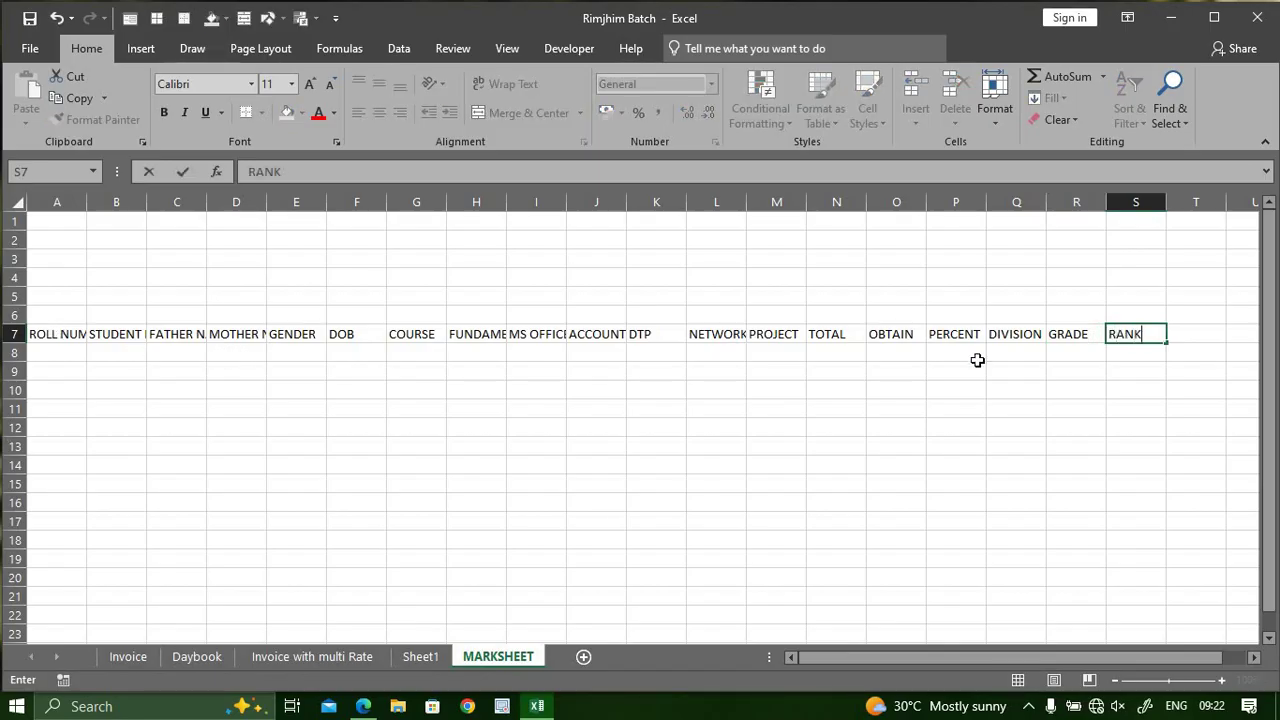
{"action": "left_click", "coordinate": [48, 333], "text": "shift"}
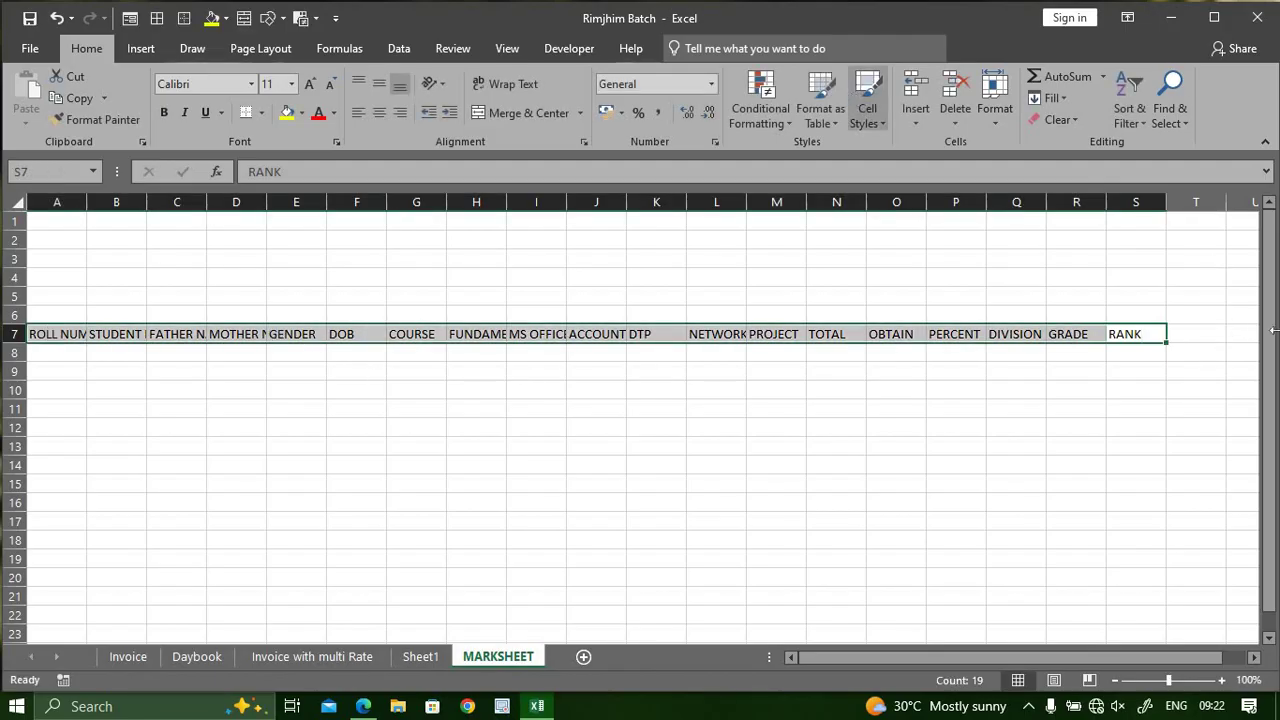
{"action": "left_click", "coordinate": [1183, 335]}
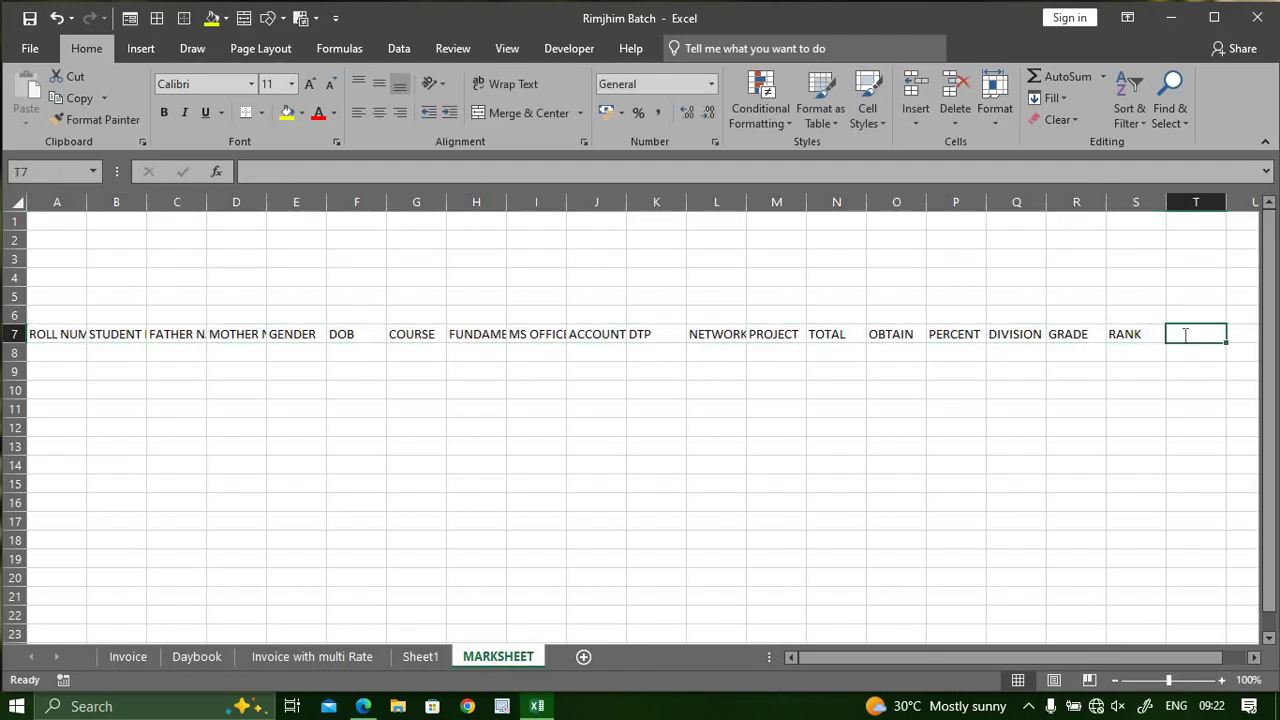
Enter the last column heading STATUS in cell T7
{"action": "type", "text": "STAT"}
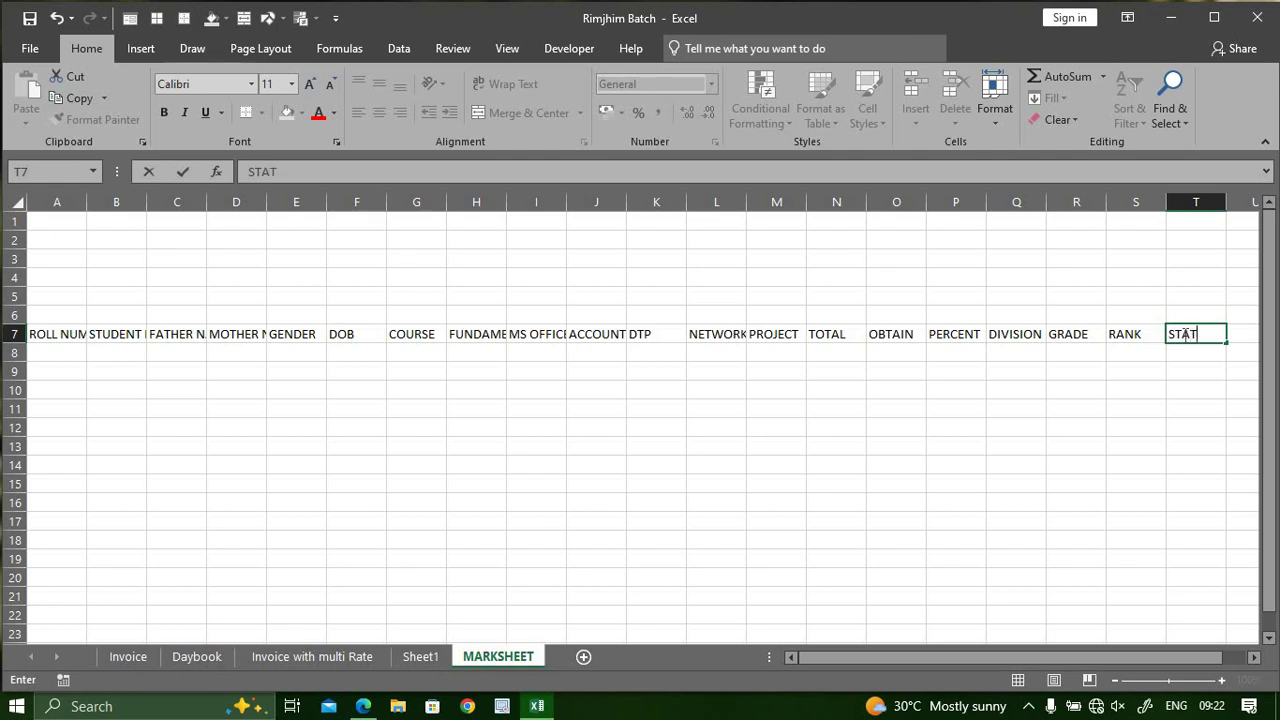
{"action": "type", "text": "US"}
Format the heading row A7 to T7 as a table with headers, using the light style with a black header row
{"action": "key", "text": "ctrl+shift+Left"}
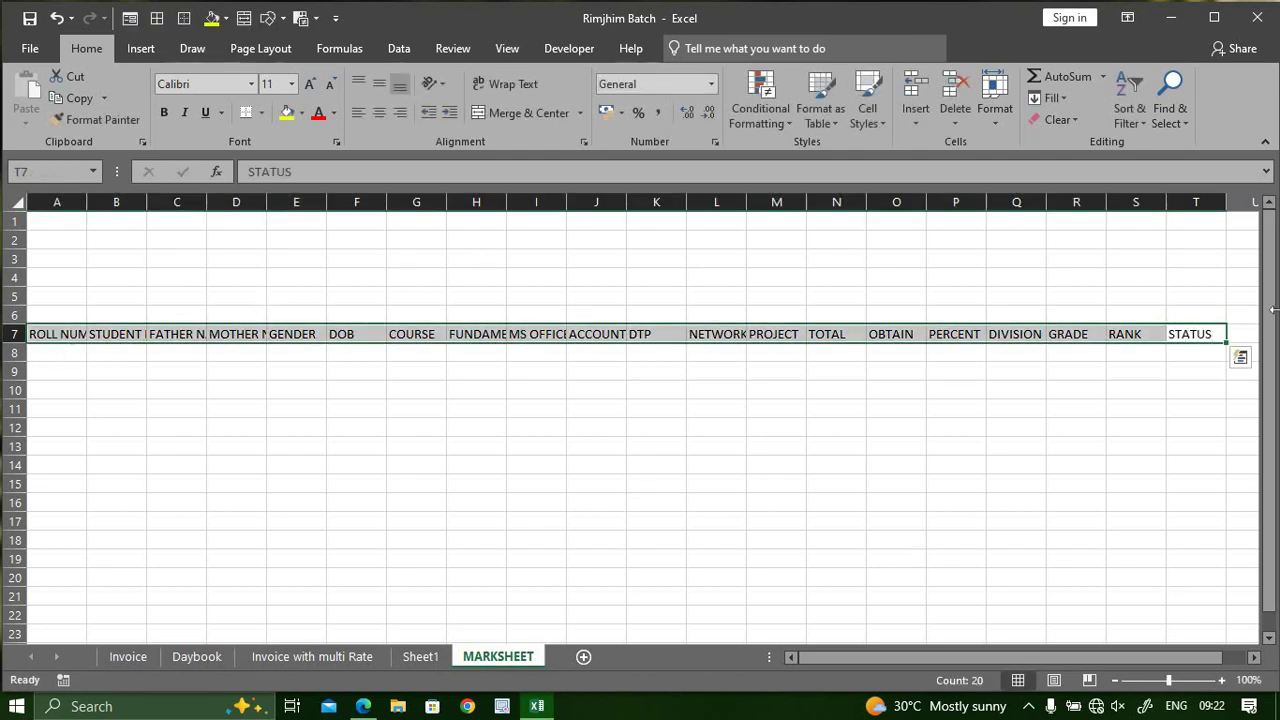
{"action": "left_click", "coordinate": [817, 114]}
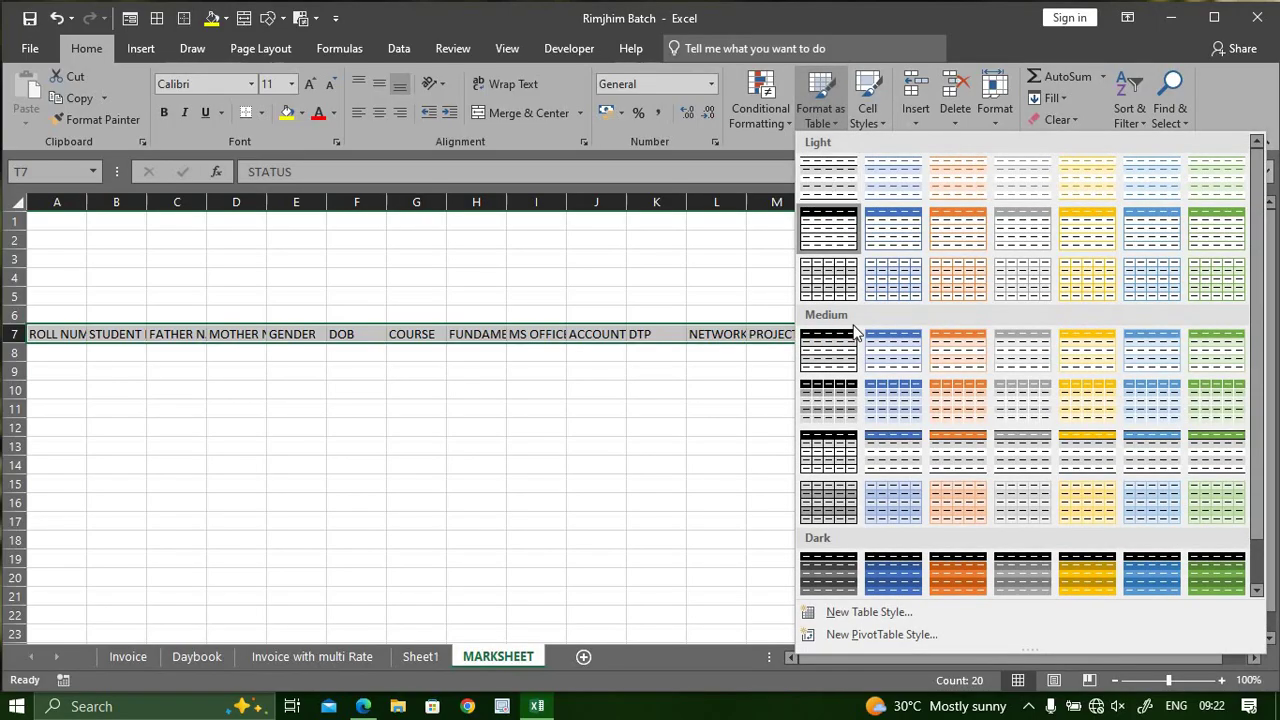
{"action": "scroll", "coordinate": [1000, 440], "scroll_direction": "down", "scroll_amount": 1}
{"action": "scroll", "coordinate": [871, 371], "scroll_direction": "up", "scroll_amount": 1}
{"action": "left_click", "coordinate": [826, 236]}
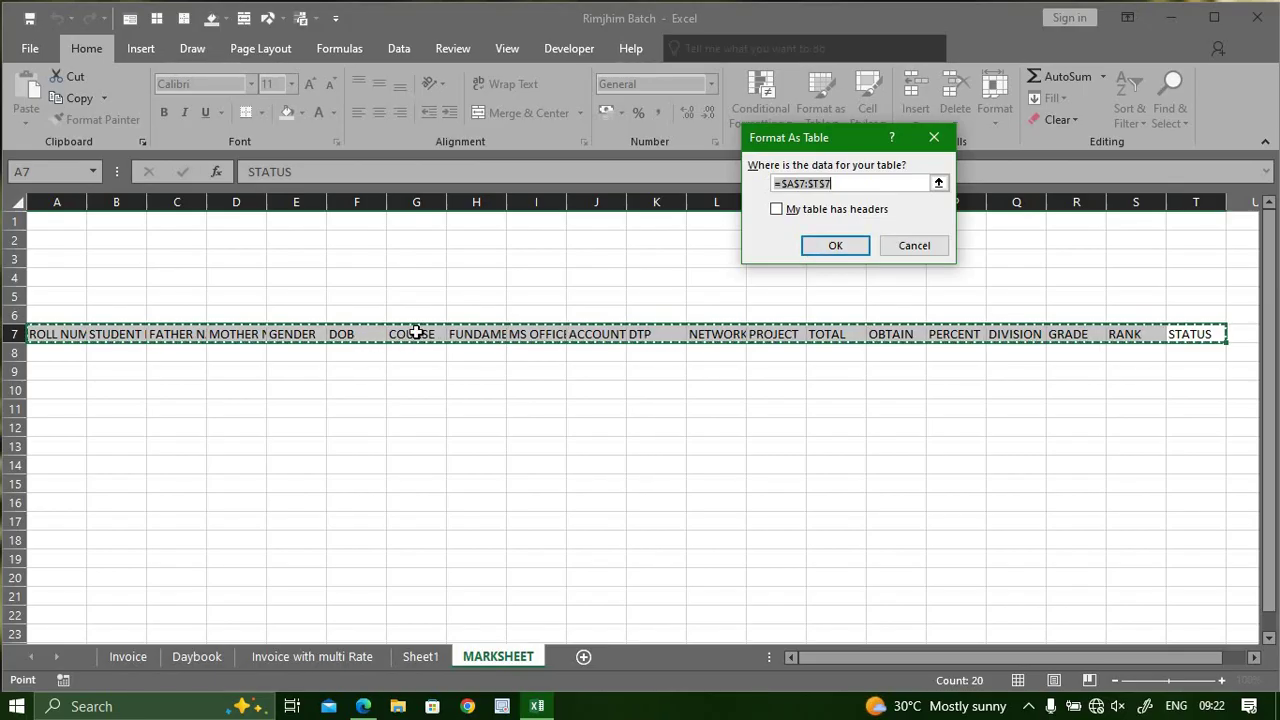
{"action": "left_click", "coordinate": [787, 211]}
{"action": "left_click", "coordinate": [835, 246]}
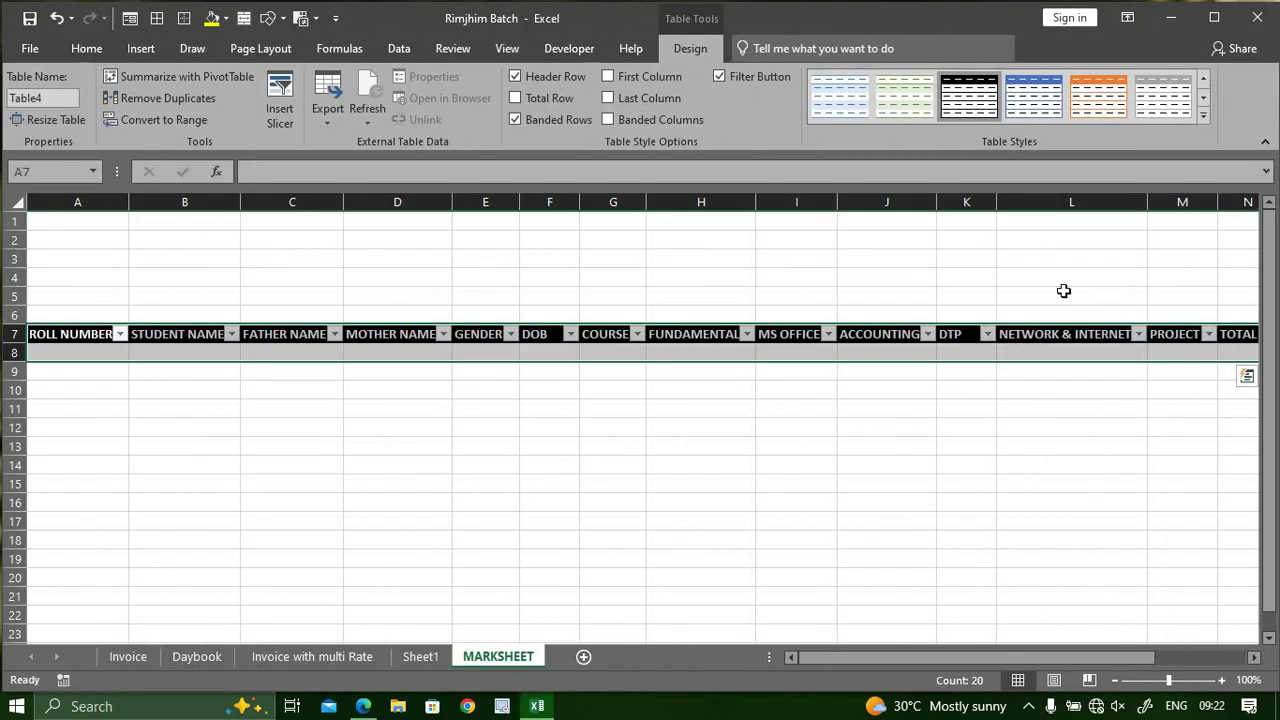
Hide the table's filter buttons and centre its cells horizontally and vertically with all borders
{"action": "left_click", "coordinate": [718, 79]}
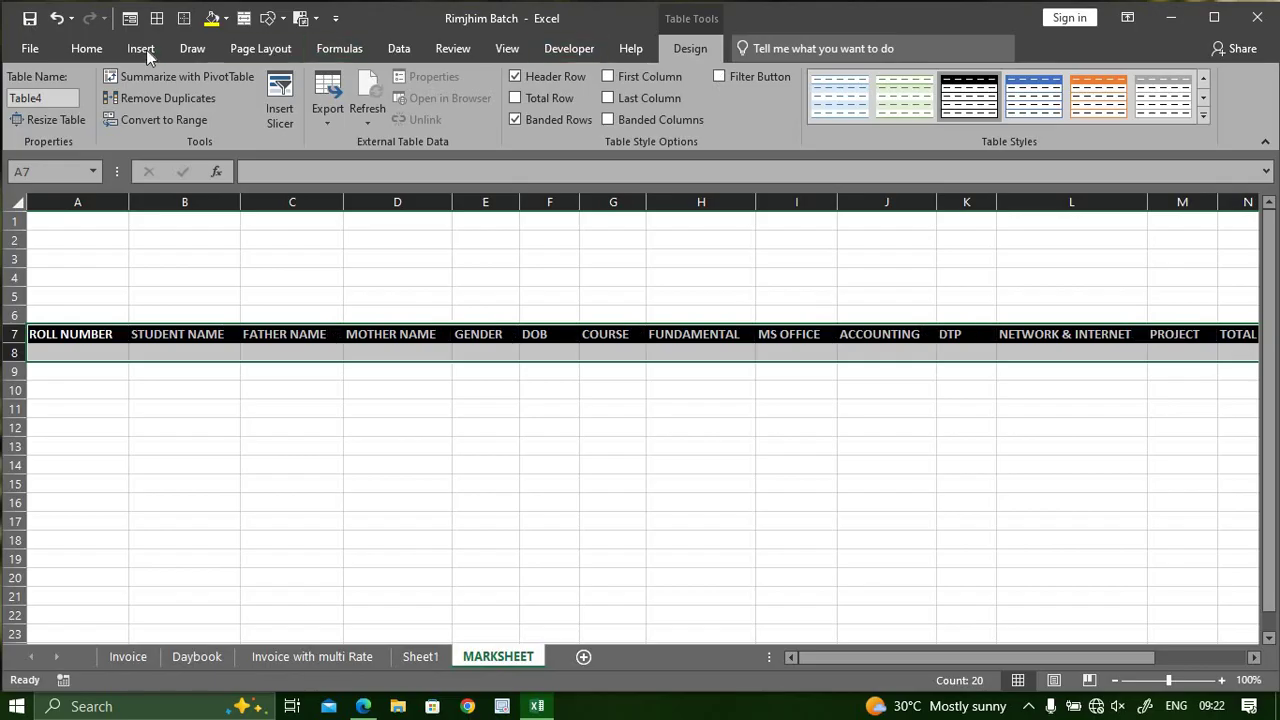
{"action": "left_click", "coordinate": [87, 49]}
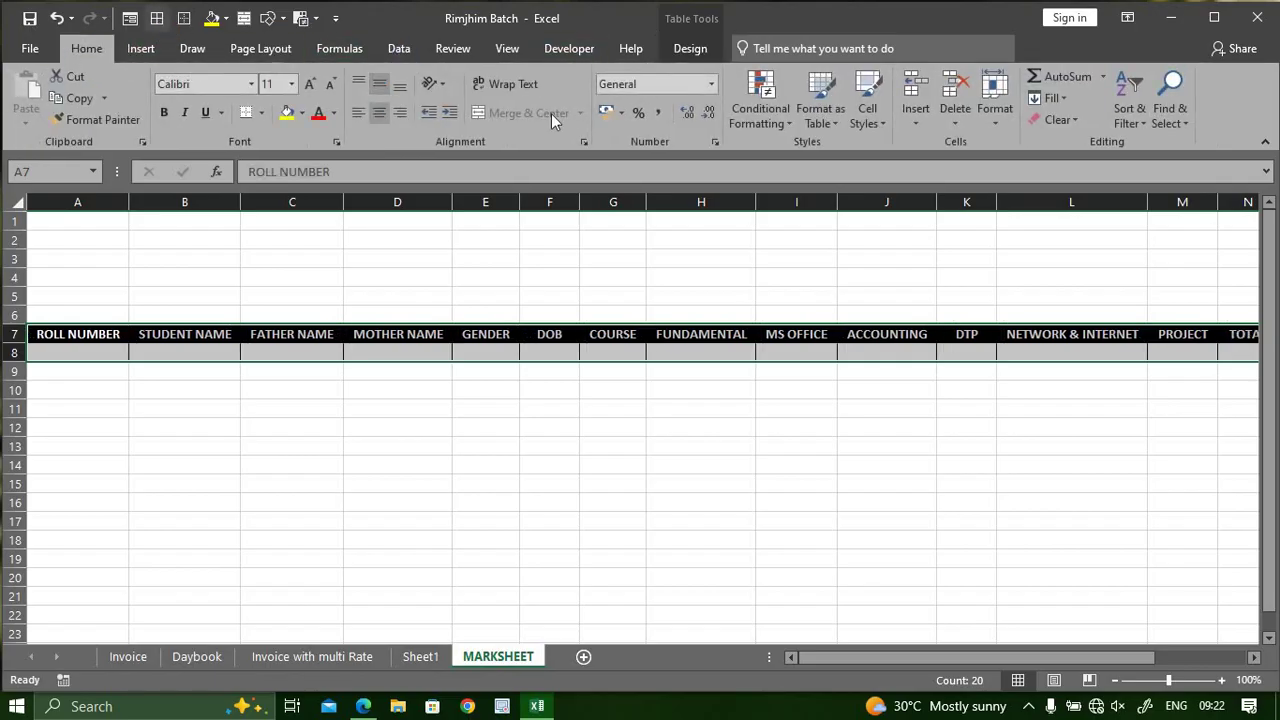
{"action": "left_click_drag", "start_coordinate": [954, 655], "coordinate": [1046, 482]}
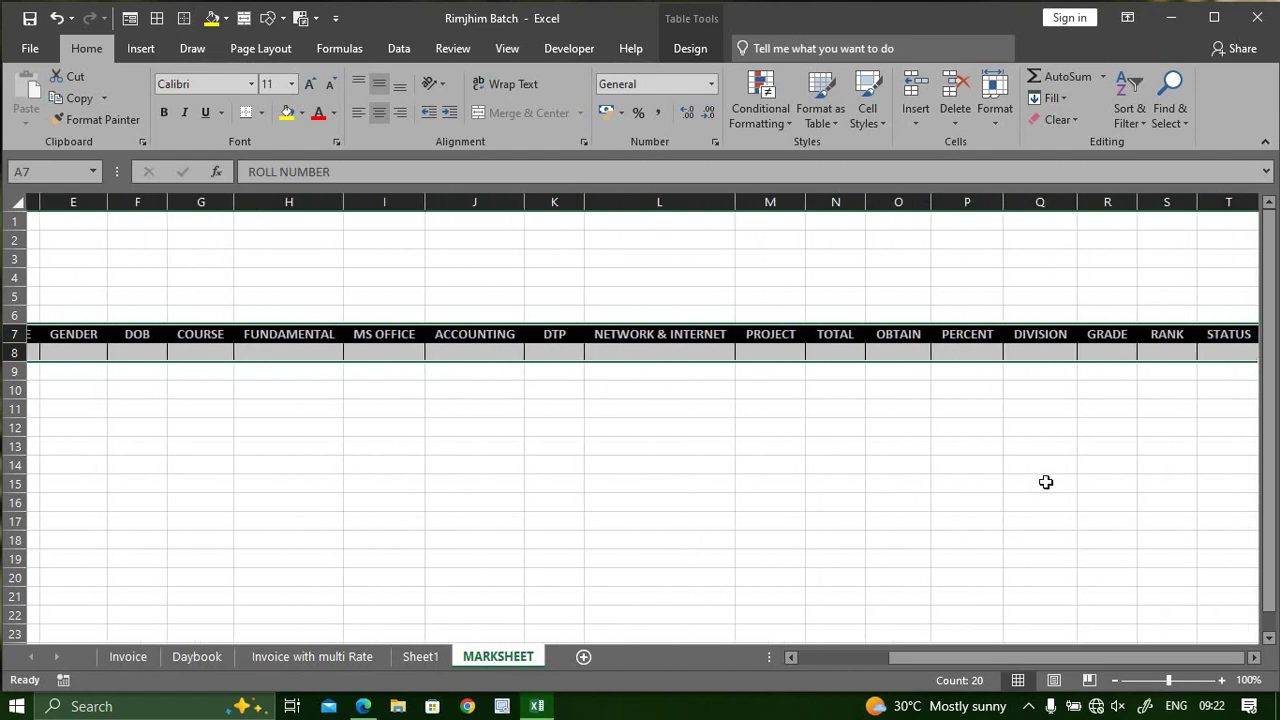
{"action": "left_click_drag", "start_coordinate": [1102, 661], "coordinate": [1011, 655]}
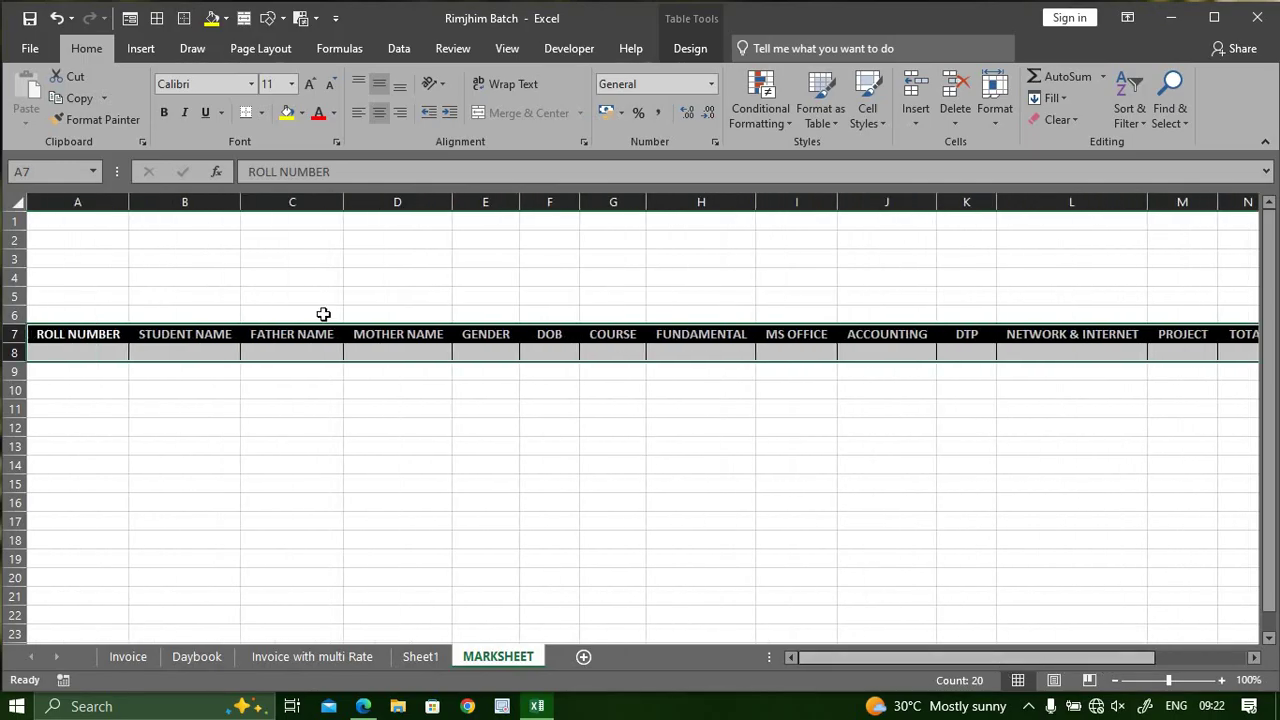
{"action": "left_click", "coordinate": [549, 461]}
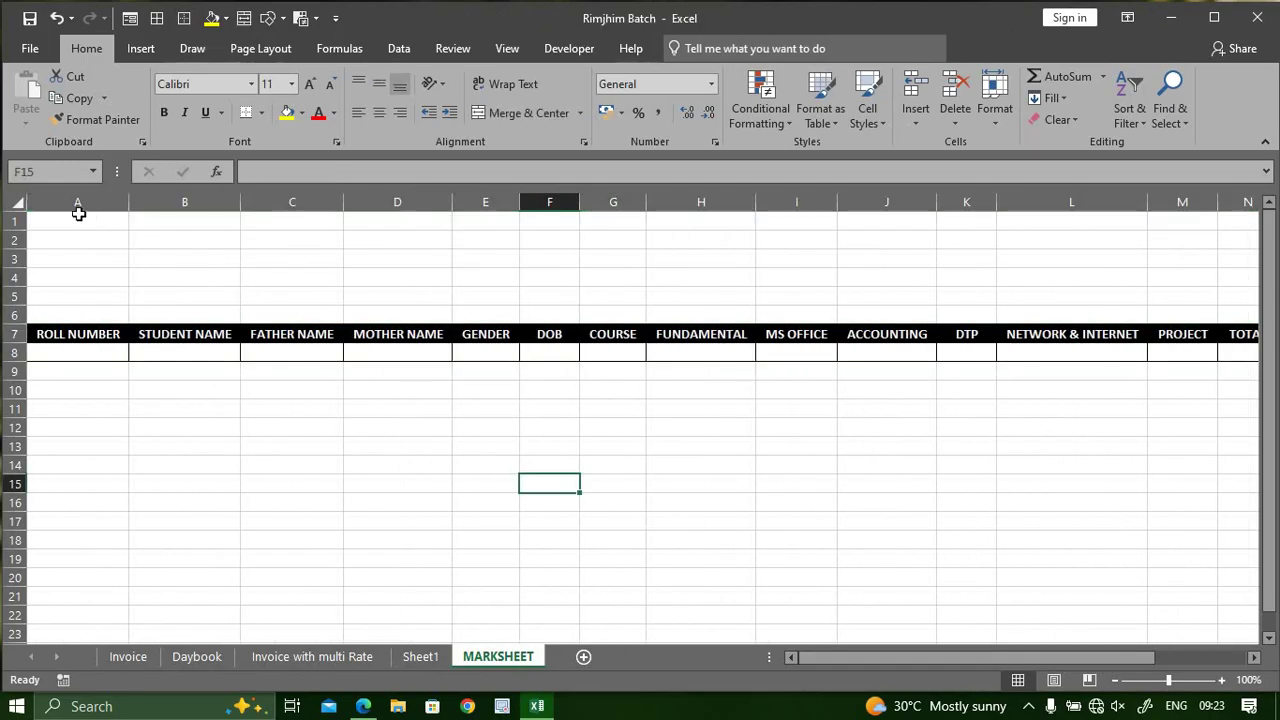
{"action": "left_click_drag", "start_coordinate": [78, 220], "coordinate": [686, 288]}
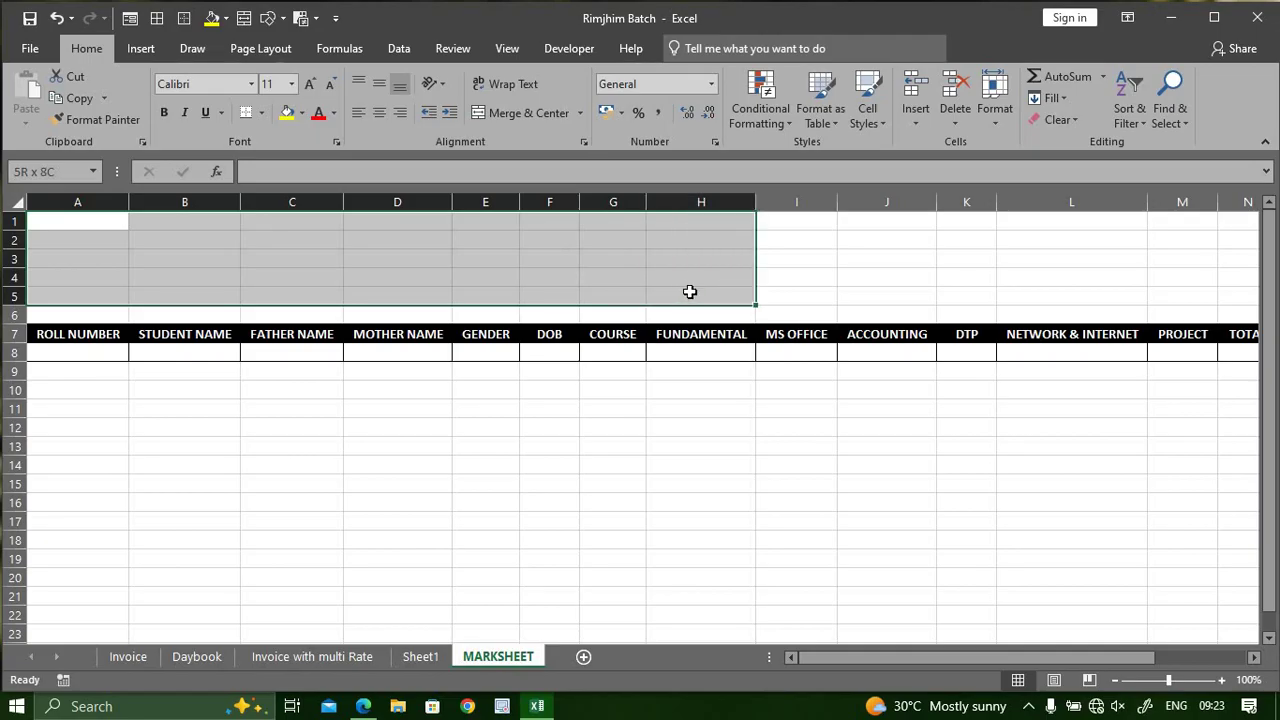
{"action": "left_click_drag", "start_coordinate": [690, 292], "coordinate": [593, 272]}
{"action": "left_click", "coordinate": [661, 260]}
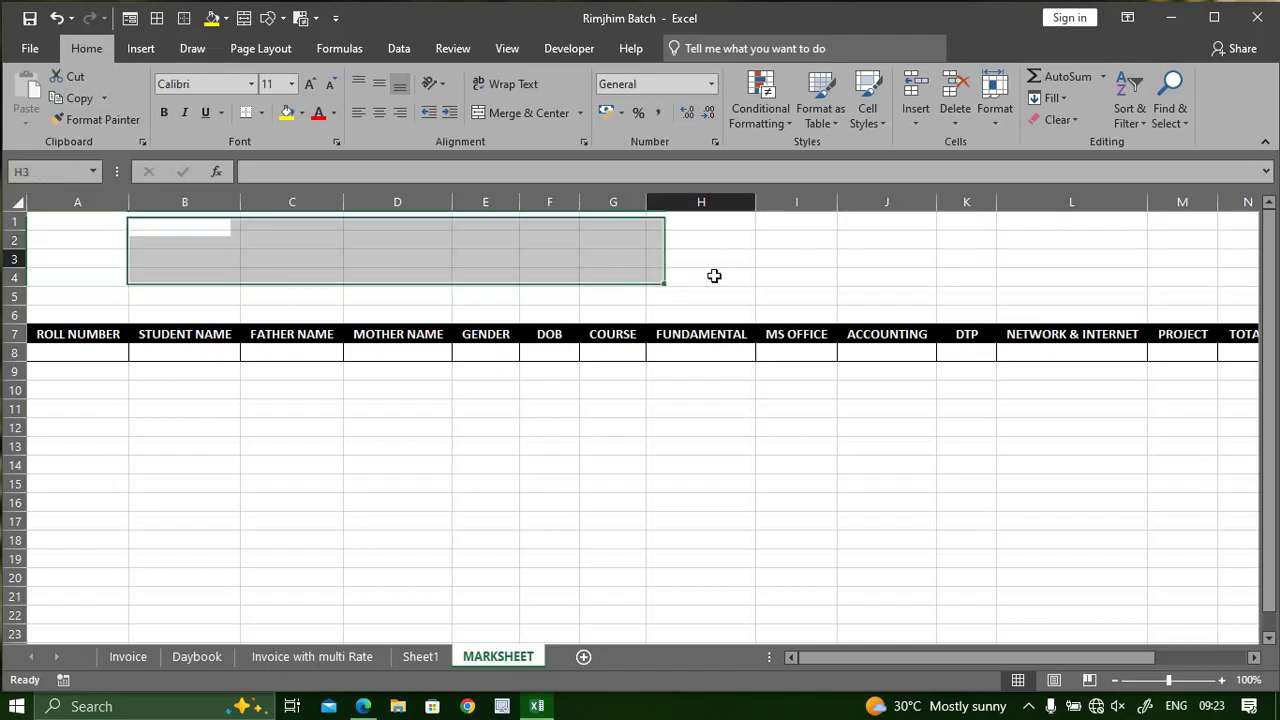
{"action": "left_click", "coordinate": [697, 223]}
Merge and centre cells G1 to T6 above the headings for the sheet title
{"action": "left_click_drag", "start_coordinate": [627, 226], "coordinate": [1148, 318]}
{"action": "left_click", "coordinate": [530, 112]}
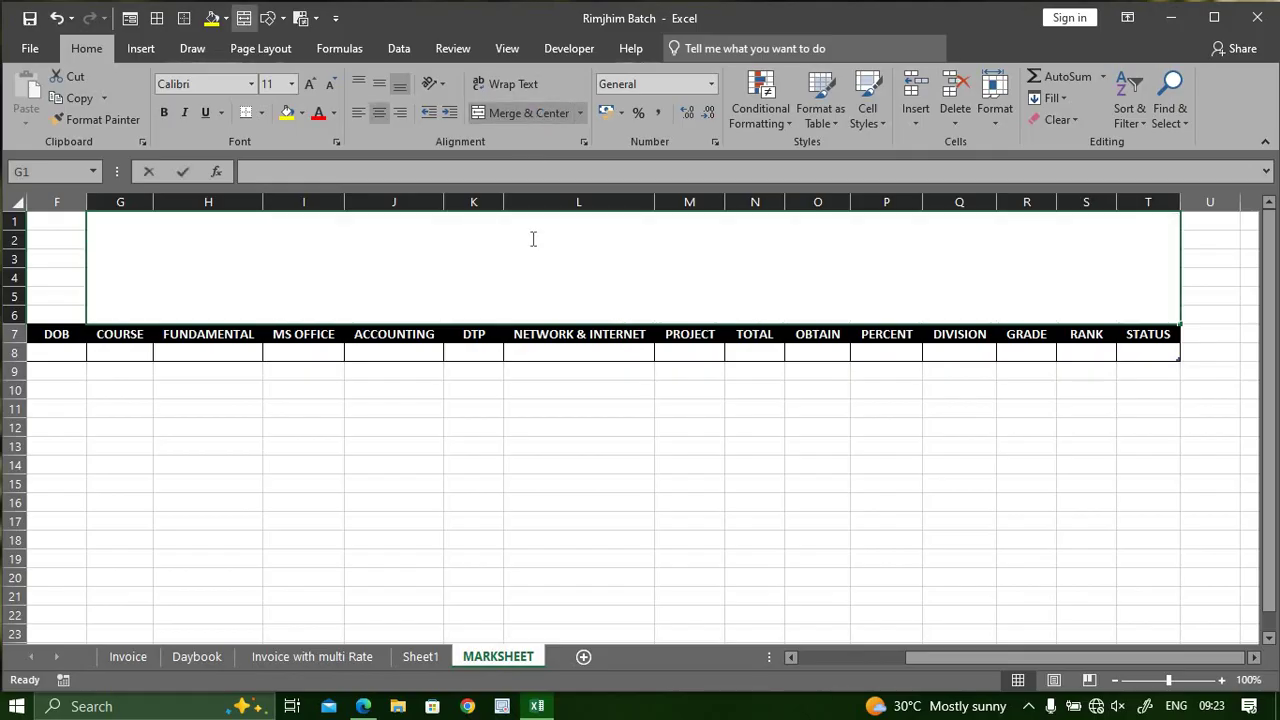
{"action": "type", "text": "LITTLE FLOW"}
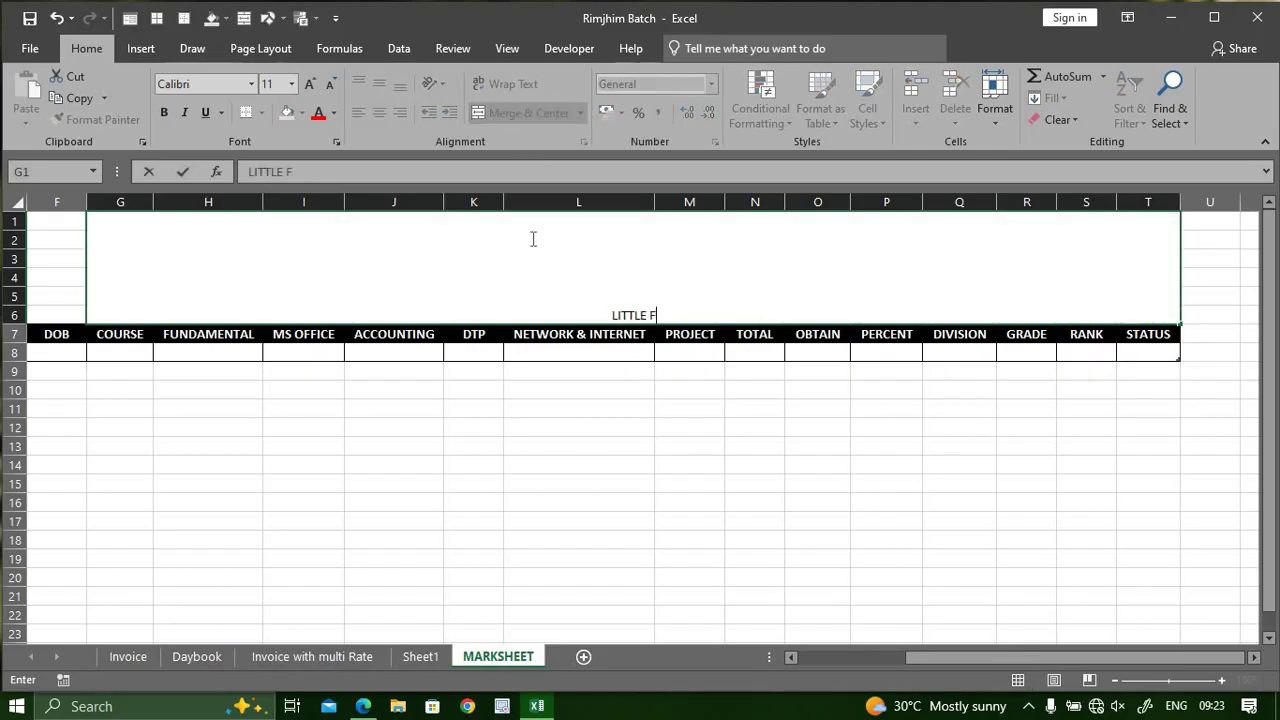
{"action": "key", "text": "BackSpace"}
{"action": "key", "text": "BackSpace"}
{"action": "key", "text": "BackSpace"}
{"action": "key", "text": "BackSpace"}
{"action": "key", "text": "BackSpace"}
{"action": "key", "text": "BackSpace"}
{"action": "key", "text": "BackSpace"}
{"action": "key", "text": "BackSpace"}
{"action": "key", "text": "BackSpace"}
{"action": "key", "text": "BackSpace"}
Enter the title NCEB SKILL DEVELOPMENT in the merged block G1 to T6
{"action": "type", "text": "NCEB SKILL D"}
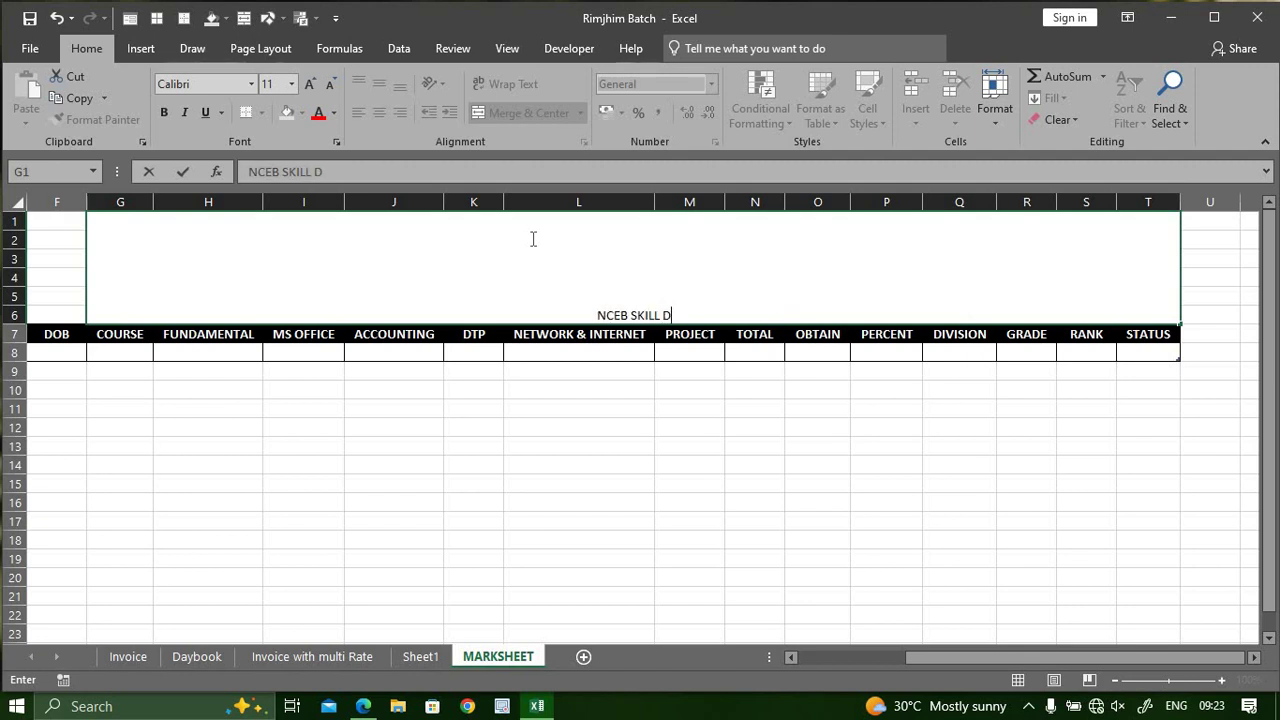
{"action": "type", "text": "EVELOPMENT"}
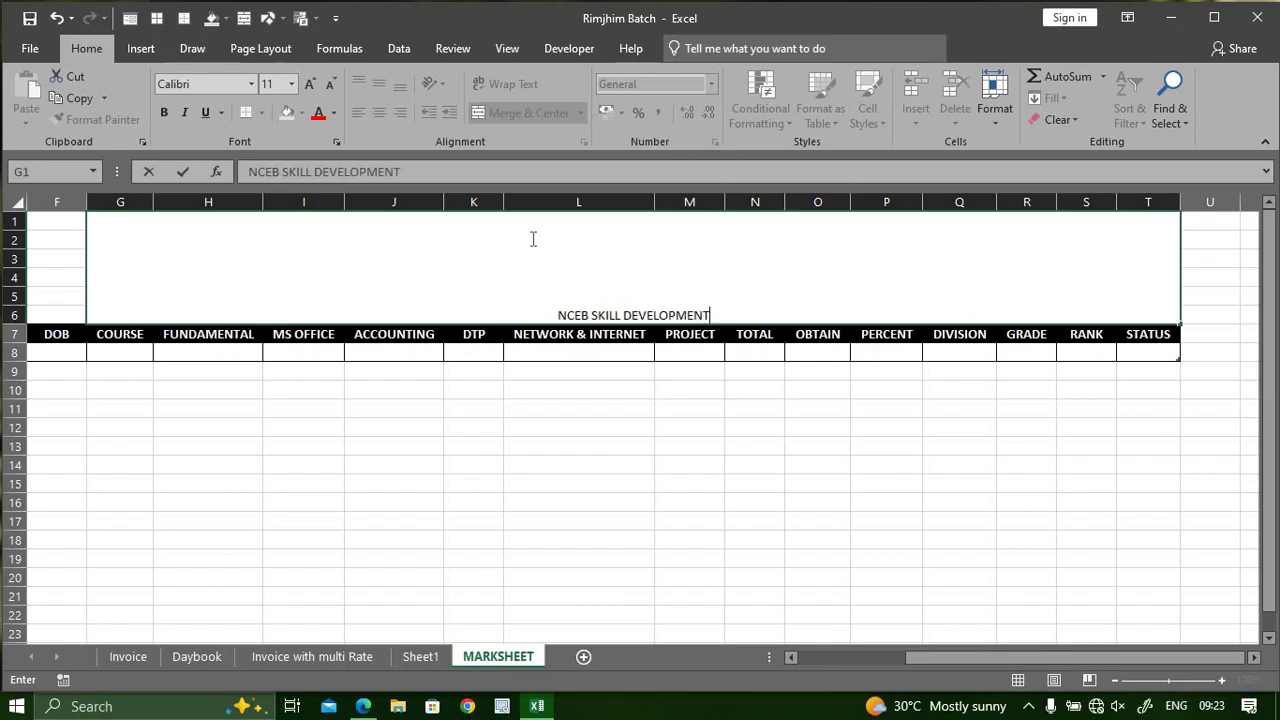
{"action": "left_click", "coordinate": [580, 465]}
Align the NCEB SKILL DEVELOPMENT title vertically to the middle of its merged cell
{"action": "left_click", "coordinate": [520, 270]}
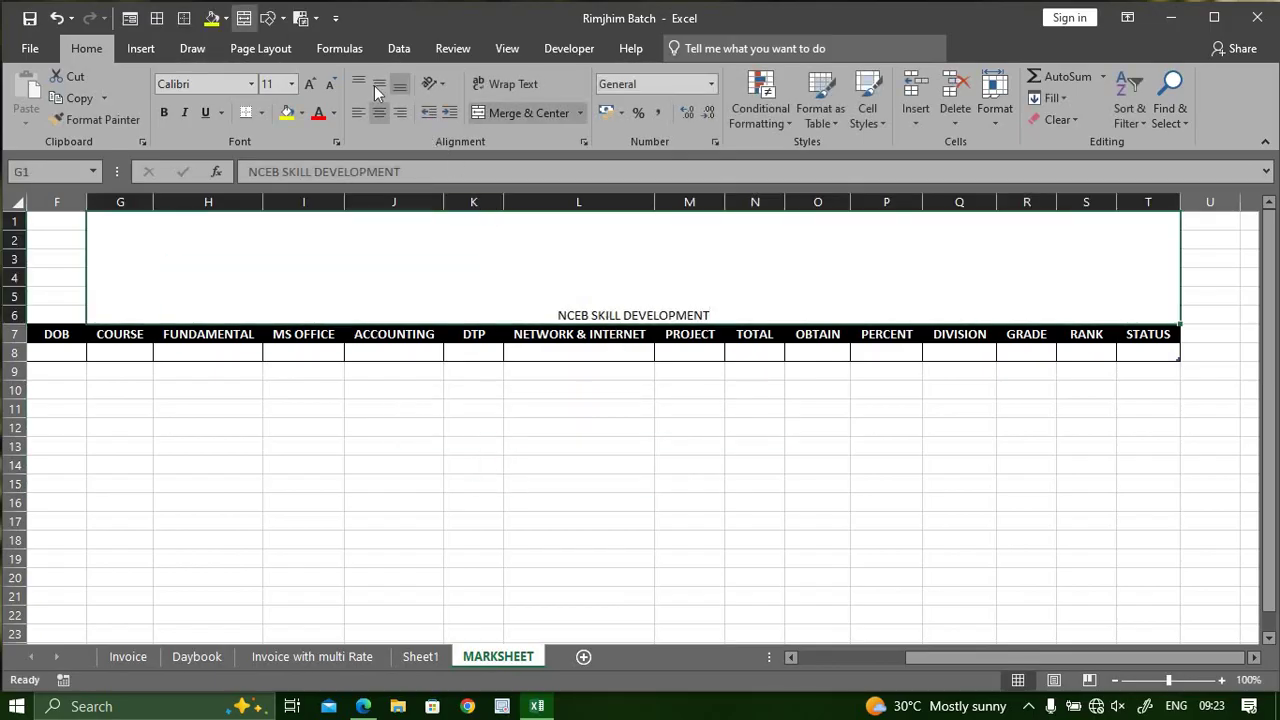
{"action": "key", "text": "alt+h"}
{"action": "key", "text": "a"}
{"action": "key", "text": "m"}
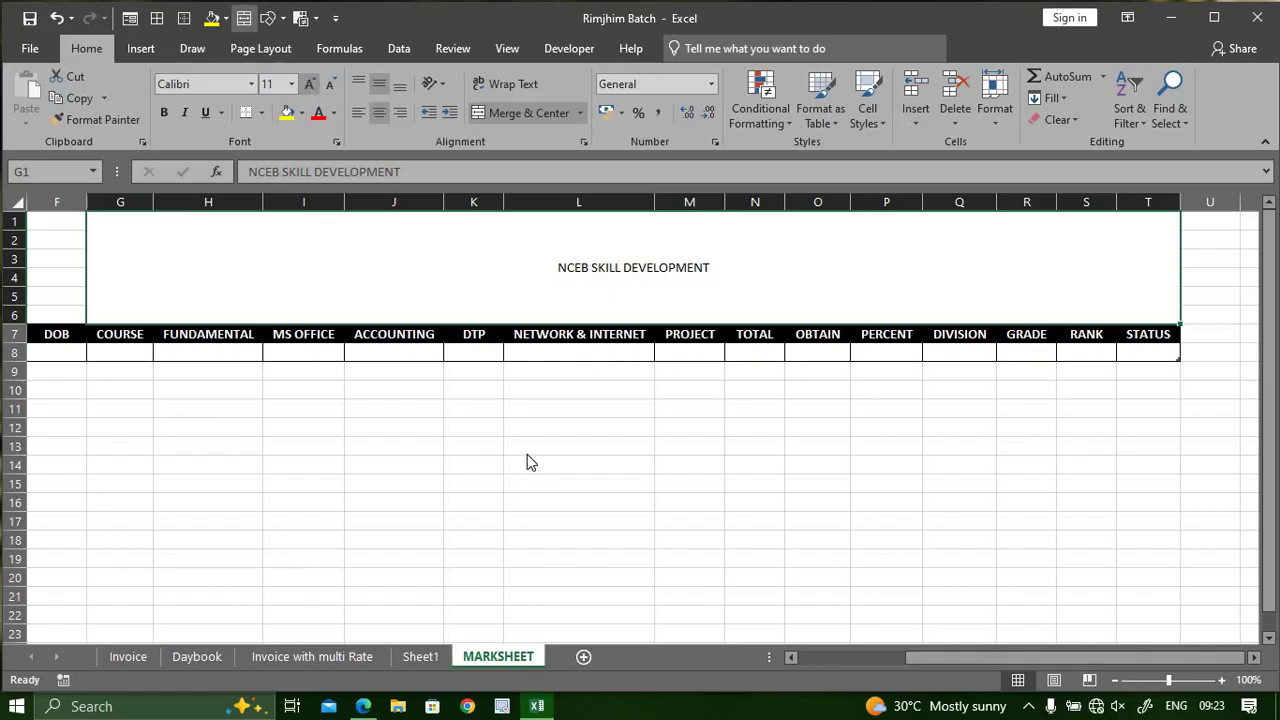
Enlarge the NCEB SKILL DEVELOPMENT title to font size 72 and make it bold
{"action": "left_click", "coordinate": [620, 448]}
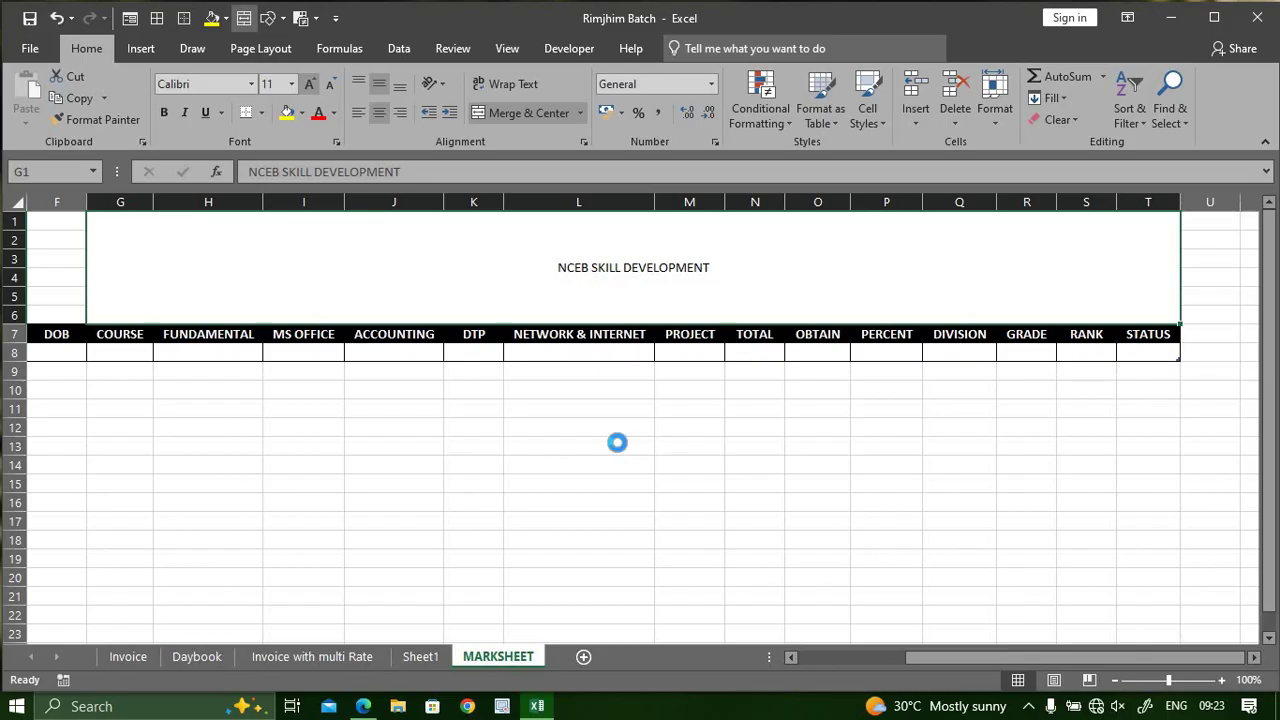
{"action": "left_click", "coordinate": [617, 266]}
{"action": "left_click", "coordinate": [316, 84]}
{"action": "left_click", "coordinate": [316, 84]}
{"action": "left_click", "coordinate": [316, 84]}
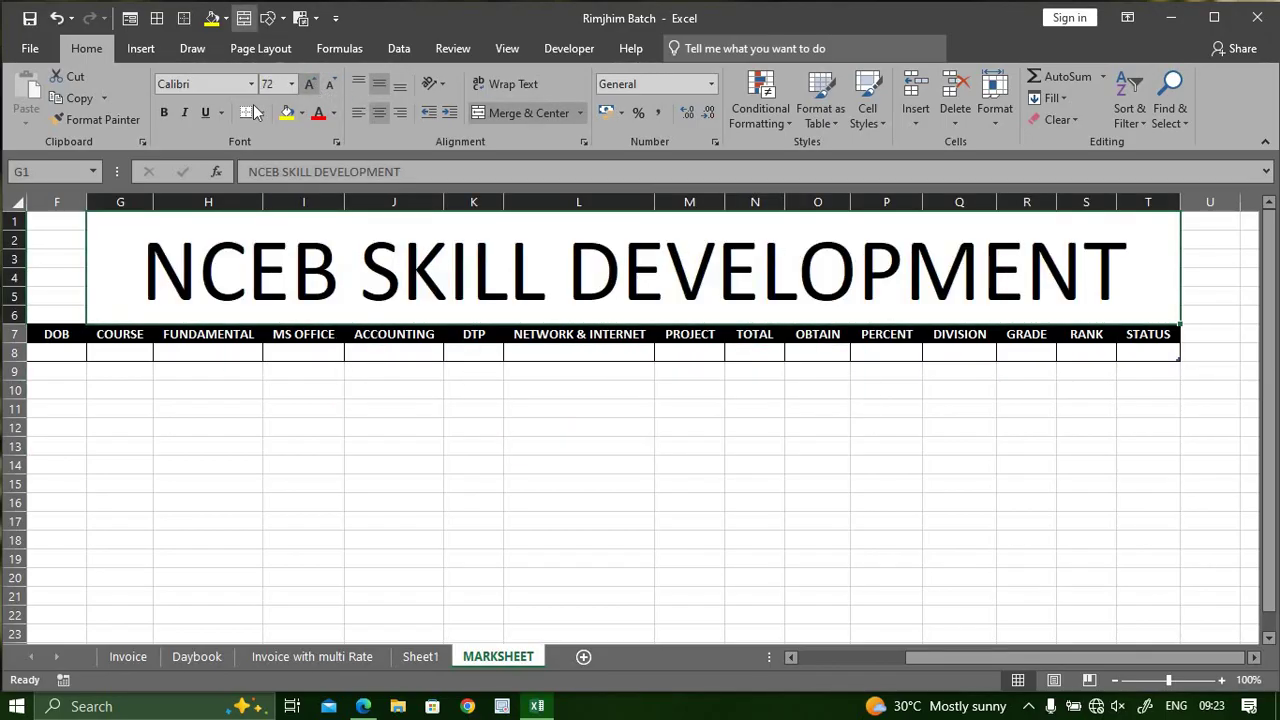
{"action": "left_click", "coordinate": [164, 112]}
Give the title cell a near-black fill and set its text colour to white
{"action": "left_click", "coordinate": [301, 112]}
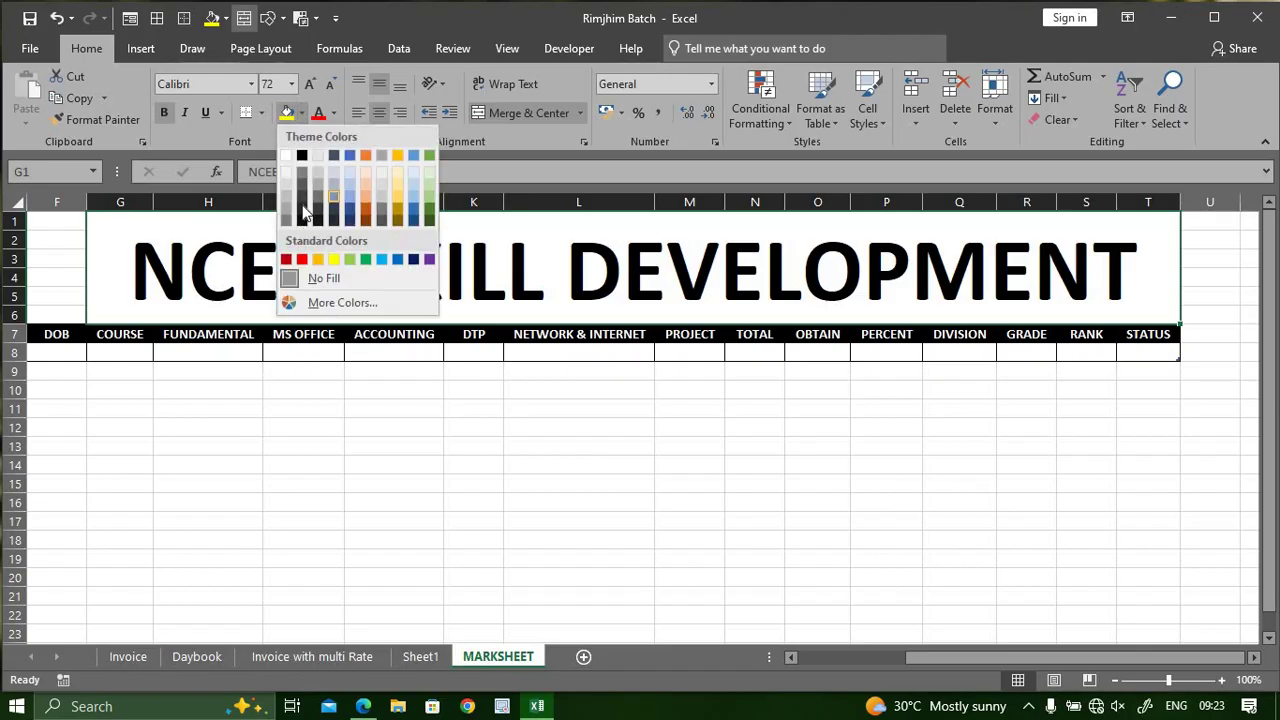
{"action": "left_click", "coordinate": [302, 205]}
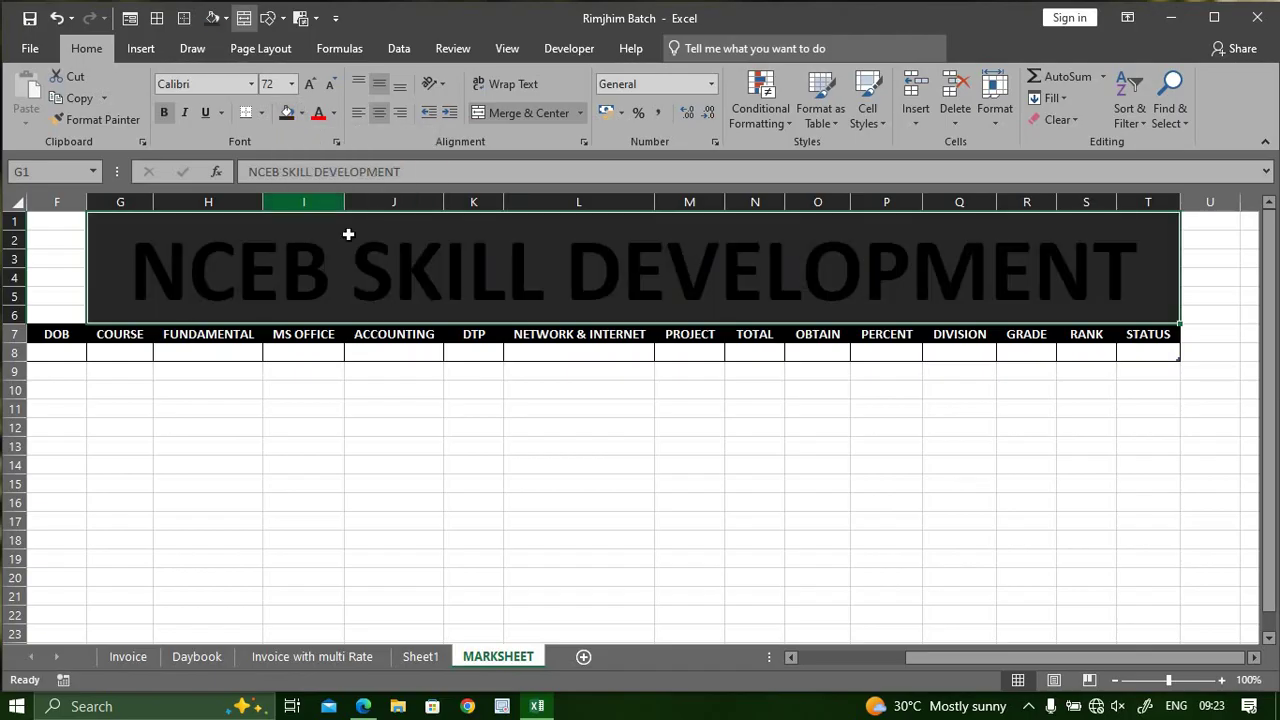
{"action": "left_click", "coordinate": [333, 112]}
{"action": "left_click", "coordinate": [324, 178]}
{"action": "left_click", "coordinate": [680, 430]}
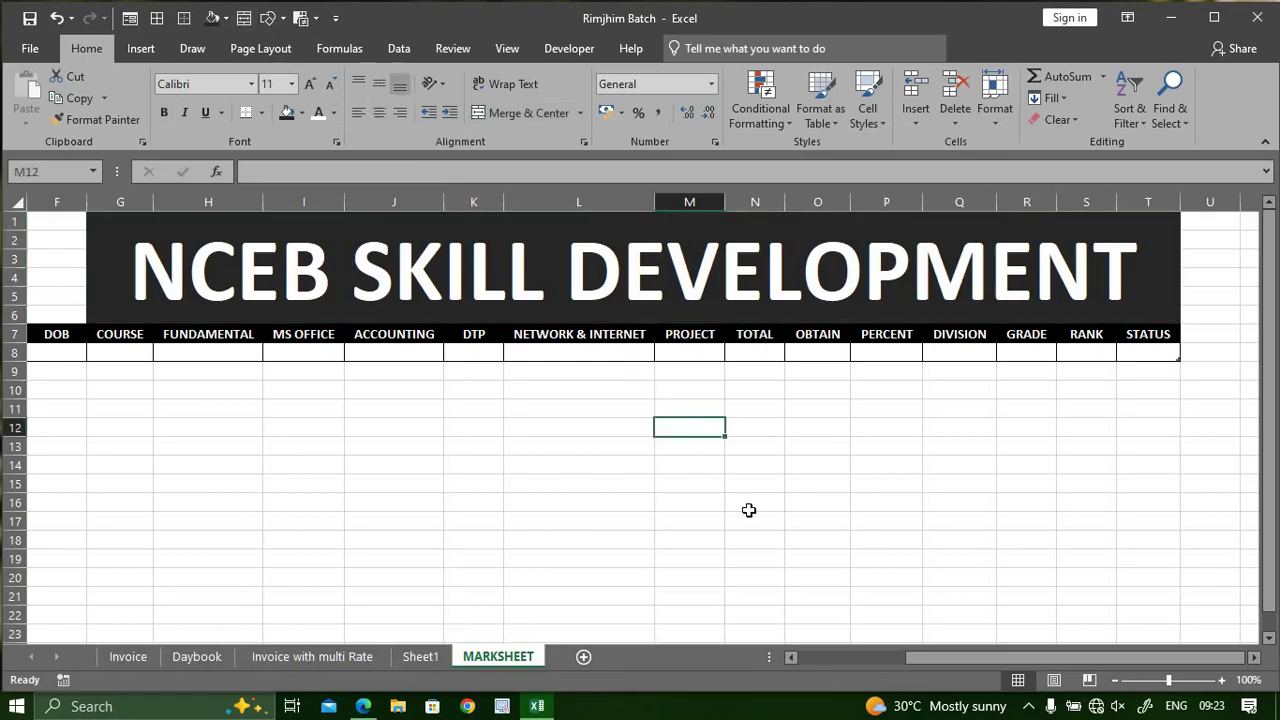
Merge and centre cells A1 to F1, beside the title block
{"action": "left_click", "coordinate": [960, 266]}
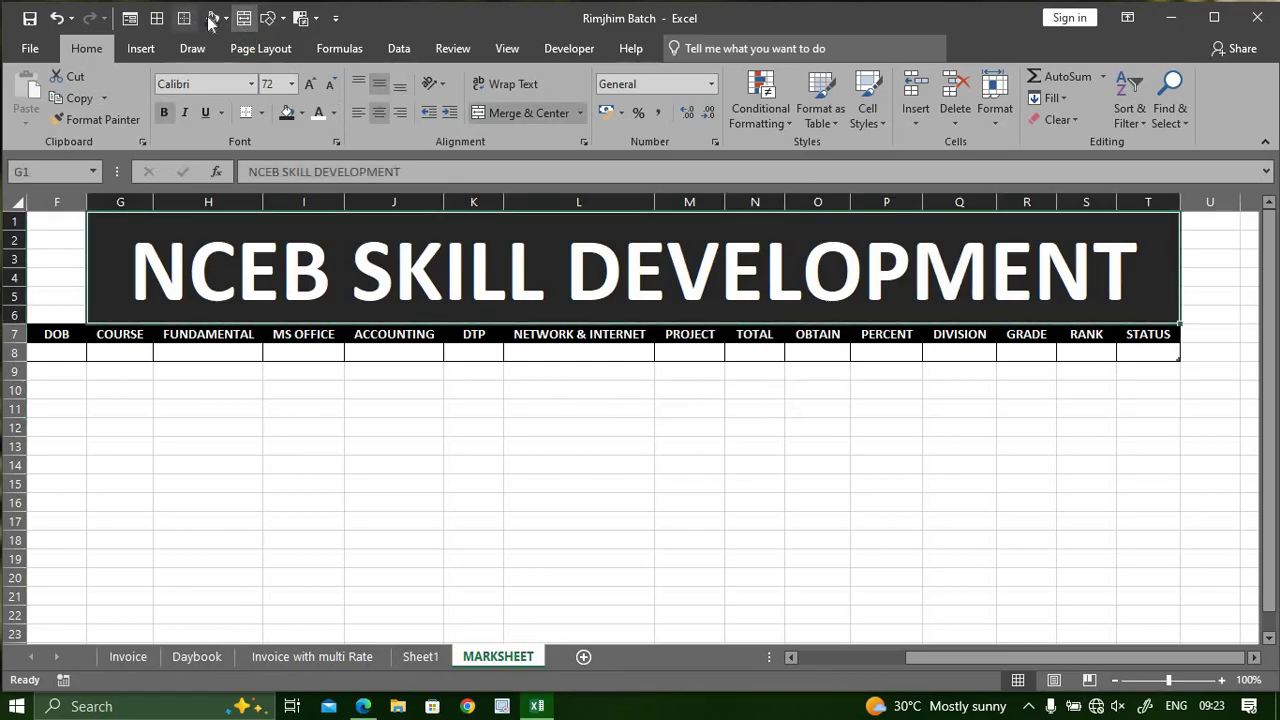
{"action": "left_click_drag", "start_coordinate": [960, 658], "coordinate": [781, 652]}
{"action": "left_click_drag", "start_coordinate": [858, 478], "coordinate": [855, 468]}
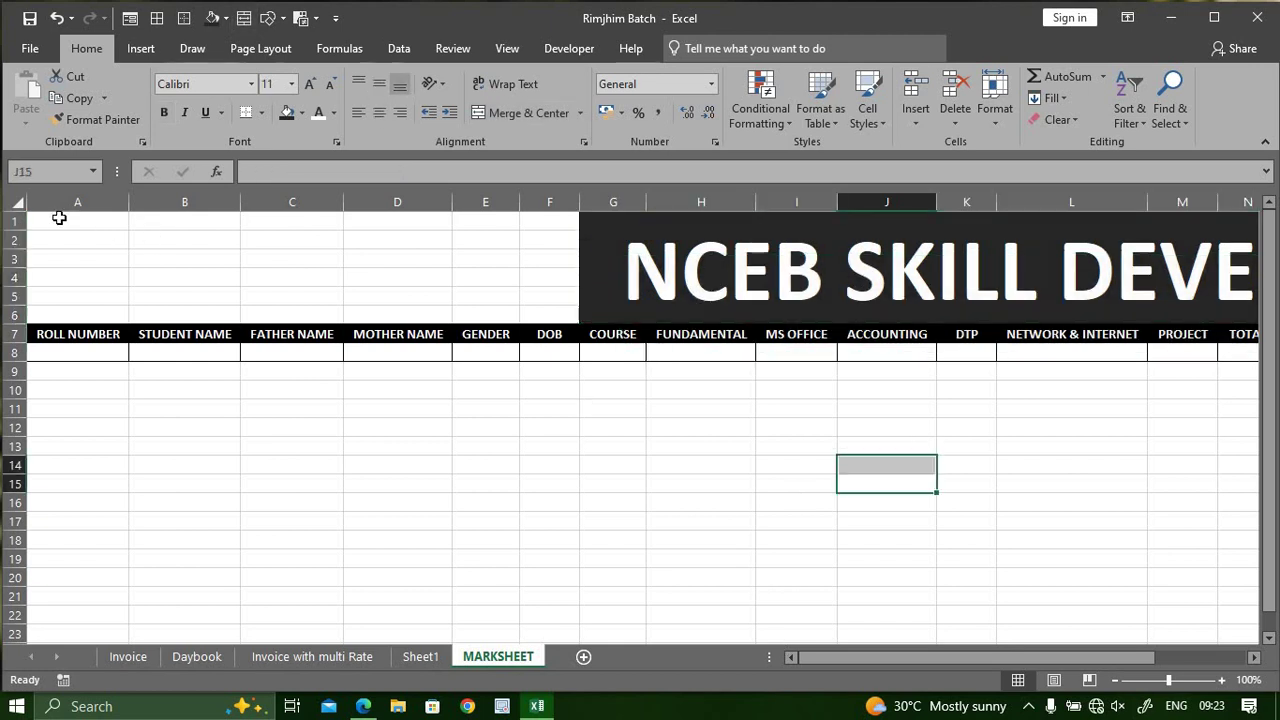
{"action": "left_click_drag", "start_coordinate": [59, 217], "coordinate": [532, 227]}
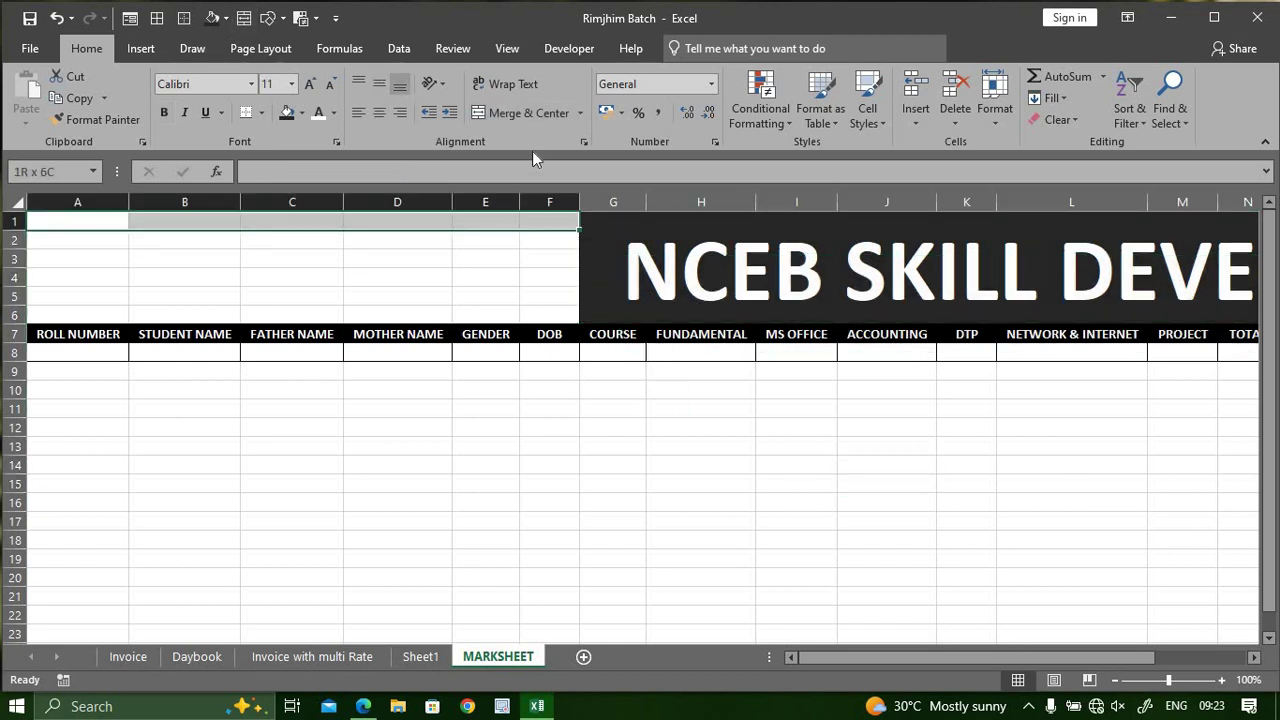
{"action": "left_click", "coordinate": [542, 120]}
Enter the heading STATUS in the merged cell A1 to F1
{"action": "type", "text": "STS"}
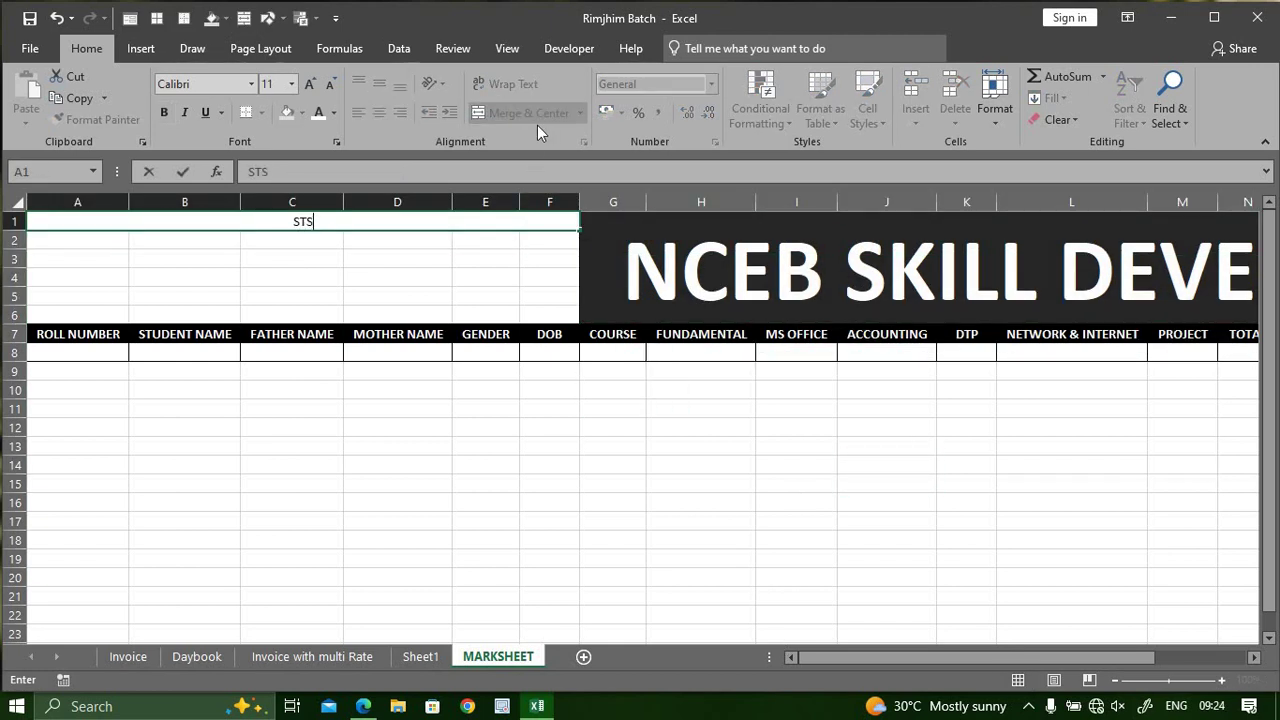
{"action": "type", "text": "TUS"}
{"action": "key", "text": "BackSpace"}
{"action": "type", "text": "A"}
{"action": "left_click", "coordinate": [355, 279]}
Enter the label NO OF STUDENT in cell A2 under the STATUS heading
{"action": "left_click", "coordinate": [177, 252]}
{"action": "left_click", "coordinate": [91, 243]}
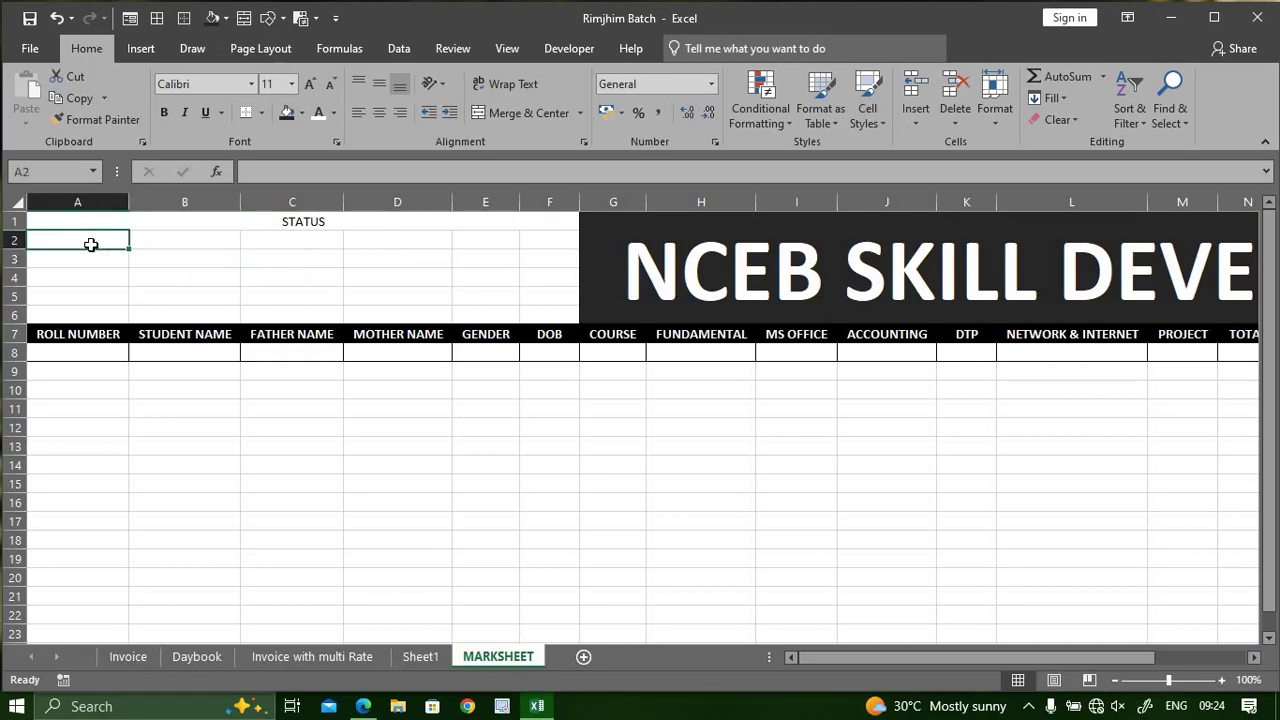
{"action": "double_click", "coordinate": [99, 242]}
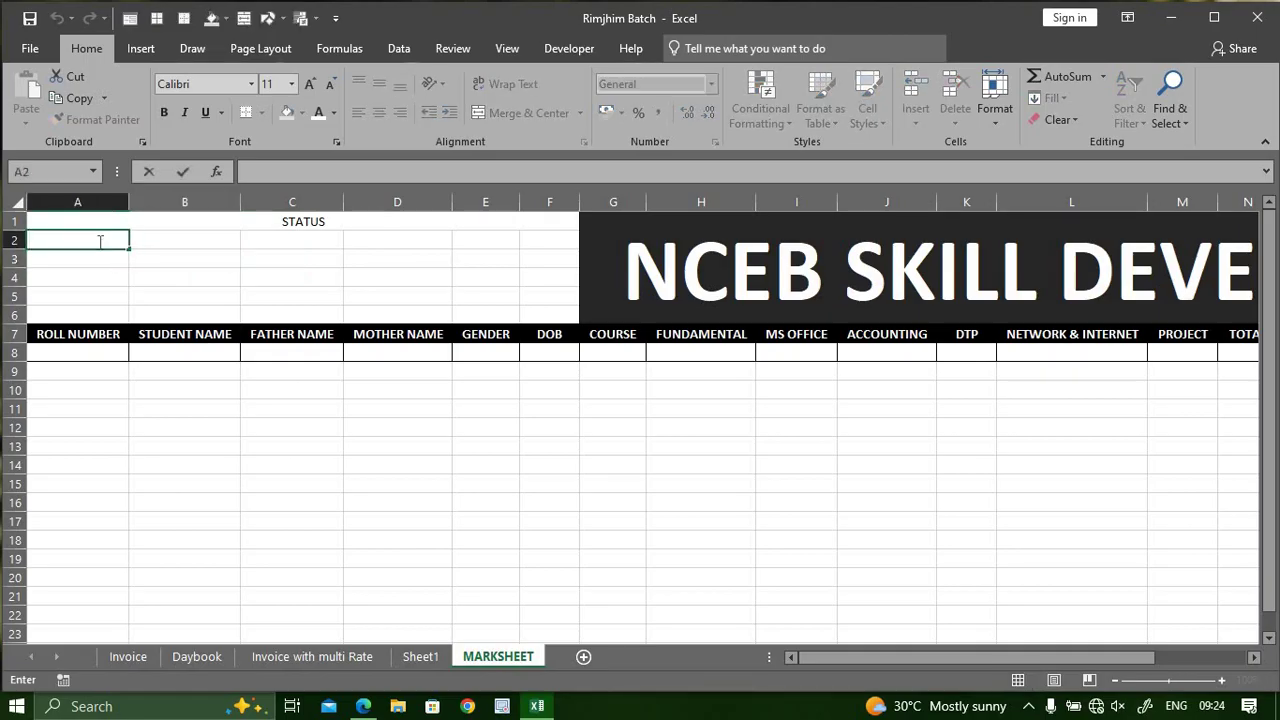
{"action": "type", "text": "NO OF STUDENT"}
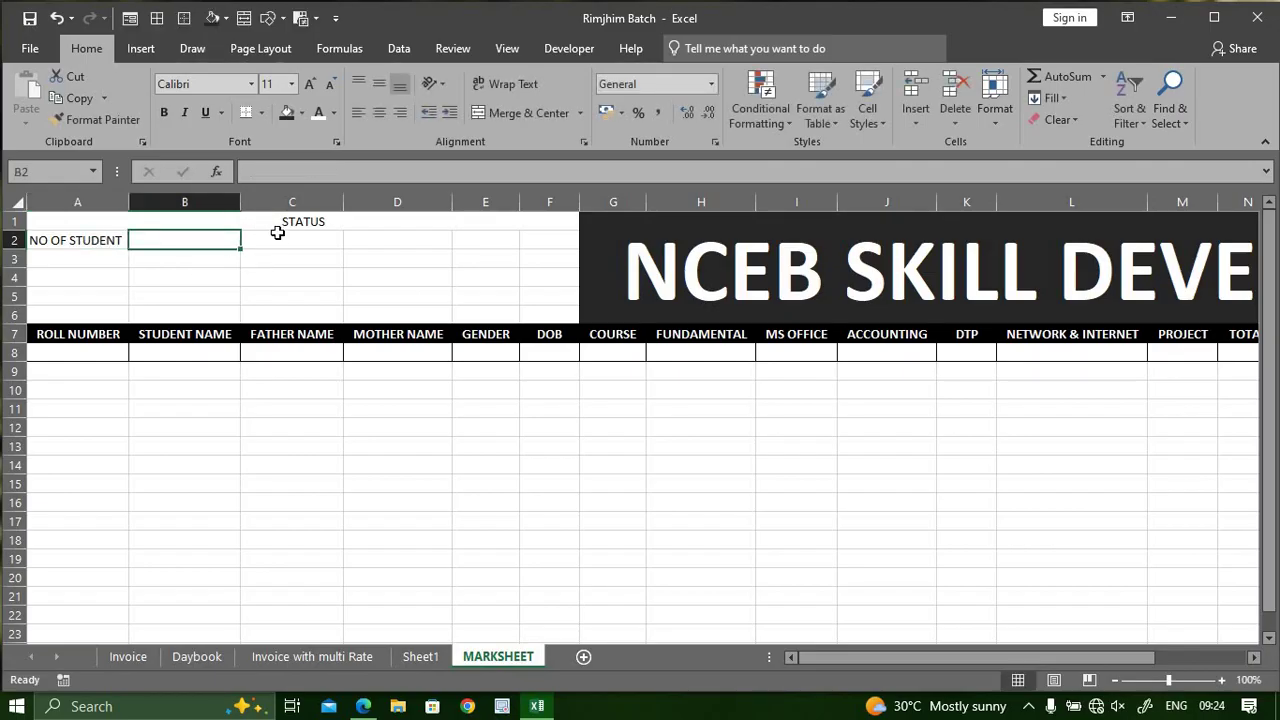
Enter the labels BOYS in cell B2 and GIRLS in cell C2
{"action": "left_click", "coordinate": [262, 240]}
{"action": "left_click", "coordinate": [188, 241]}
{"action": "type", "text": "BOYS"}
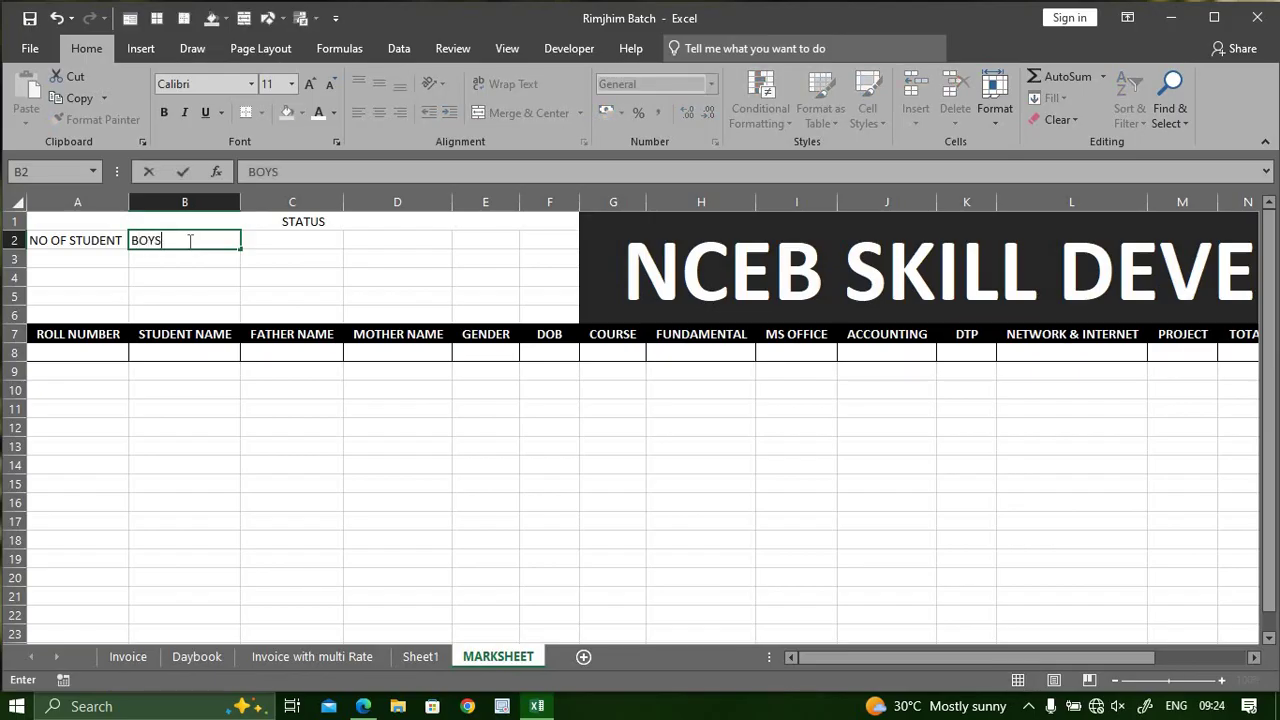
{"action": "key", "text": "Tab"}
{"action": "type", "text": "G"}
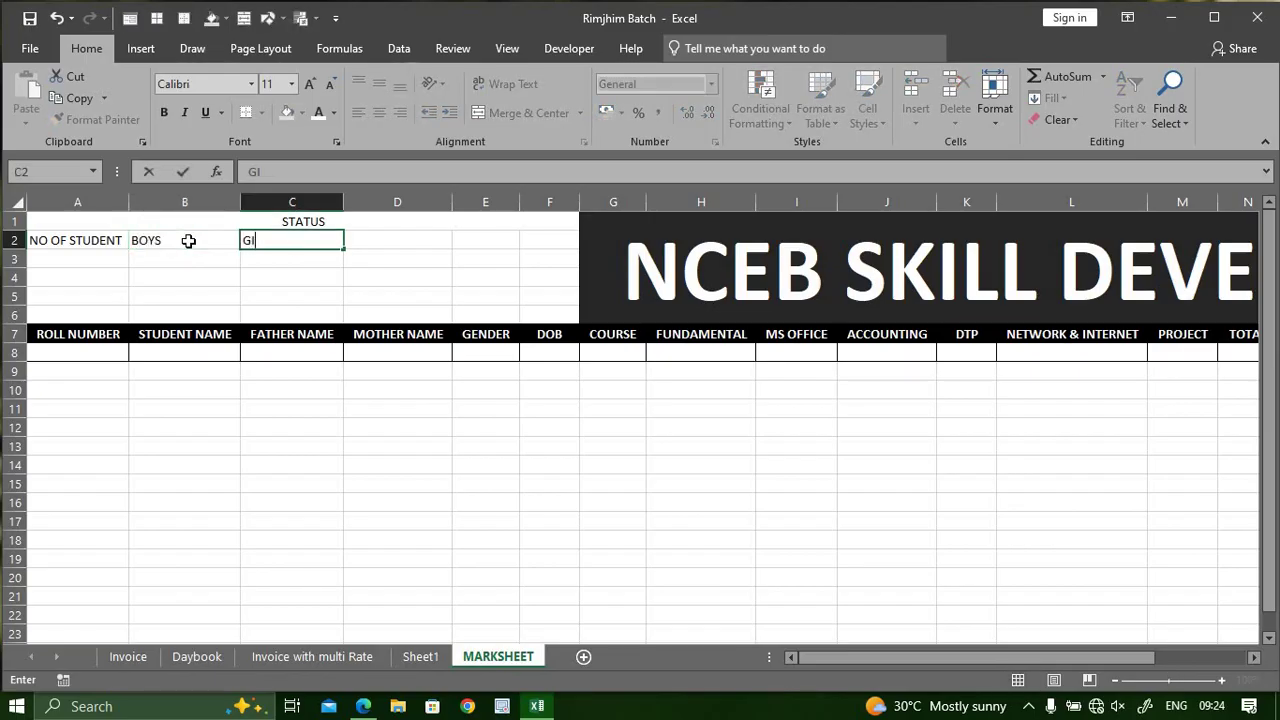
{"action": "key", "text": "Tab"}
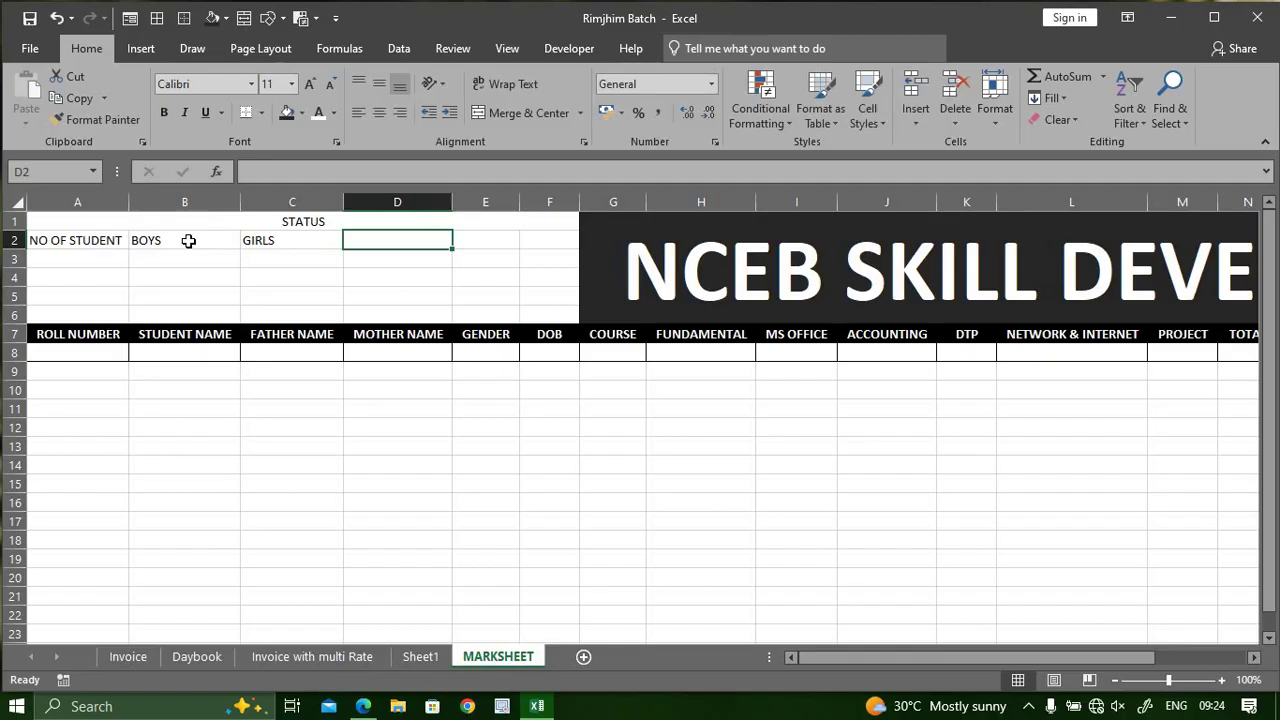
Enter the labels FIRST in cell D2 and PASS in cell E2
{"action": "type", "text": "FIRST"}
{"action": "key", "text": "Tab"}
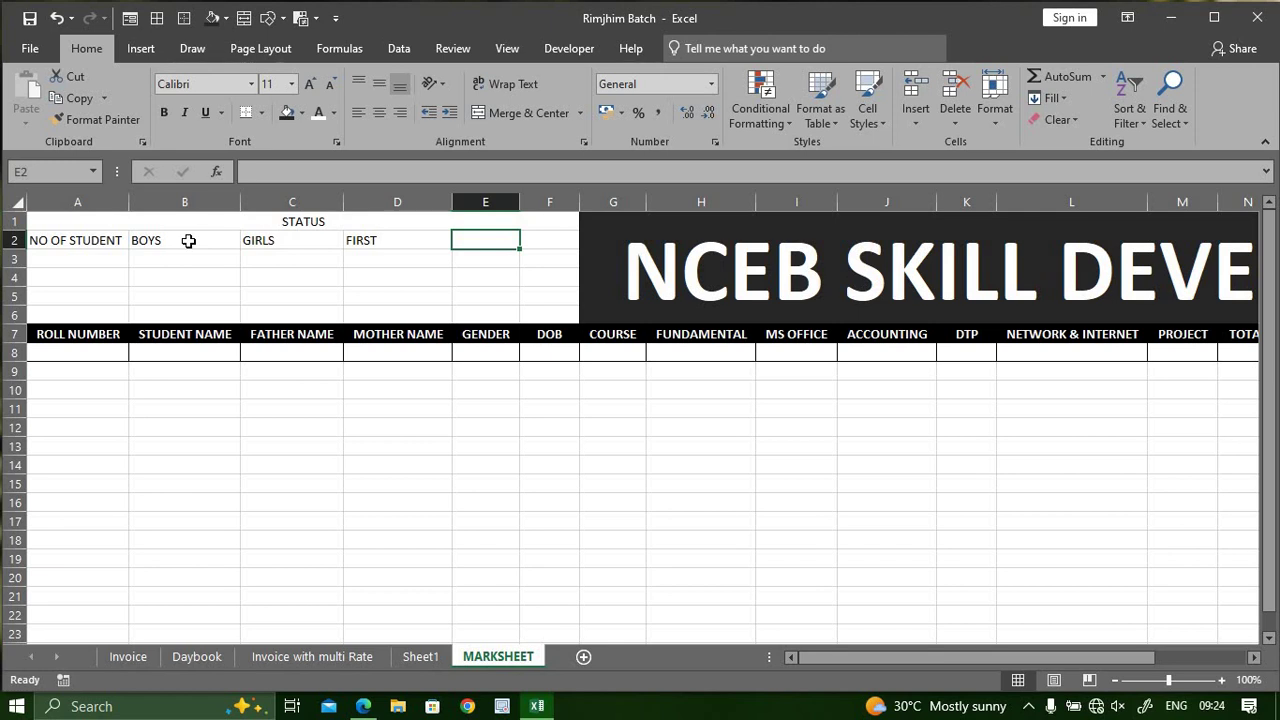
{"action": "type", "text": "PASS"}
{"action": "key", "text": "Tab"}
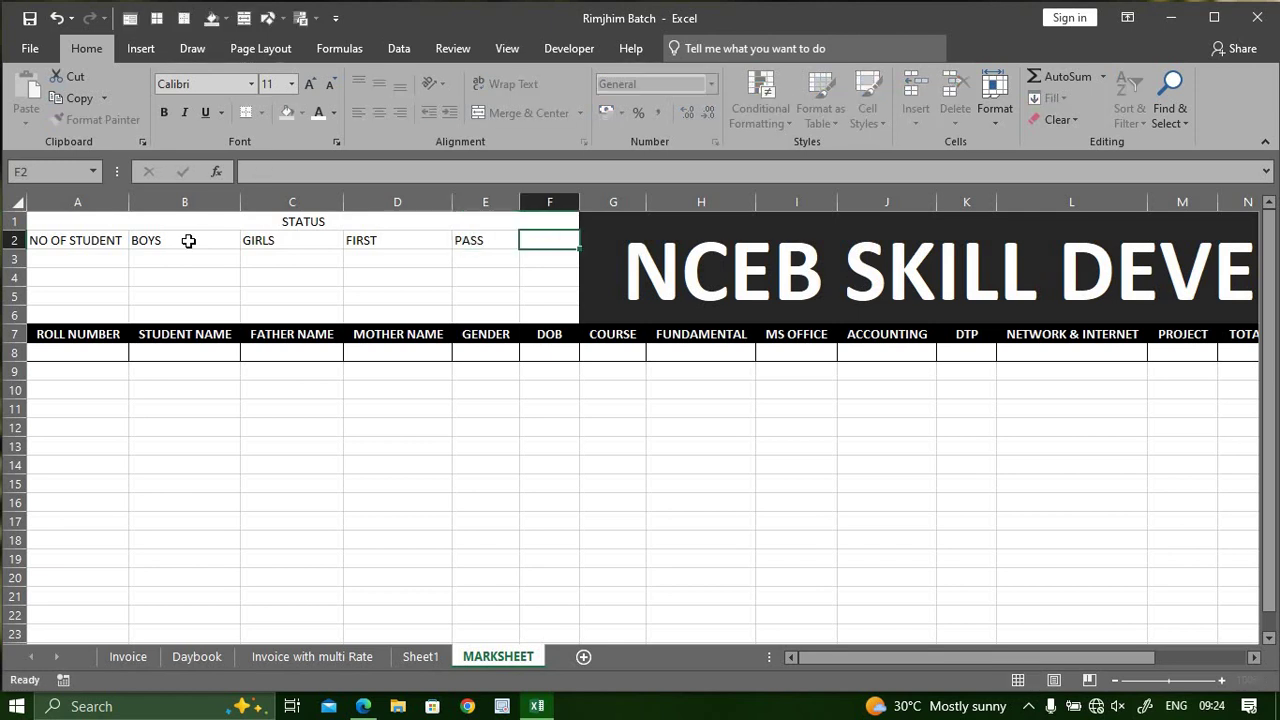
Enter the label FAIL in cell F2 of the STATUS block
{"action": "type", "text": "FAIL"}
{"action": "left_click", "coordinate": [354, 311]}
{"action": "left_click", "coordinate": [437, 243]}
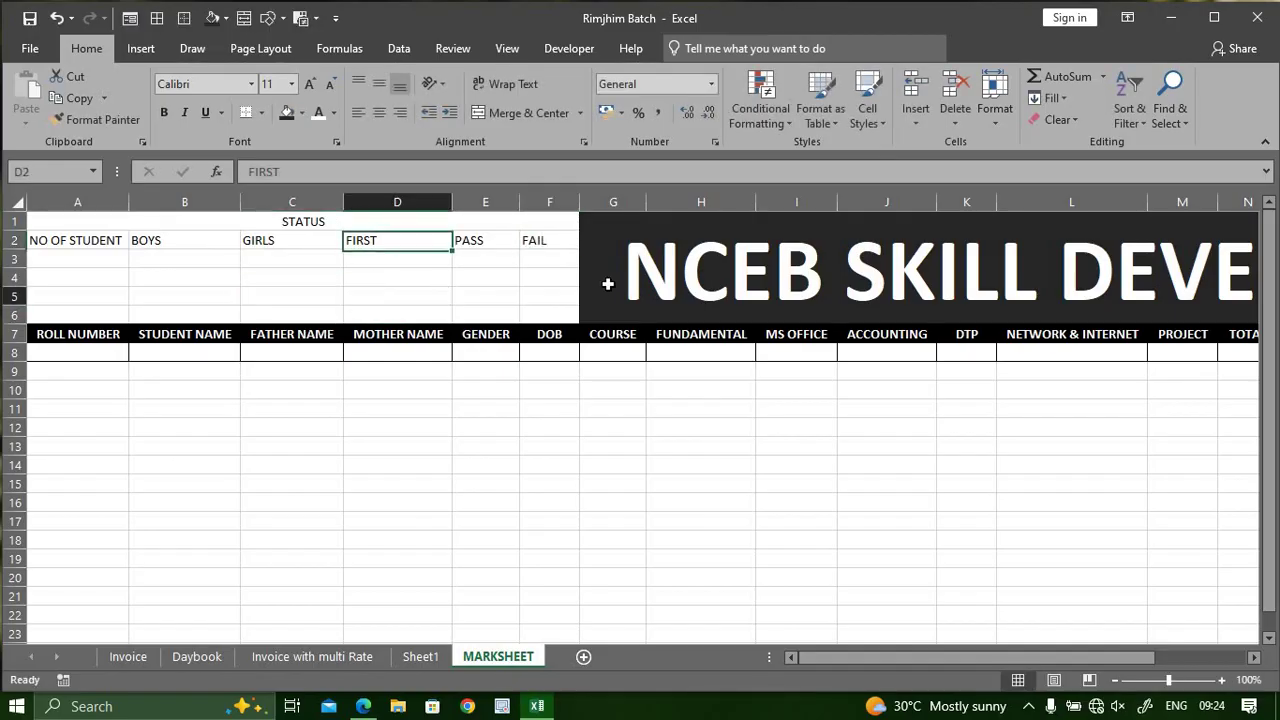
{"action": "left_click", "coordinate": [610, 284]}
{"action": "left_click", "coordinate": [428, 275]}
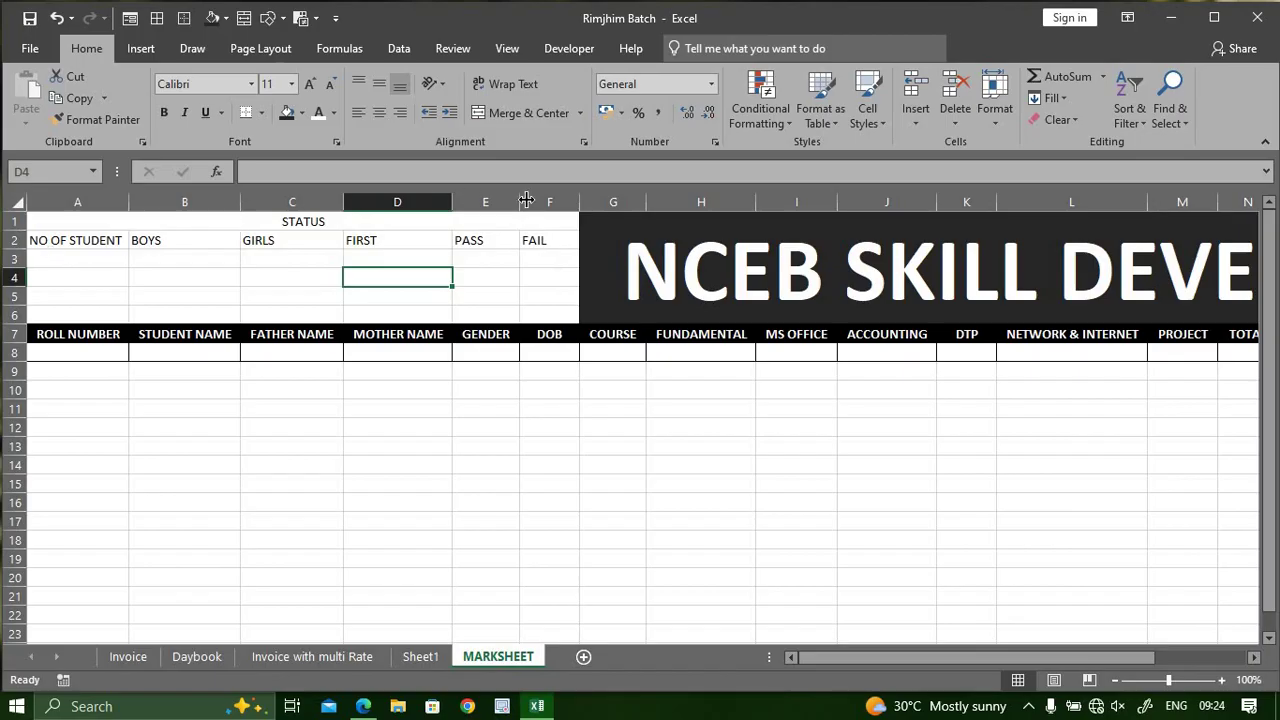
Widen columns F and E so the PASS and FAIL cells have more room
{"action": "left_click_drag", "start_coordinate": [579, 201], "coordinate": [615, 201]}
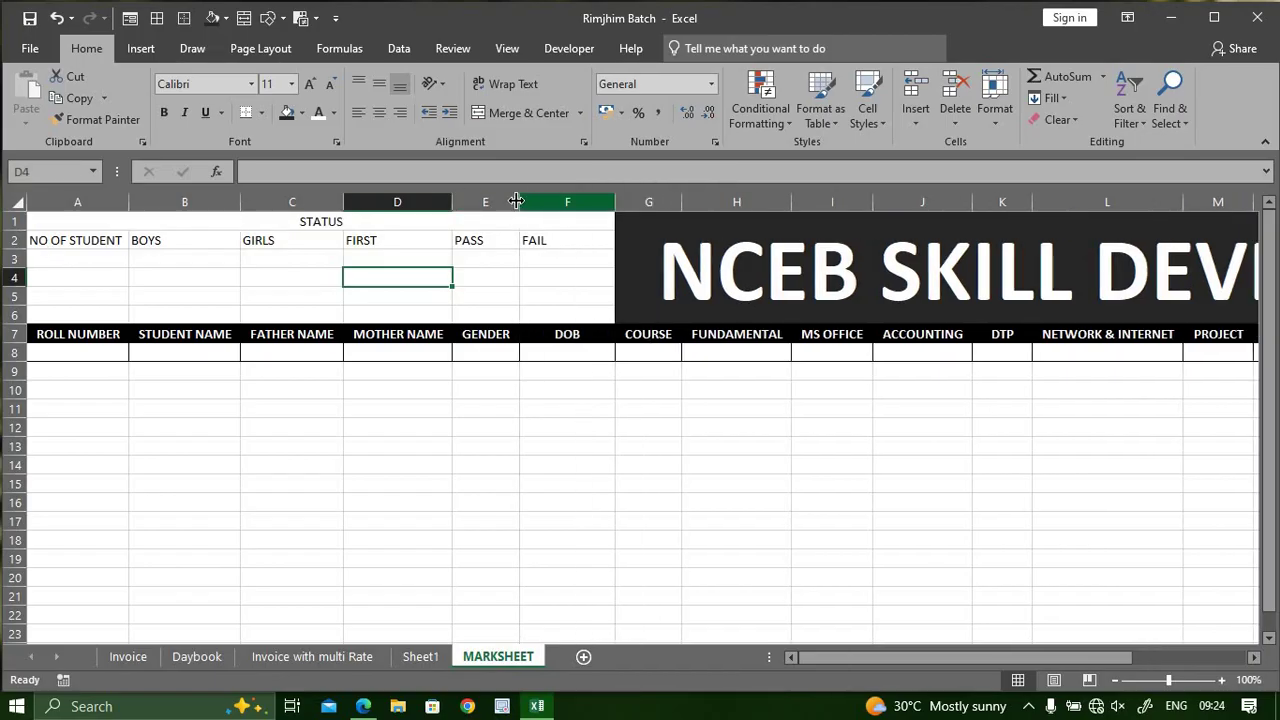
{"action": "left_click_drag", "start_coordinate": [516, 201], "coordinate": [549, 201]}
{"action": "key", "text": "Up"}
{"action": "key", "text": "Up"}
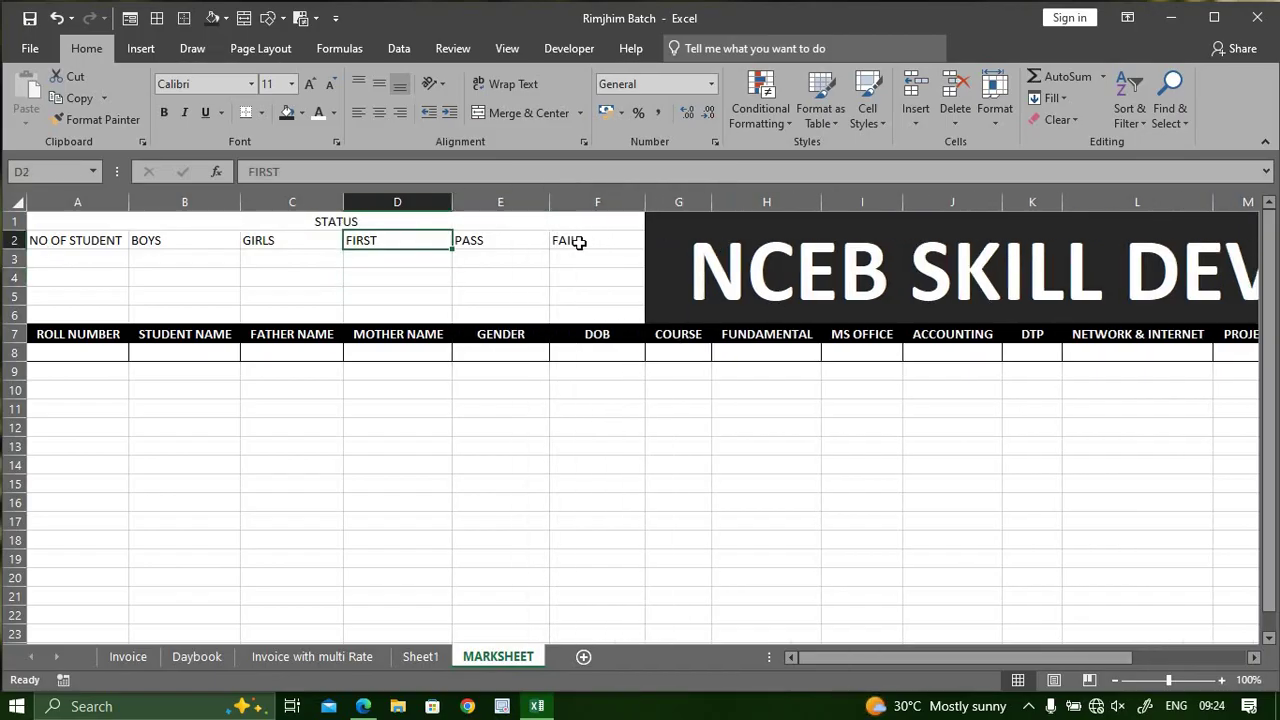
Centre the STATUS labels in cells A2 to F2 horizontally
{"action": "left_click_drag", "start_coordinate": [579, 242], "coordinate": [80, 245]}
{"action": "left_click", "coordinate": [379, 92]}
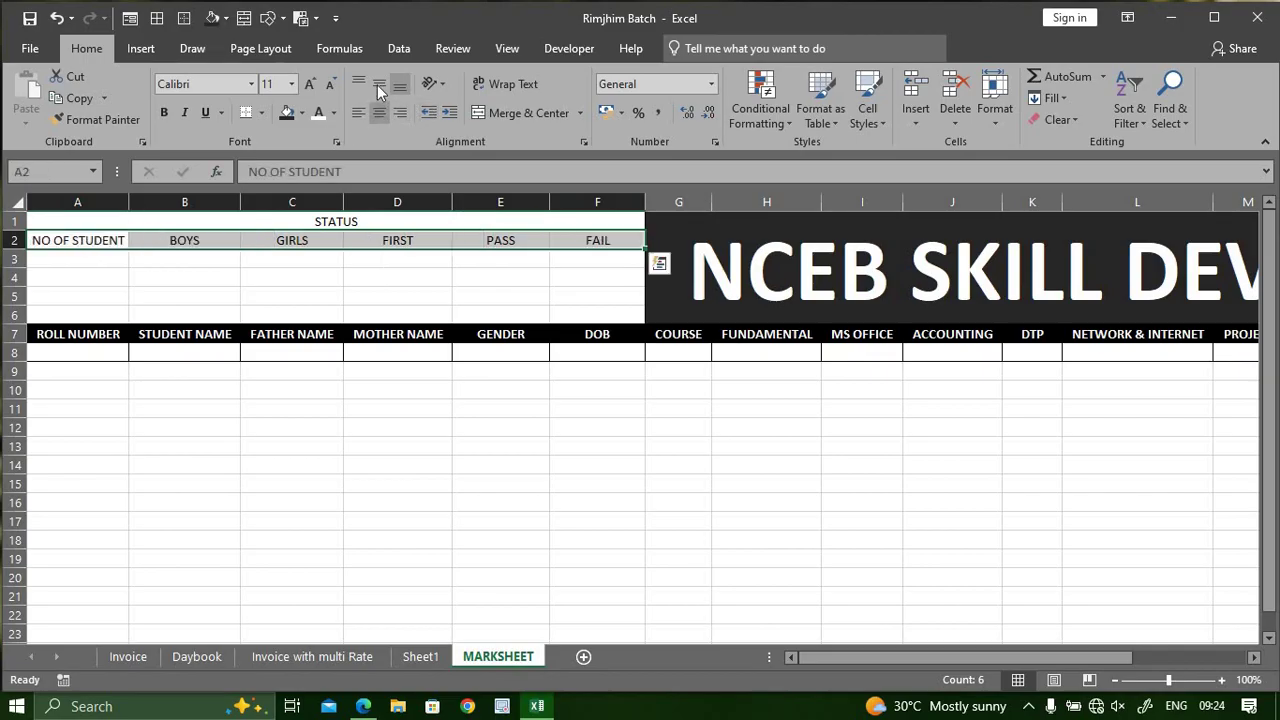
{"action": "left_click", "coordinate": [480, 277]}
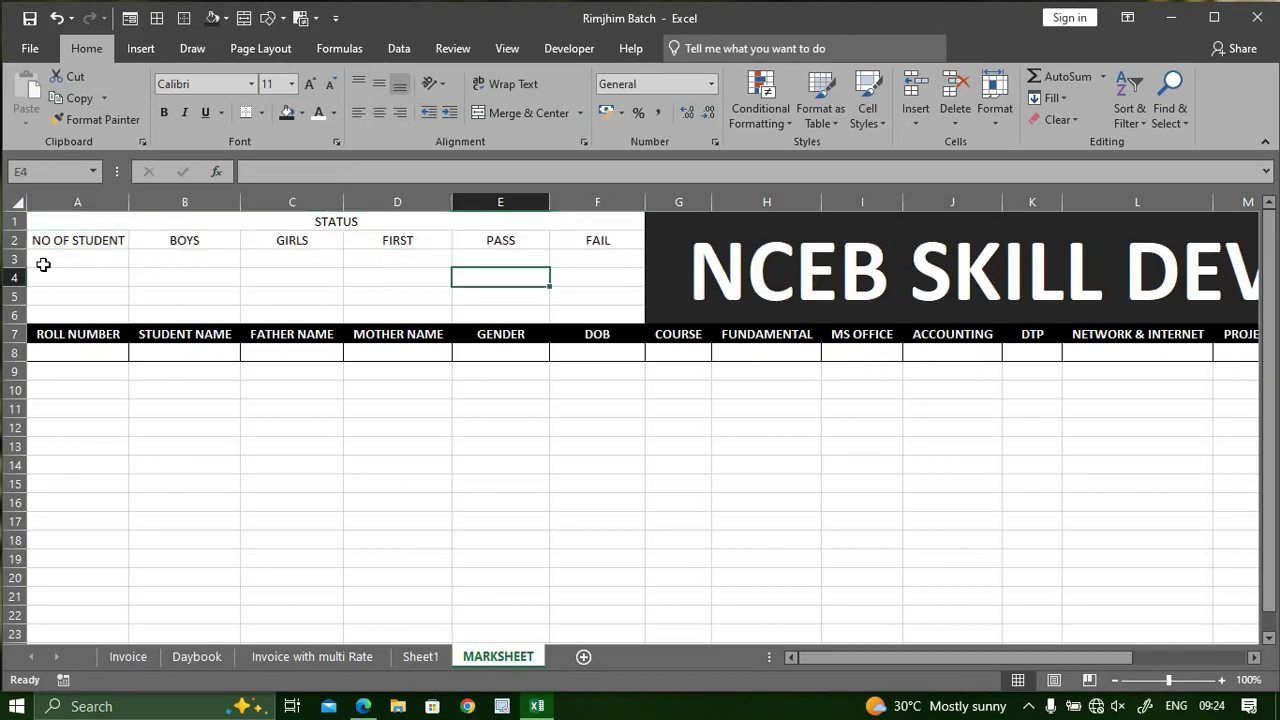
Merge rows 3 to 5 separately in each column from A to F under the STATUS labels
{"action": "left_click_drag", "start_coordinate": [43, 264], "coordinate": [591, 289]}
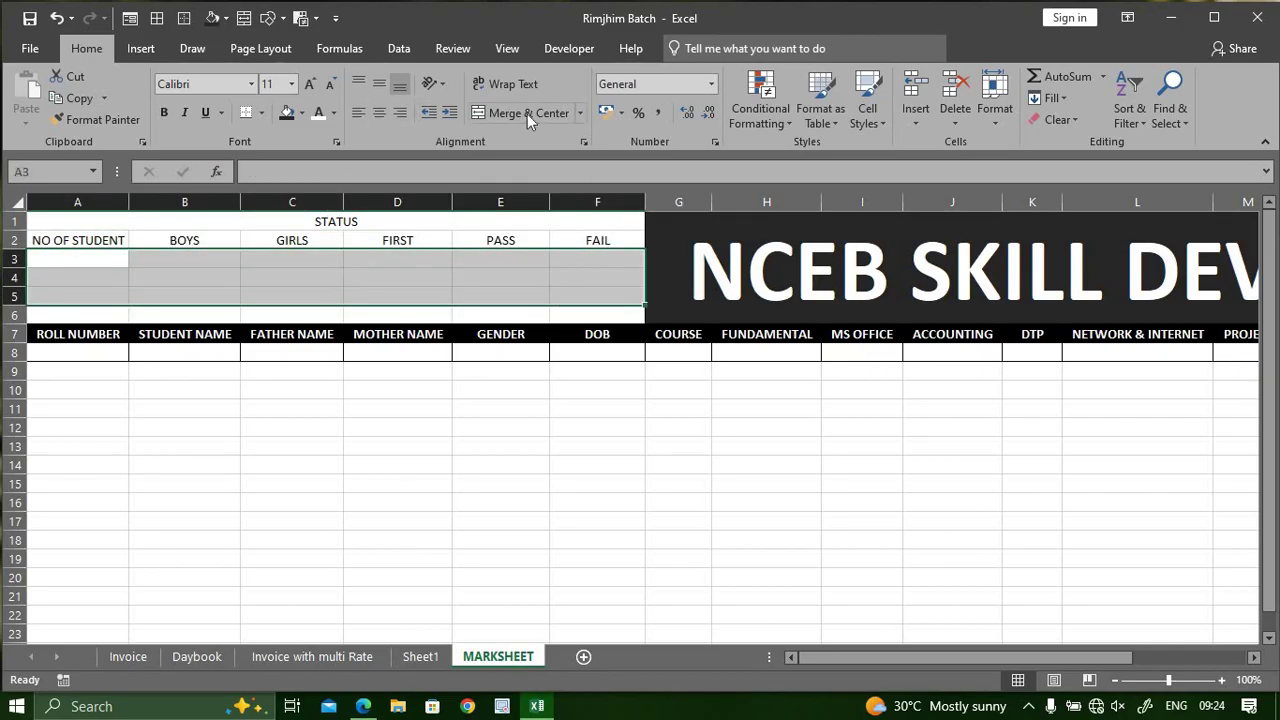
{"action": "left_click_drag", "start_coordinate": [120, 286], "coordinate": [238, 212]}
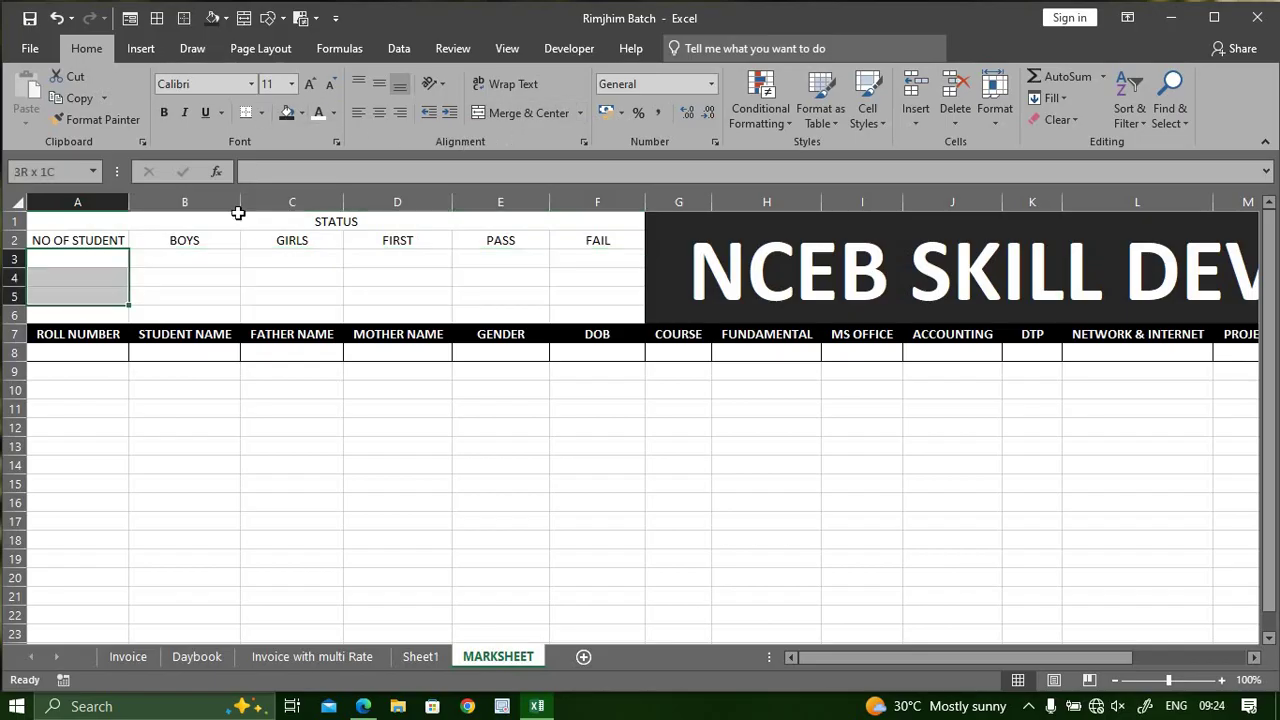
{"action": "left_click", "coordinate": [523, 112]}
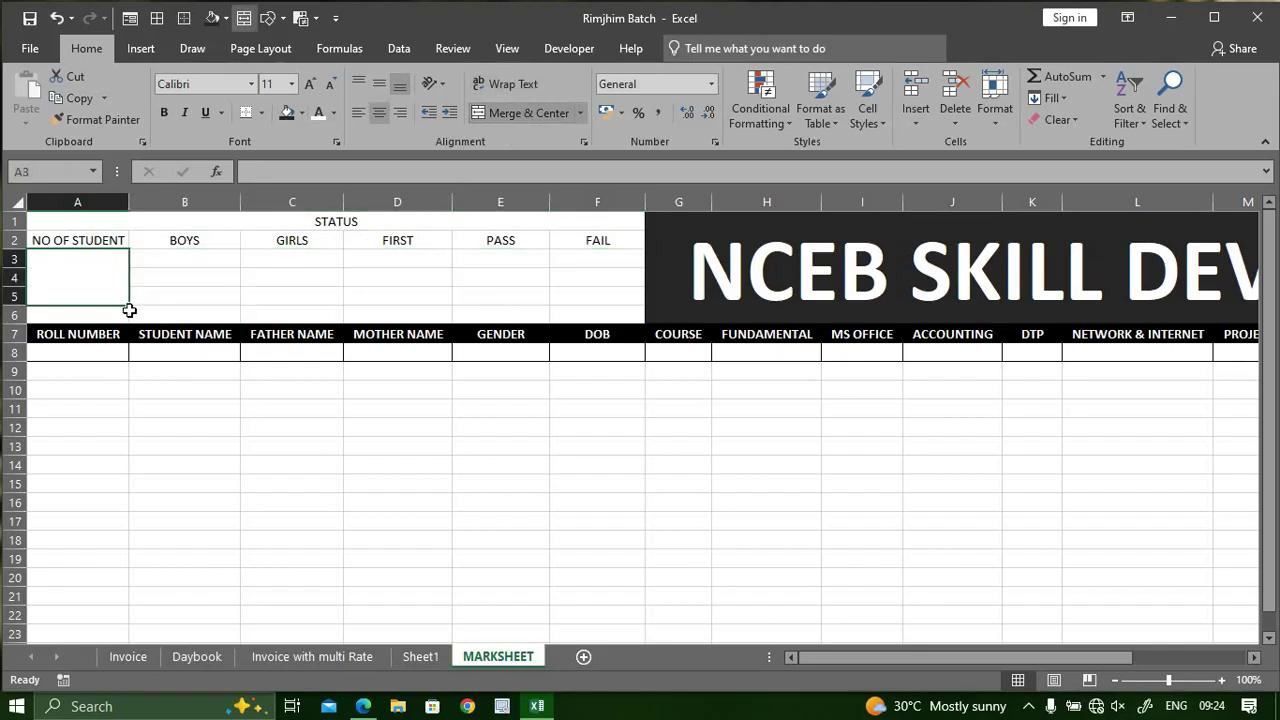
{"action": "left_click_drag", "start_coordinate": [132, 306], "coordinate": [14, 240]}
{"action": "left_click", "coordinate": [612, 415]}
{"action": "left_click", "coordinate": [462, 268]}
Make row 1 slightly taller and centre the STATUS heading vertically in it
{"action": "left_click", "coordinate": [14, 222]}
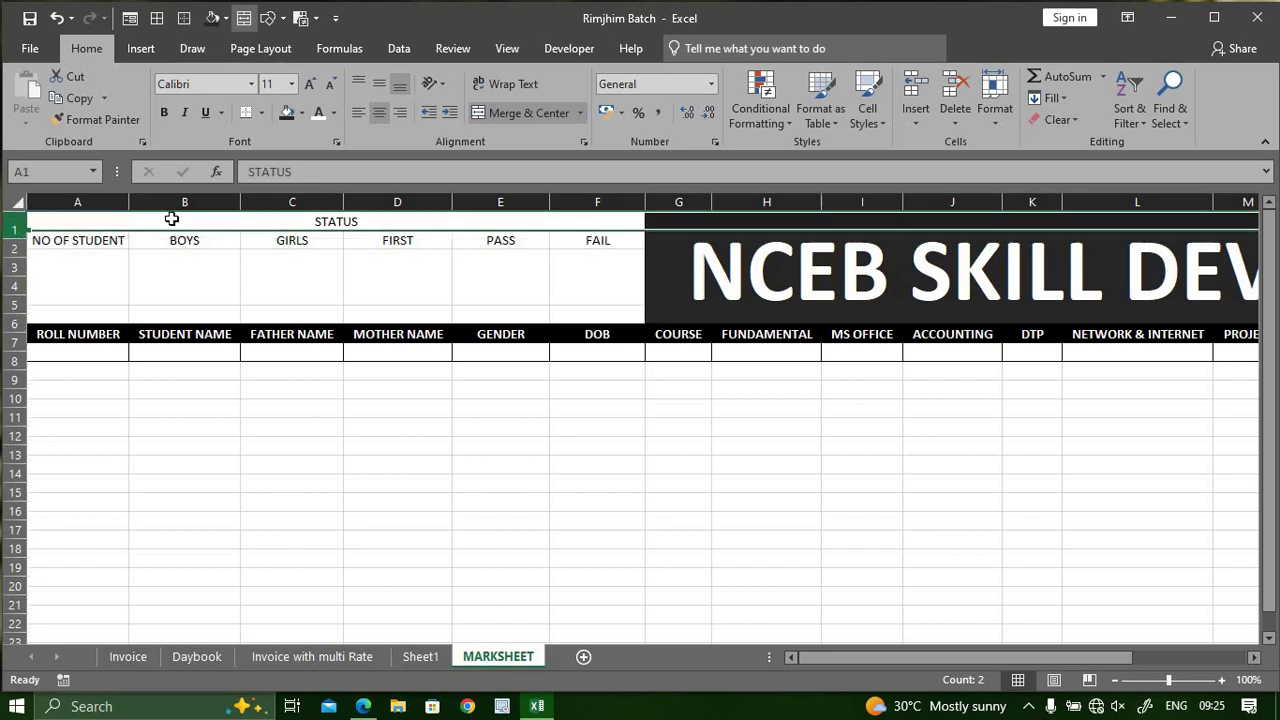
{"action": "left_click", "coordinate": [281, 220]}
{"action": "left_click", "coordinate": [385, 88]}
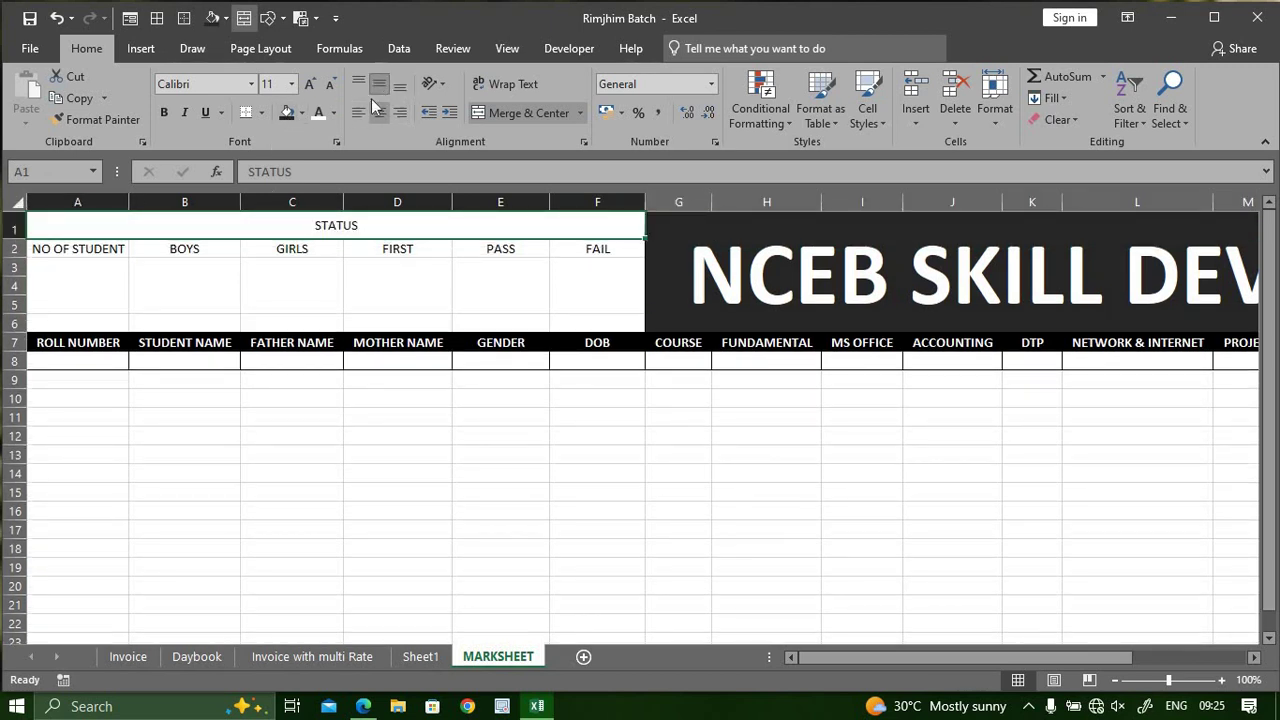
Format the STATUS heading in bold at font size 16
{"action": "left_click", "coordinate": [310, 85]}
{"action": "left_click", "coordinate": [310, 87]}
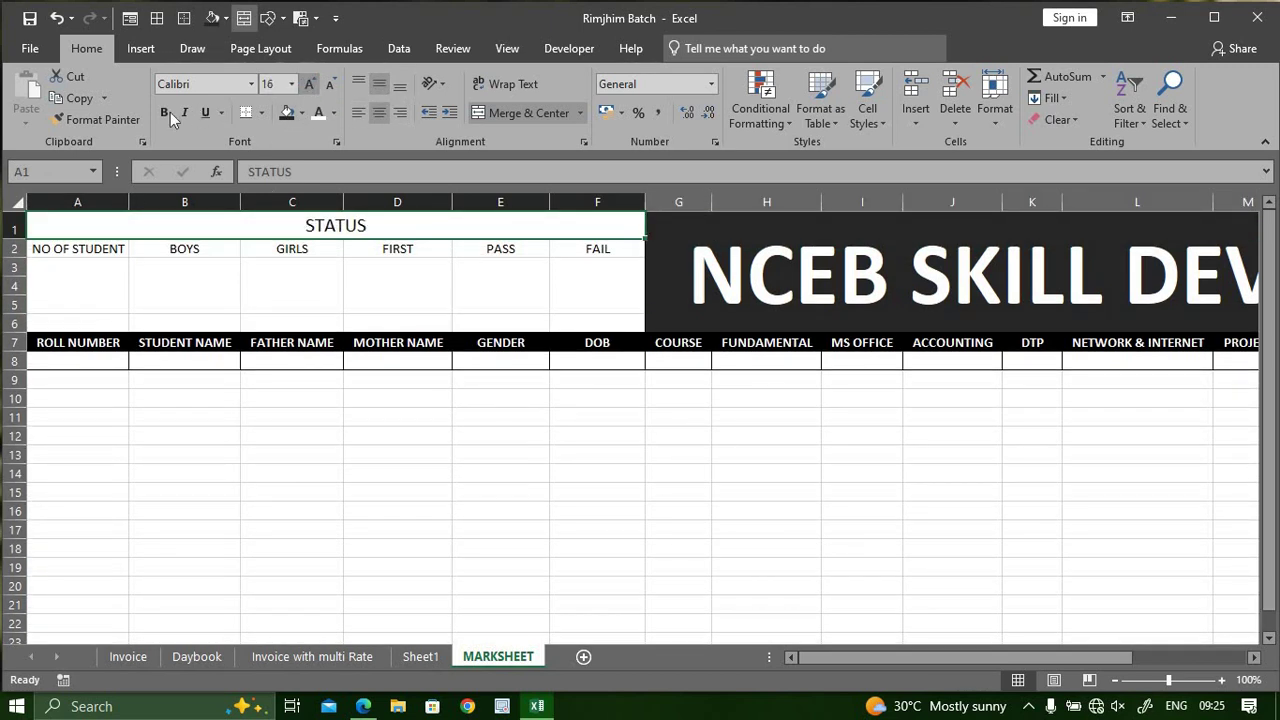
{"action": "left_click", "coordinate": [168, 112]}
Give the STATUS heading white text on the darkest near-black fill
{"action": "left_click", "coordinate": [287, 113]}
{"action": "left_click", "coordinate": [320, 113]}
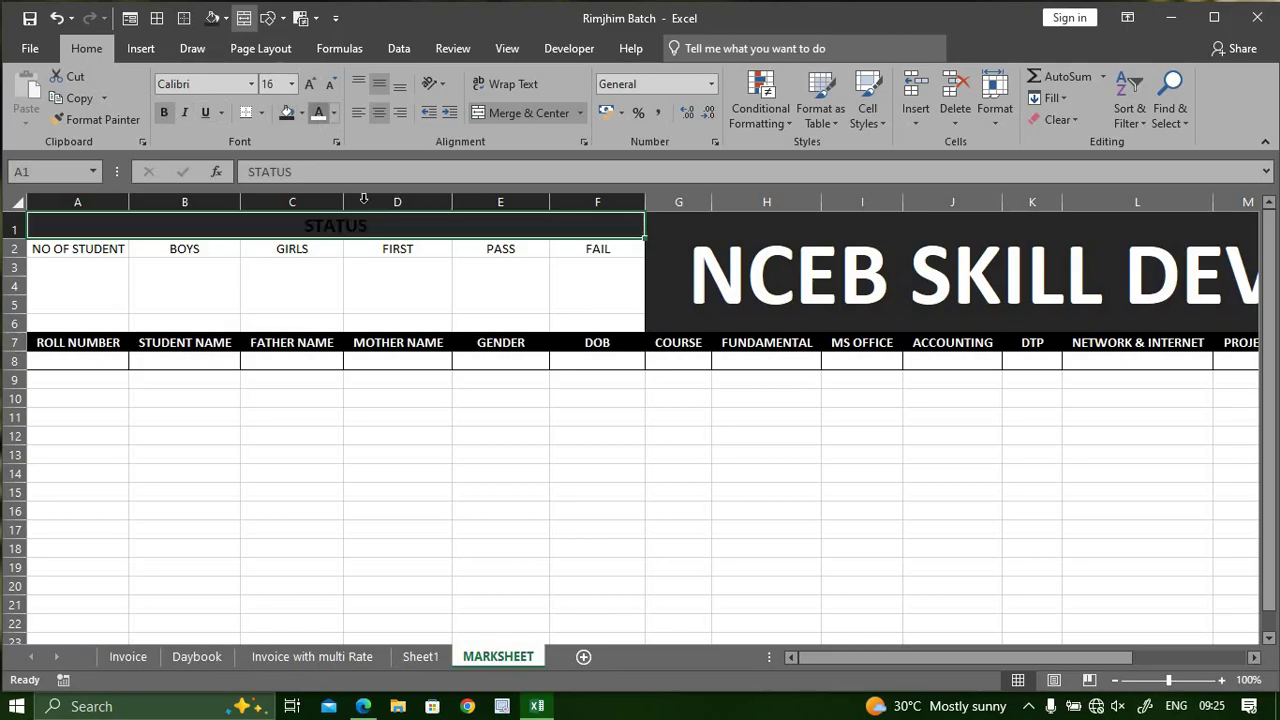
{"action": "left_click", "coordinate": [247, 261]}
{"action": "left_click", "coordinate": [275, 224]}
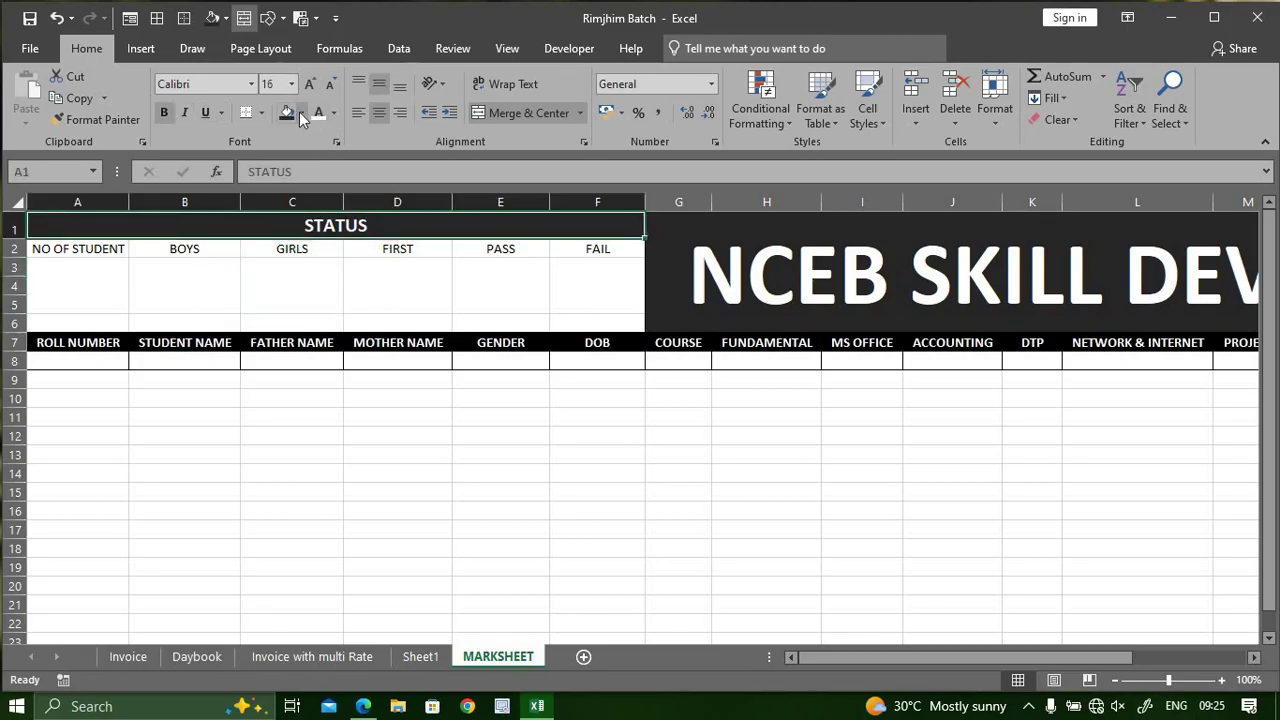
{"action": "left_click", "coordinate": [301, 112]}
{"action": "left_click", "coordinate": [303, 221]}
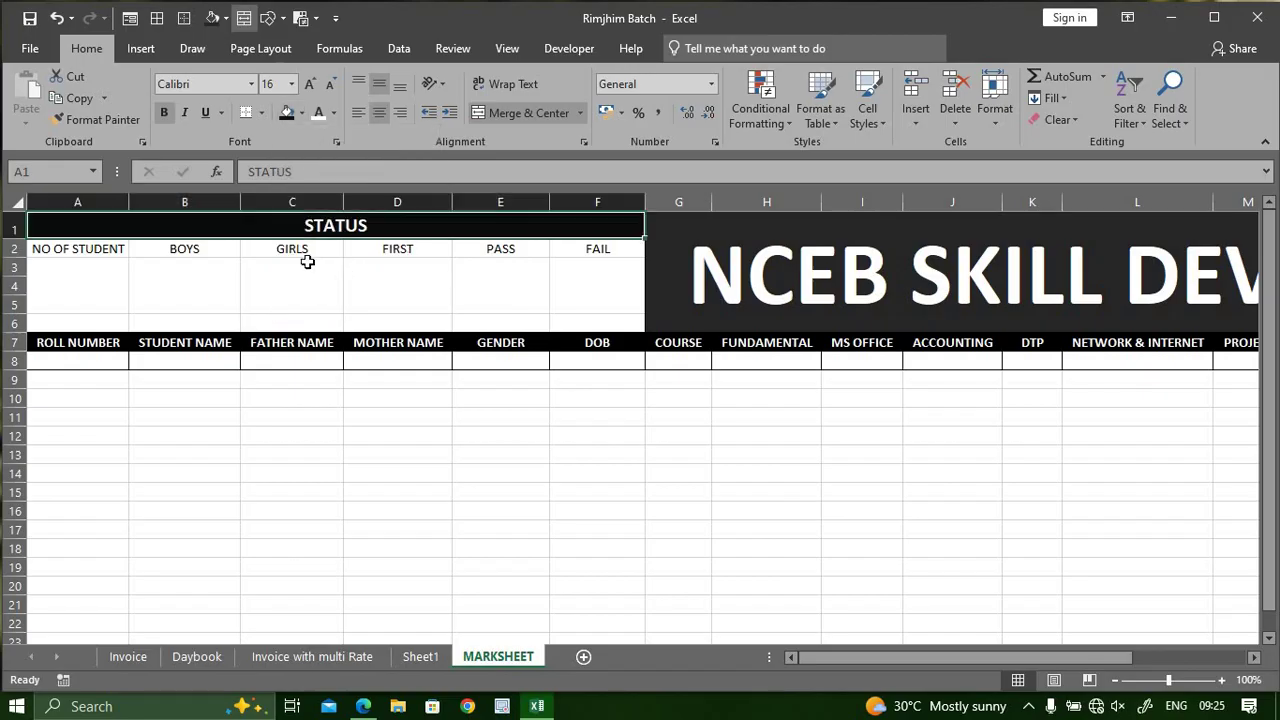
Format the labels in A2 to F2 as bold white text on a dark grey fill
{"action": "left_click_drag", "start_coordinate": [129, 251], "coordinate": [596, 246]}
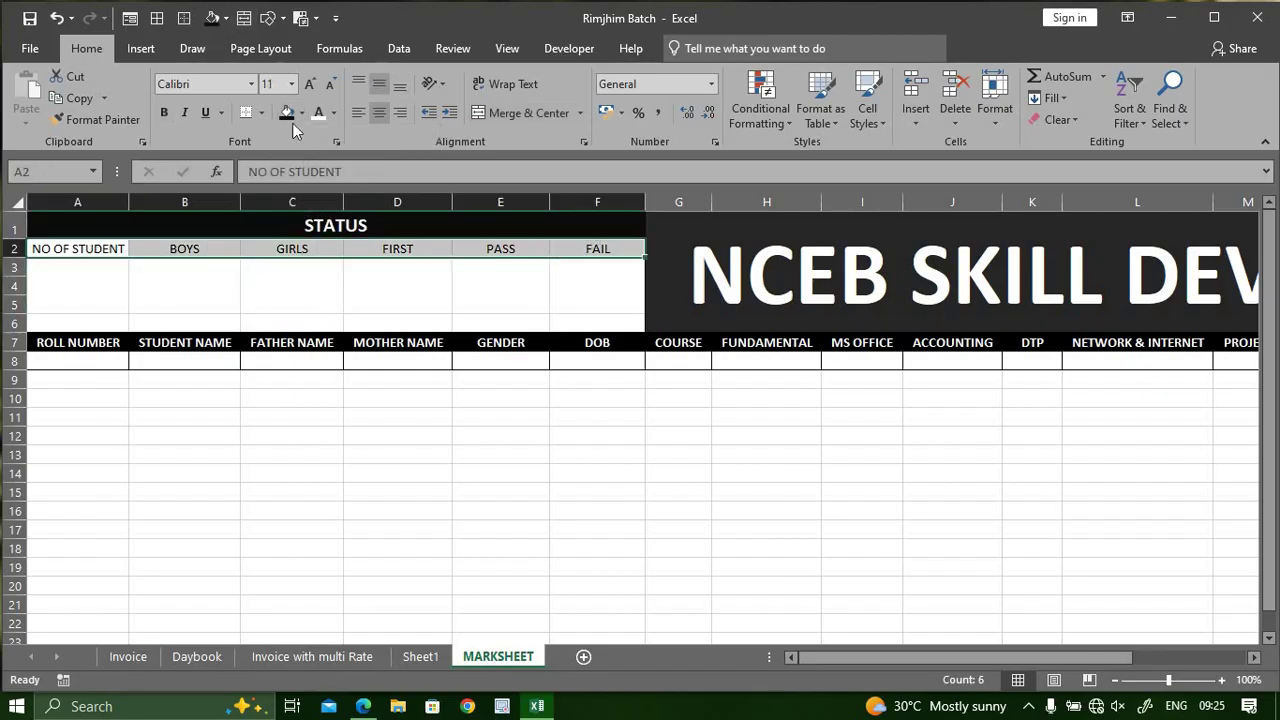
{"action": "left_click", "coordinate": [301, 112]}
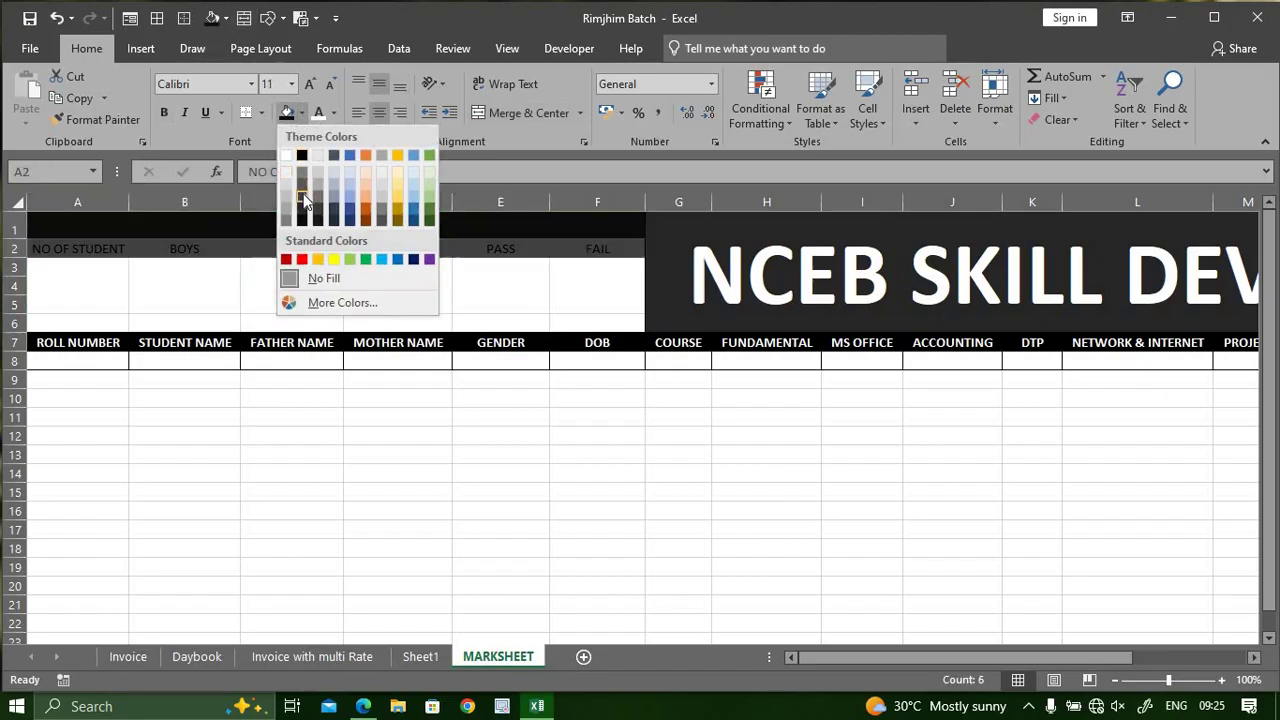
{"action": "left_click", "coordinate": [303, 185]}
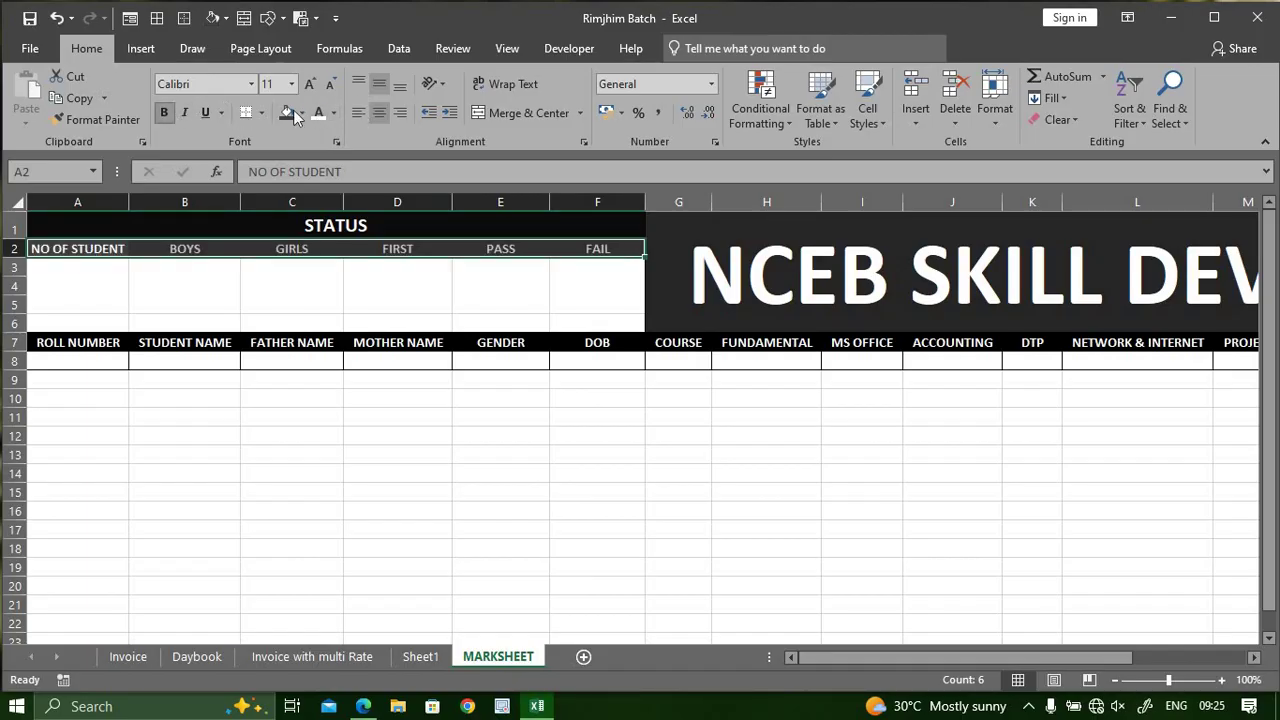
{"action": "left_click", "coordinate": [347, 320]}
{"action": "left_click", "coordinate": [195, 308]}
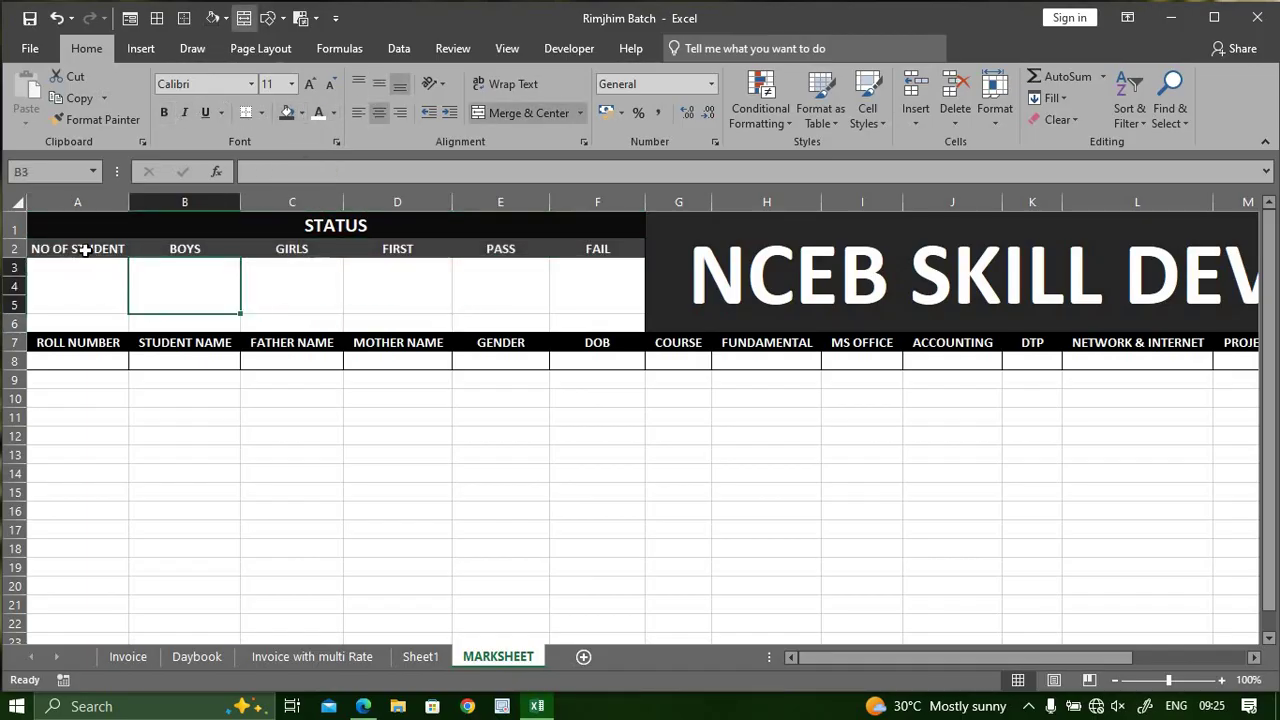
Add all borders to the STATUS block A2 to F5, and centre and bold the merged value cells
{"action": "left_click_drag", "start_coordinate": [80, 249], "coordinate": [74, 286]}
{"action": "left_click", "coordinate": [157, 18]}
{"action": "left_click", "coordinate": [365, 433]}
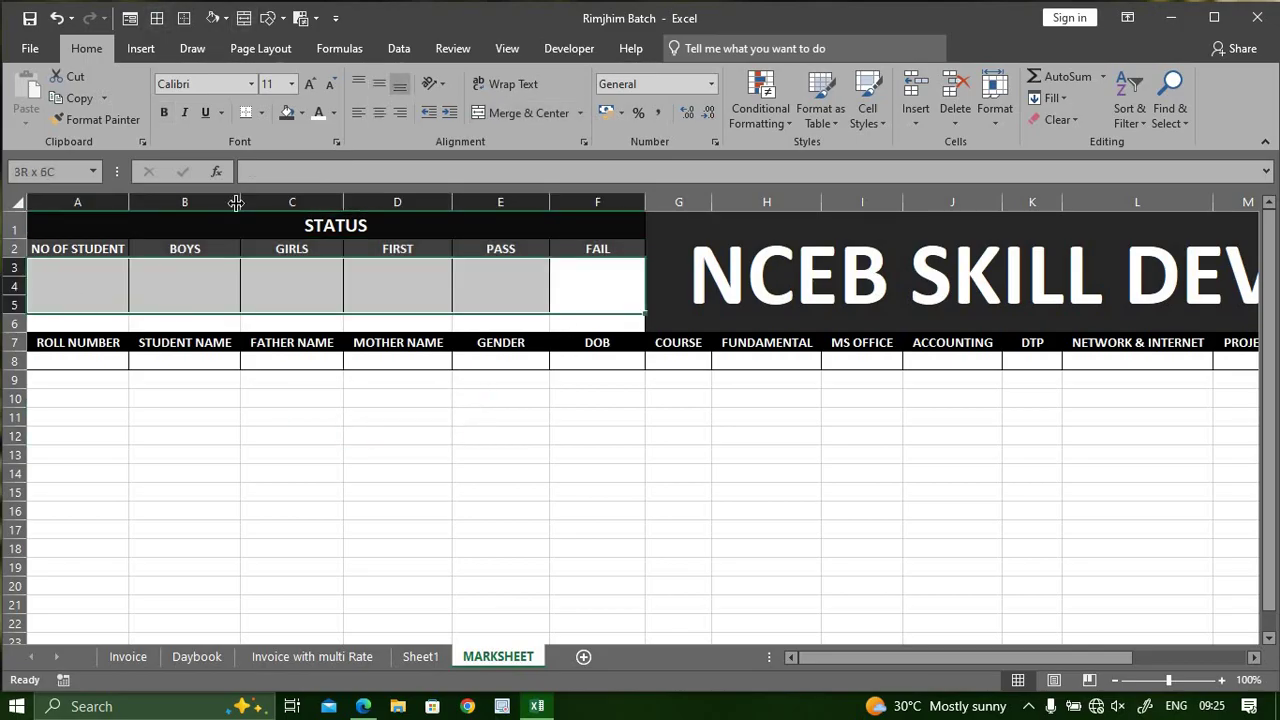
{"action": "left_click", "coordinate": [381, 112]}
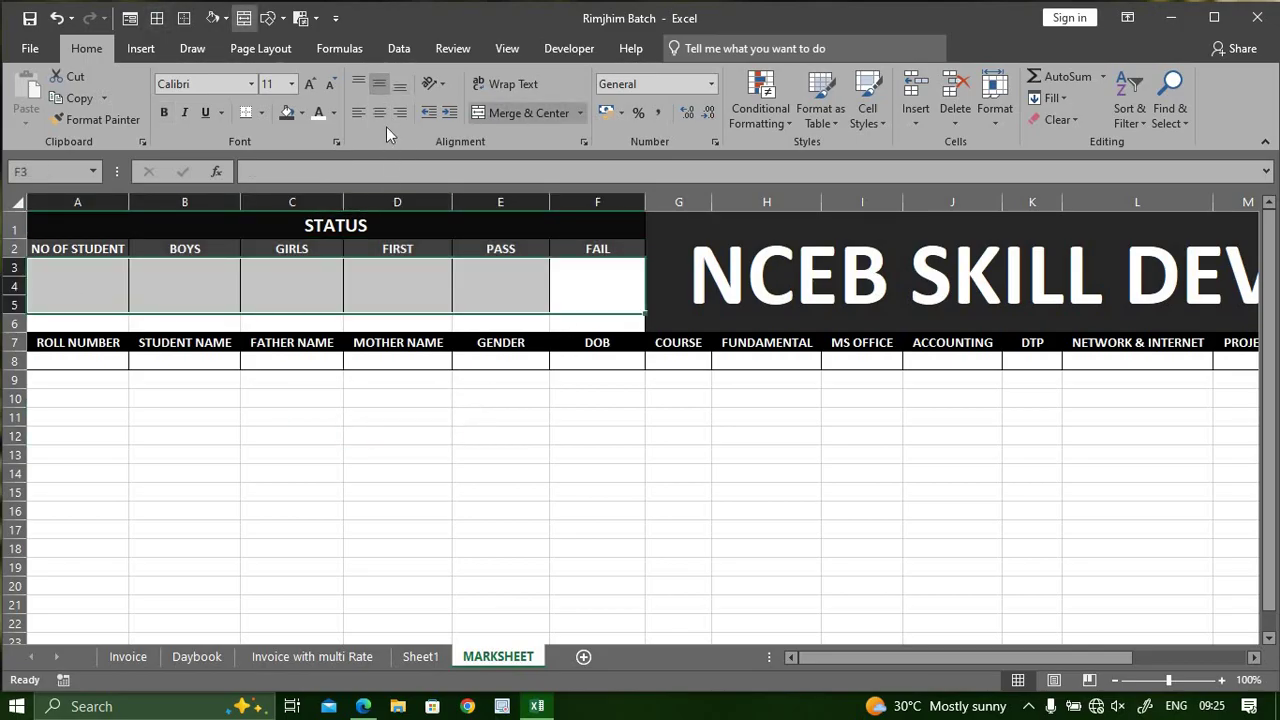
{"action": "left_click", "coordinate": [477, 489]}
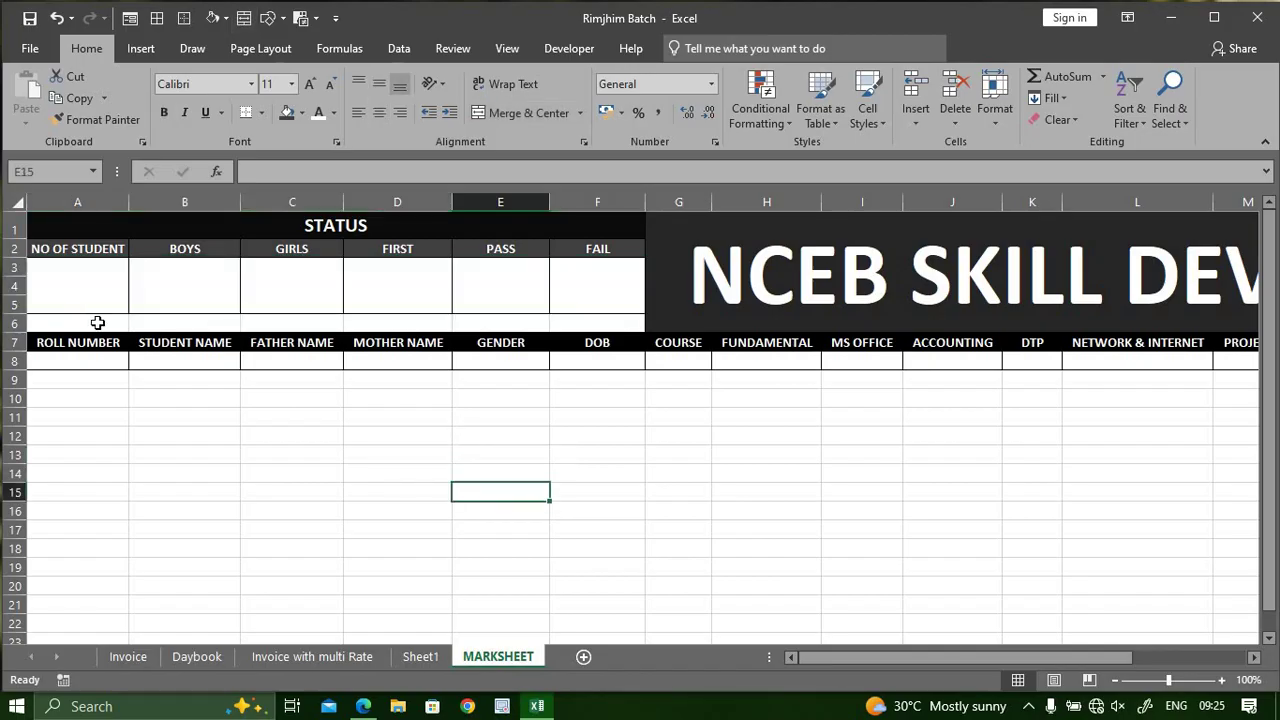
Merge and centre cells A6 to F6 and fill them with the lightest orange
{"action": "left_click_drag", "start_coordinate": [97, 323], "coordinate": [598, 323]}
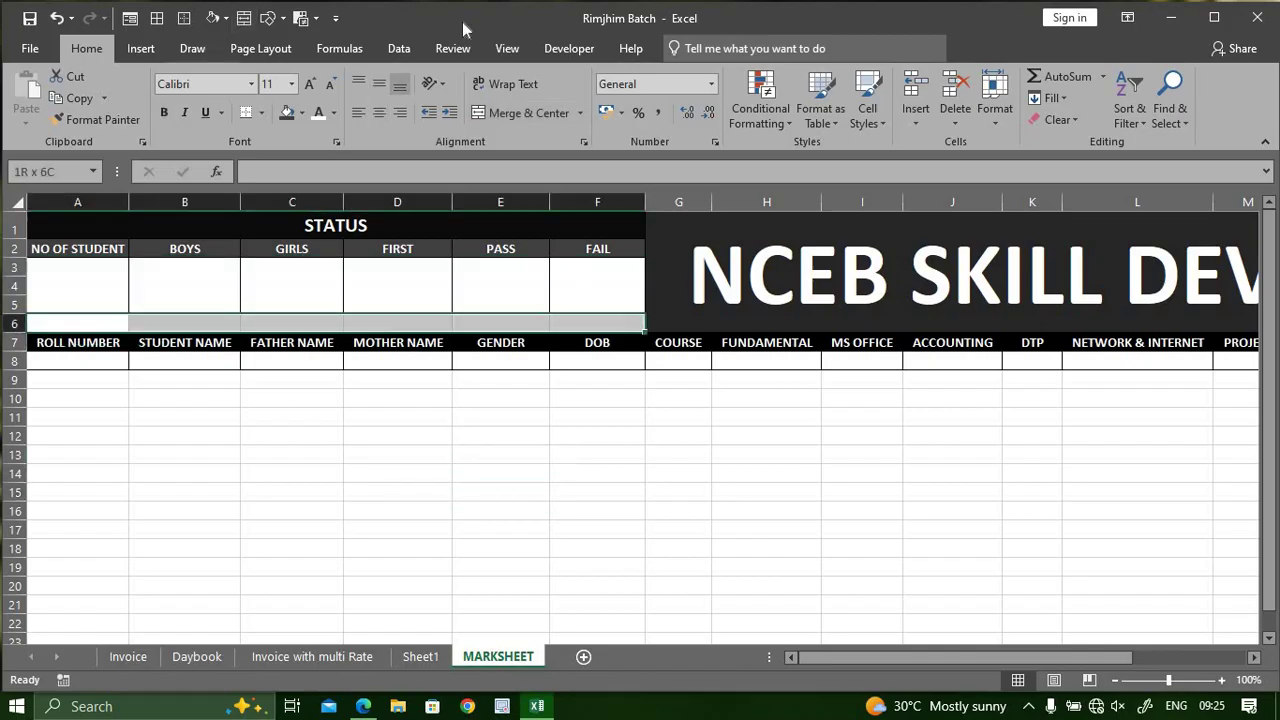
{"action": "left_click", "coordinate": [532, 109]}
{"action": "left_click", "coordinate": [301, 112]}
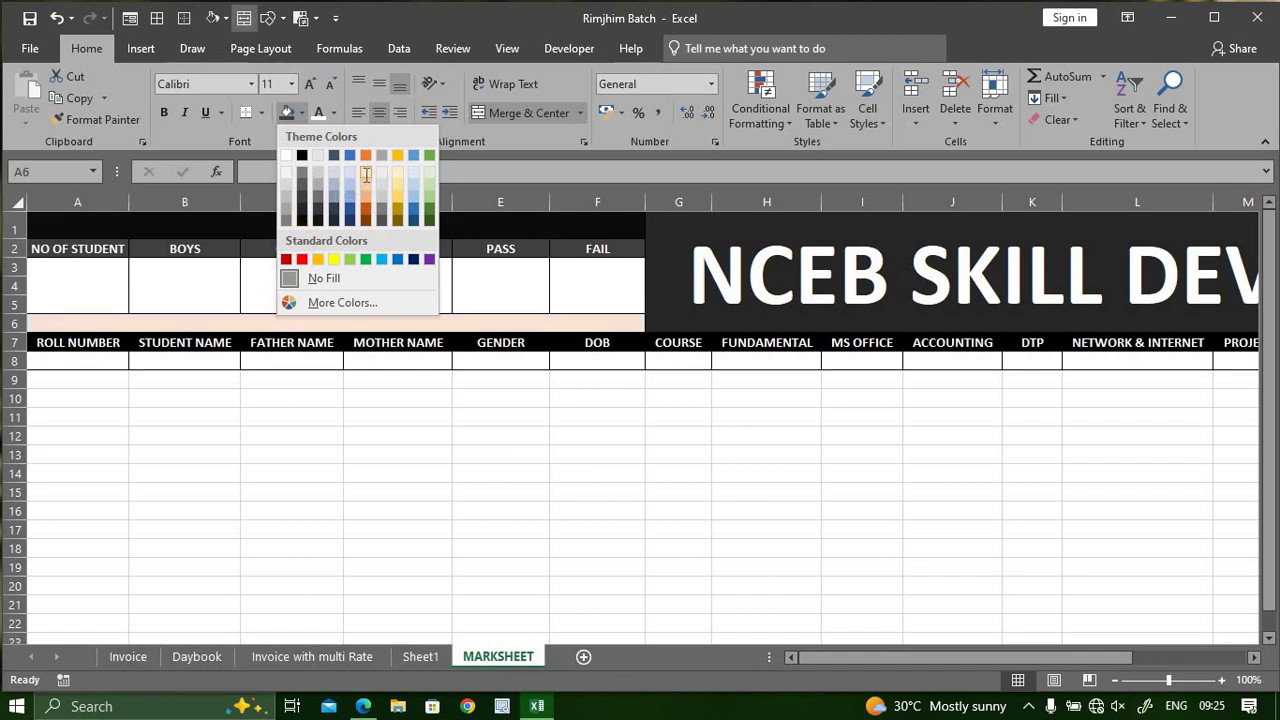
{"action": "left_click", "coordinate": [366, 172]}
Enter the formula =NOW() in the merged cell A6 to F6 in bold black text
{"action": "left_click", "coordinate": [334, 112]}
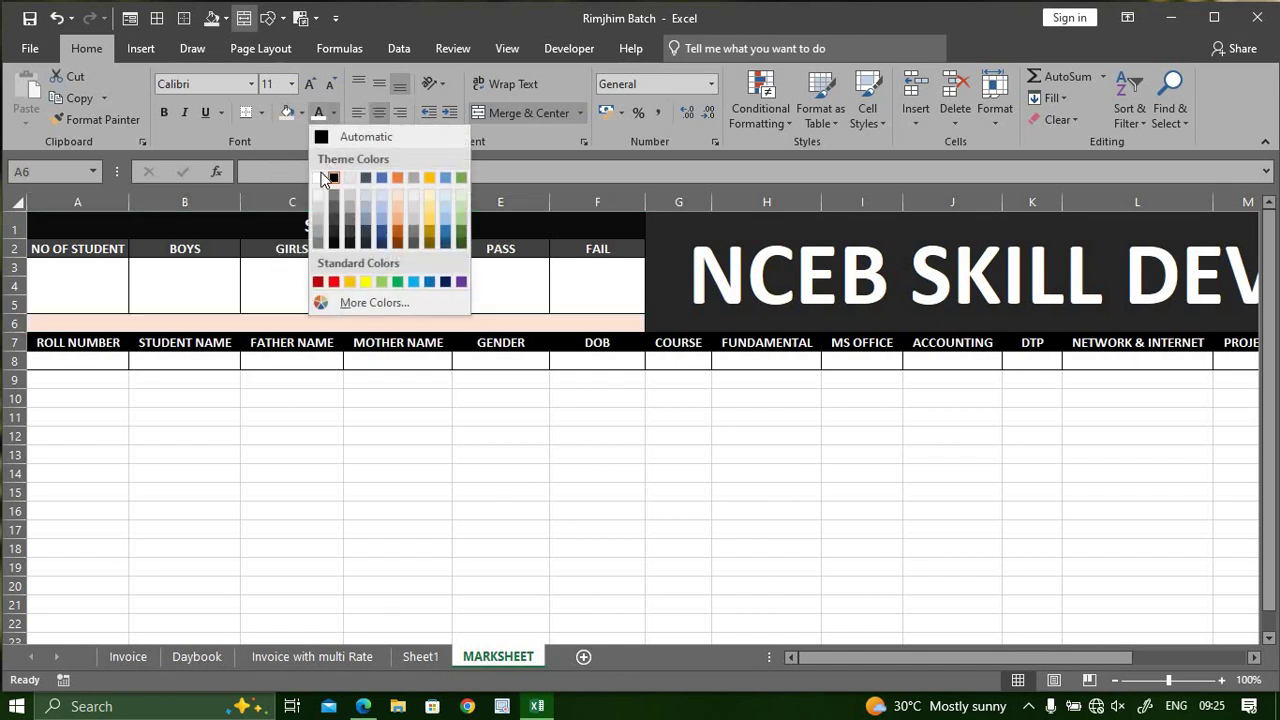
{"action": "left_click", "coordinate": [331, 179]}
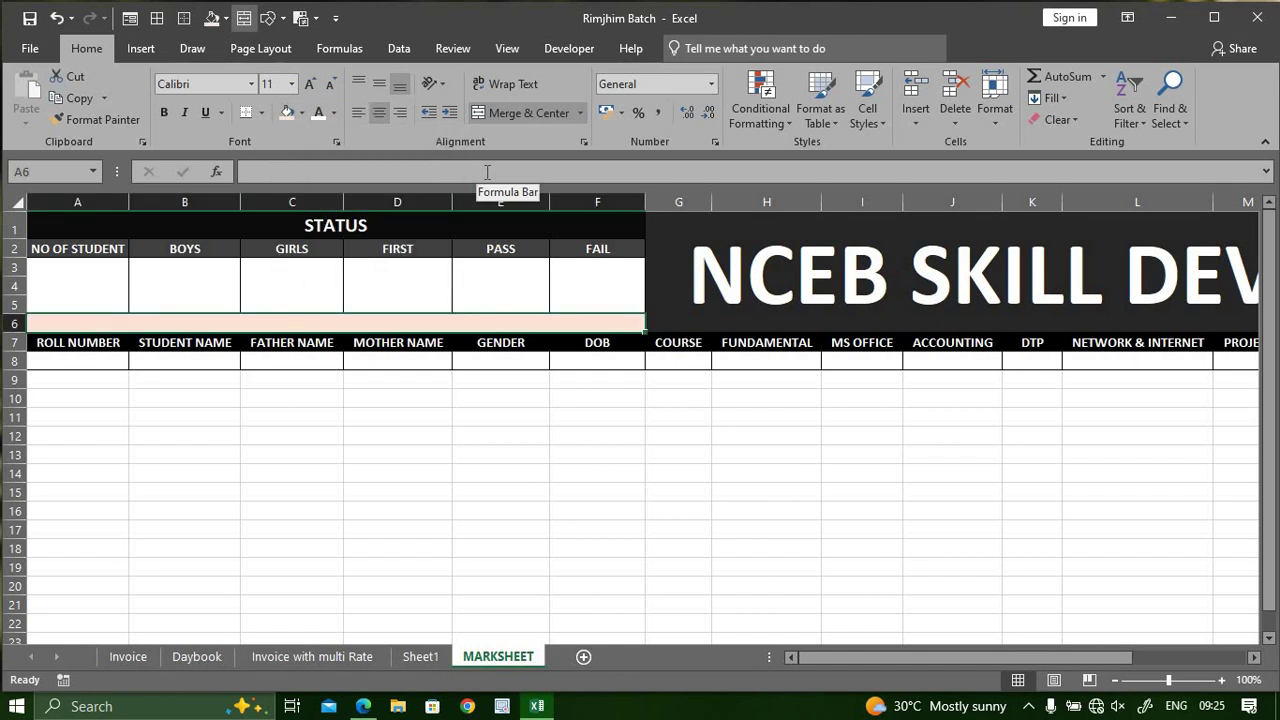
{"action": "type", "text": "=NOW"}
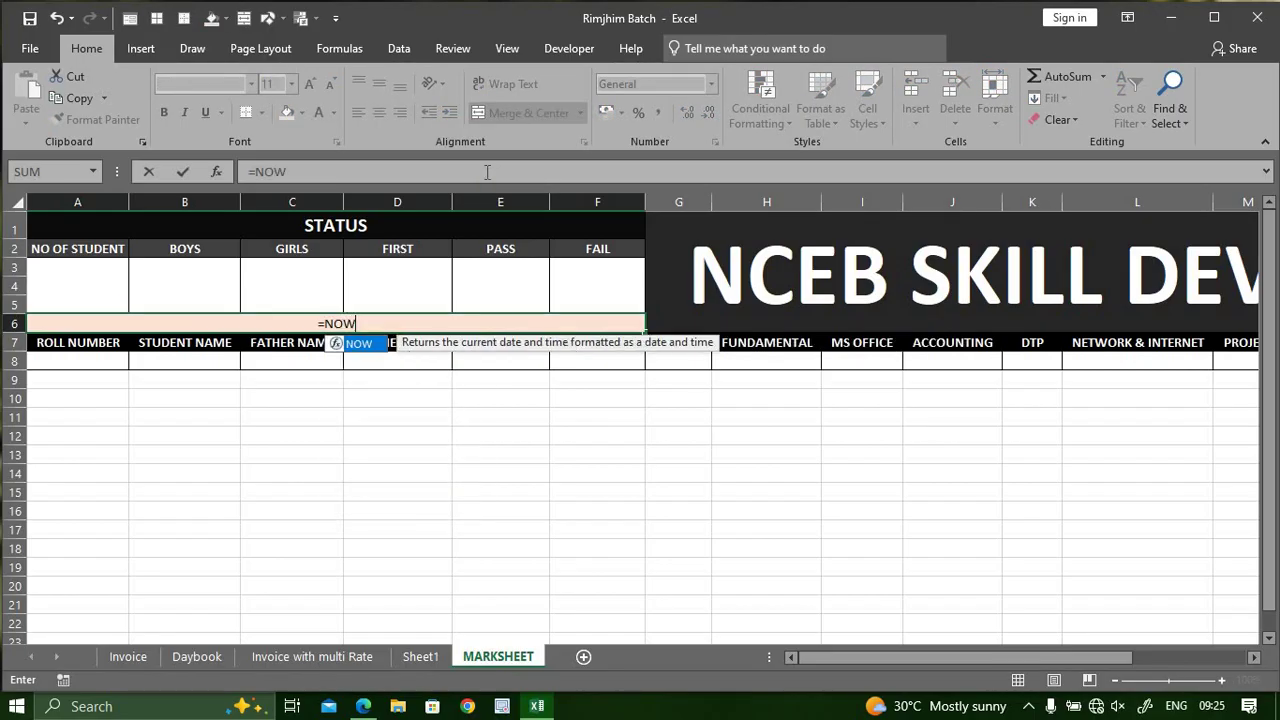
{"action": "type", "text": "()"}
{"action": "key", "text": "Return"}
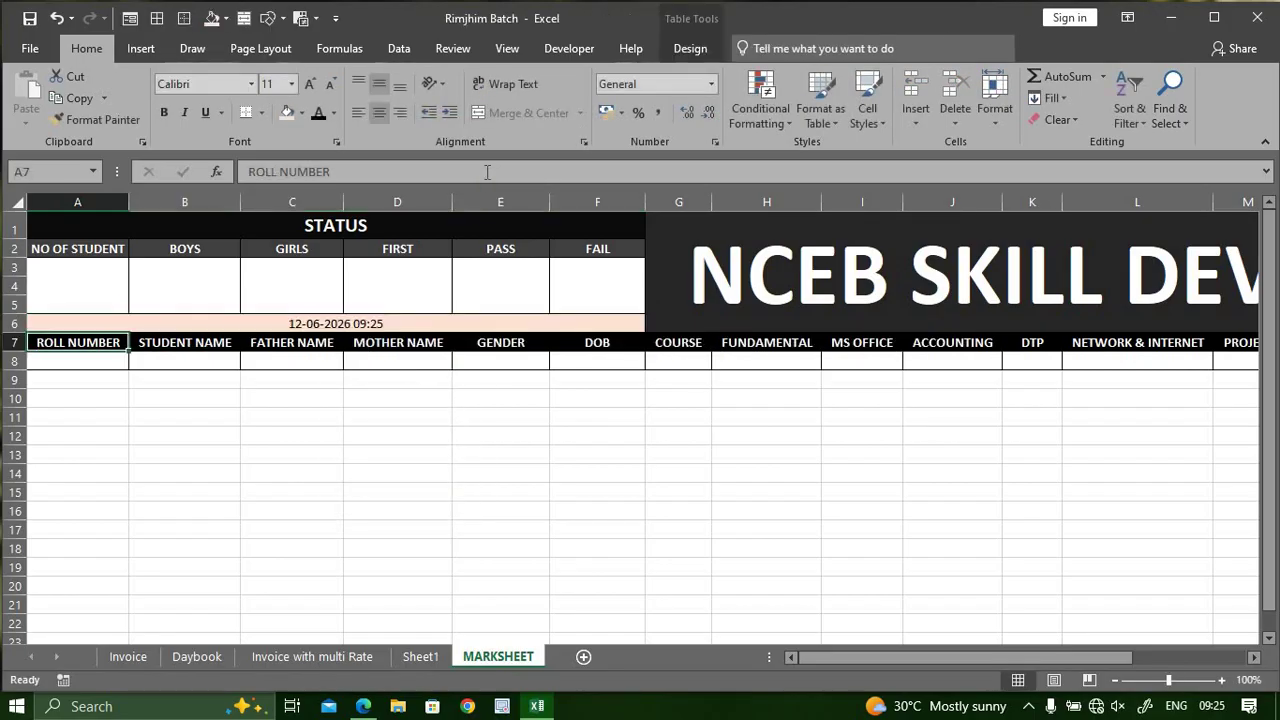
{"action": "left_click", "coordinate": [423, 323]}
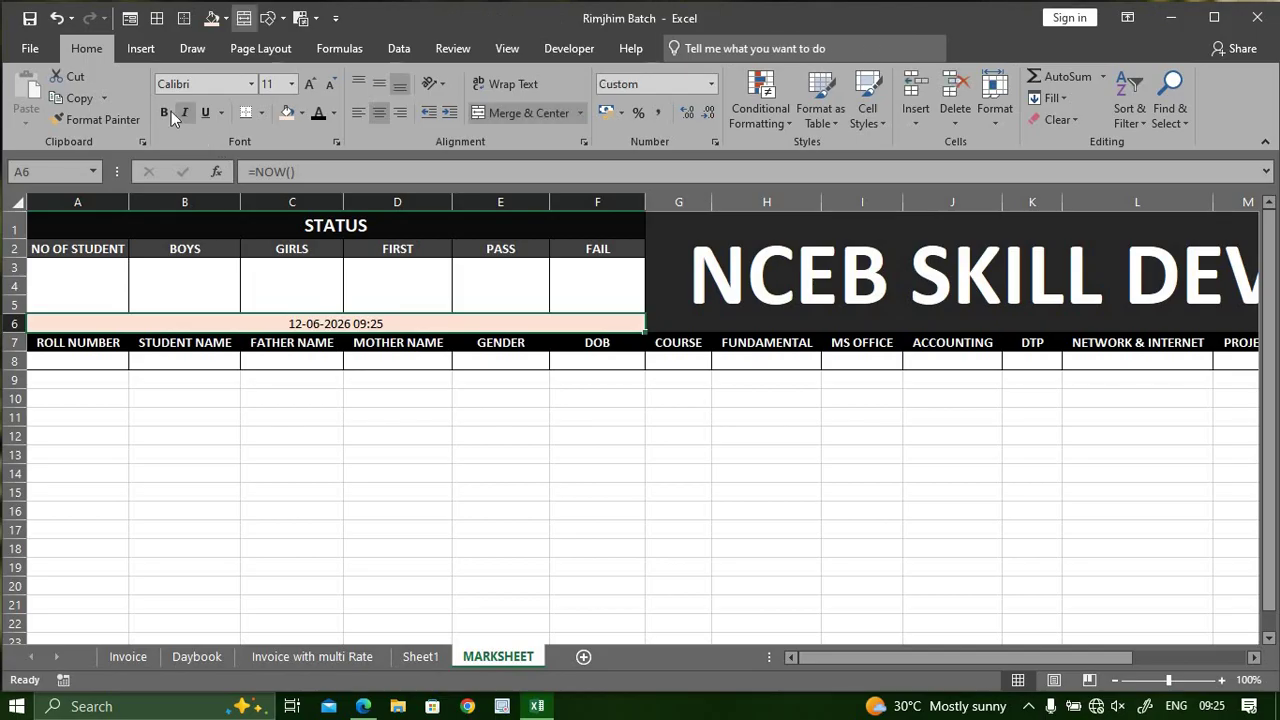
{"action": "left_click", "coordinate": [166, 112]}
{"action": "left_click", "coordinate": [505, 398]}
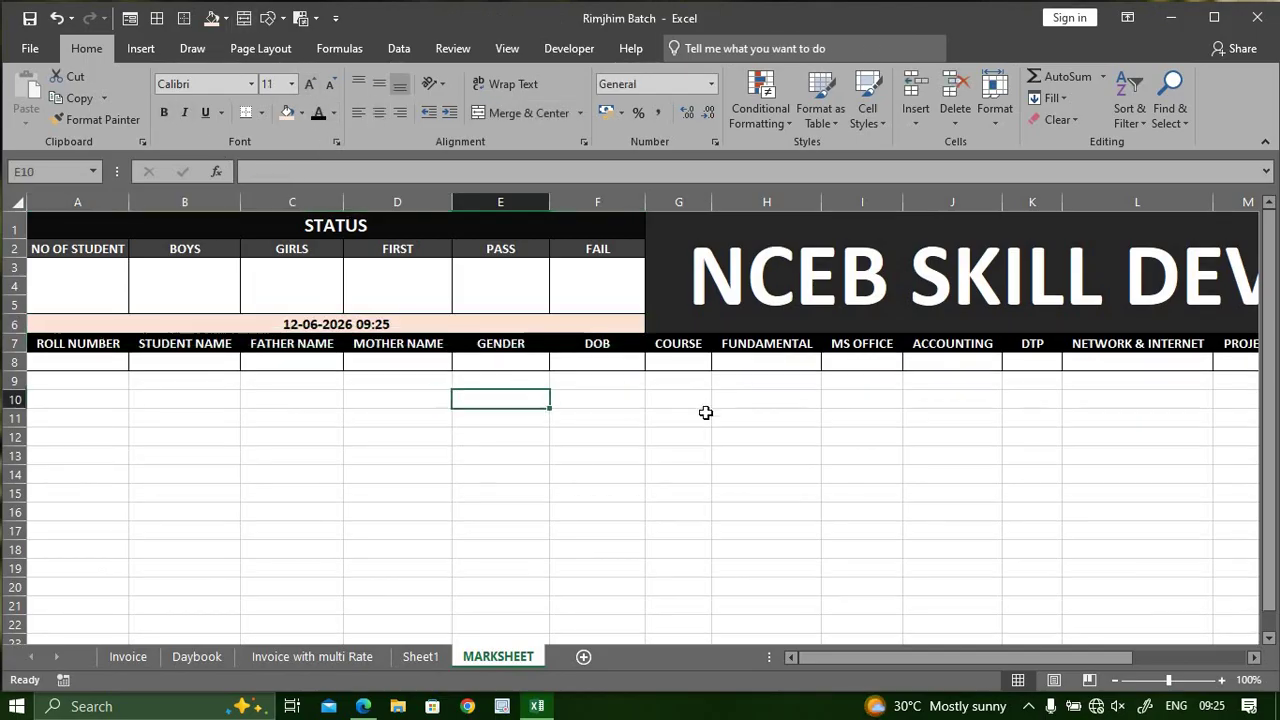
{"action": "left_click", "coordinate": [458, 288]}
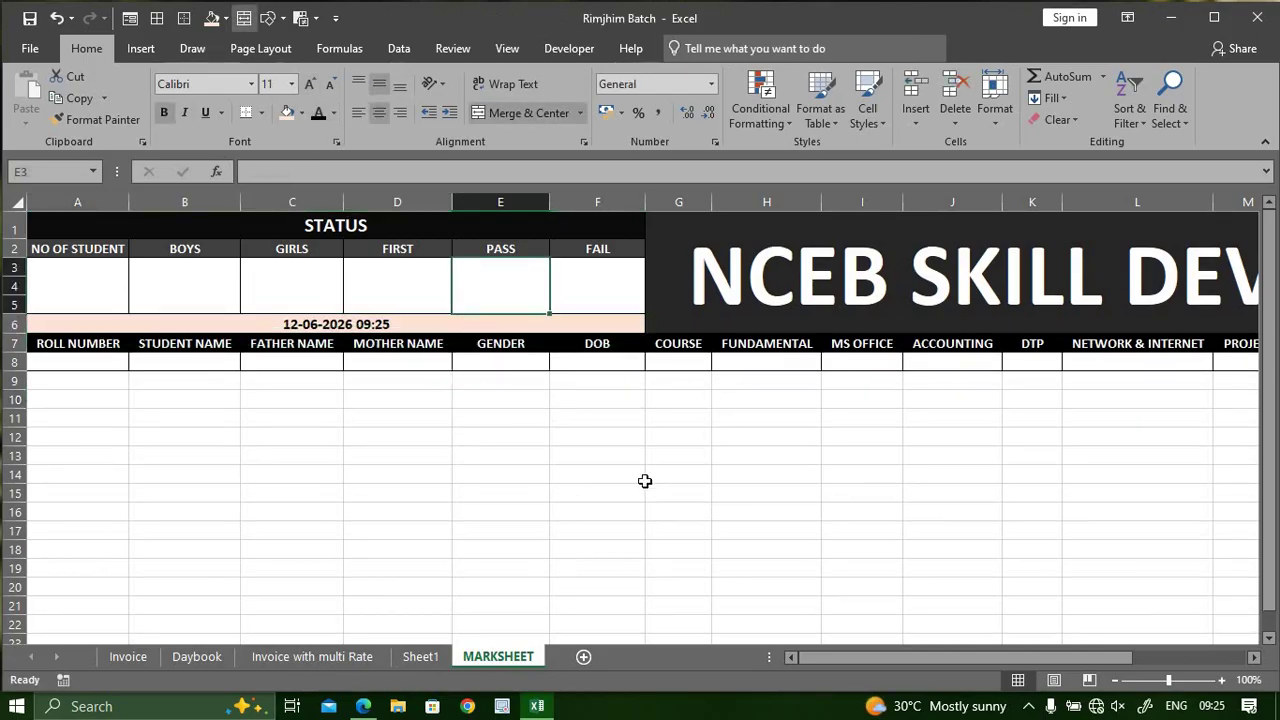
{"action": "left_click_drag", "start_coordinate": [818, 649], "coordinate": [1101, 657]}
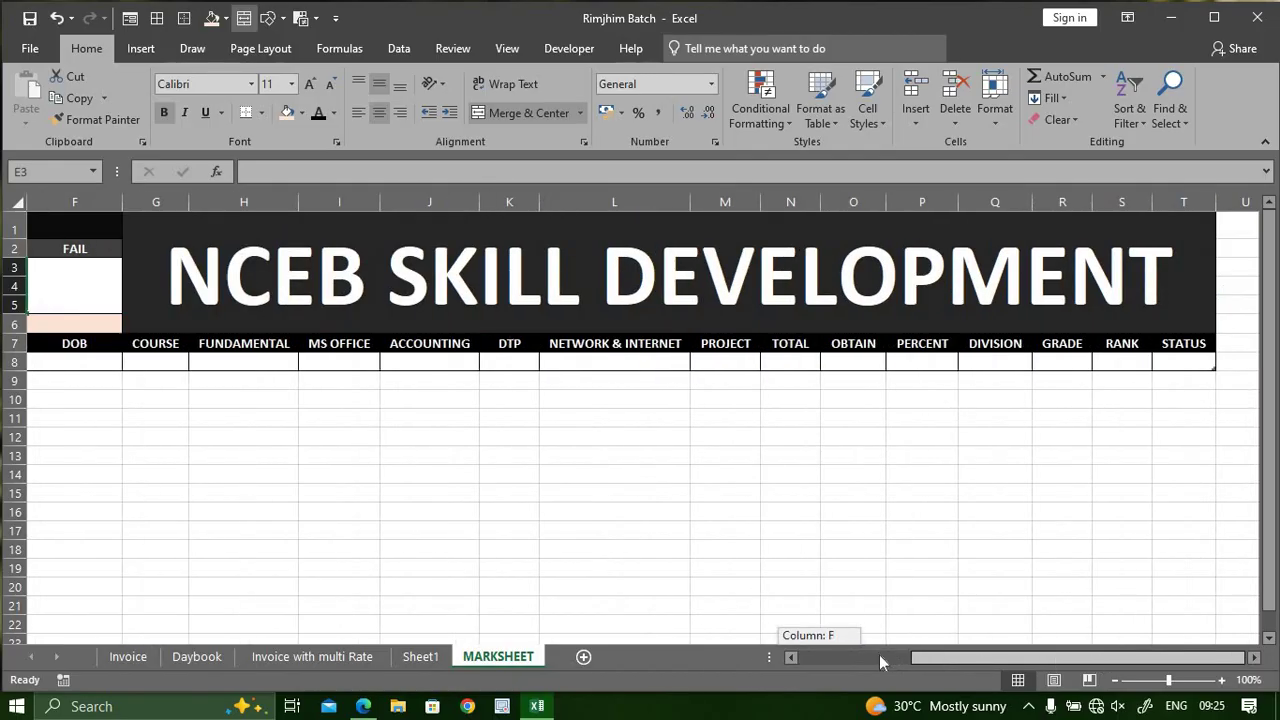
{"action": "left_click_drag", "start_coordinate": [879, 656], "coordinate": [817, 663]}
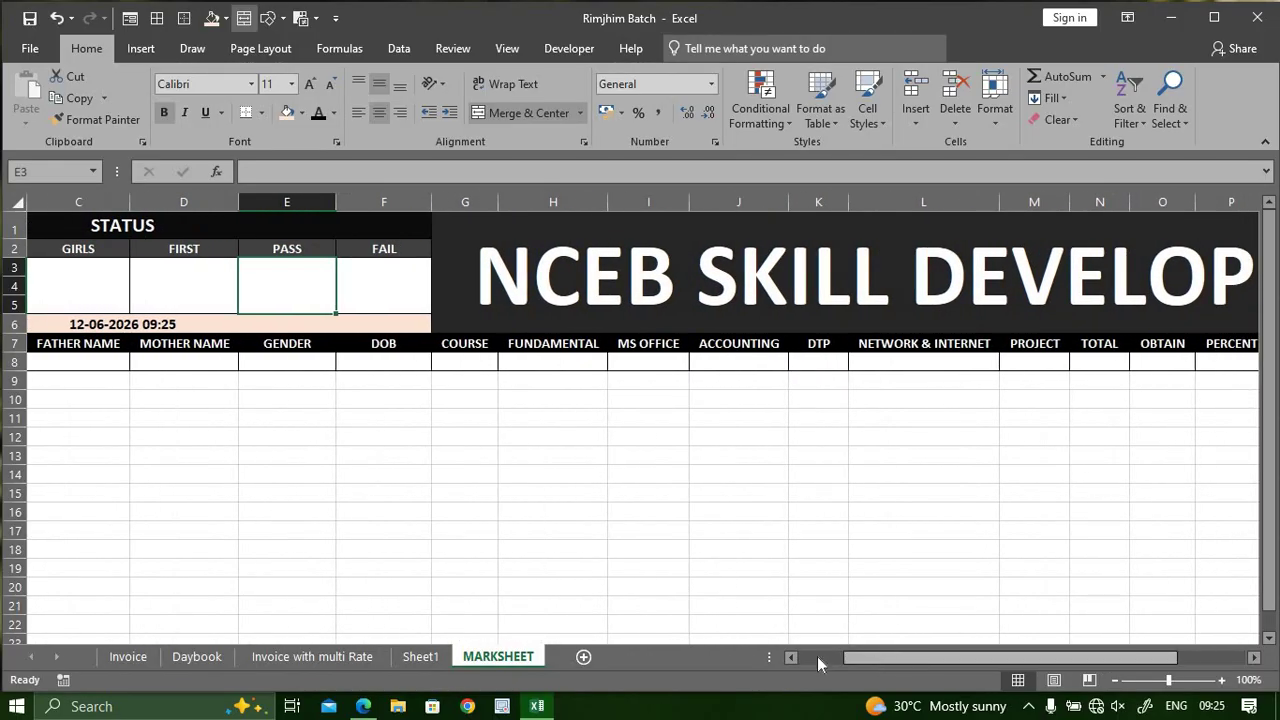
{"action": "left_click", "coordinate": [817, 660]}
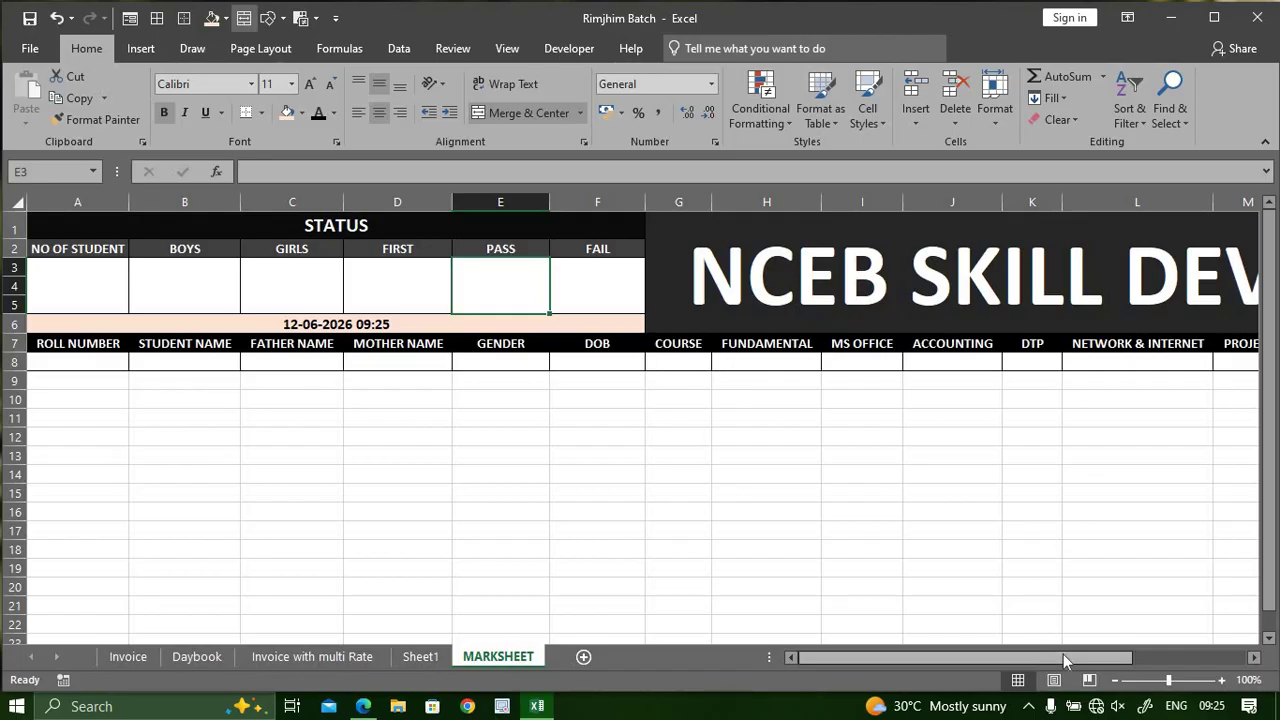
{"action": "left_click_drag", "start_coordinate": [1063, 656], "coordinate": [1119, 655]}
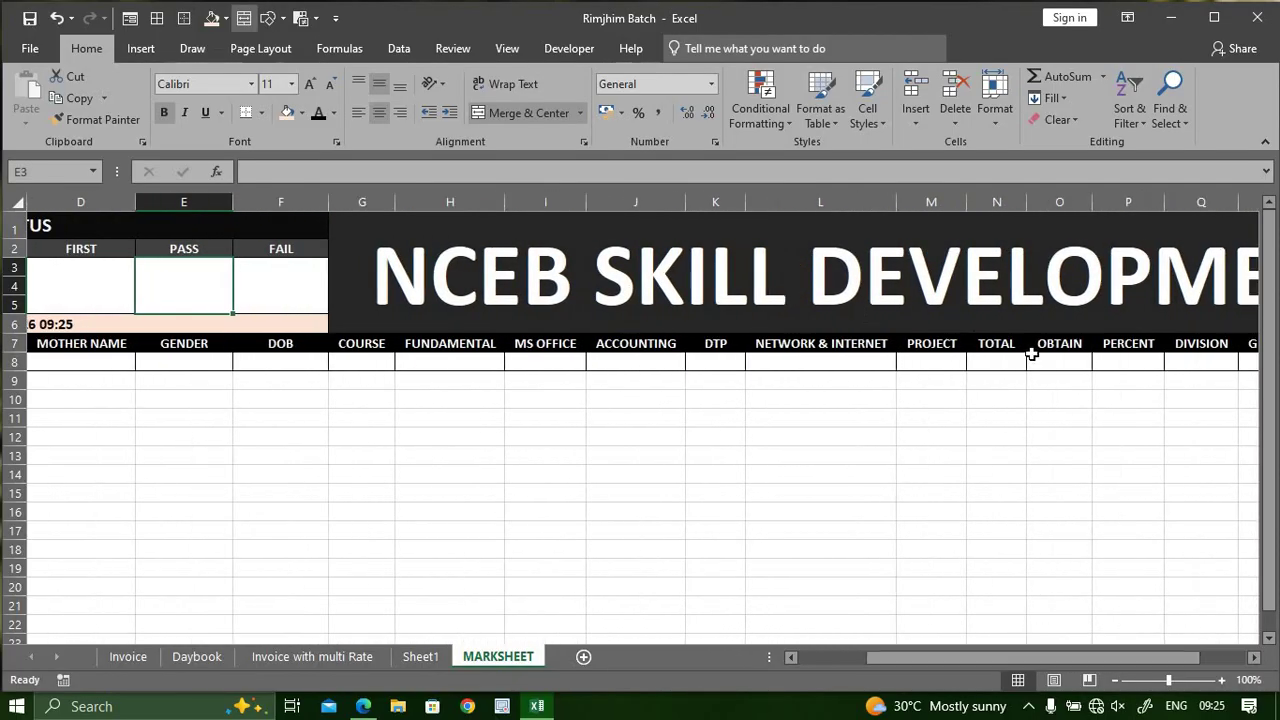
Format the TOTAL cell N8 with bold, standard red text
{"action": "left_click", "coordinate": [1012, 364]}
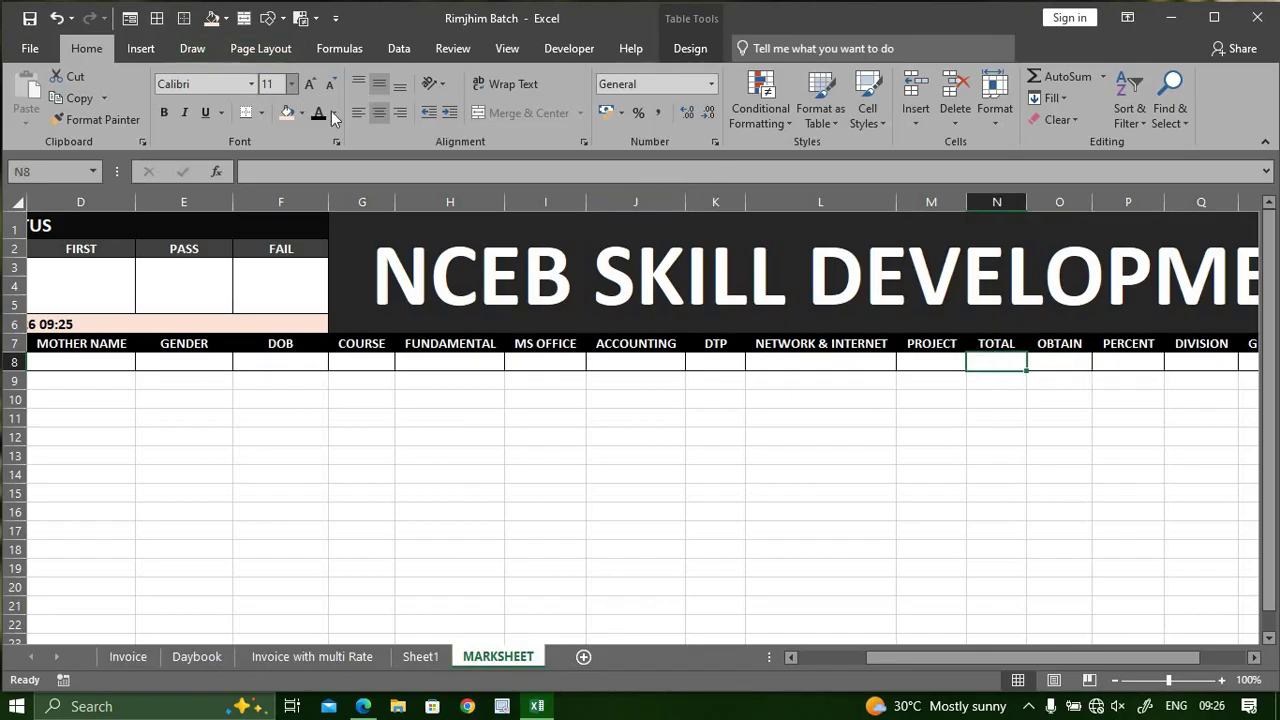
{"action": "left_click", "coordinate": [333, 113]}
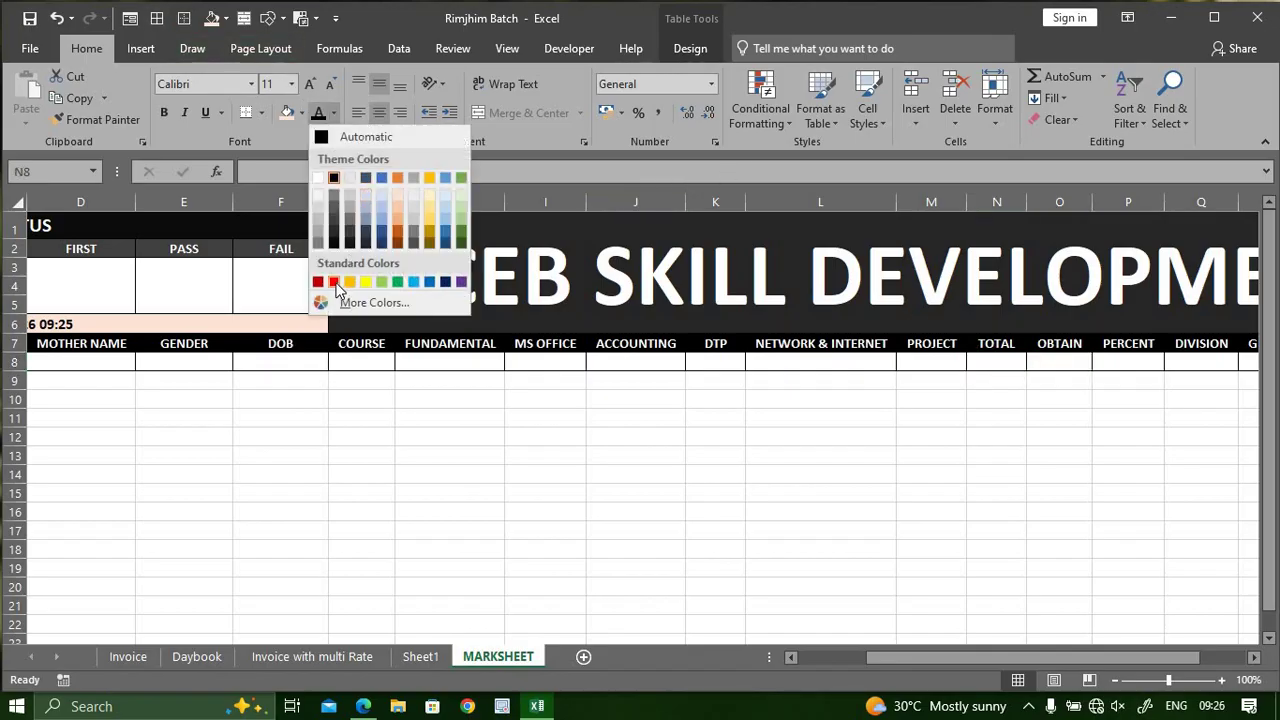
{"action": "left_click", "coordinate": [334, 282]}
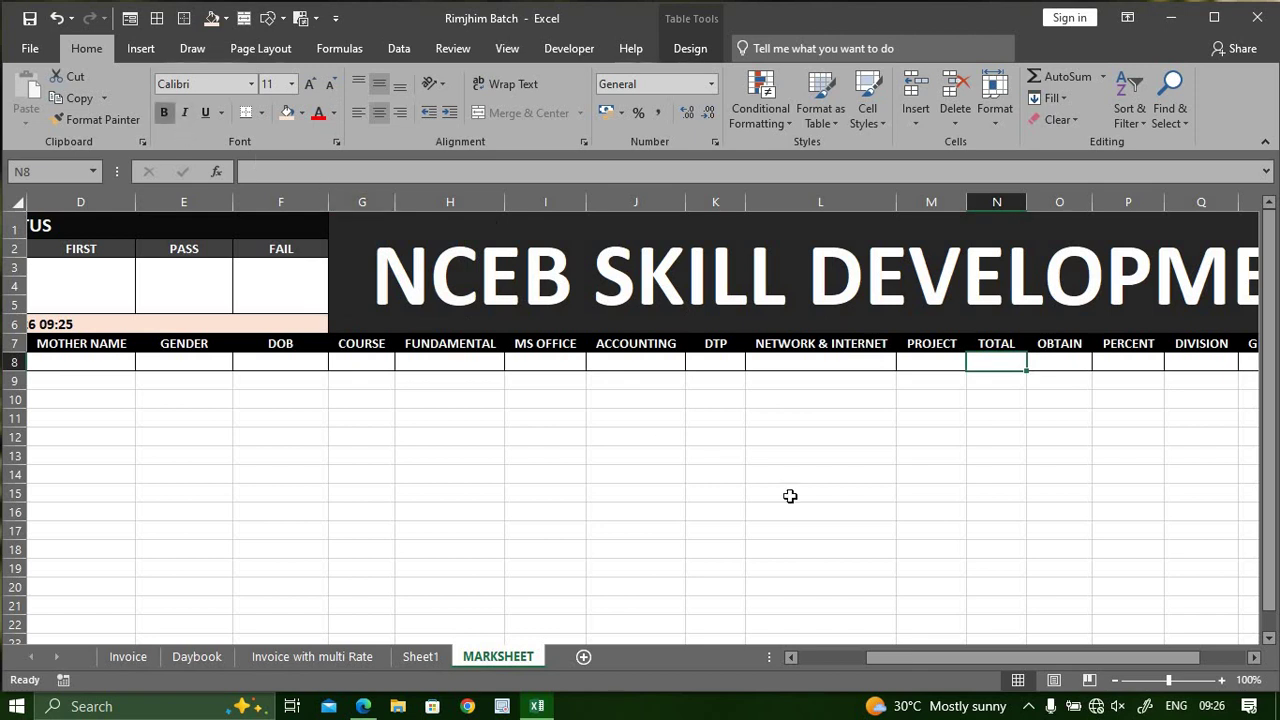
Enter the formula =SUM(Table4[[FUNDAMENTAL]:[PROJECT]]) in the OBTAIN cell O8, covering the marks in H8 to M8
{"action": "left_click", "coordinate": [1050, 364]}
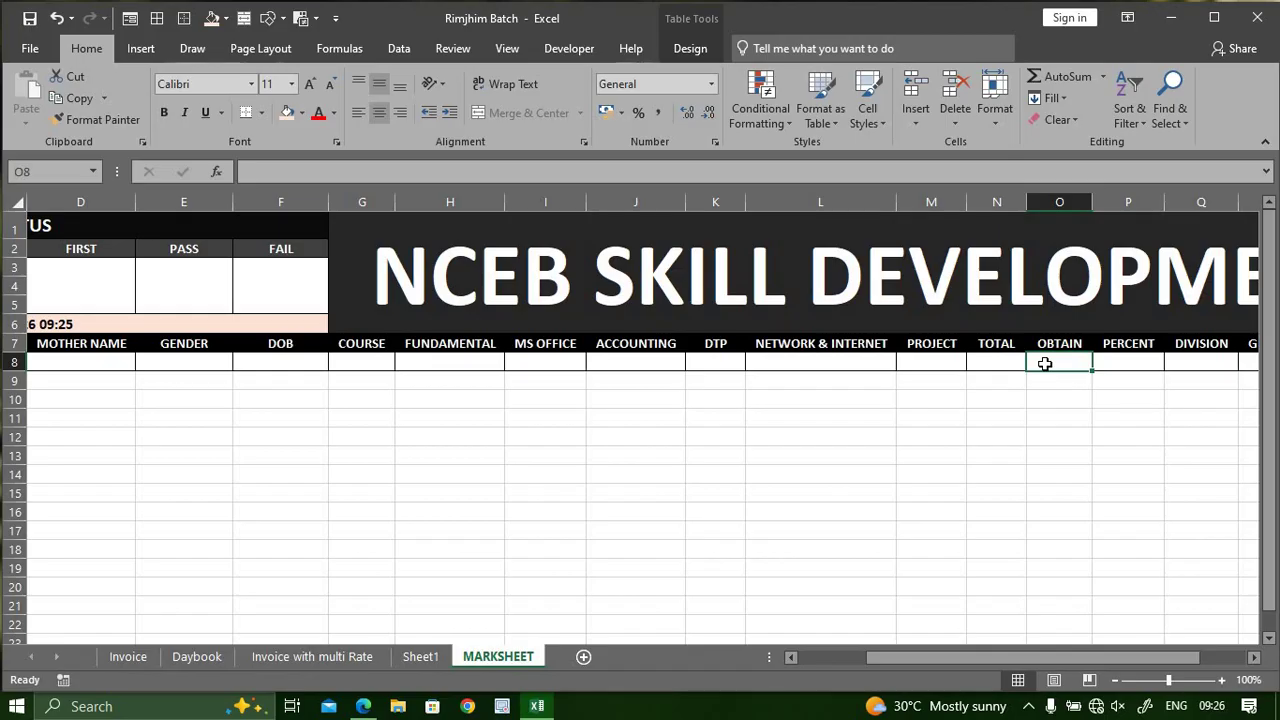
{"action": "type", "text": "=SUM("}
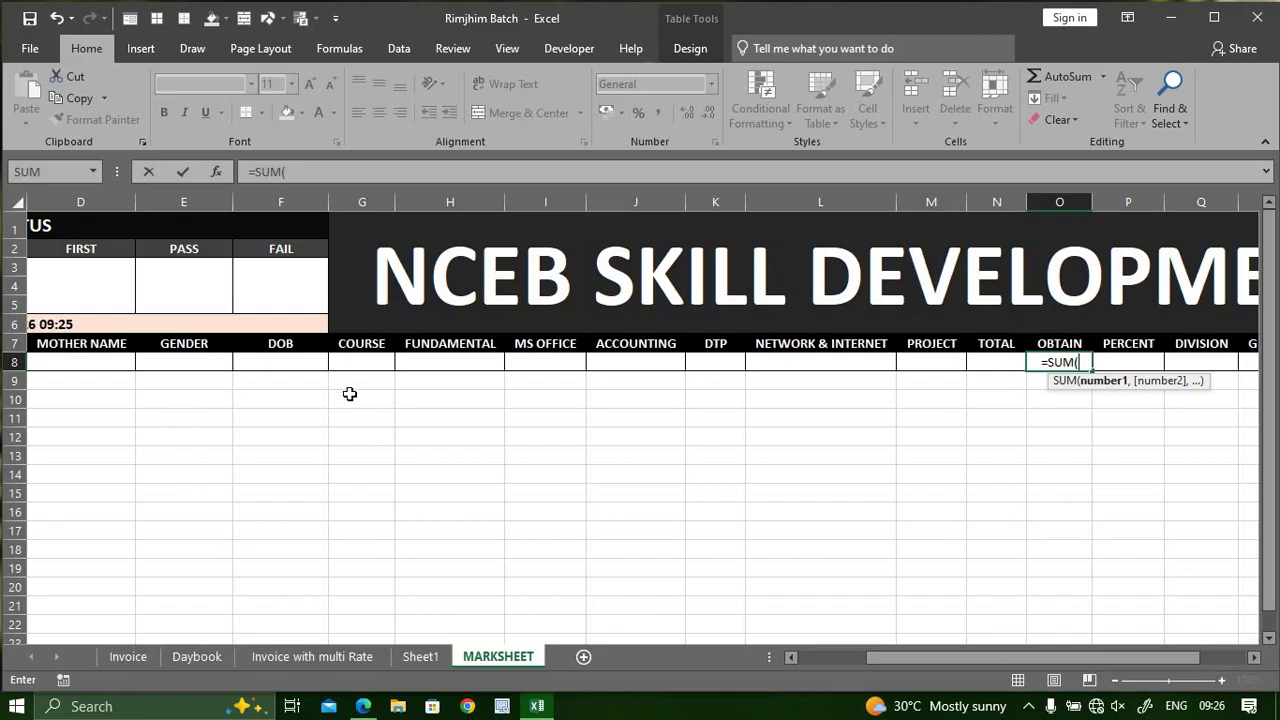
{"action": "left_click", "coordinate": [430, 360]}
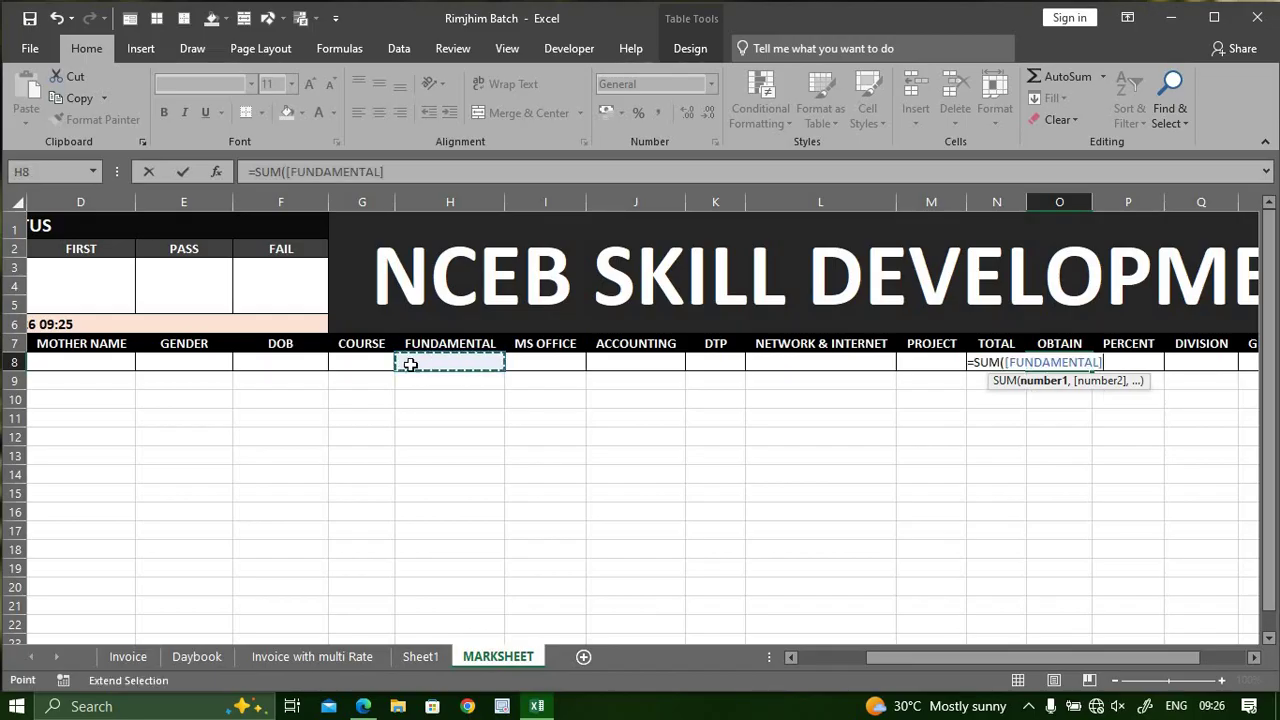
{"action": "left_click", "coordinate": [931, 360]}
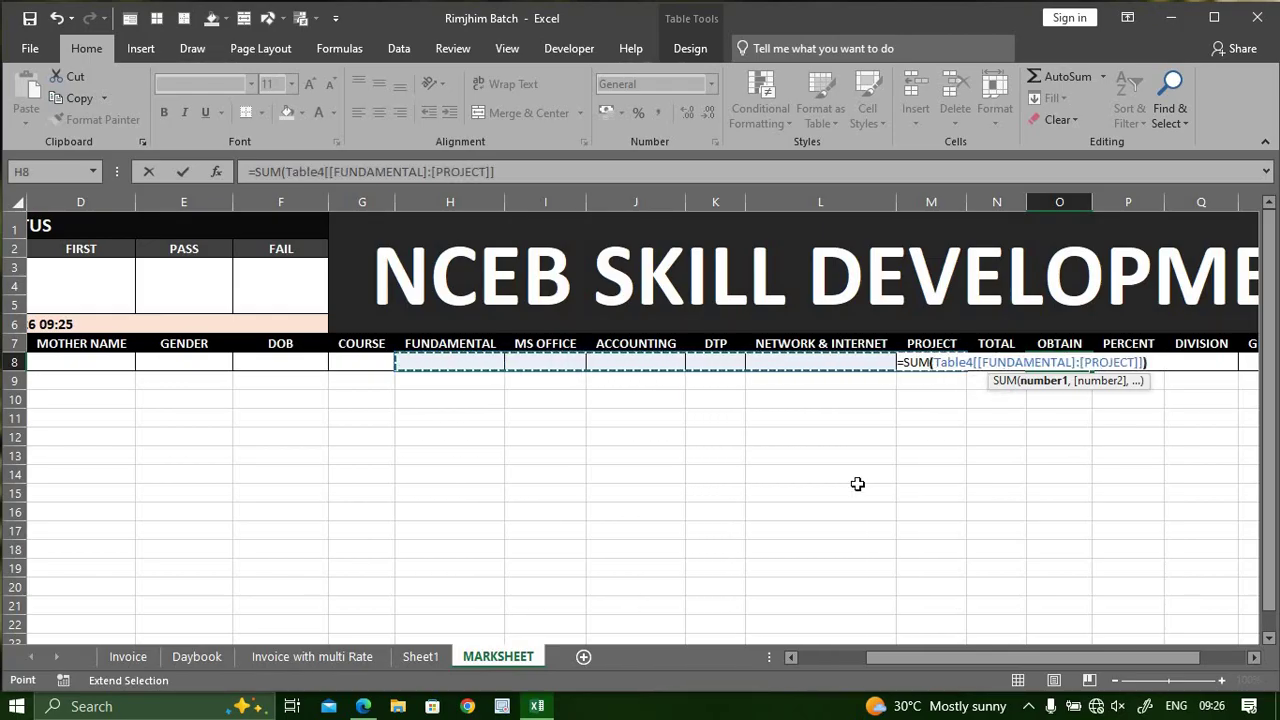
{"action": "key", "text": "Tab"}
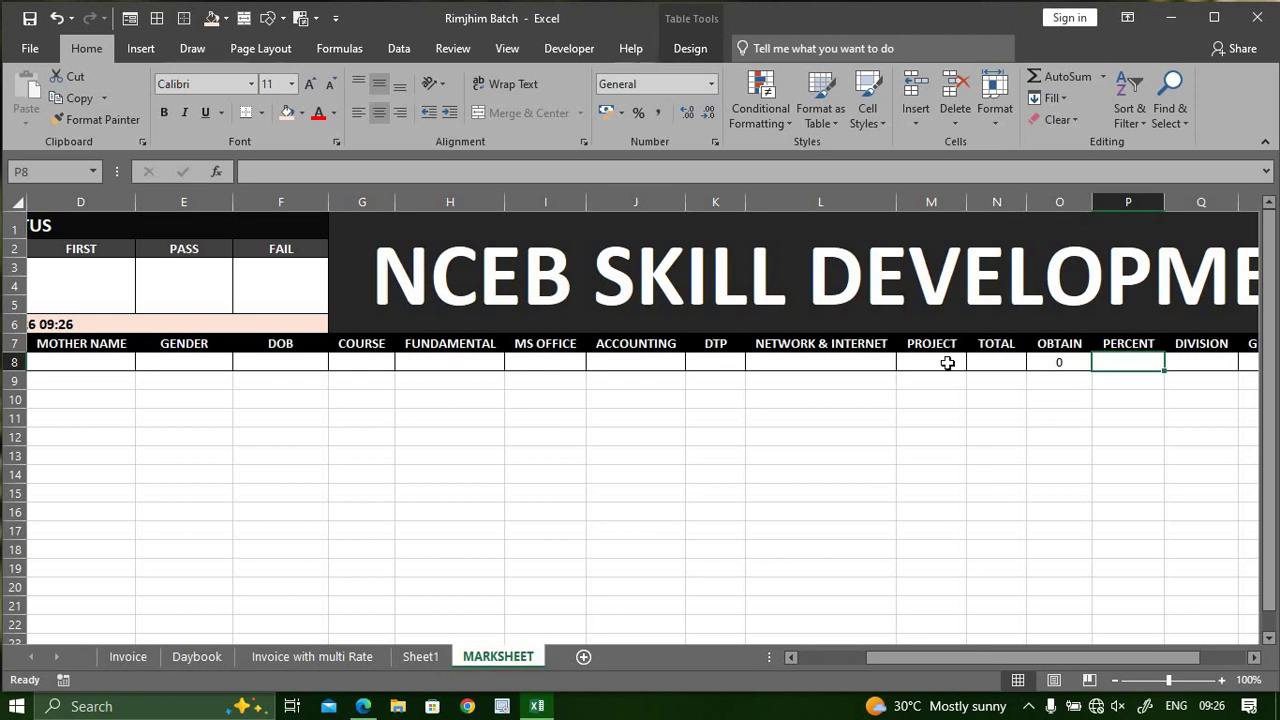
Enter the formula =([OBTAIN]*100)/[TOTAL] in the PERCENT cell P8
{"action": "type", "text": "="}
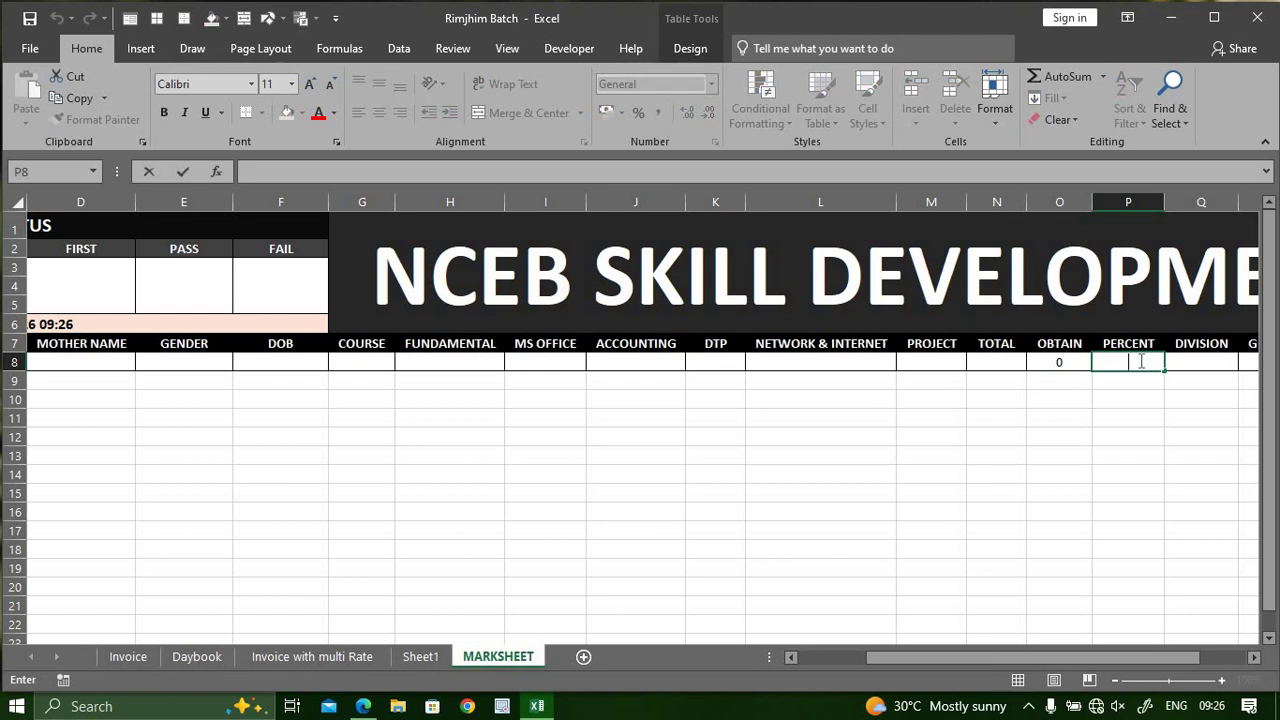
{"action": "type", "text": "=("}
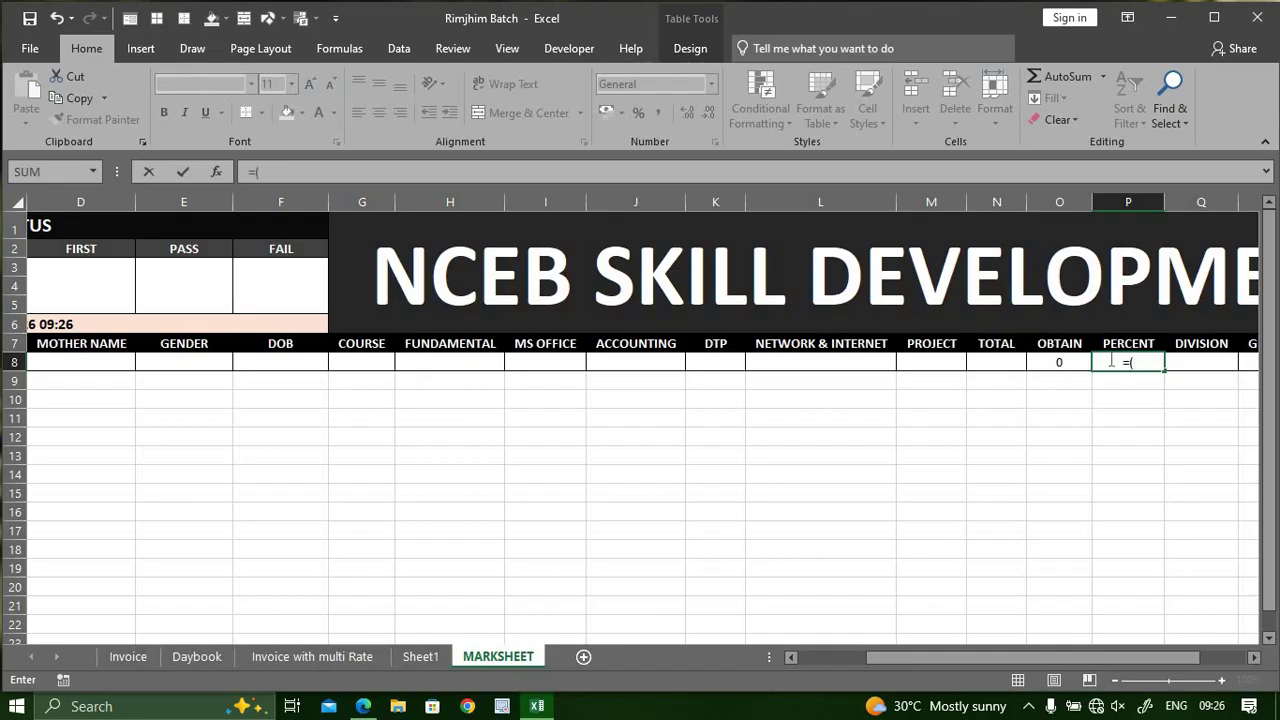
{"action": "left_click", "coordinate": [1060, 363]}
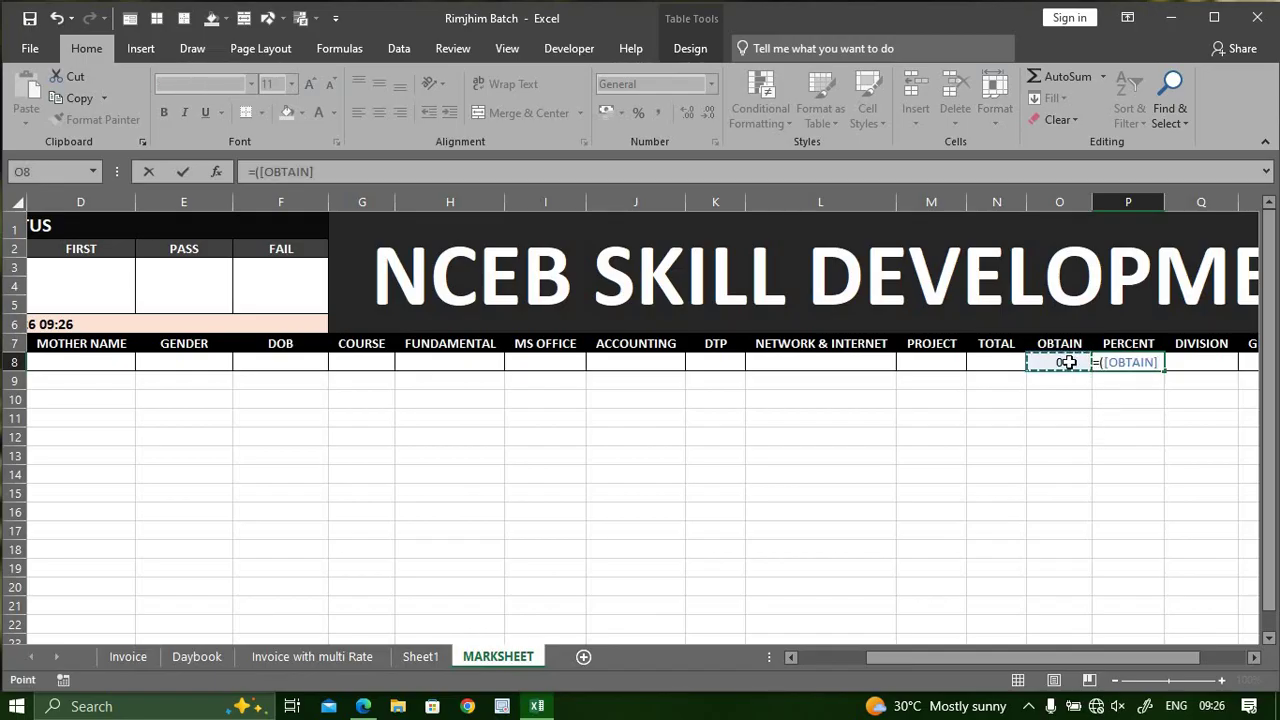
{"action": "type", "text": "*100)/"}
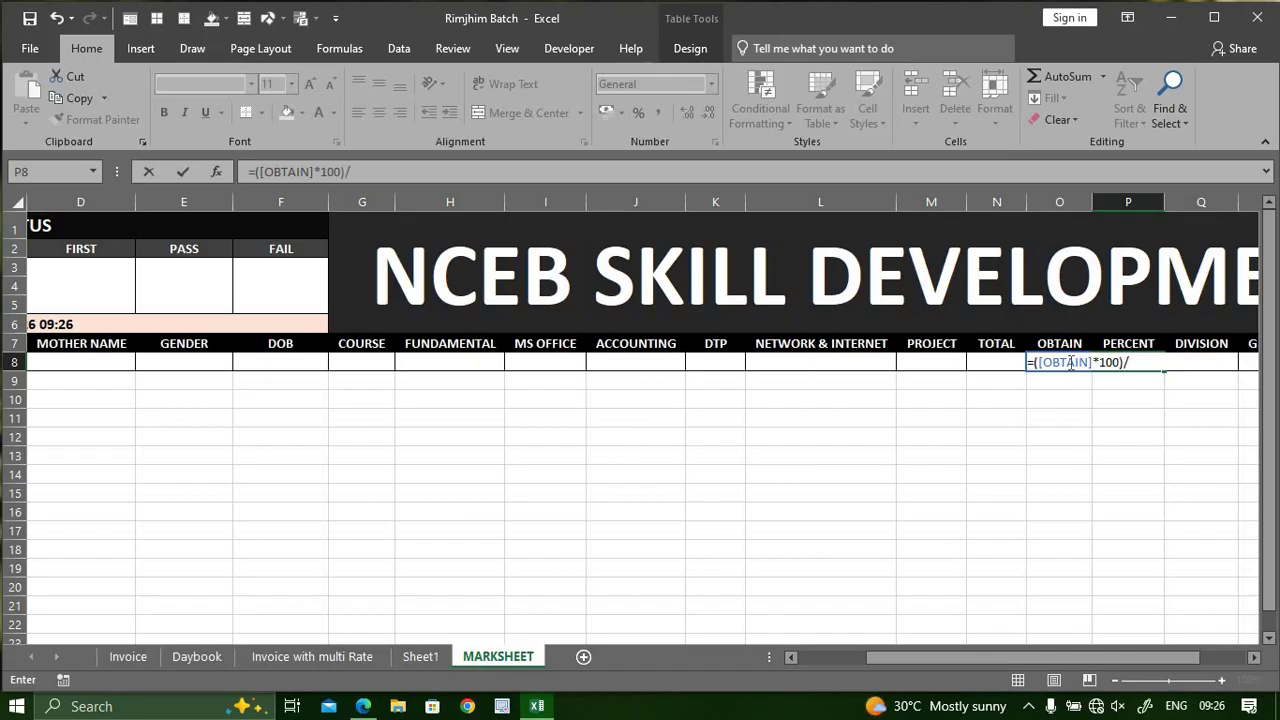
{"action": "left_click", "coordinate": [994, 361]}
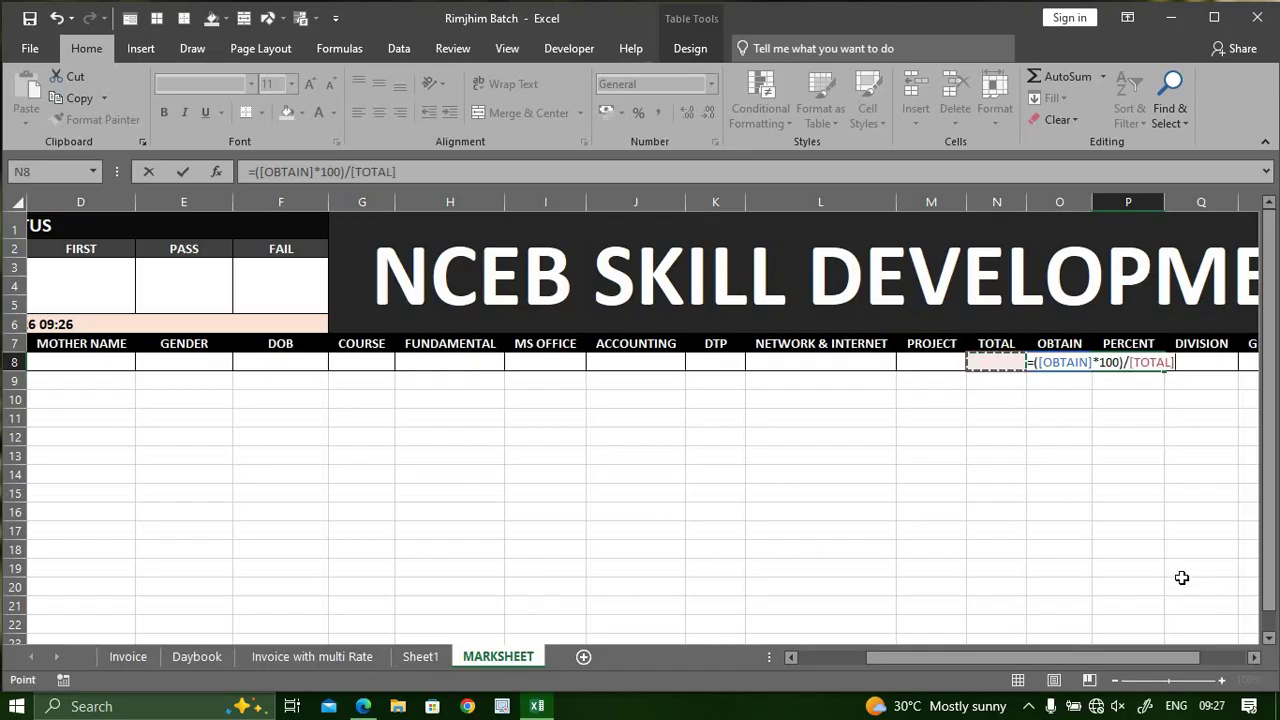
{"action": "key", "text": "Return"}
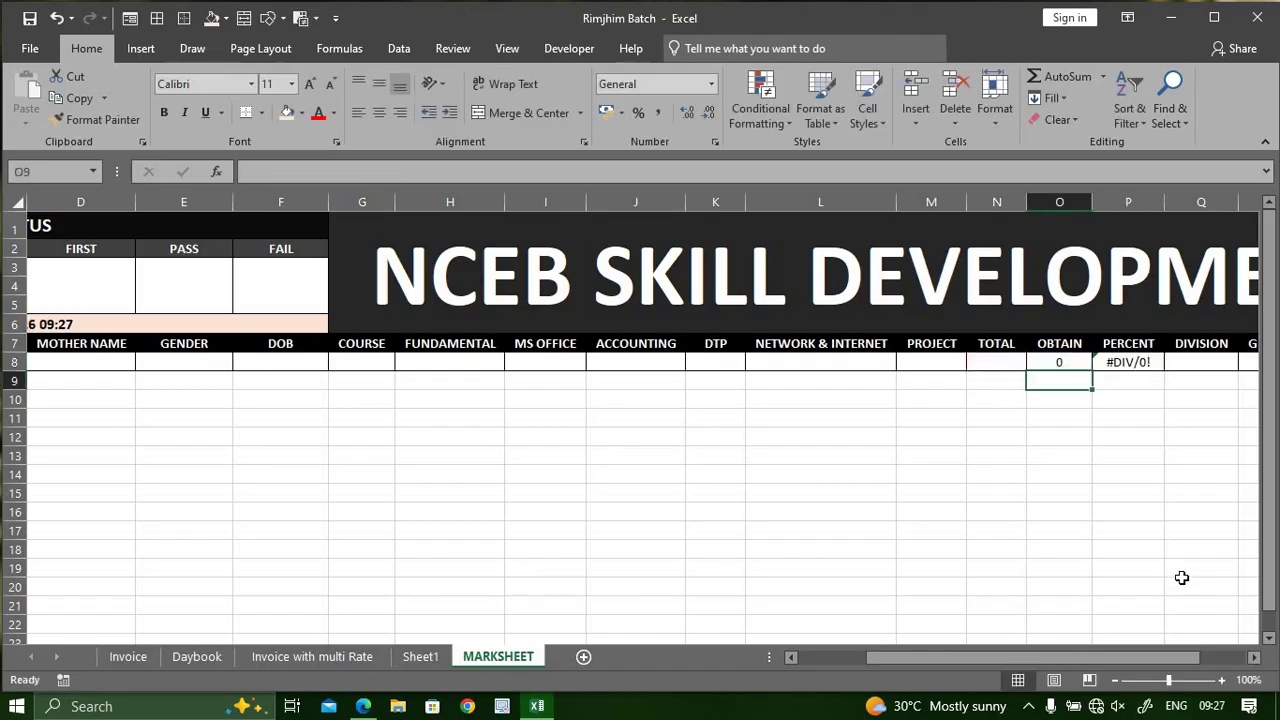
Enter 600 as the total marks in the TOTAL cell N8
{"action": "left_click", "coordinate": [1000, 362]}
{"action": "type", "text": "600"}
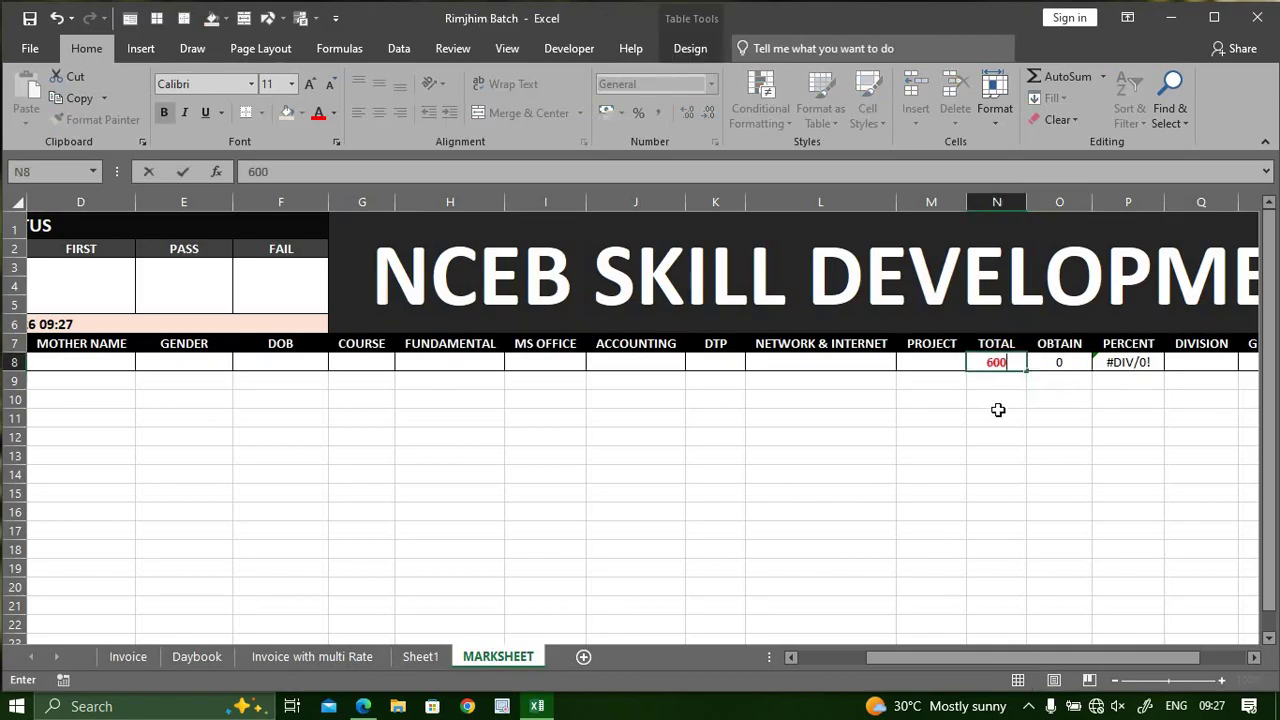
{"action": "key", "text": "Tab"}
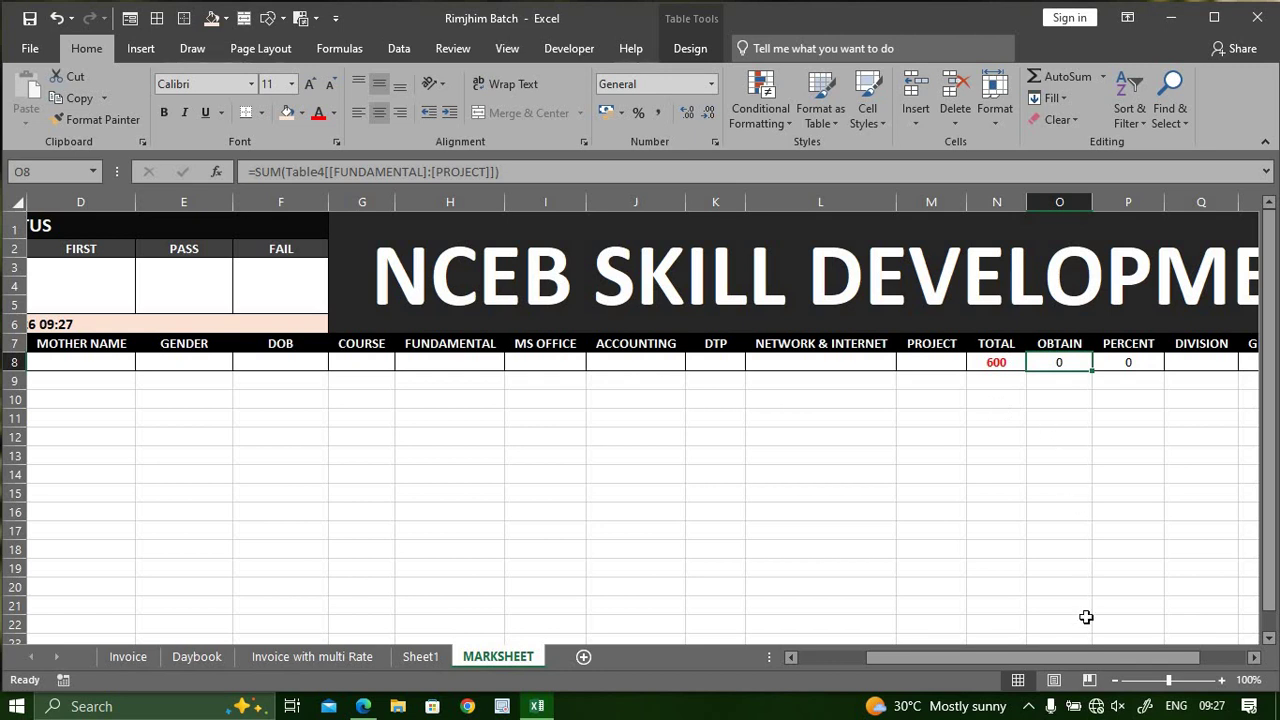
Start an IF formula in the DIVISION cell Q8 that returns "FIRST" when [PERCENT]>=60
{"action": "left_click_drag", "start_coordinate": [1105, 656], "coordinate": [1157, 653]}
{"action": "left_click", "coordinate": [995, 378]}
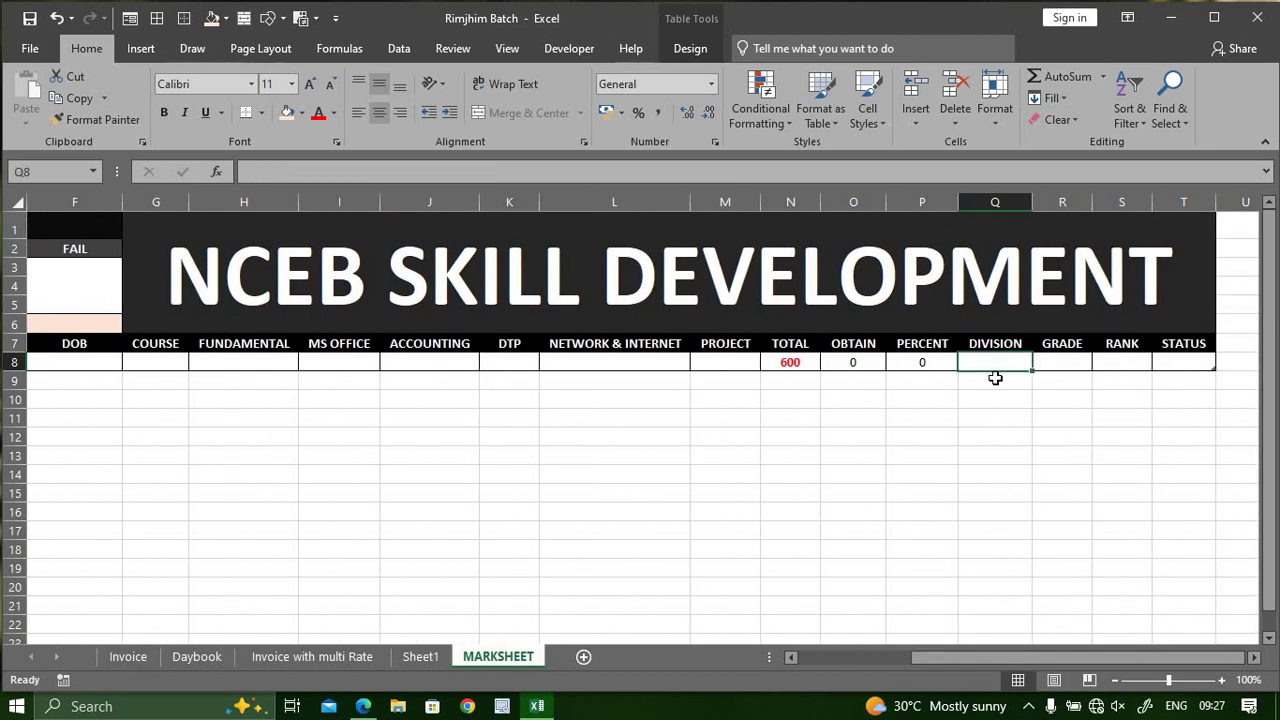
{"action": "type", "text": "=IF"}
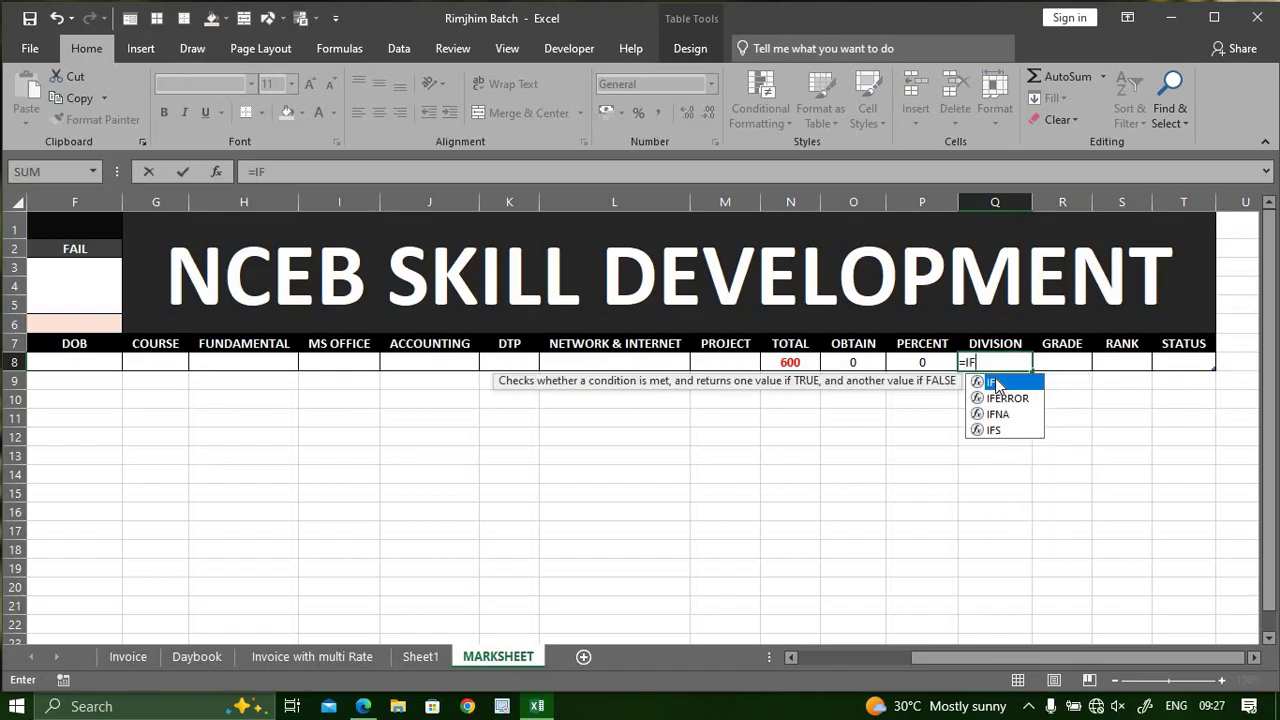
{"action": "double_click", "coordinate": [997, 385]}
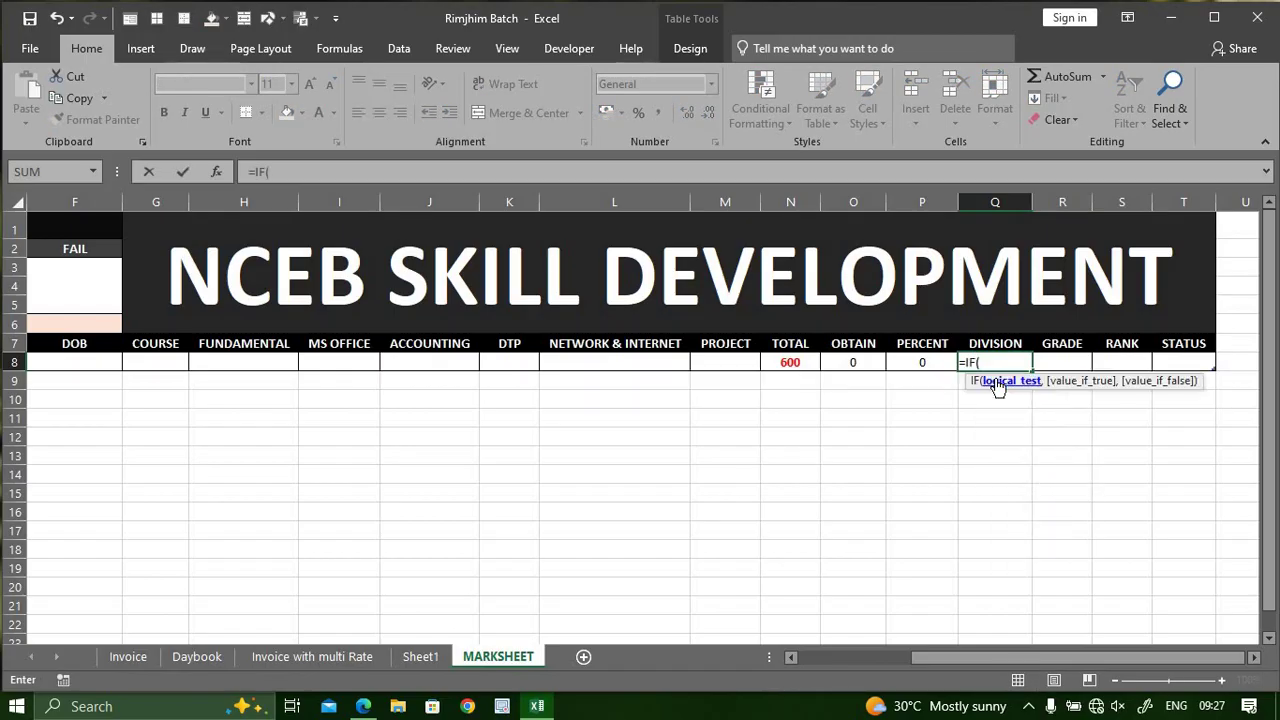
{"action": "left_click", "coordinate": [922, 362]}
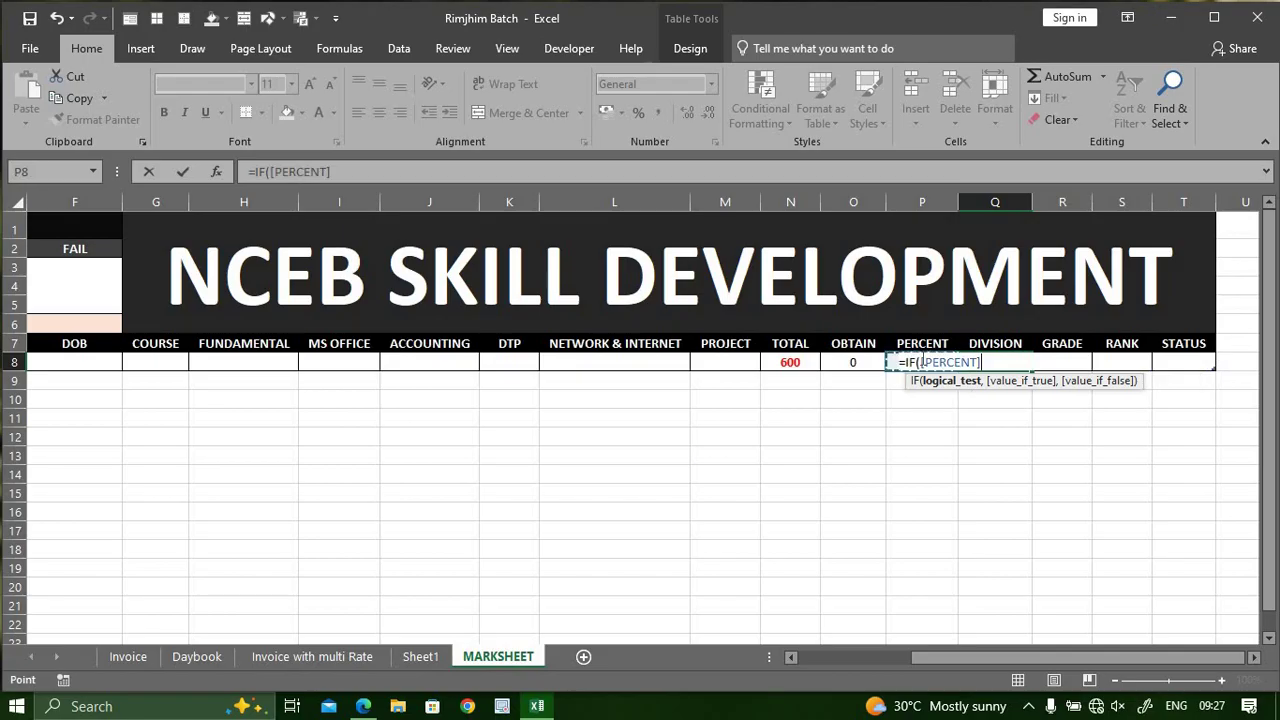
{"action": "type", "text": ">=60,\"FIRST\""}
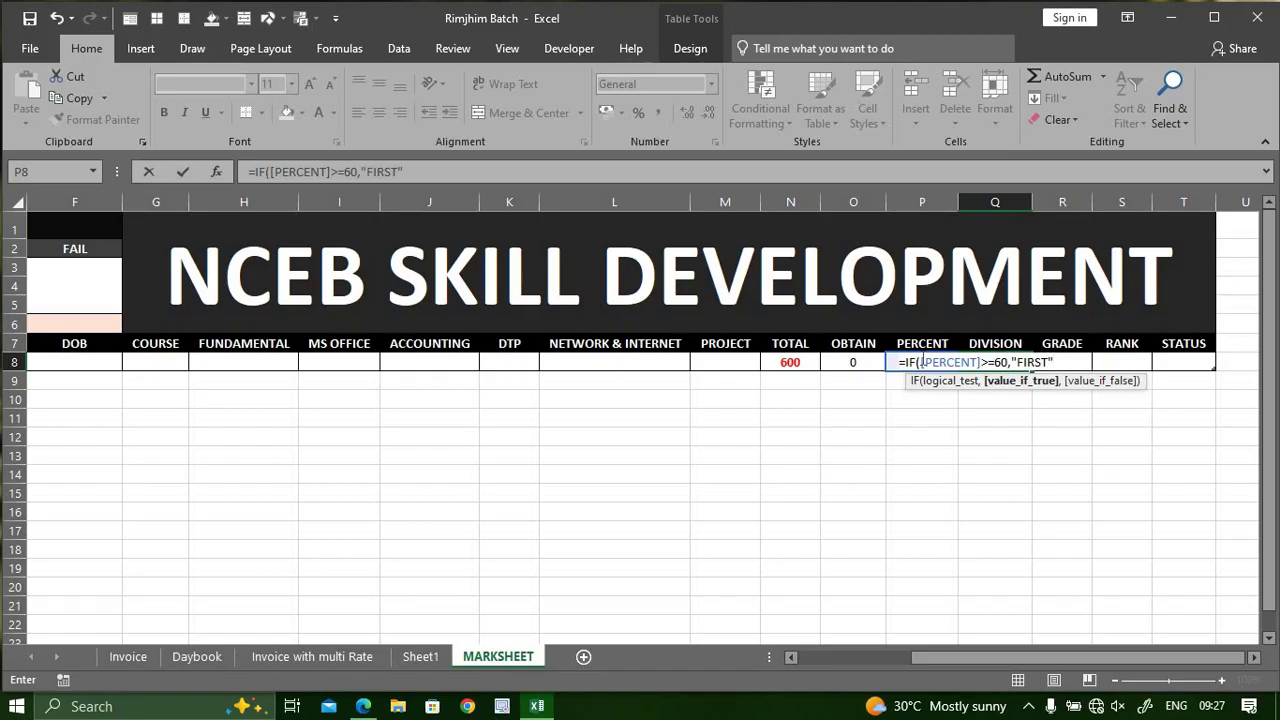
Nest a second IF in the DIVISION formula that returns "SECOND" when P8>=45
{"action": "type", "text": ",IF"}
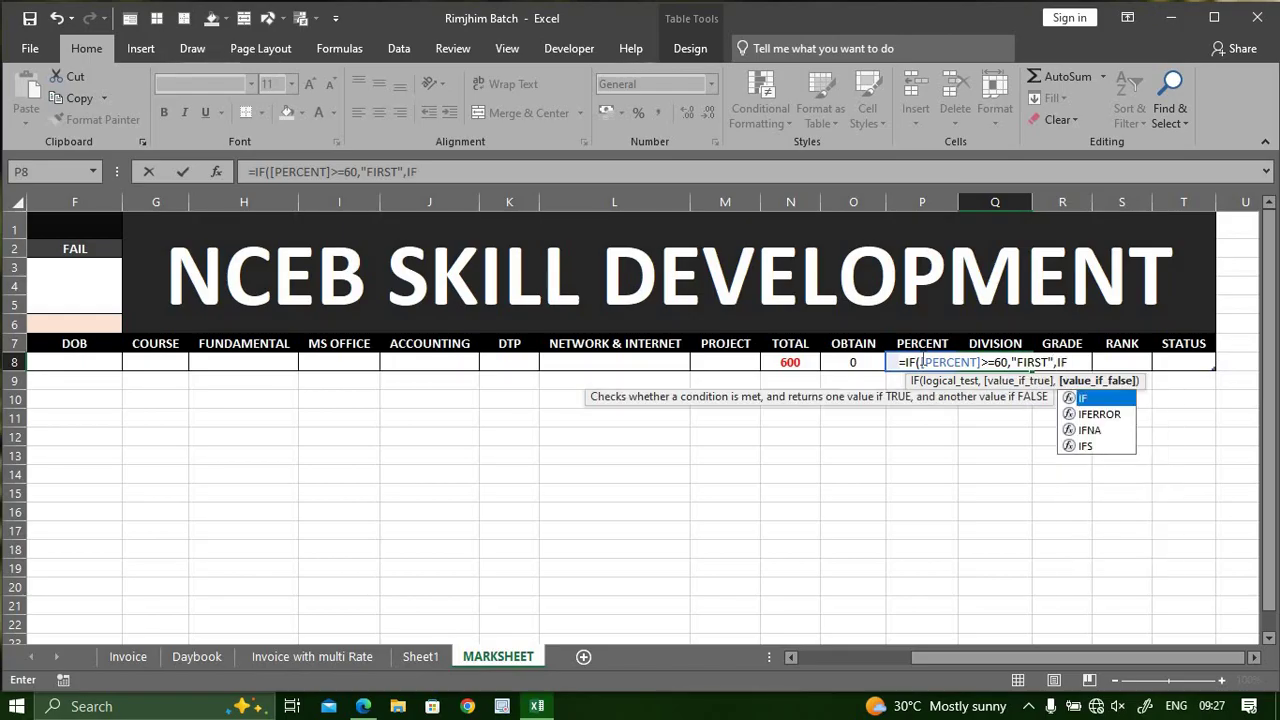
{"action": "type", "text": "("}
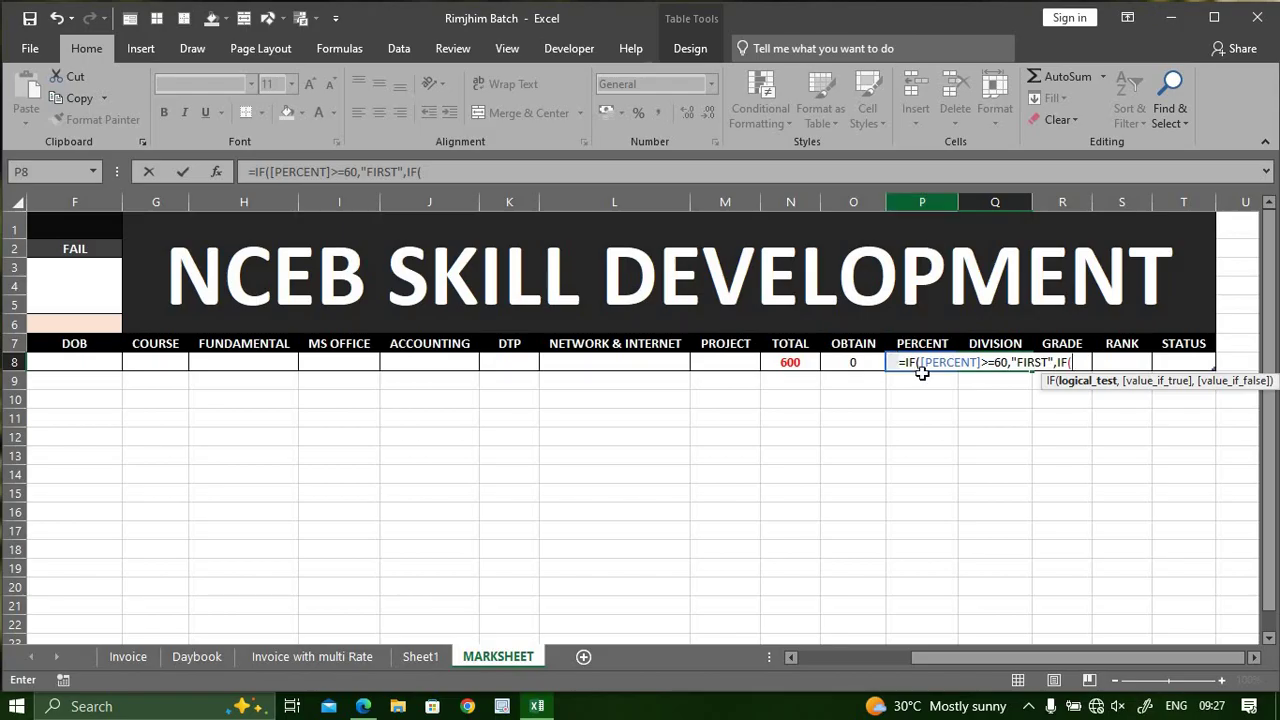
{"action": "type", "text": "P"}
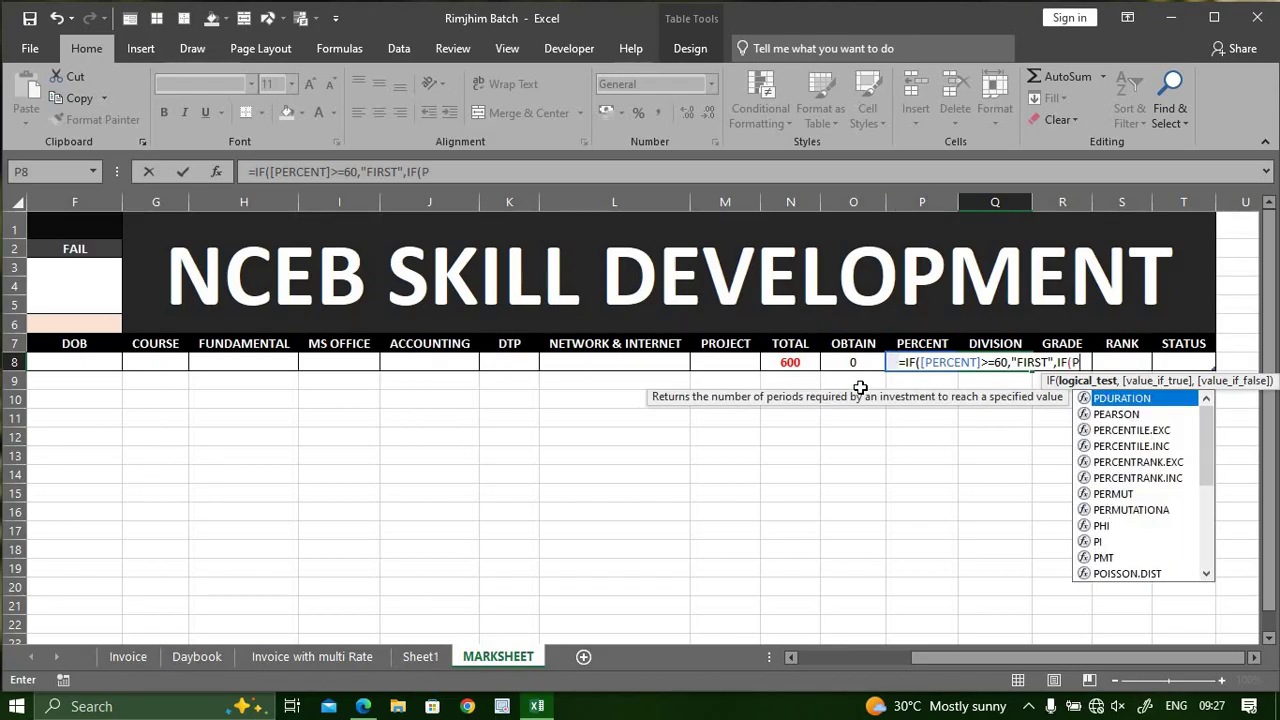
{"action": "type", "text": "8>=45"}
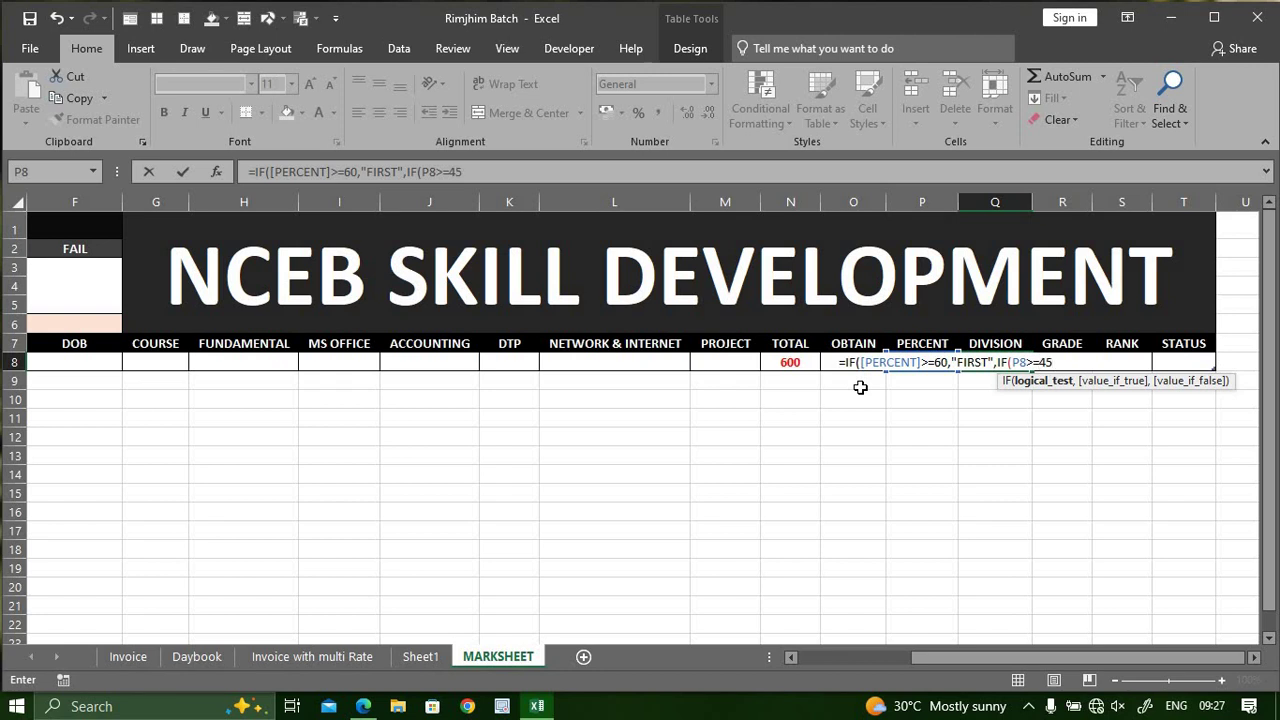
{"action": "type", "text": ",\""}
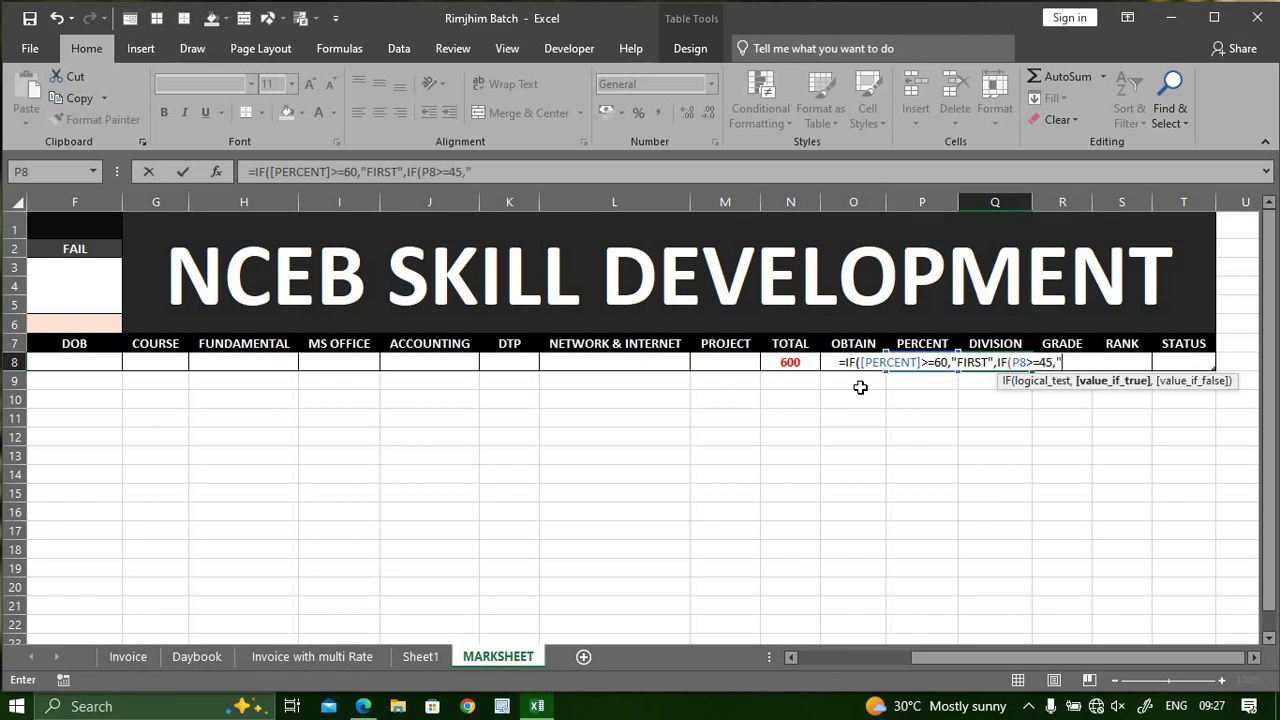
{"action": "type", "text": "SECOND\","}
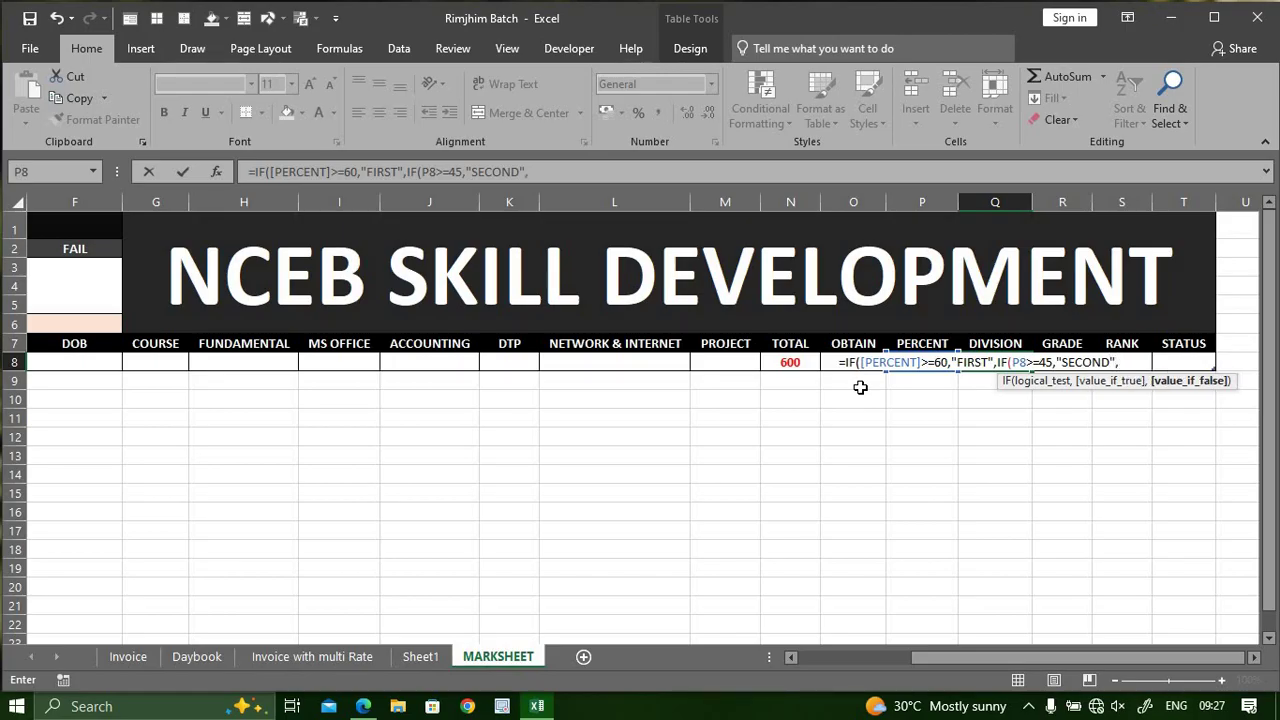
Nest a third IF returning "THIRD" when P8>=33 and otherwise "FAIL", and close all three brackets of the DIVISION formula
{"action": "type", "text": "IF"}
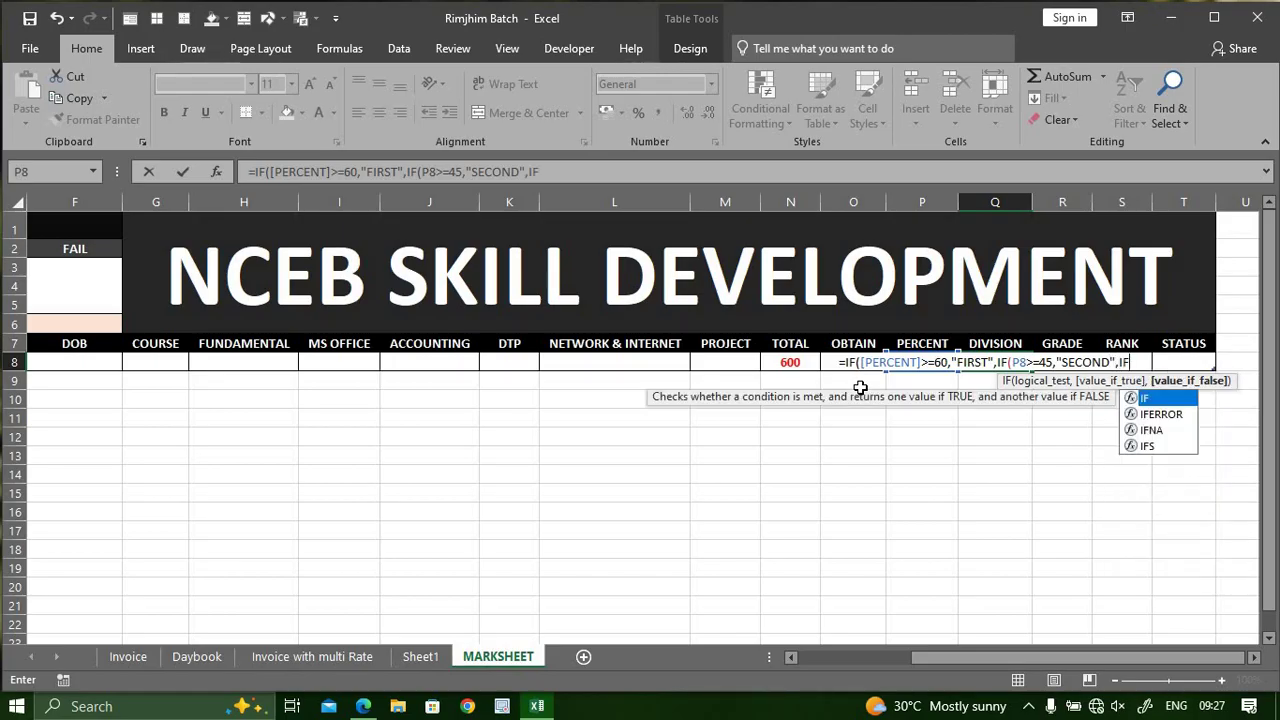
{"action": "type", "text": "("}
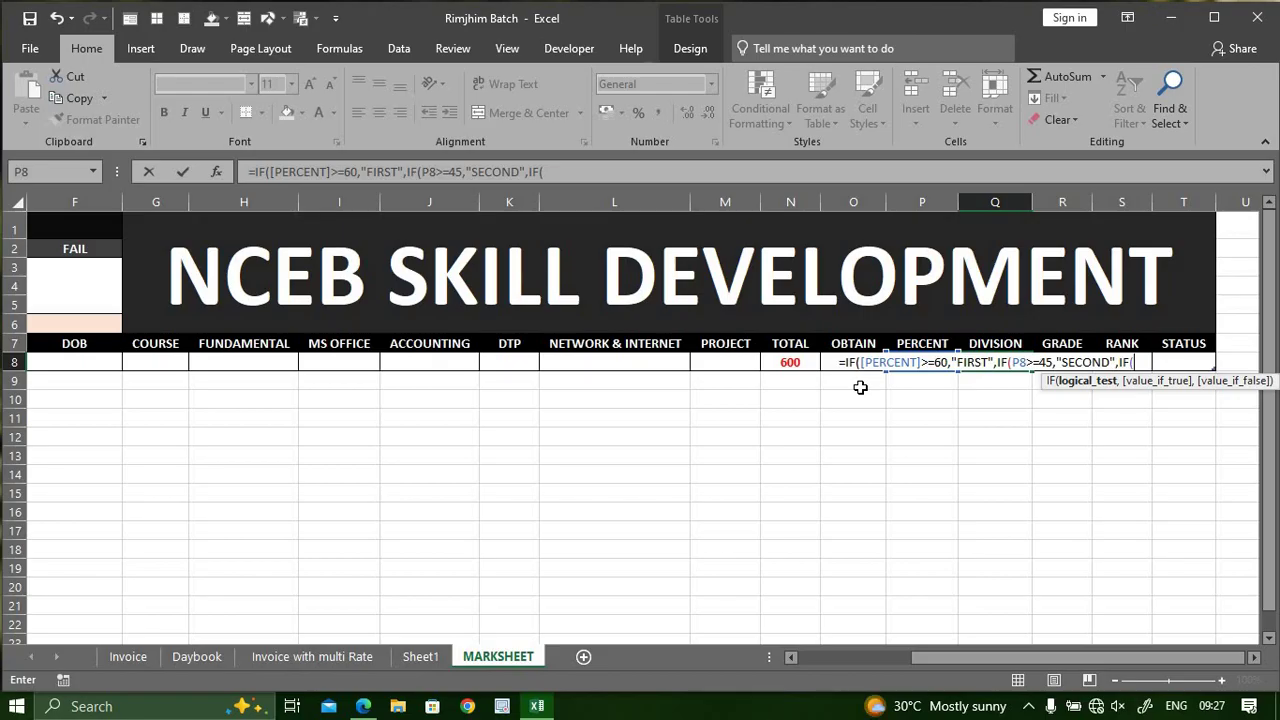
{"action": "type", "text": "P8"}
{"action": "type", "text": ":"}
{"action": "type", "text": "=33,"}
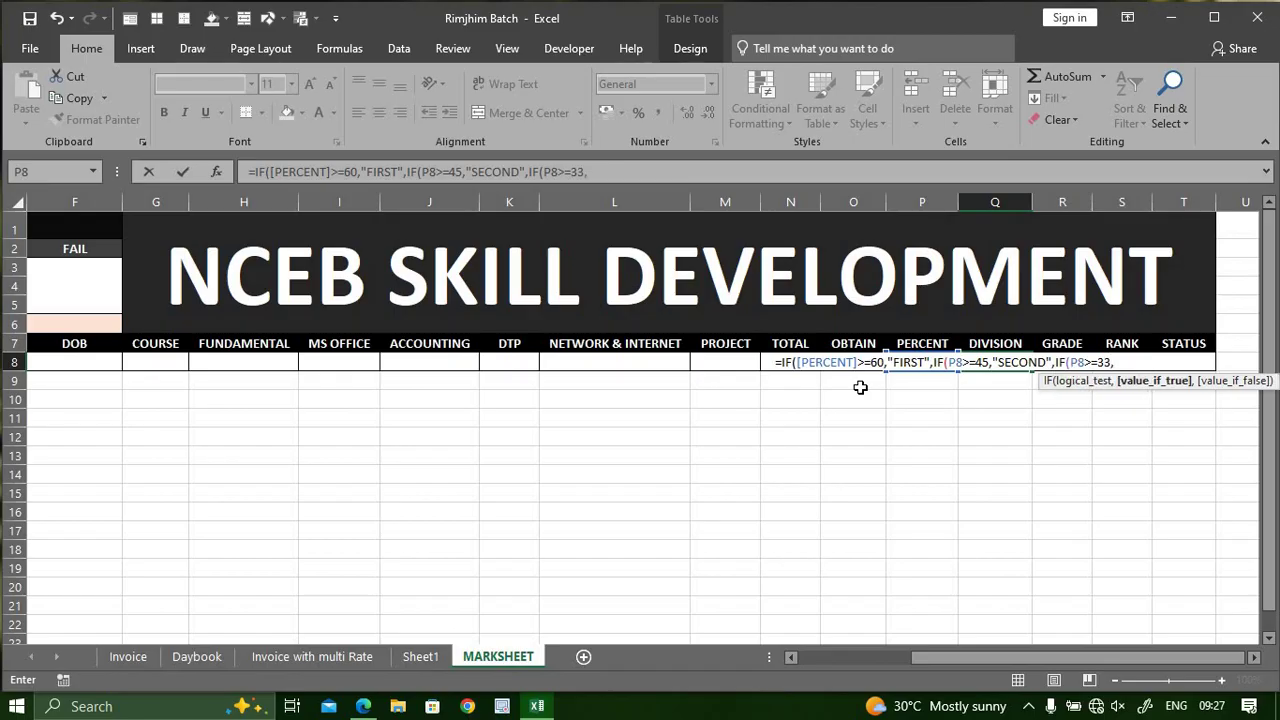
{"action": "type", "text": "\"PTHR"}
{"action": "key", "text": "BackSpace"}
{"action": "type", "text": "IRD\","}
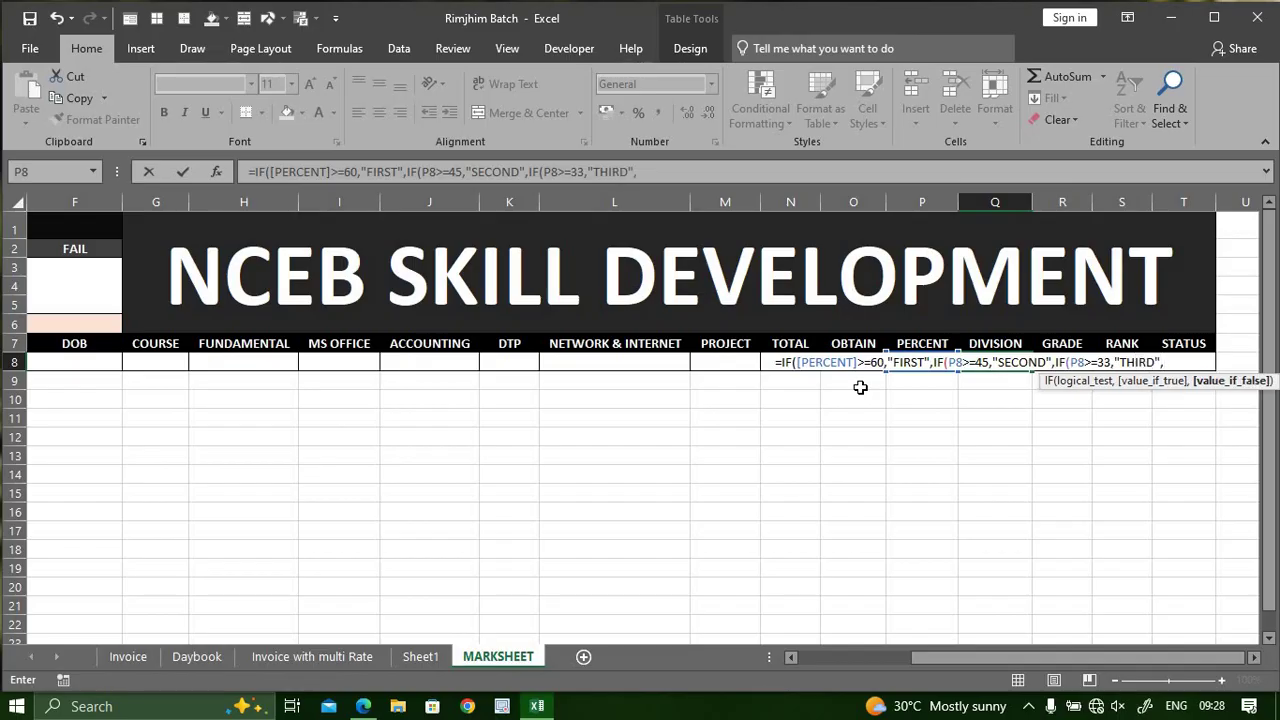
{"action": "type", "text": "\"FAIL"}
{"action": "left_click", "coordinate": [687, 171]}
{"action": "type", "text": "))"}
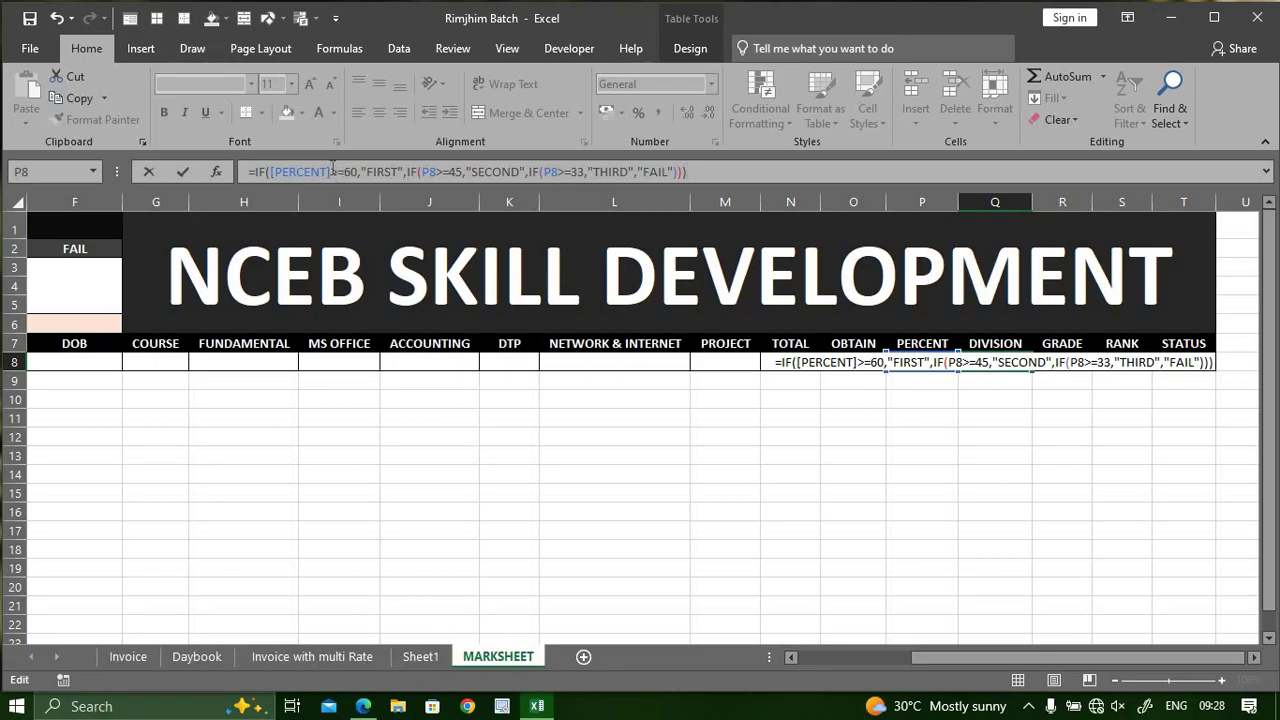
Replace the [PERCENT] reference in the DIVISION formula with P8 and commit the formula
{"action": "left_click_drag", "start_coordinate": [332, 175], "coordinate": [272, 175]}
{"action": "type", "text": "P8"}
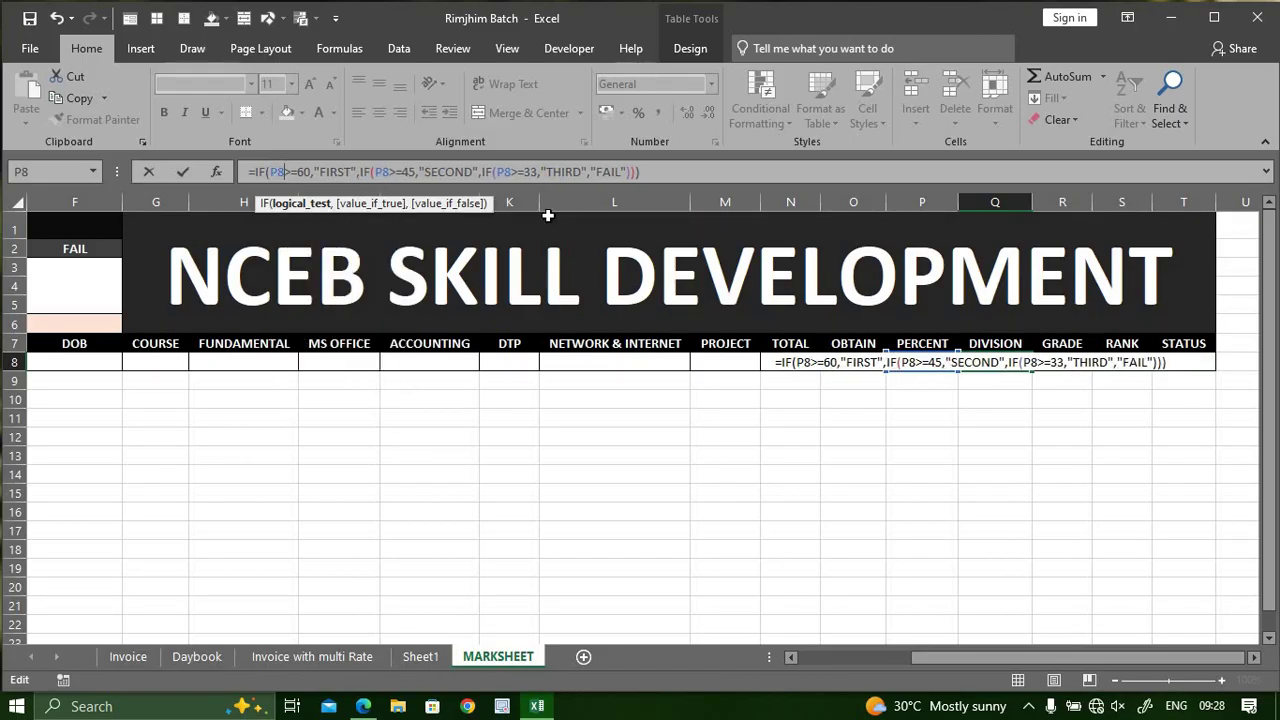
{"action": "key", "text": "Return"}
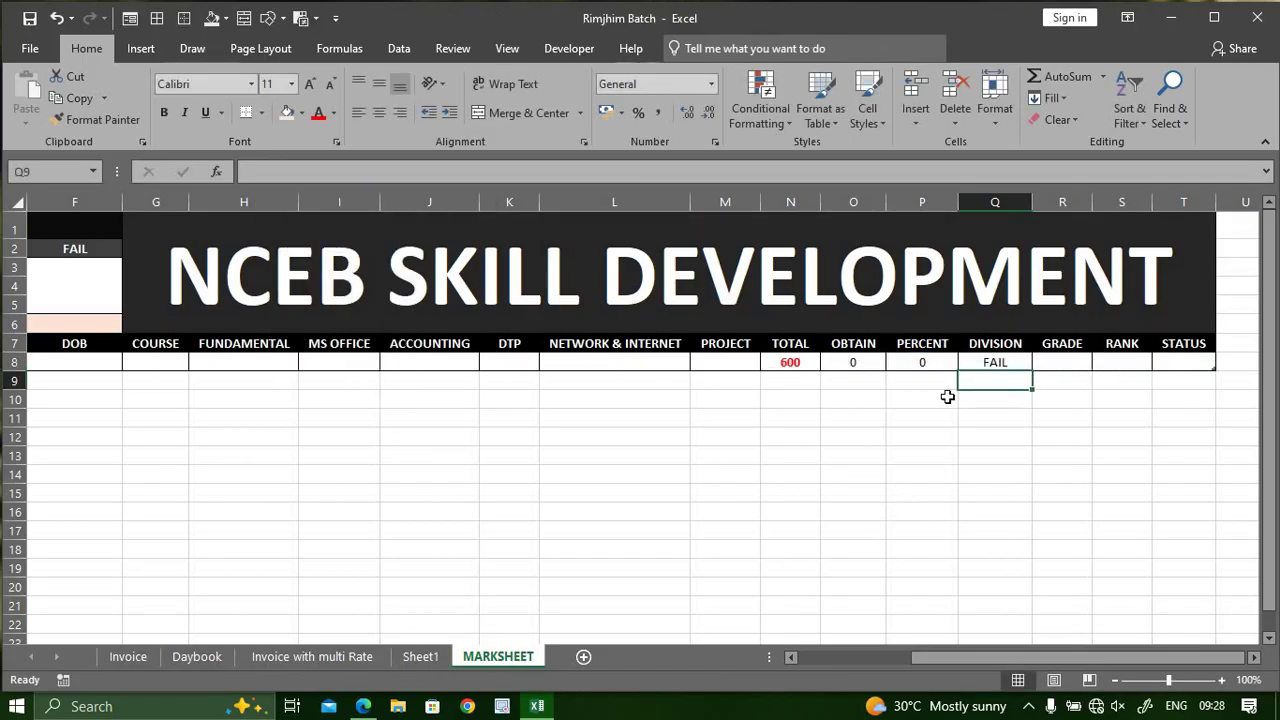
Enter an IF formula in the STATUS cell T8 that returns "PASS" when [PERCENT]>=33 and otherwise "FAIL"
{"action": "left_click", "coordinate": [1122, 364]}
{"action": "left_click", "coordinate": [1183, 362]}
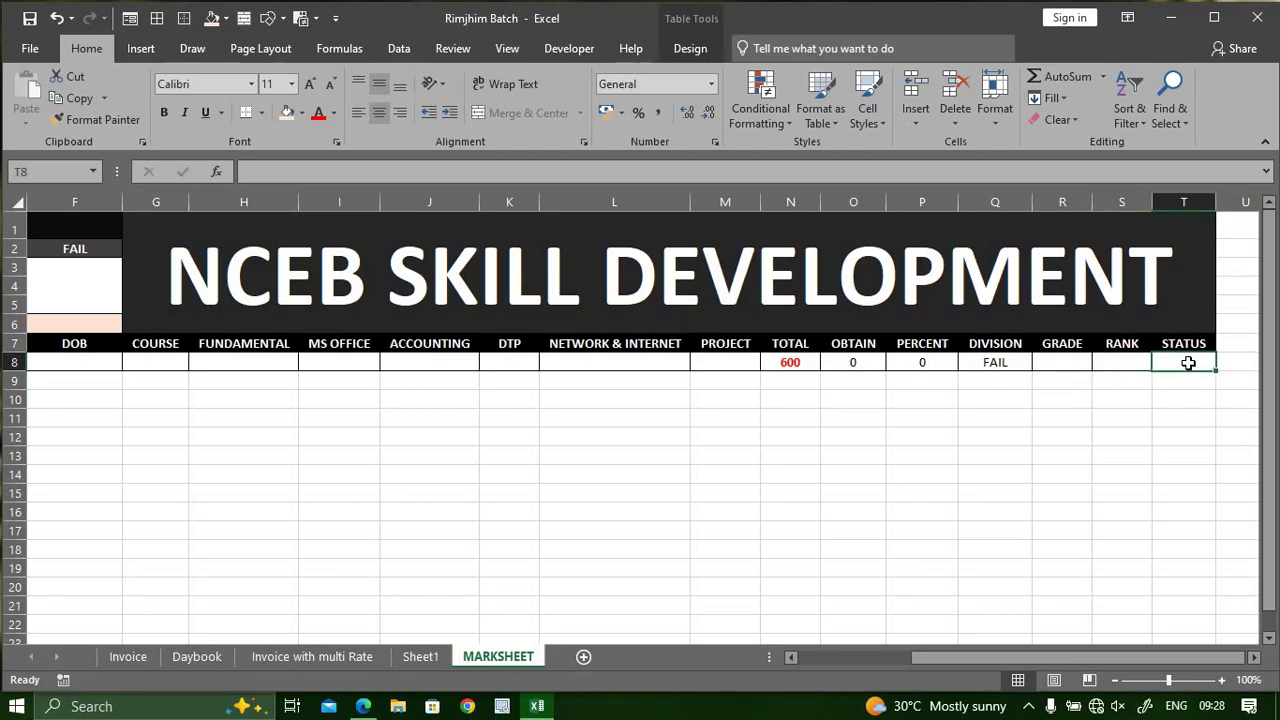
{"action": "type", "text": "="}
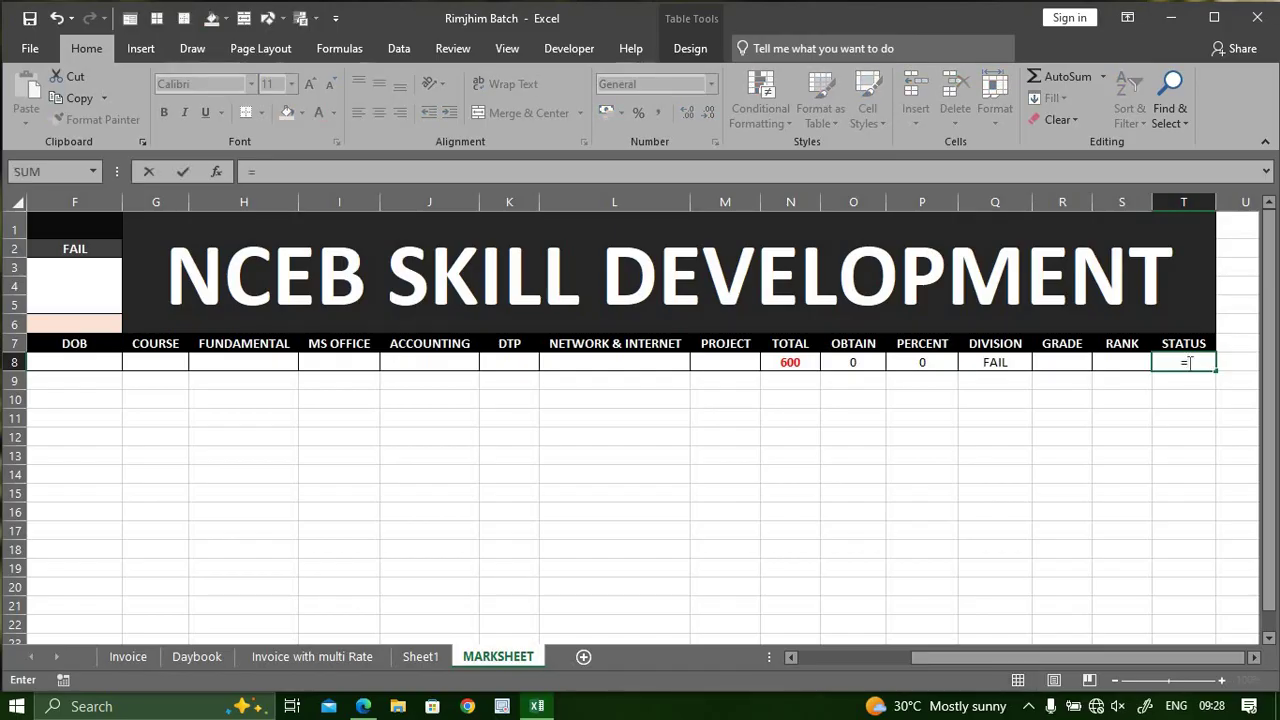
{"action": "type", "text": "IF"}
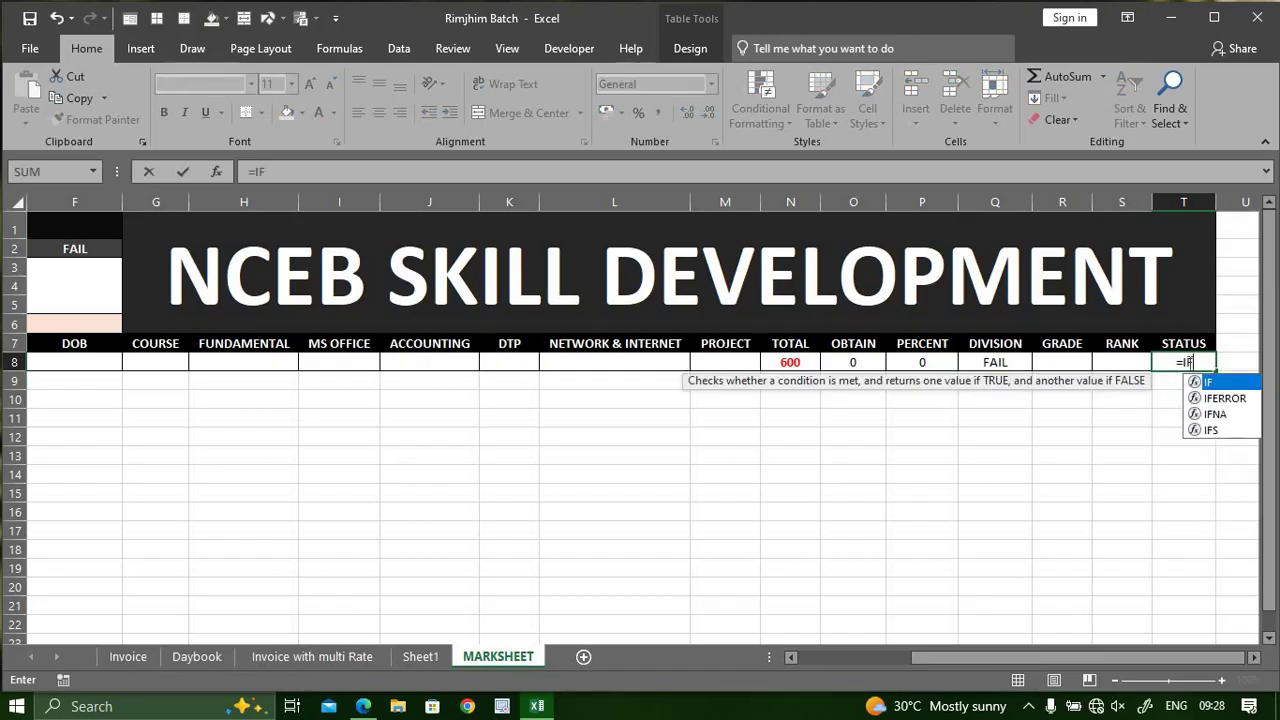
{"action": "type", "text": "("}
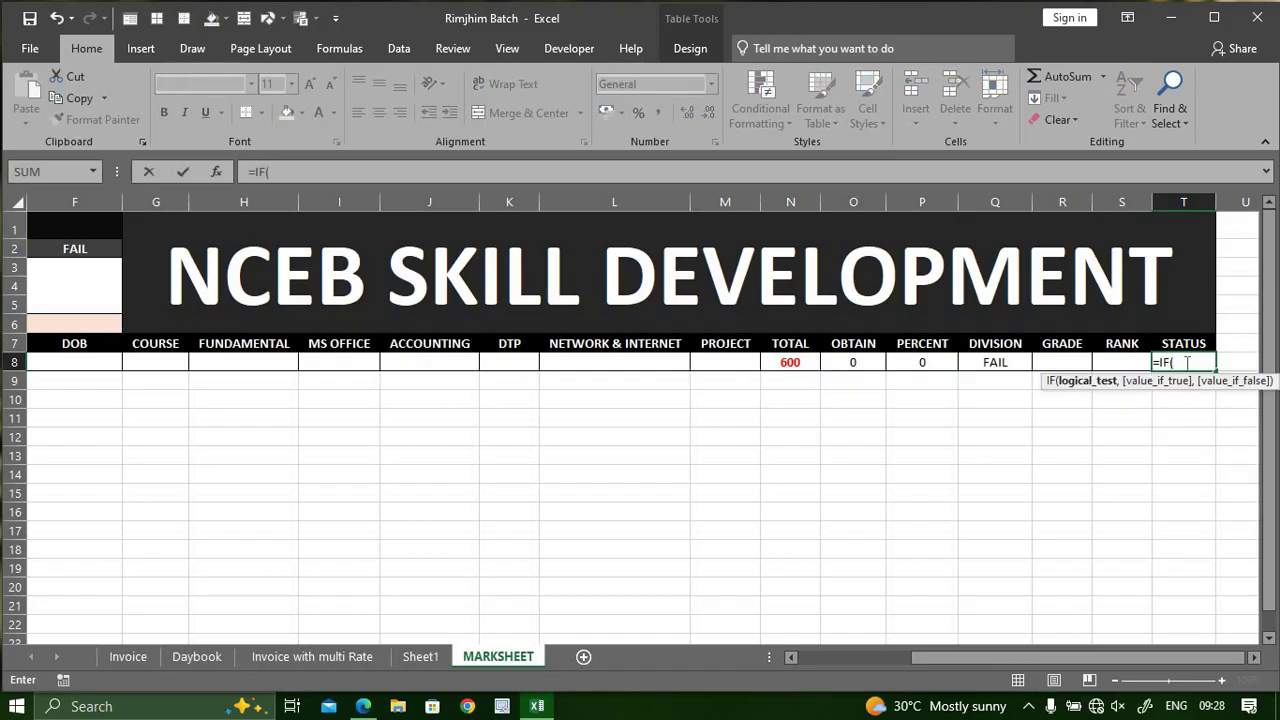
{"action": "left_click", "coordinate": [929, 364]}
{"action": "type", "text": ">"}
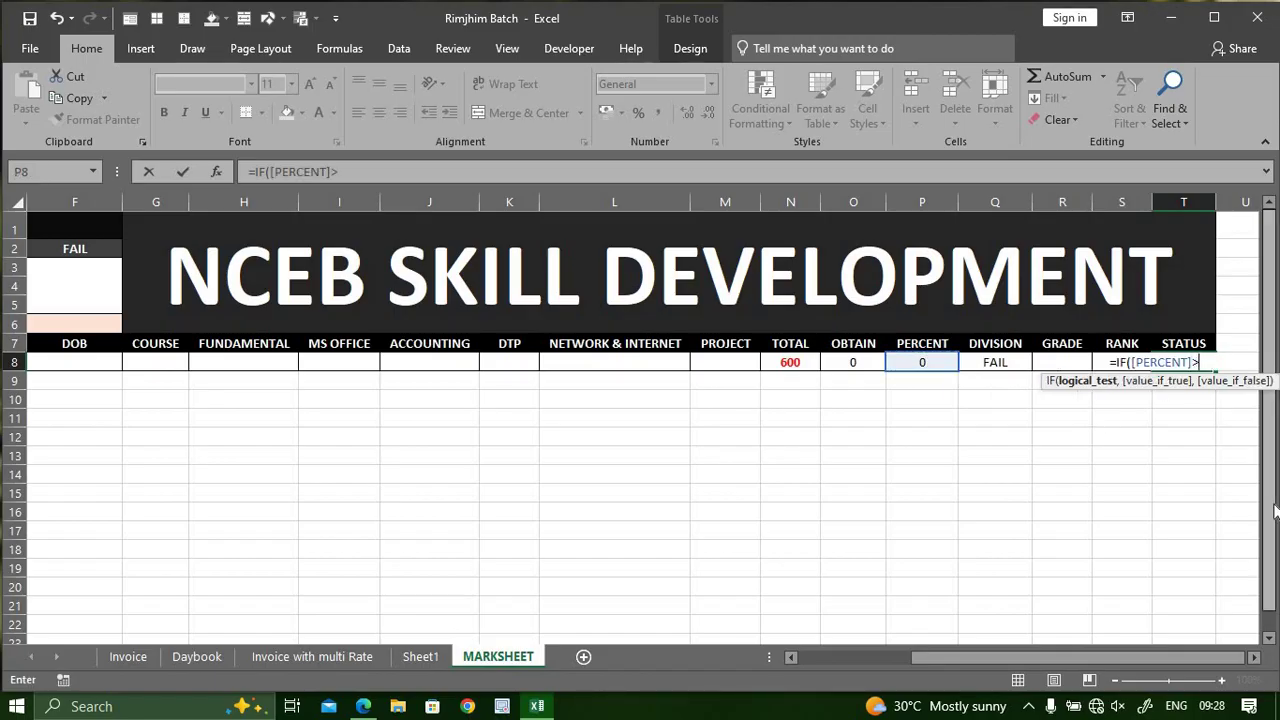
{"action": "type", "text": "=33,\"P"}
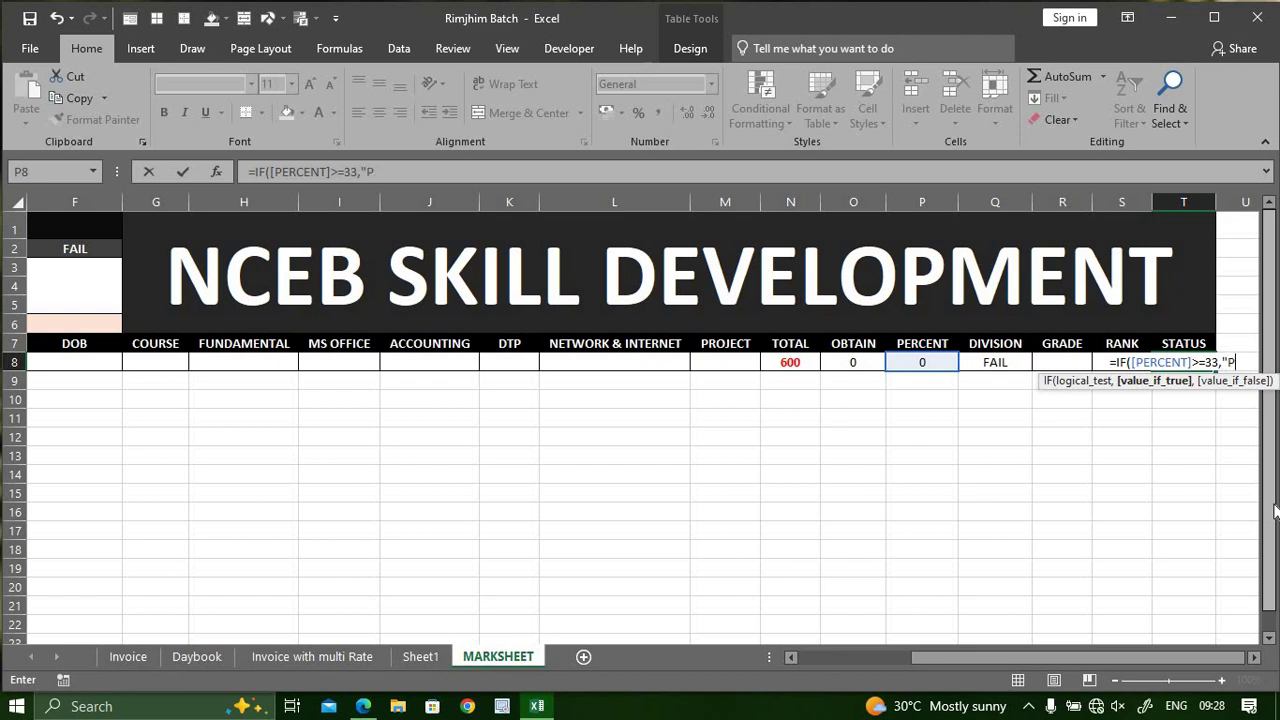
{"action": "type", "text": "ASS\","}
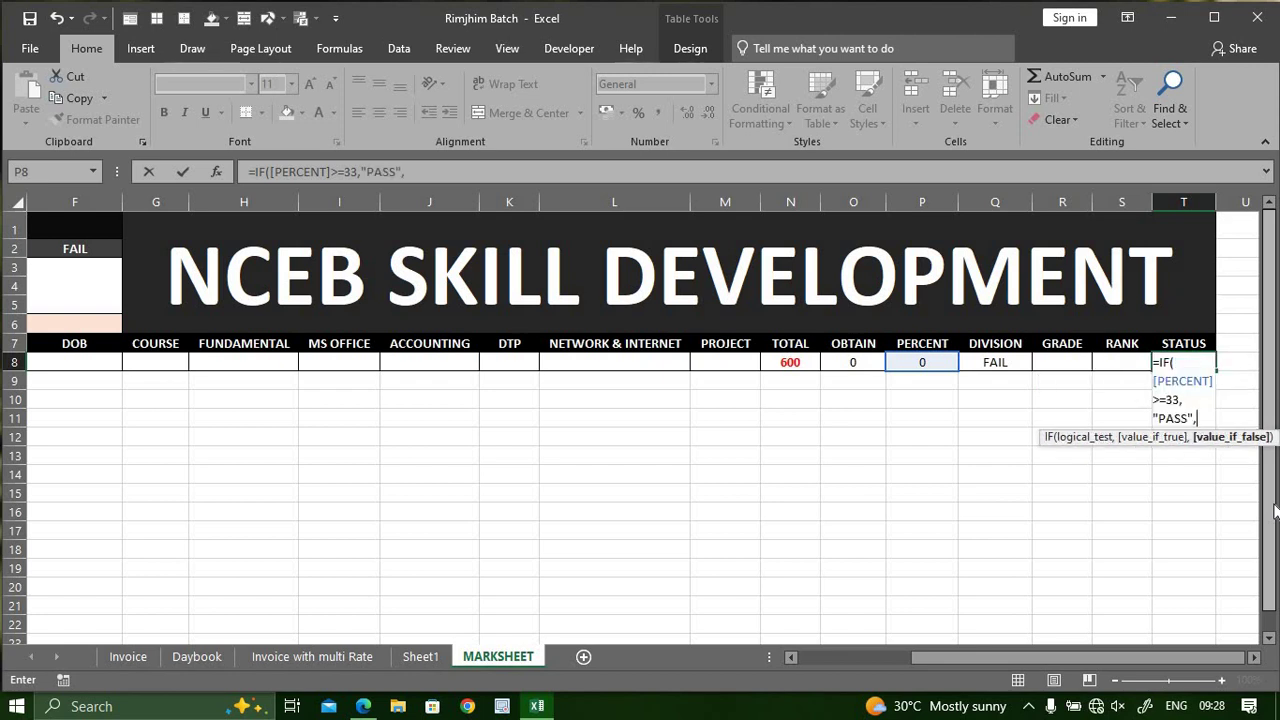
{"action": "type", "text": "\"FAIL"}
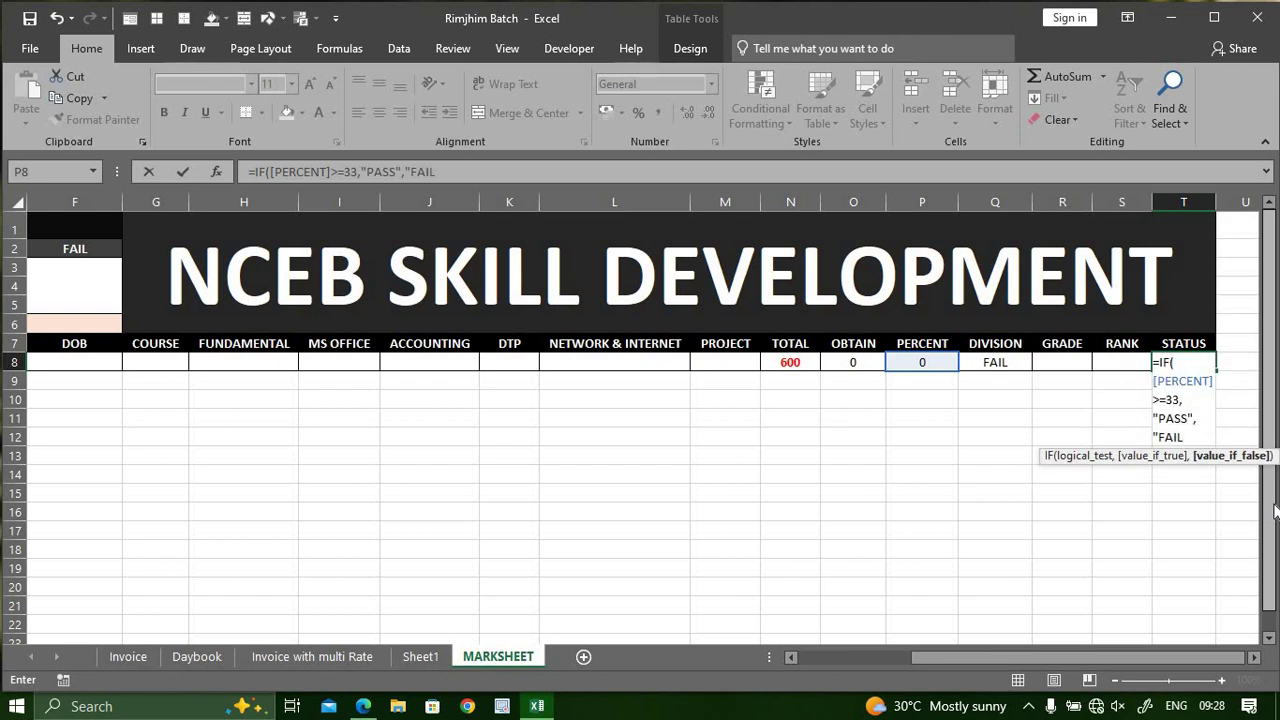
{"action": "type", "text": "\")"}
{"action": "key", "text": "Return"}
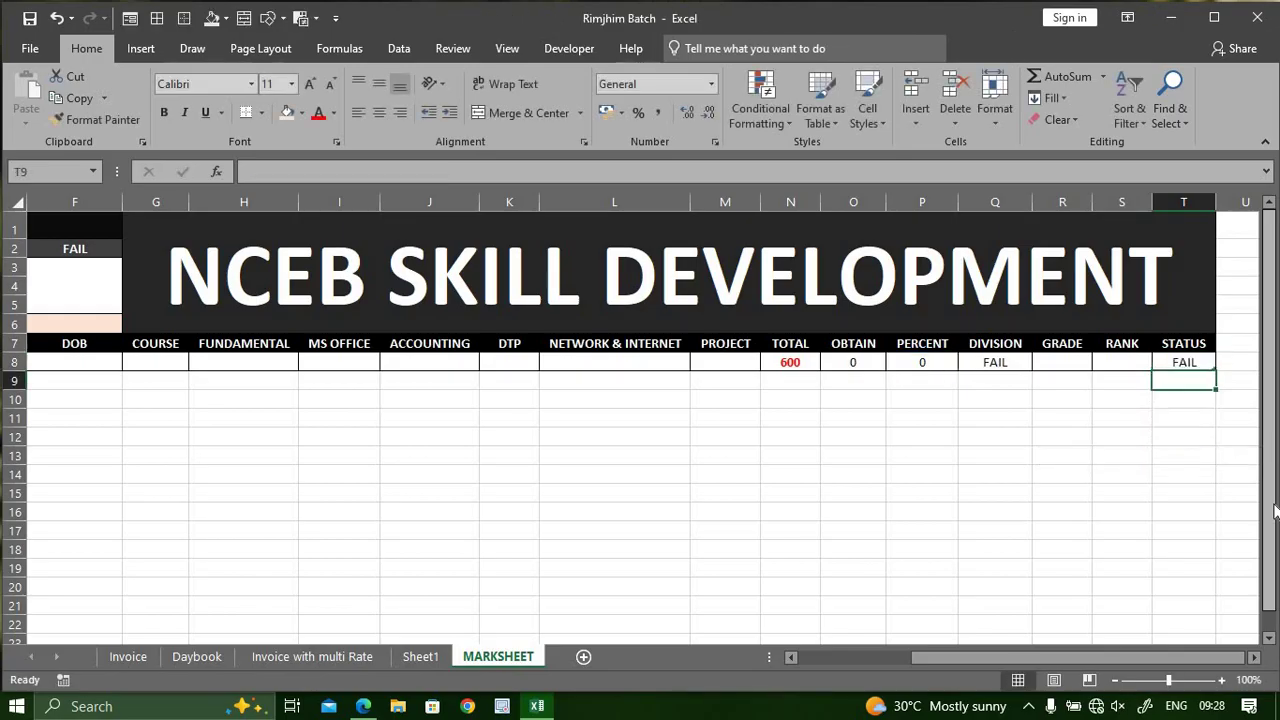
Start an IF formula in the GRADE cell R8 that returns "A+" when P8>=85
{"action": "left_click", "coordinate": [1095, 362]}
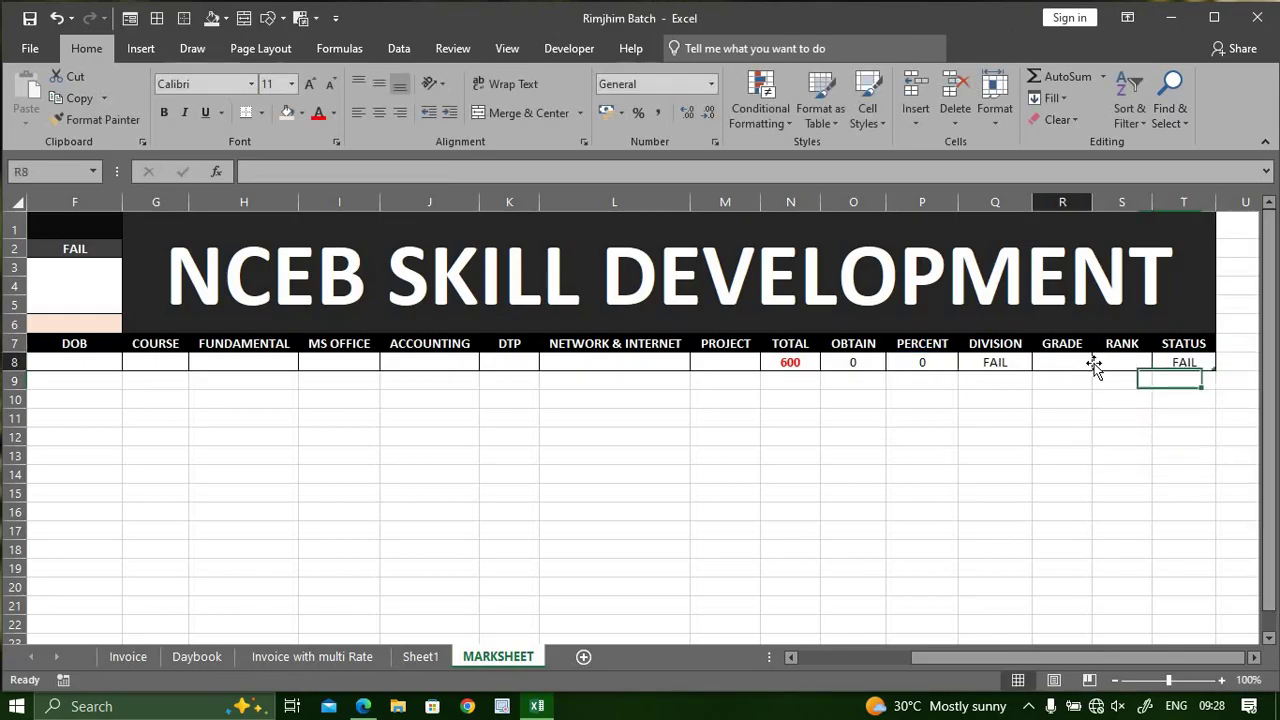
{"action": "left_click", "coordinate": [1071, 363]}
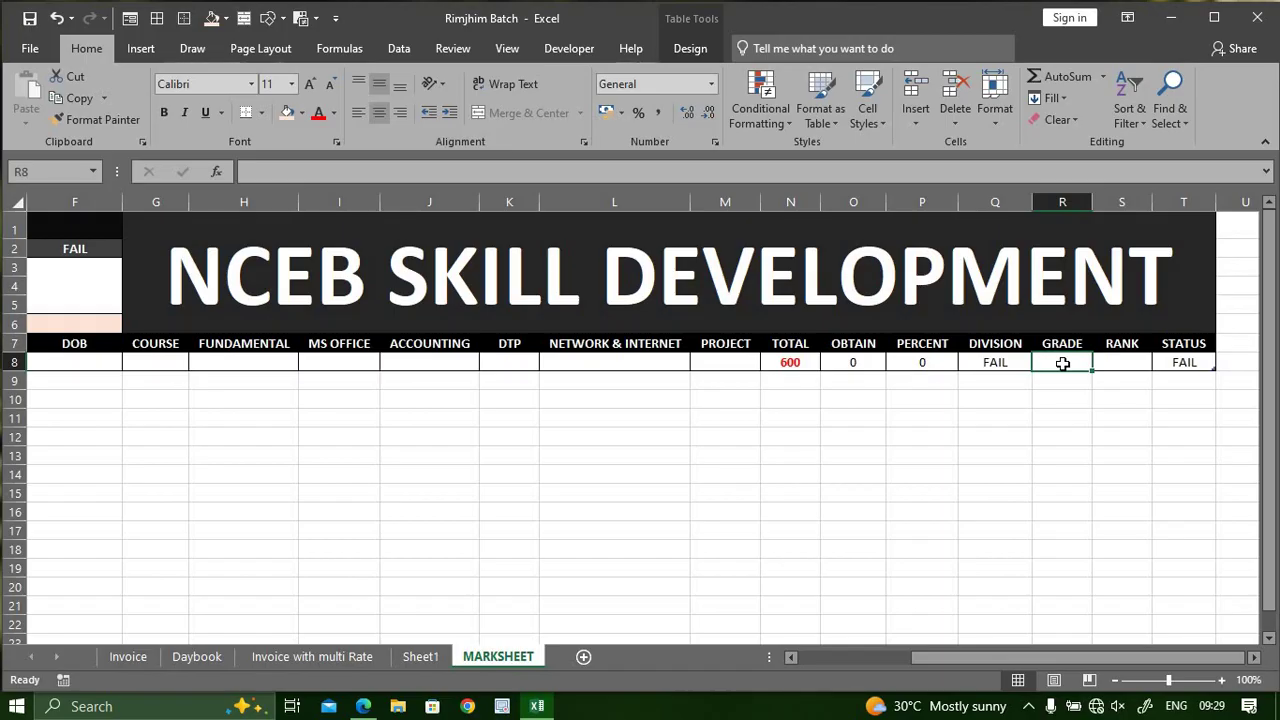
{"action": "type", "text": "=IF"}
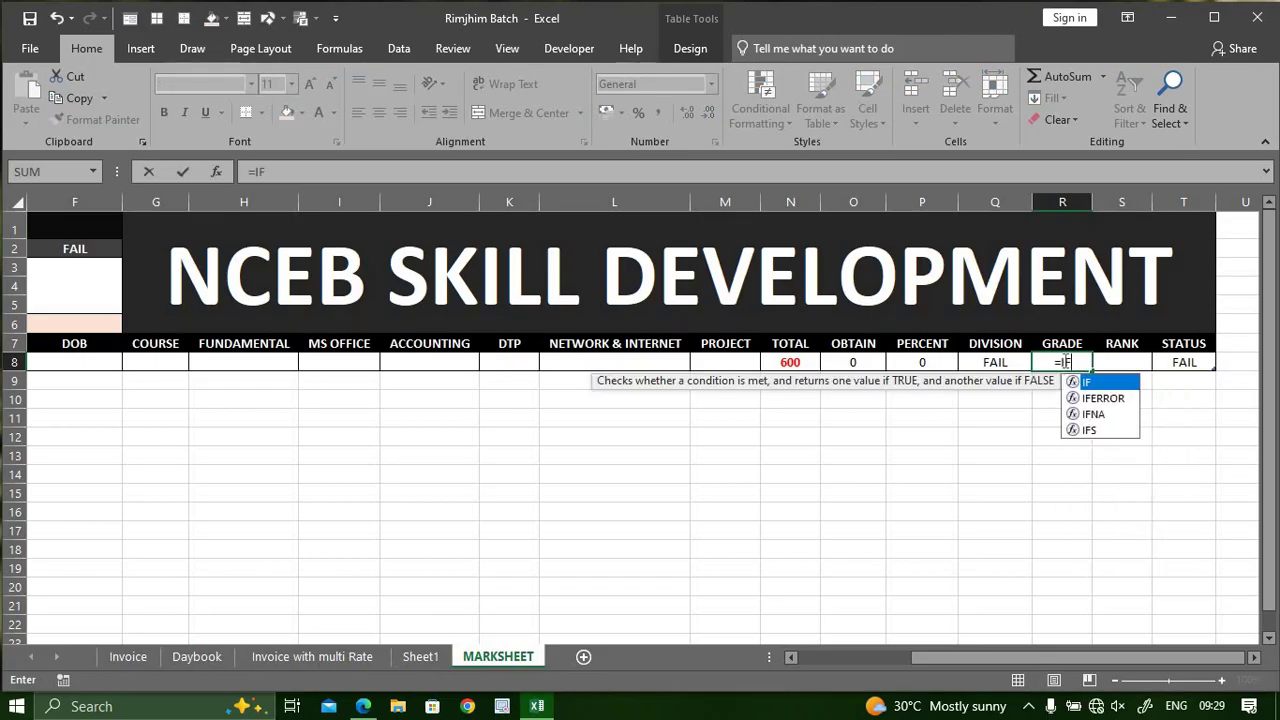
{"action": "type", "text": "("}
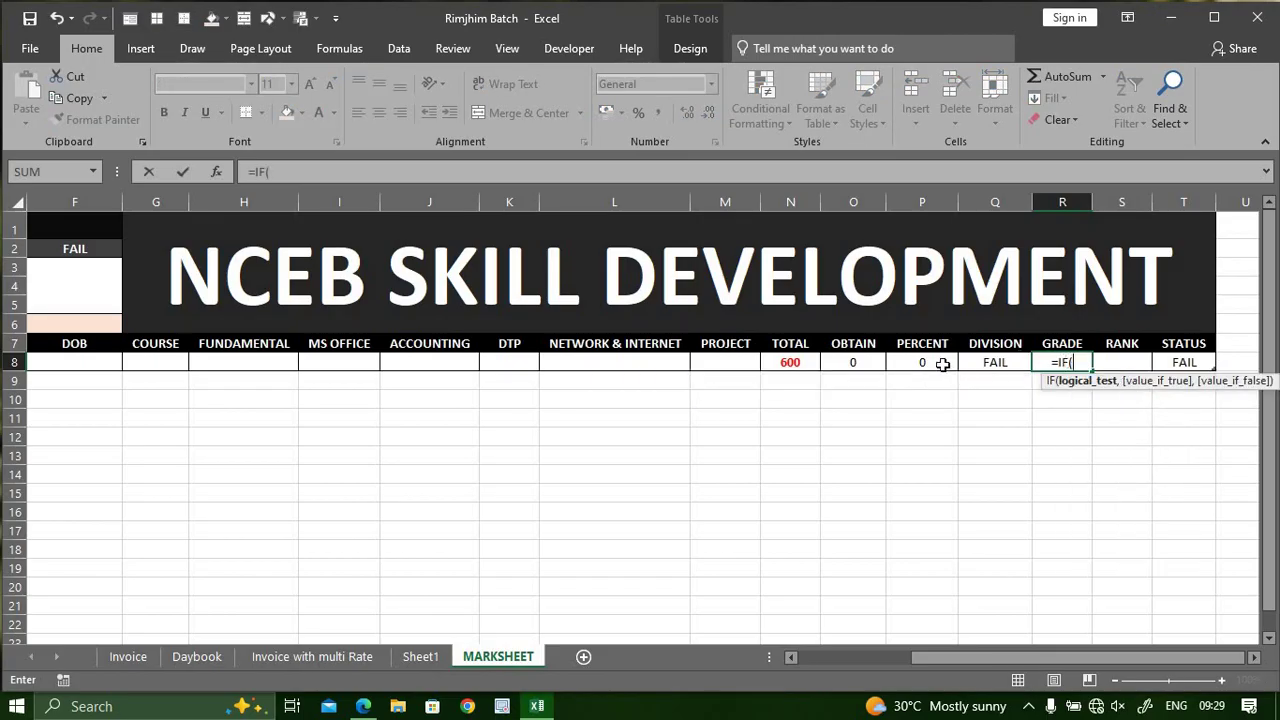
{"action": "type", "text": "P"}
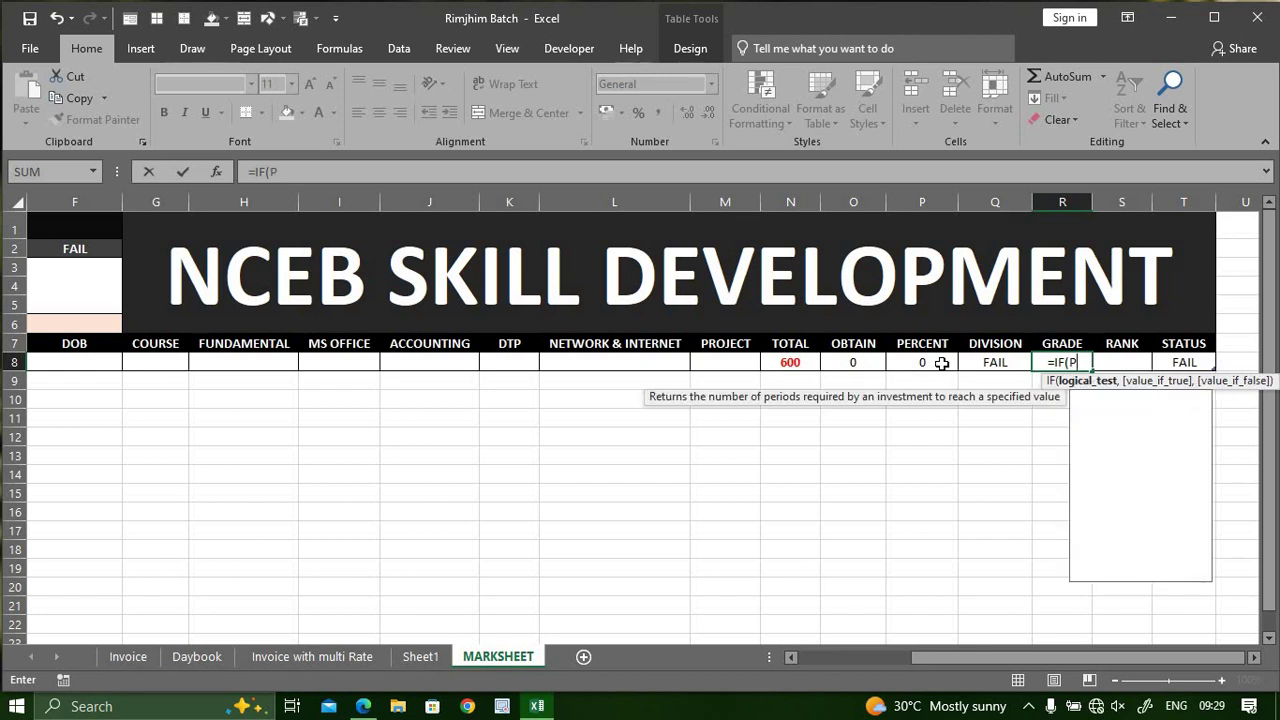
{"action": "type", "text": "8>="}
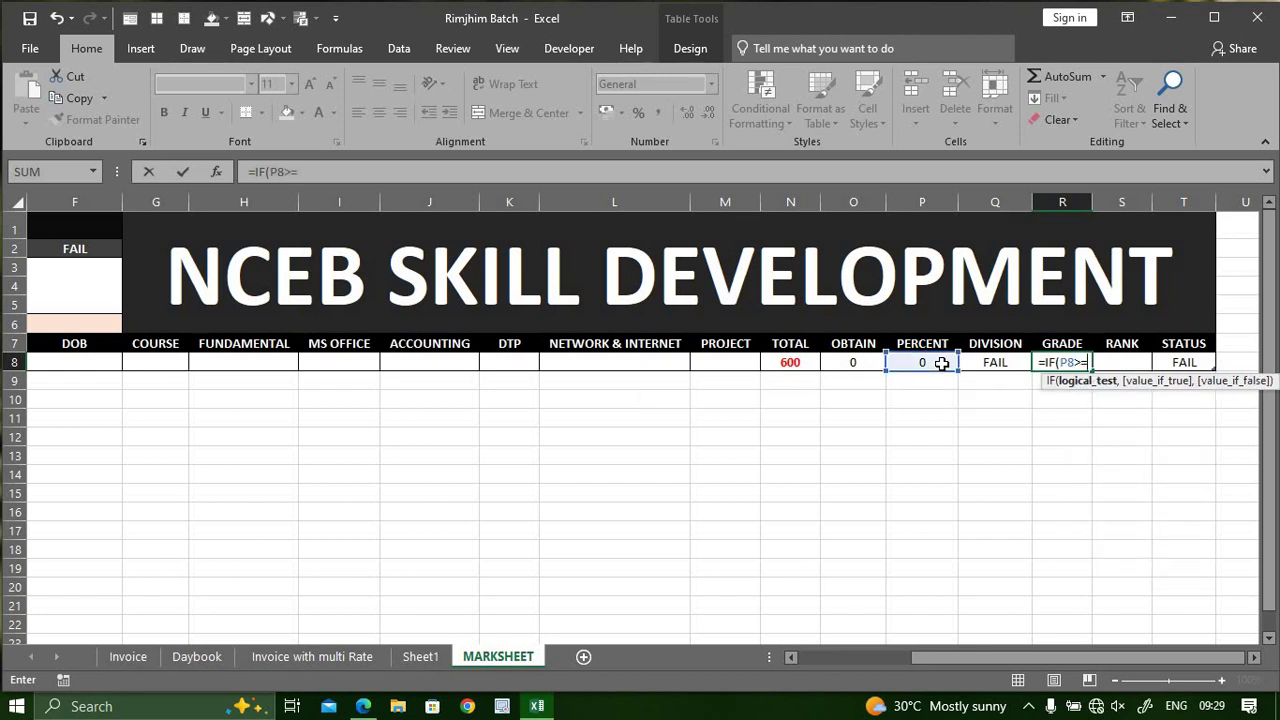
{"action": "type", "text": "85"}
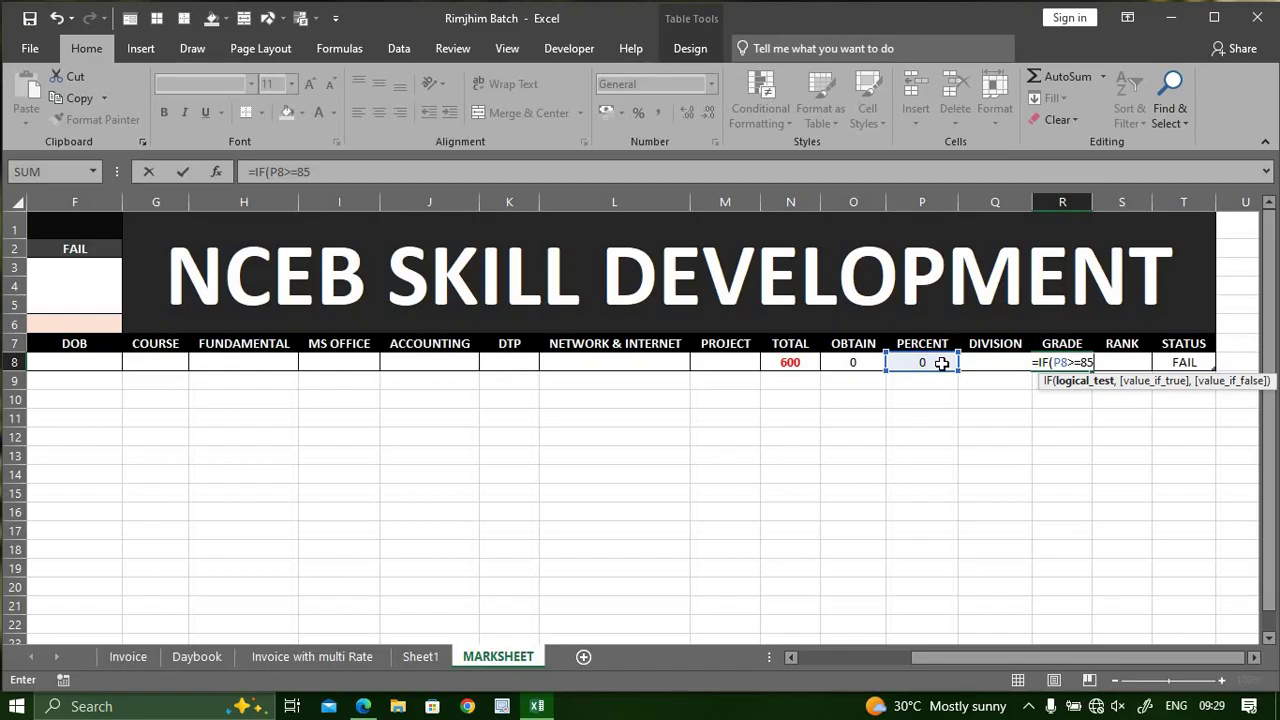
{"action": "type", "text": ",\"A+"}
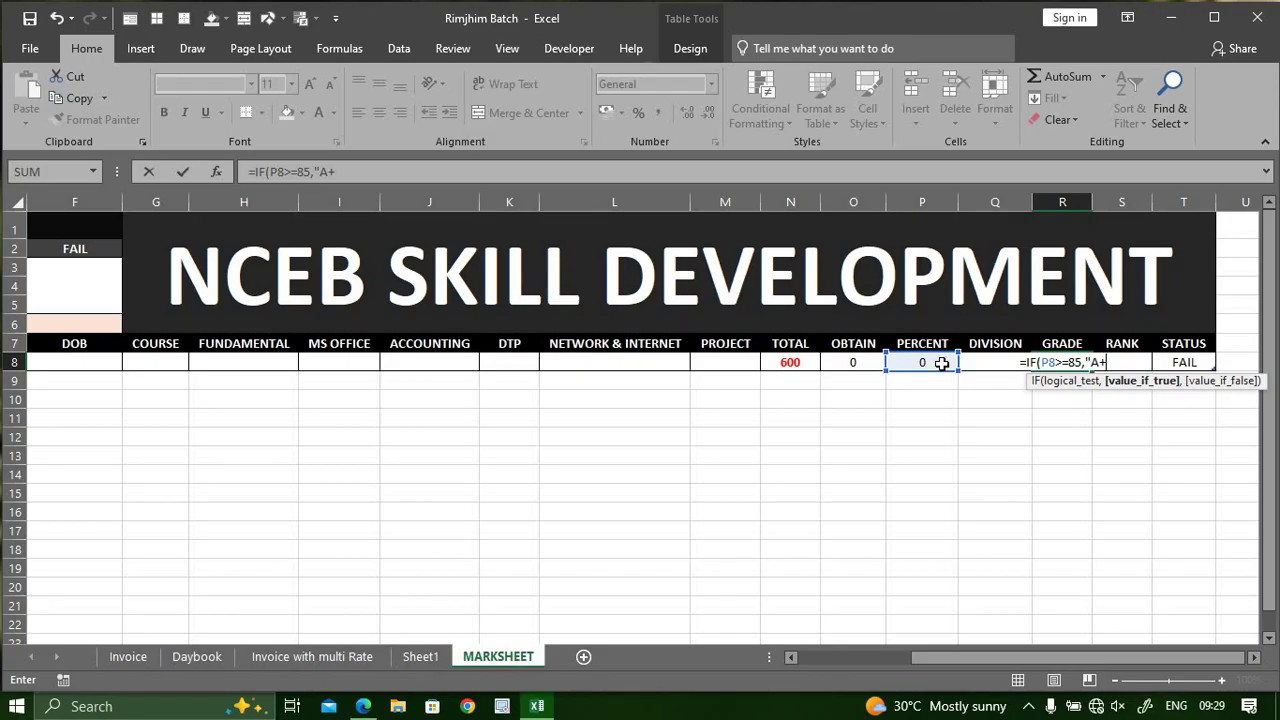
{"action": "type", "text": "\","}
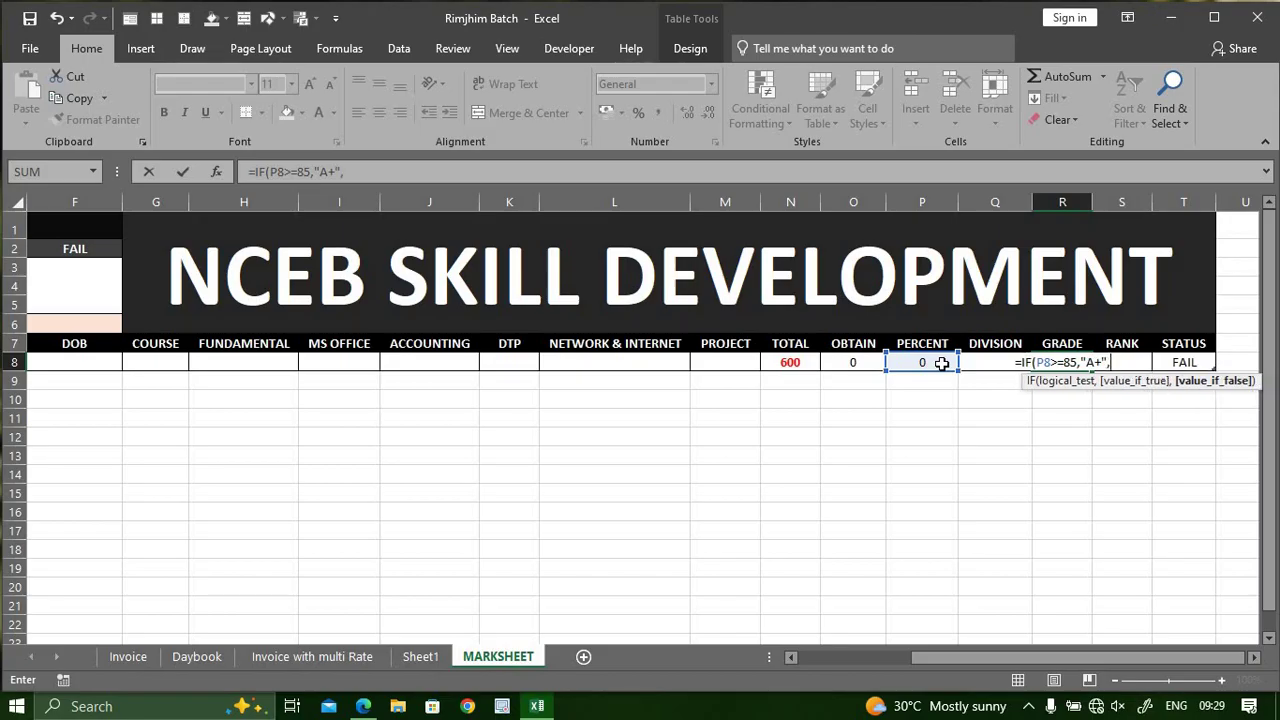
Nest a second IF in the GRADE formula that returns "A" when P8>=75
{"action": "type", "text": "IF(P8"}
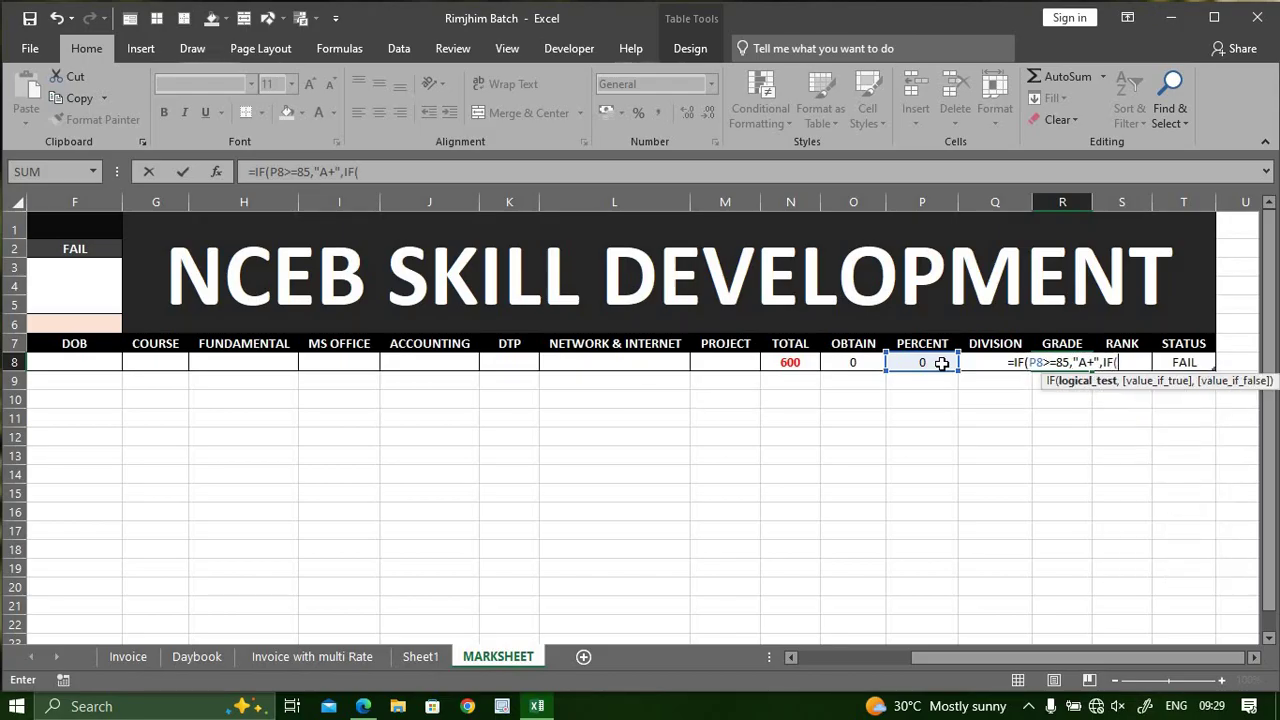
{"action": "type", "text": ">="}
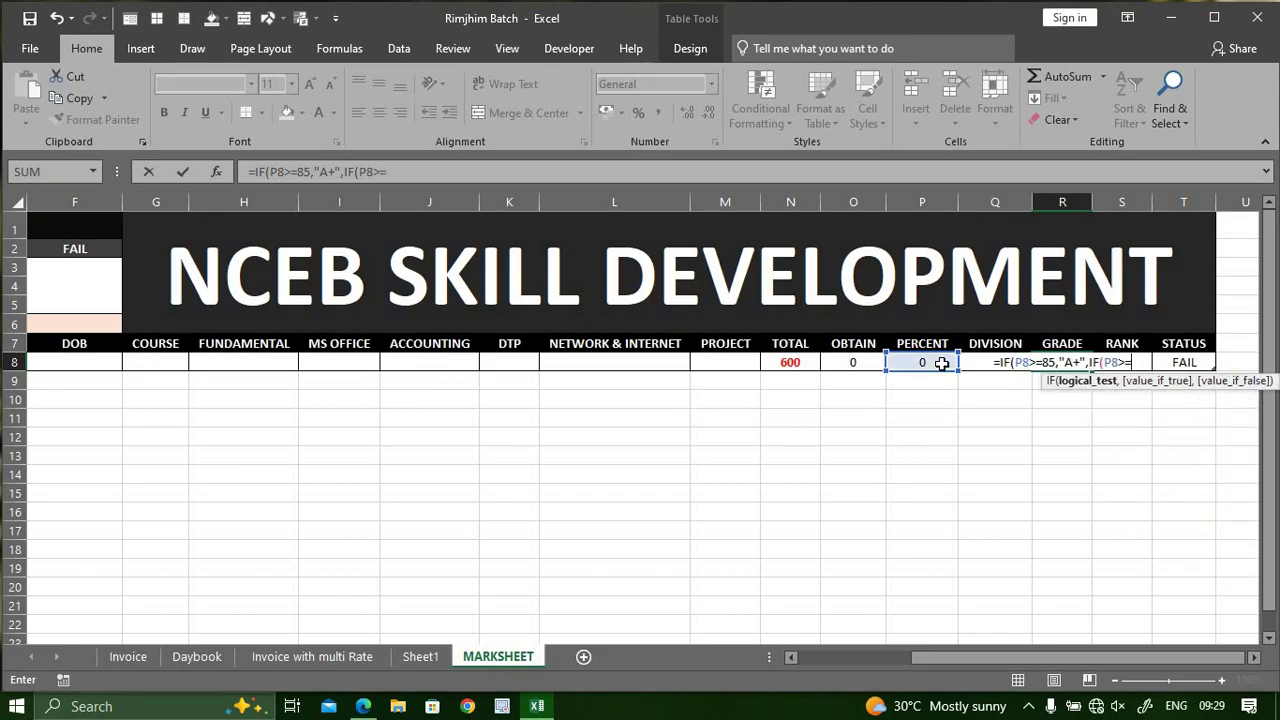
{"action": "type", "text": "75"}
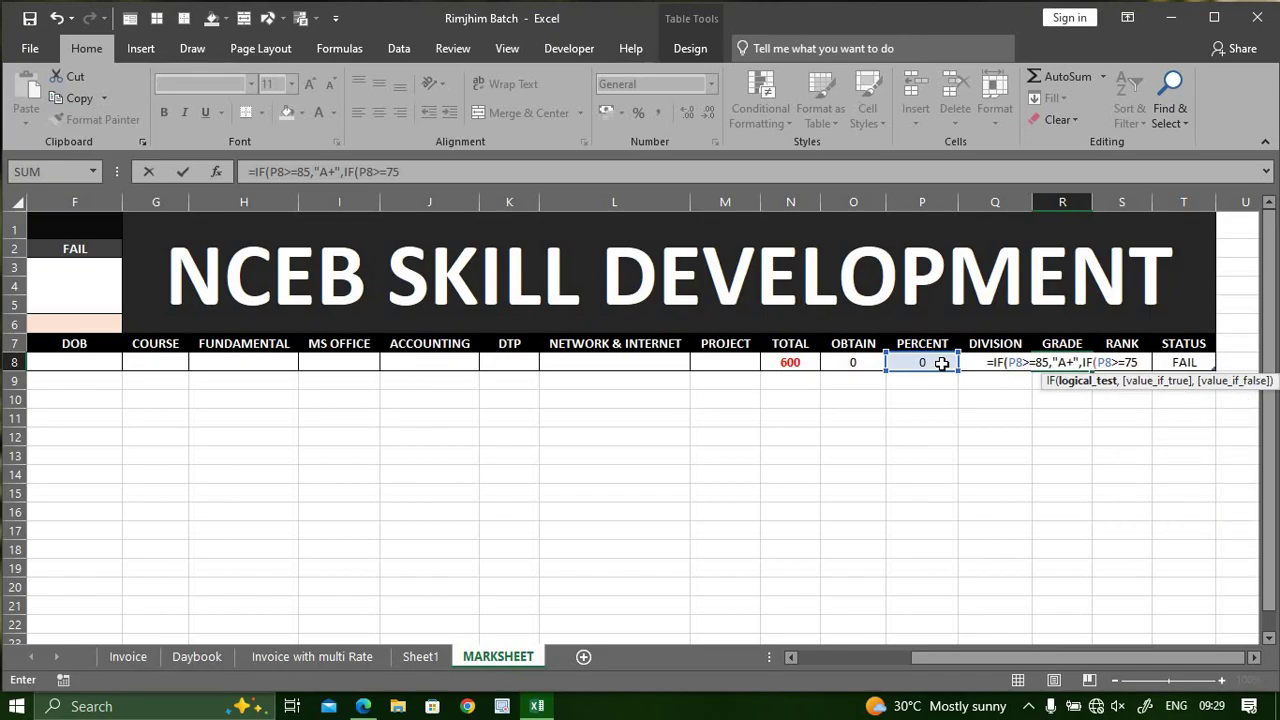
{"action": "type", "text": ",\""}
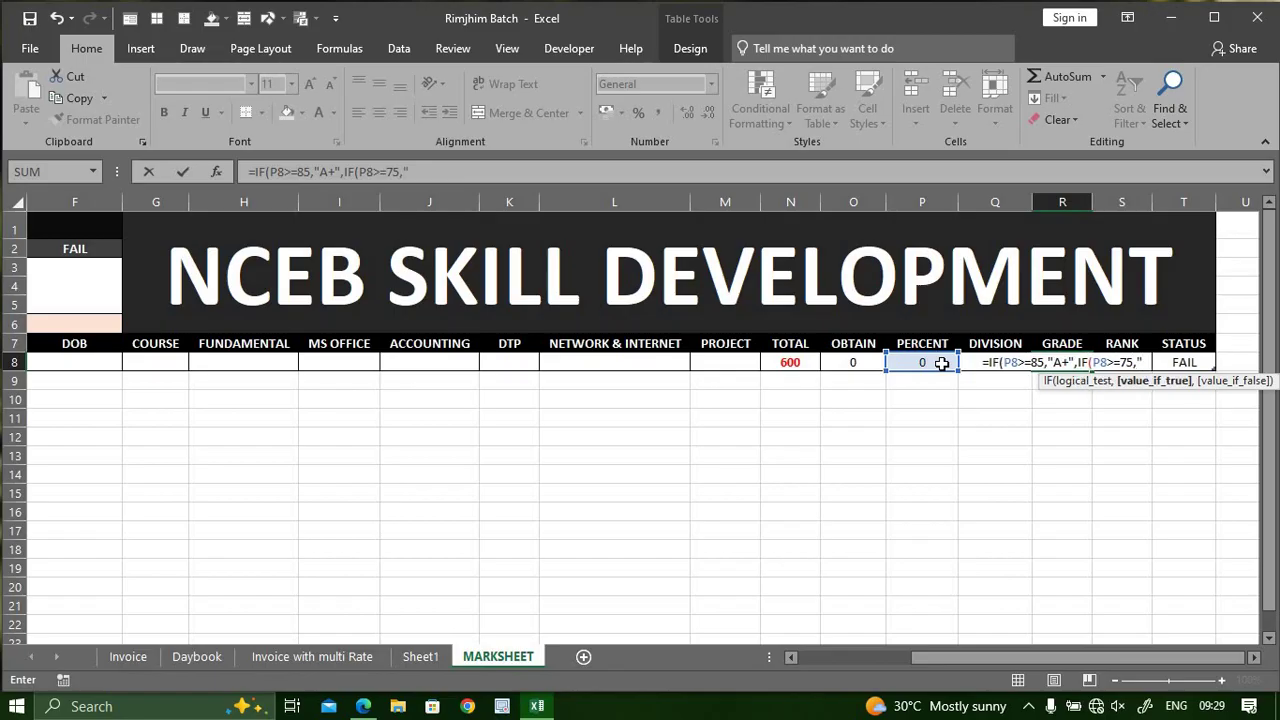
{"action": "type", "text": "A\""}
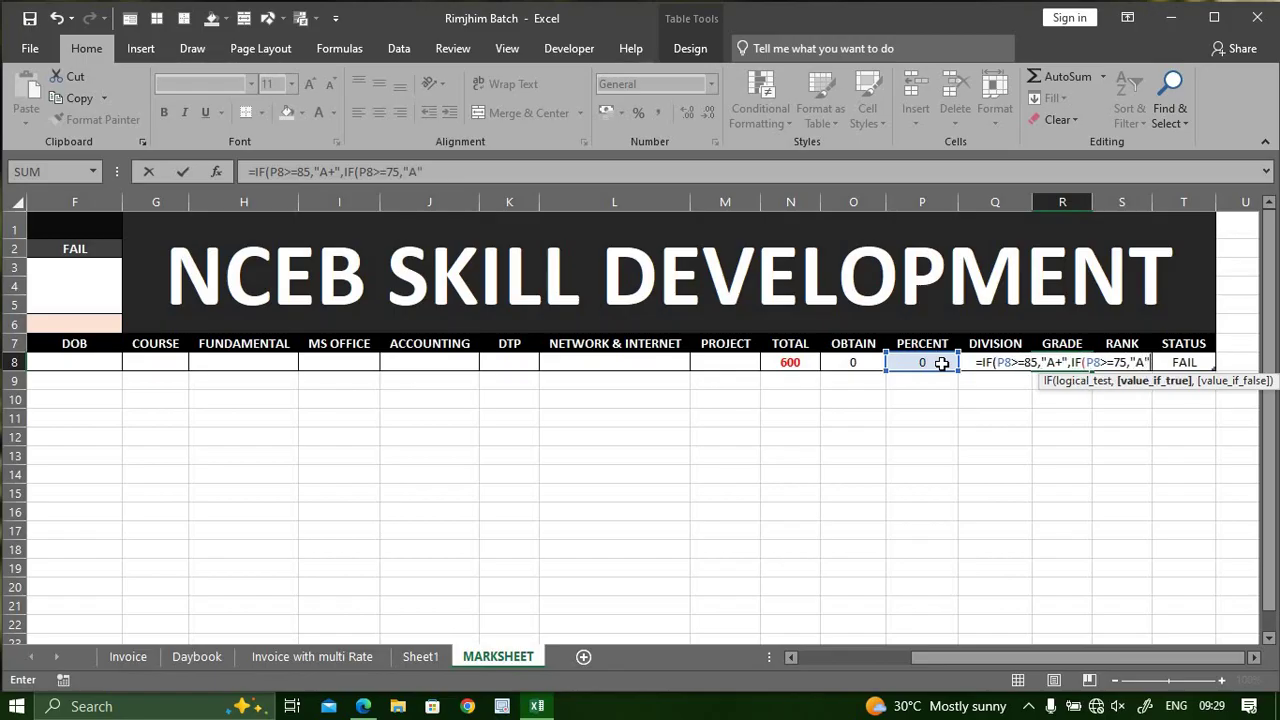
Nest a third IF in the GRADE formula that returns "B" when P8>=65
{"action": "type", "text": ",IF"}
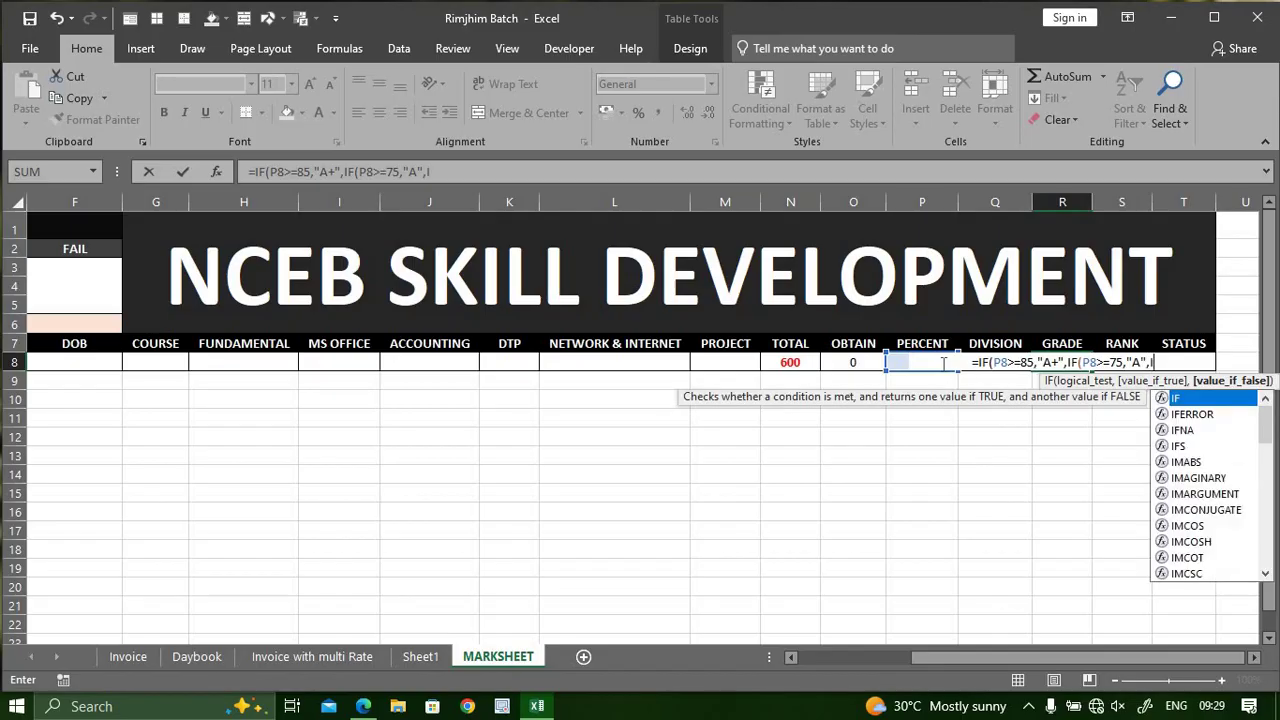
{"action": "type", "text": "(P8"}
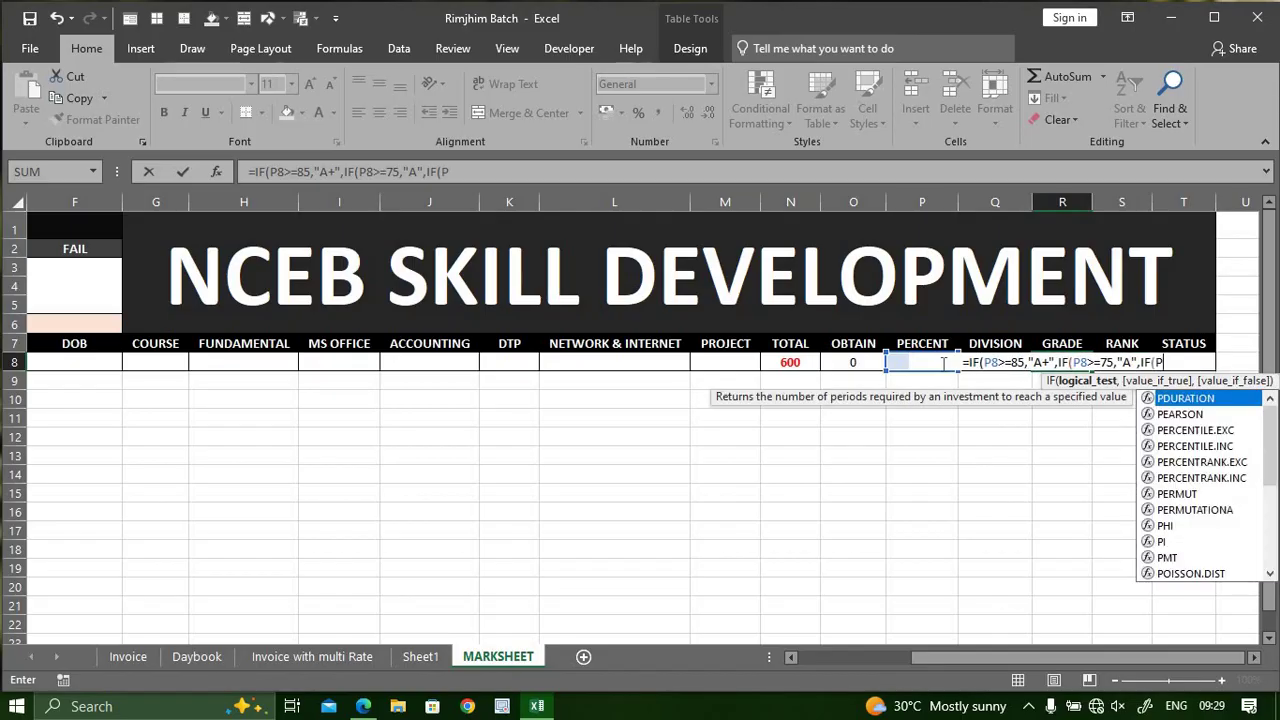
{"action": "type", "text": ">="}
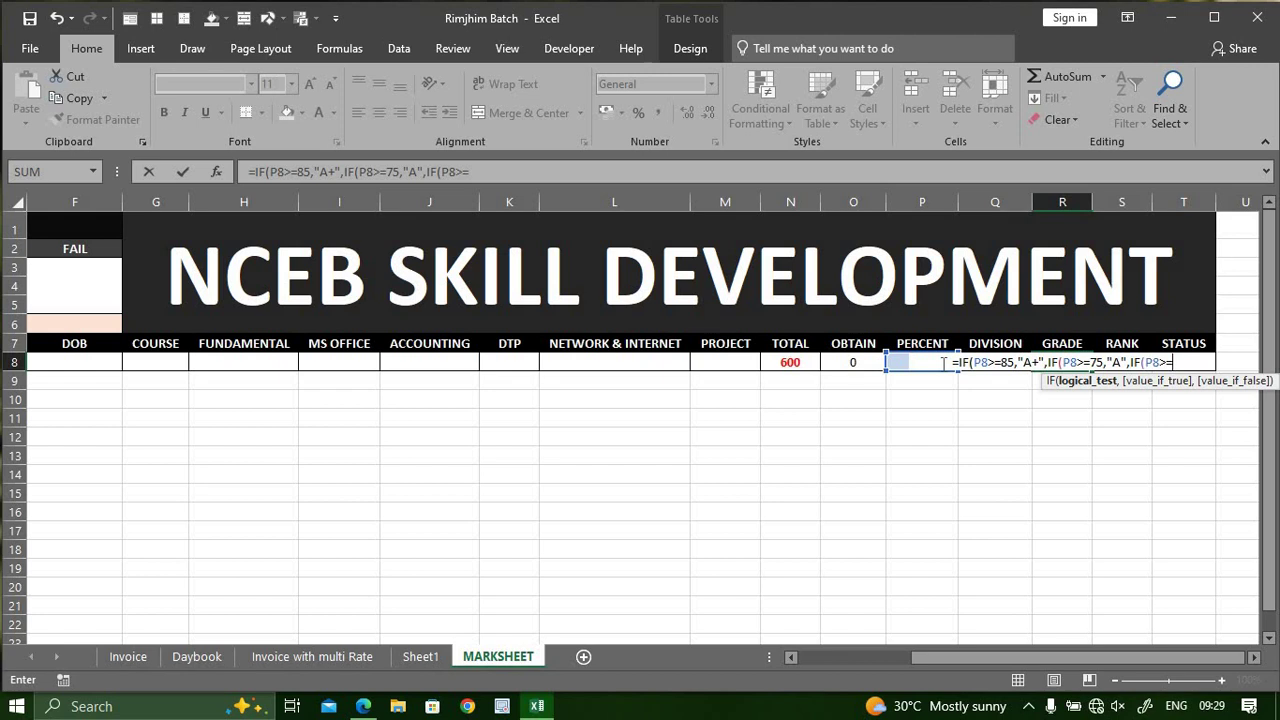
{"action": "type", "text": "65"}
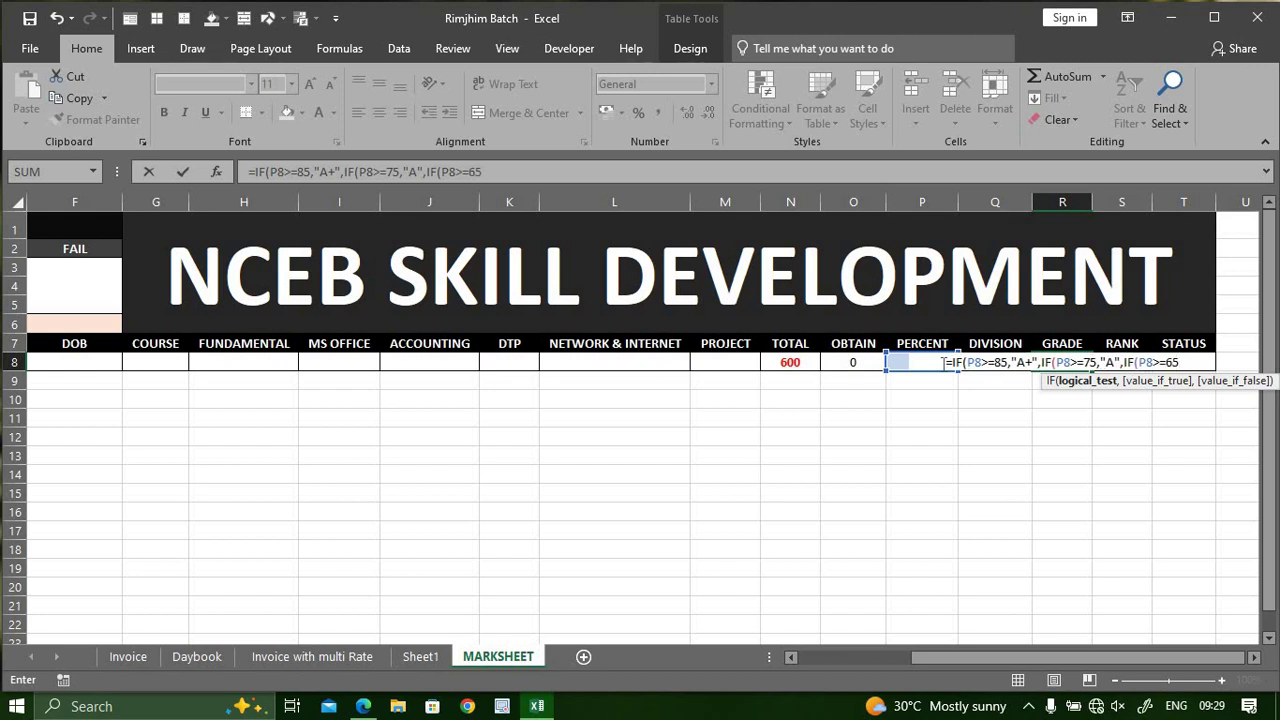
{"action": "type", "text": ","}
{"action": "type", "text": "\"B"}
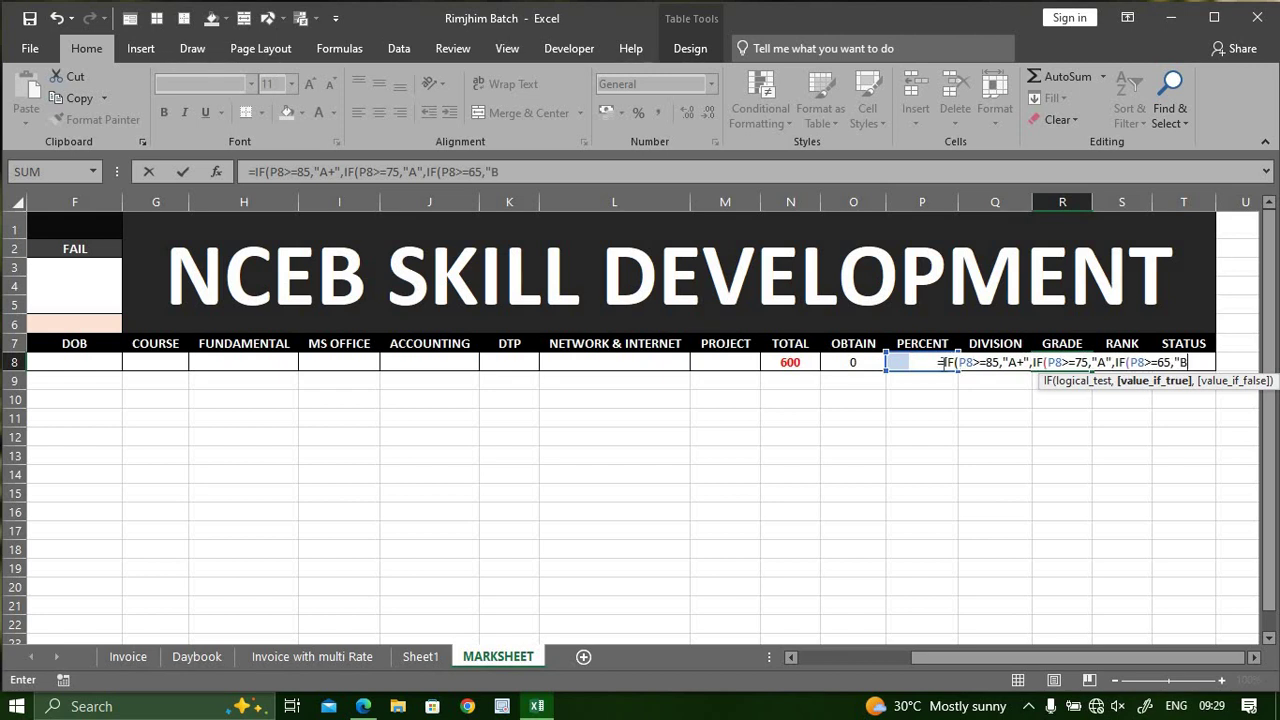
{"action": "type", "text": "\","}
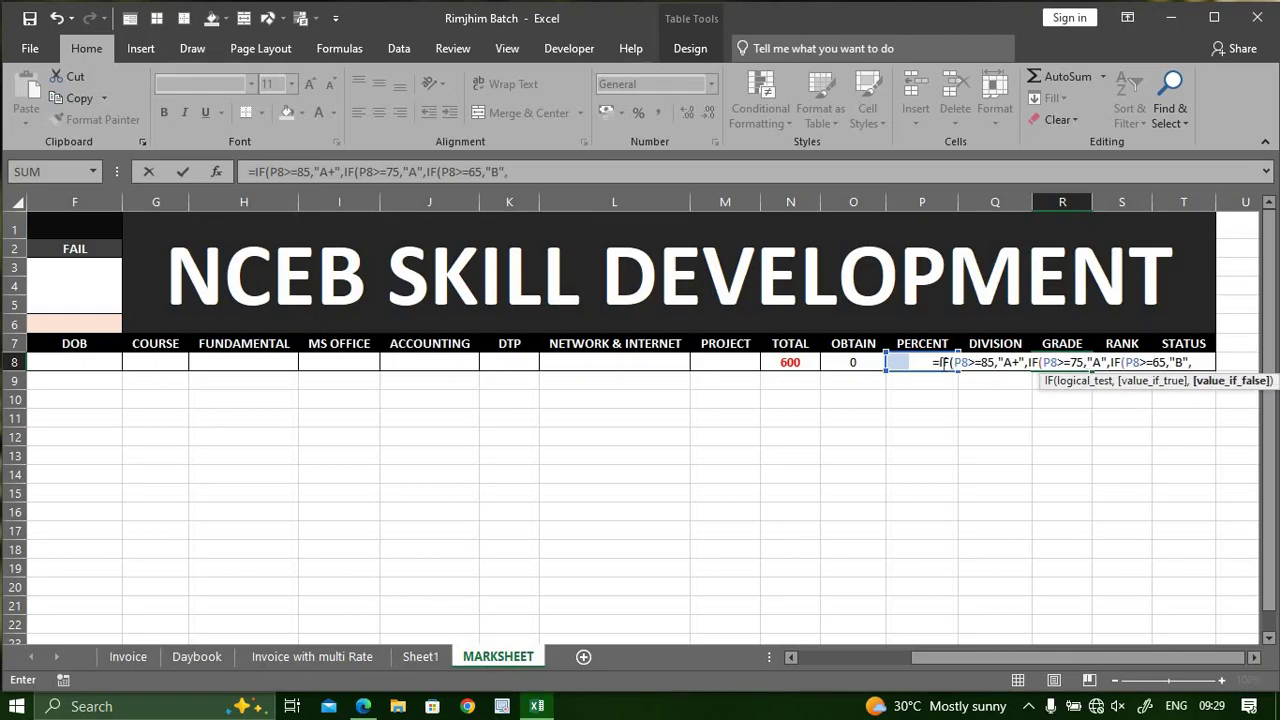
Nest a fourth IF in the GRADE formula that returns "C" when P8>=55
{"action": "type", "text": "IF"}
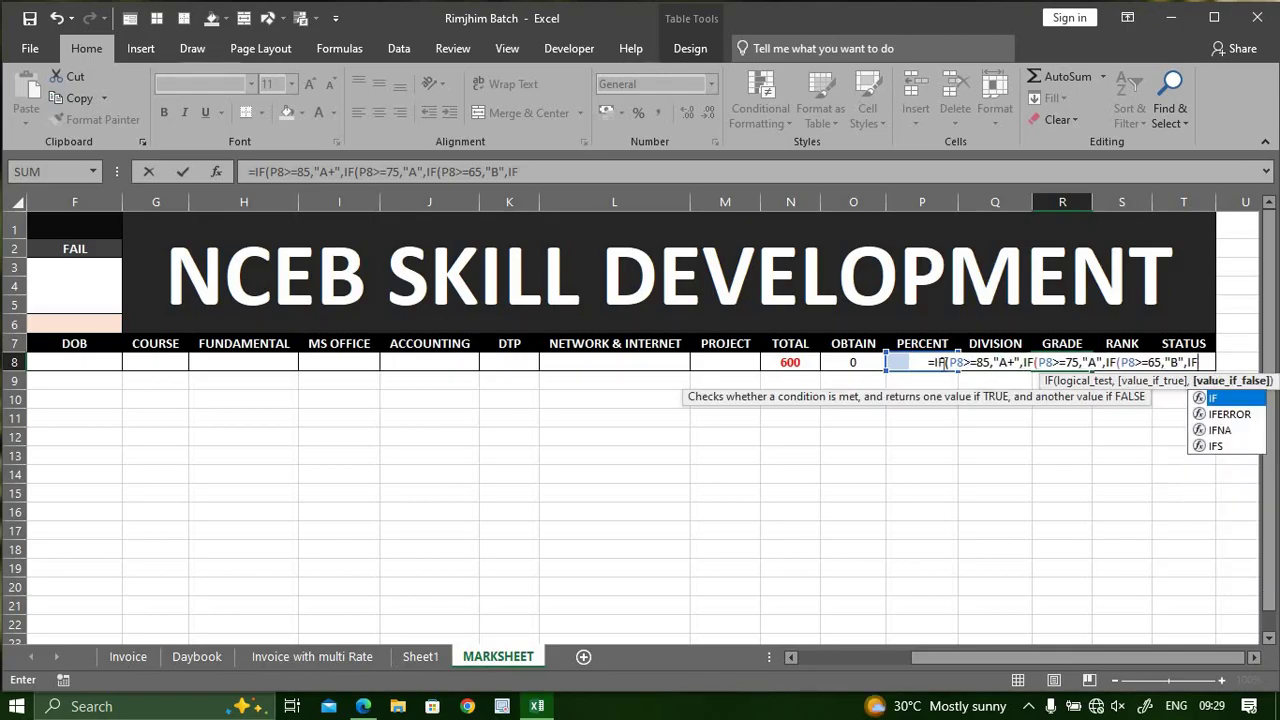
{"action": "type", "text": "("}
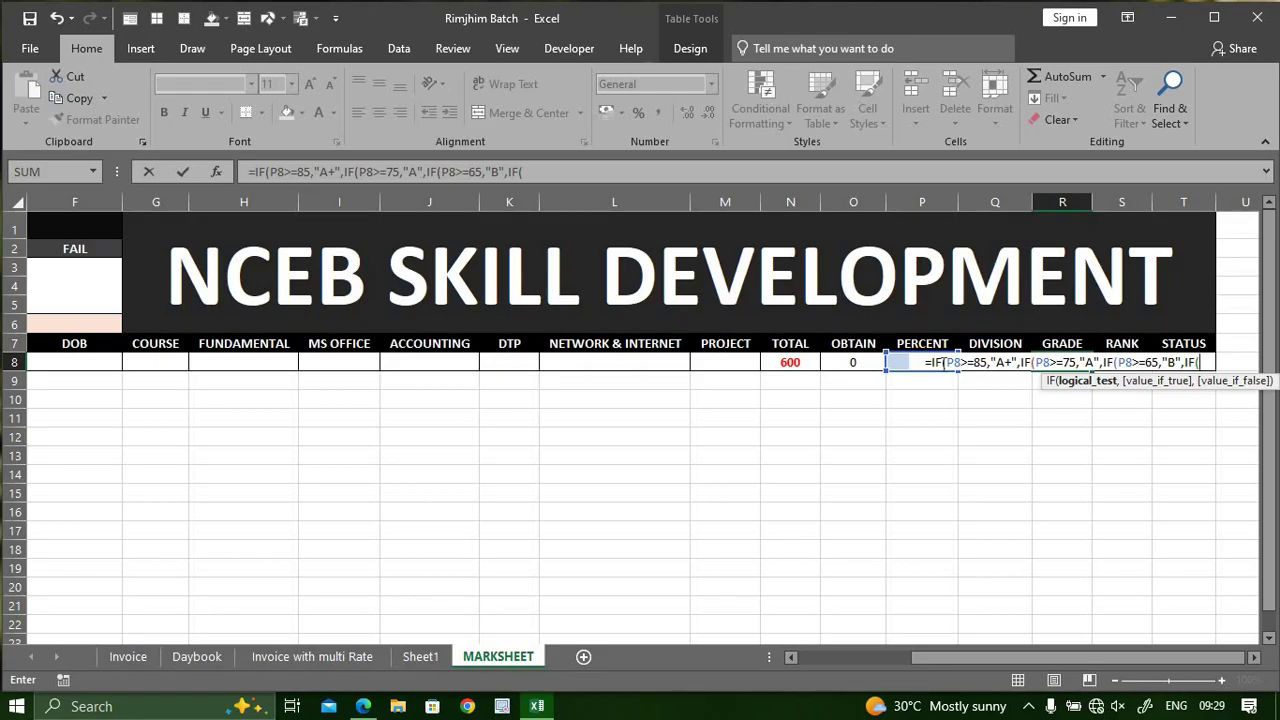
{"action": "left_click", "coordinate": [943, 363]}
{"action": "type", "text": ">="}
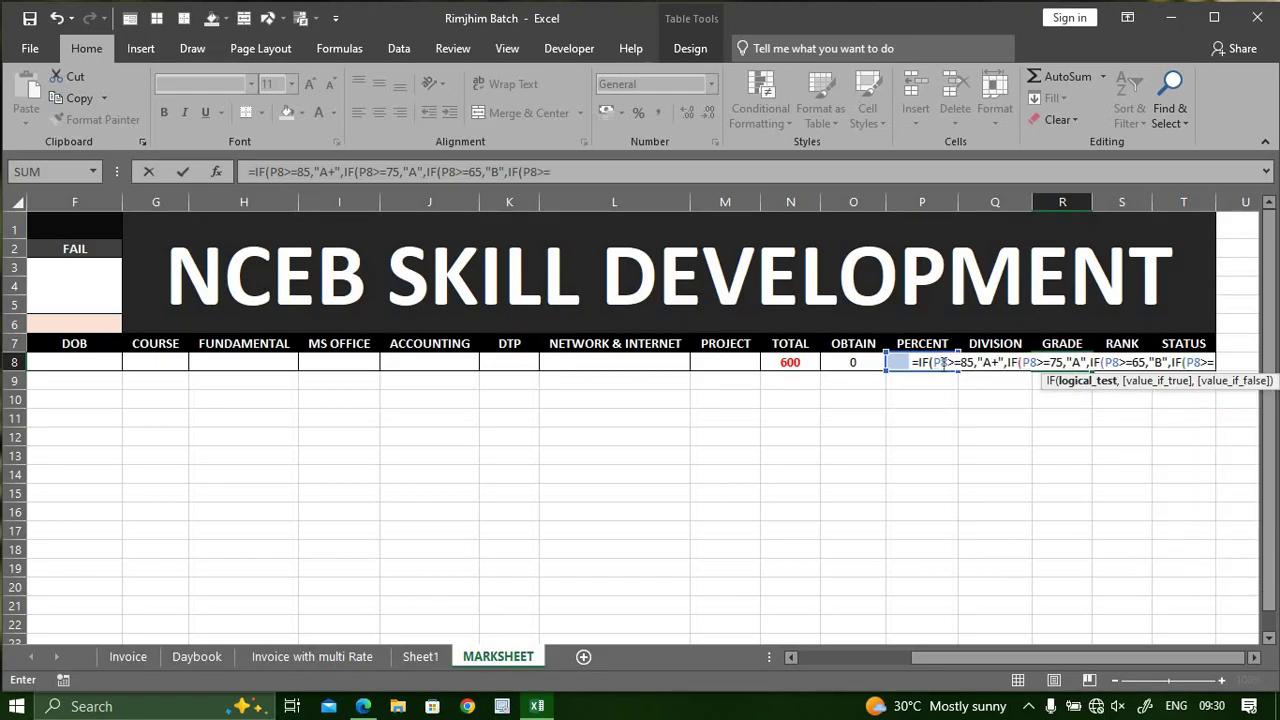
{"action": "type", "text": "55"}
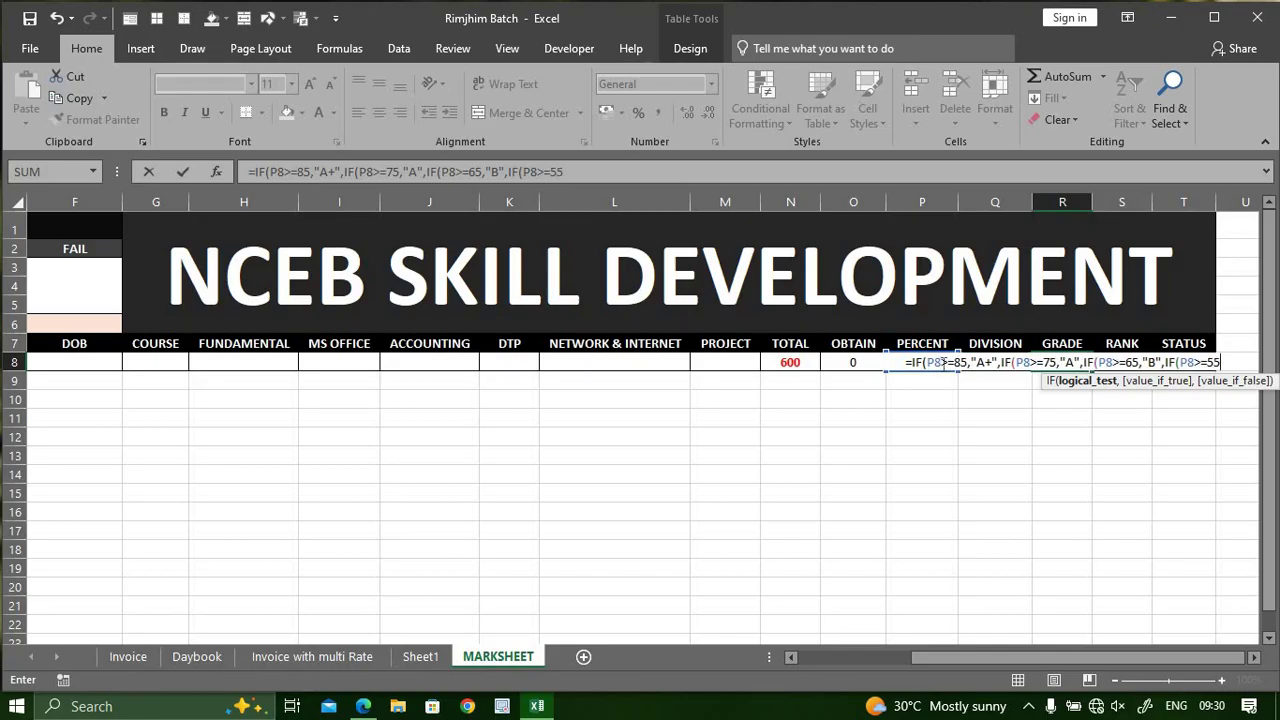
{"action": "type", "text": ",\""}
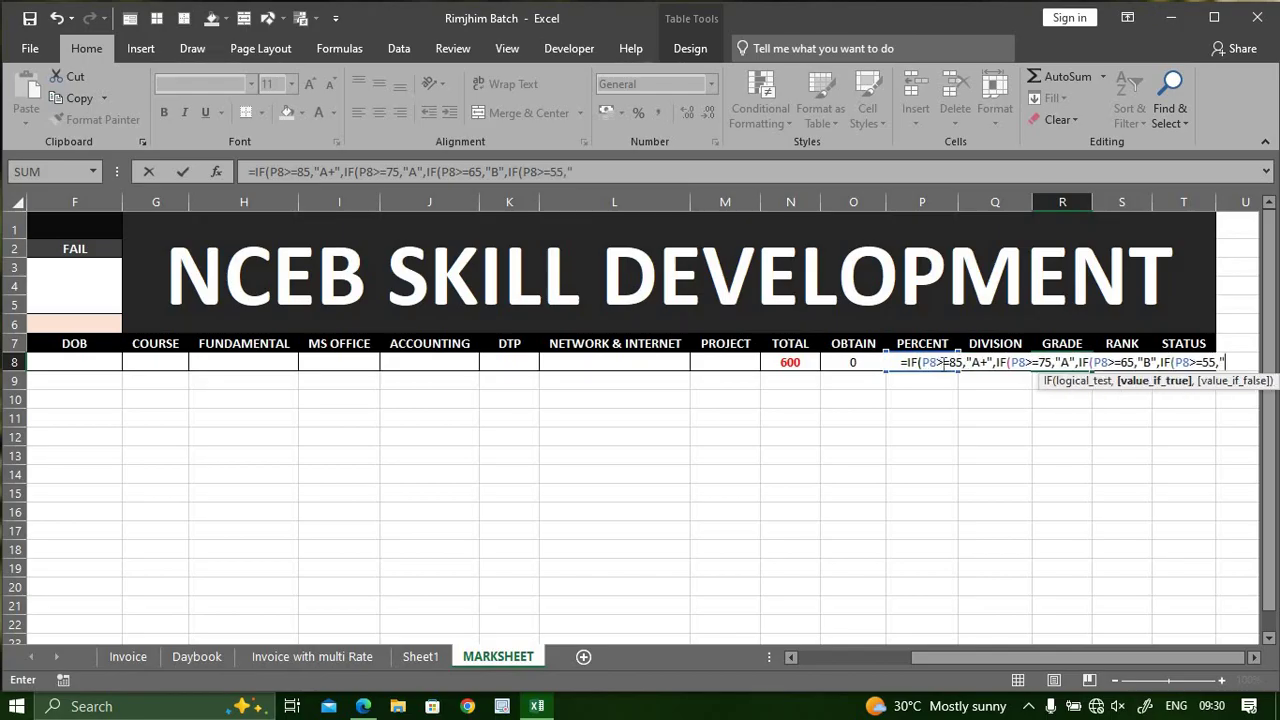
{"action": "type", "text": "C\""}
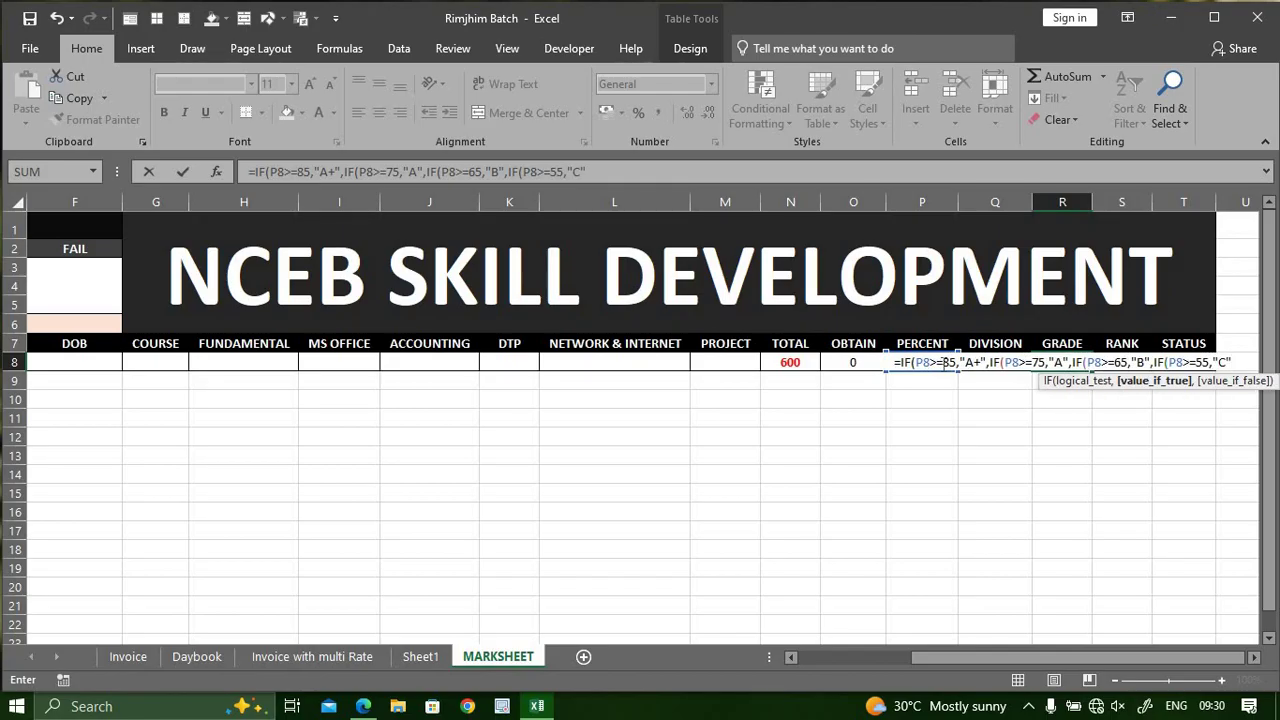
Nest a fifth IF in the GRADE formula that returns "D" when P8>=40
{"action": "type", "text": ",IF"}
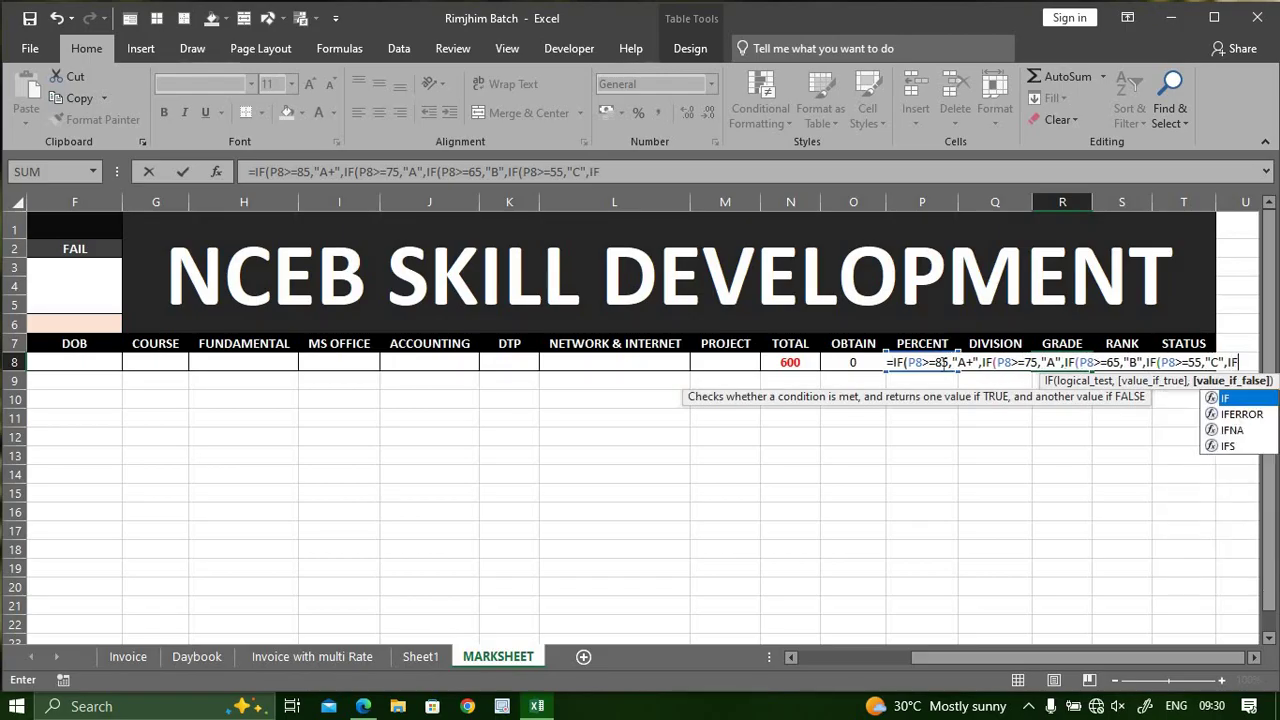
{"action": "type", "text": "(P8"}
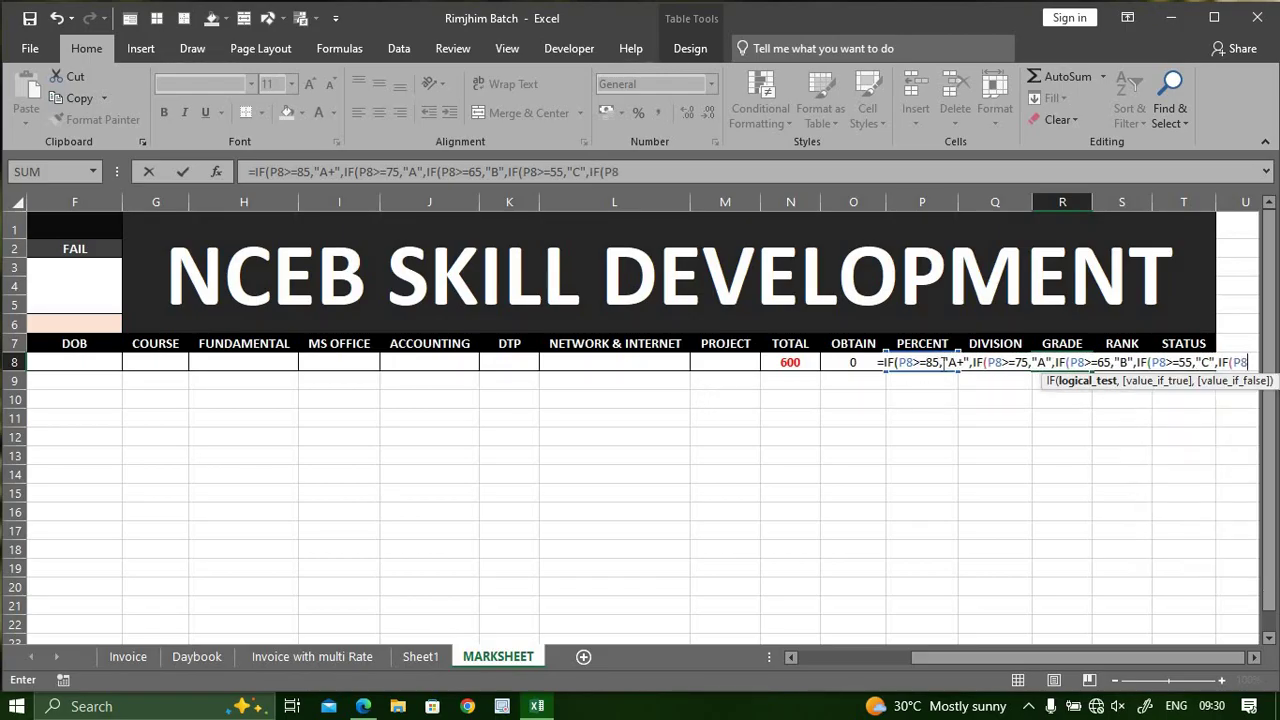
{"action": "type", "text": ">=4"}
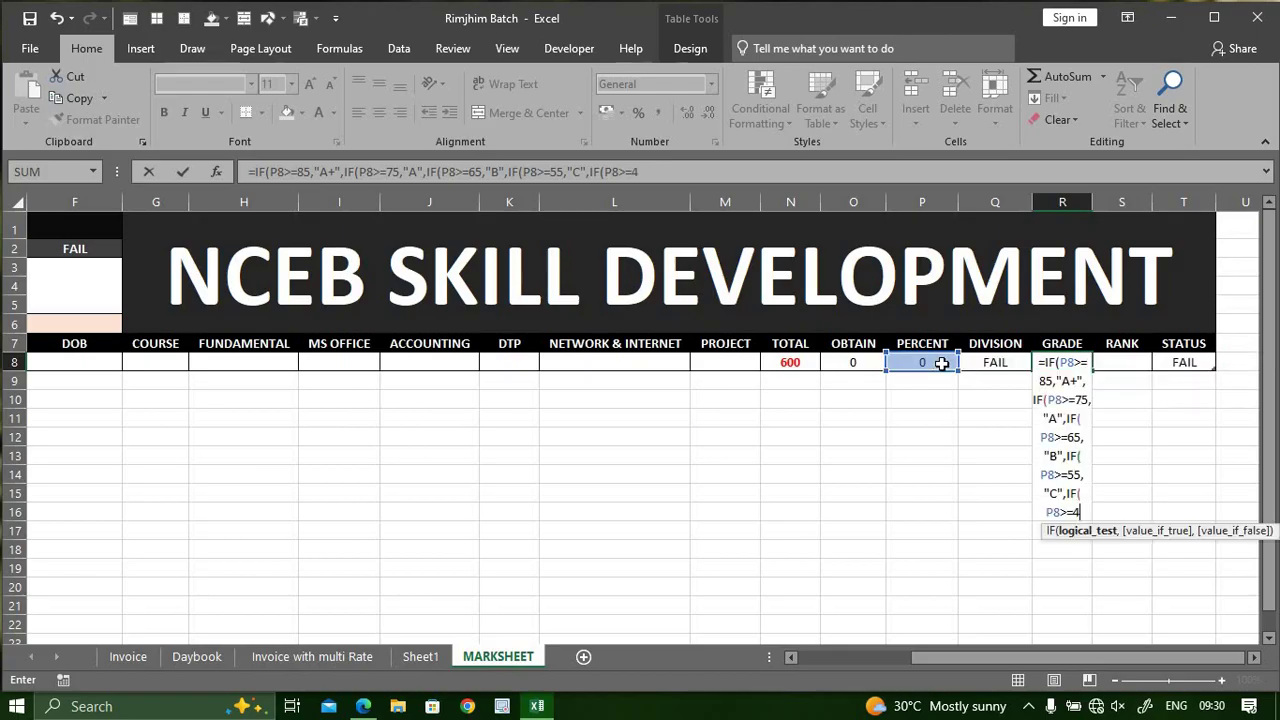
{"action": "type", "text": "0,\""}
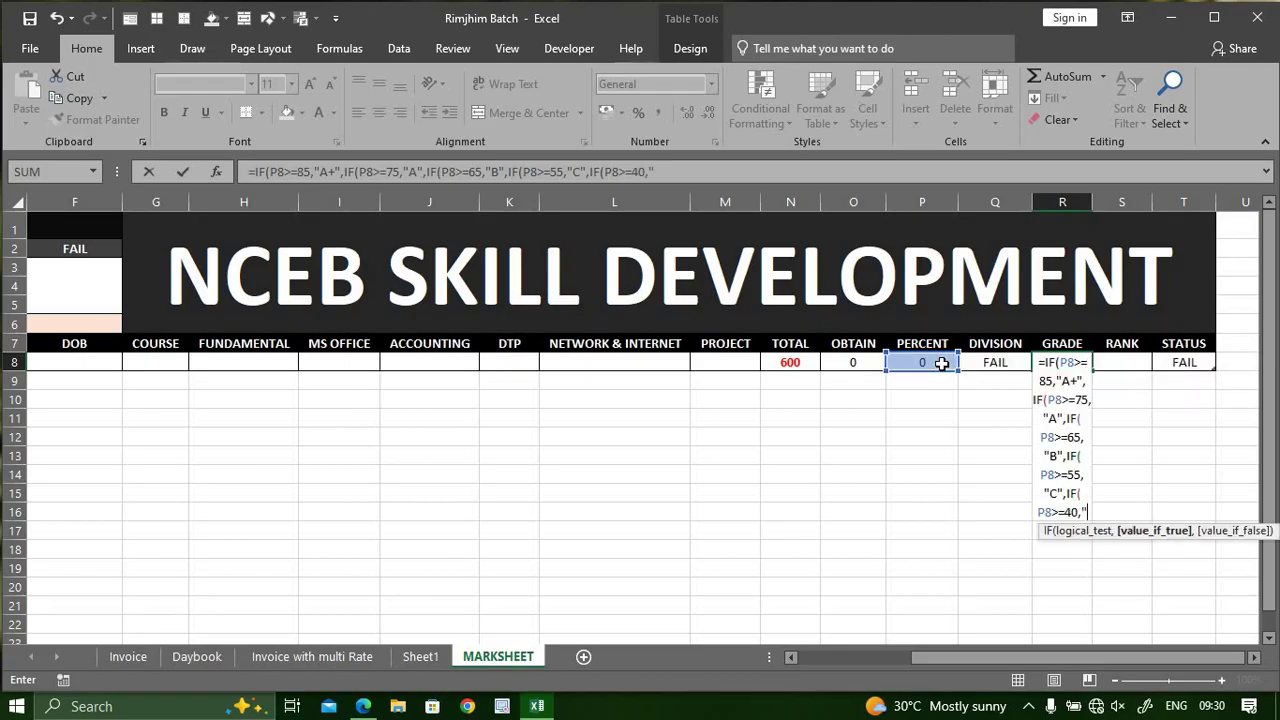
{"action": "type", "text": "D"}
{"action": "type", "text": "\","}
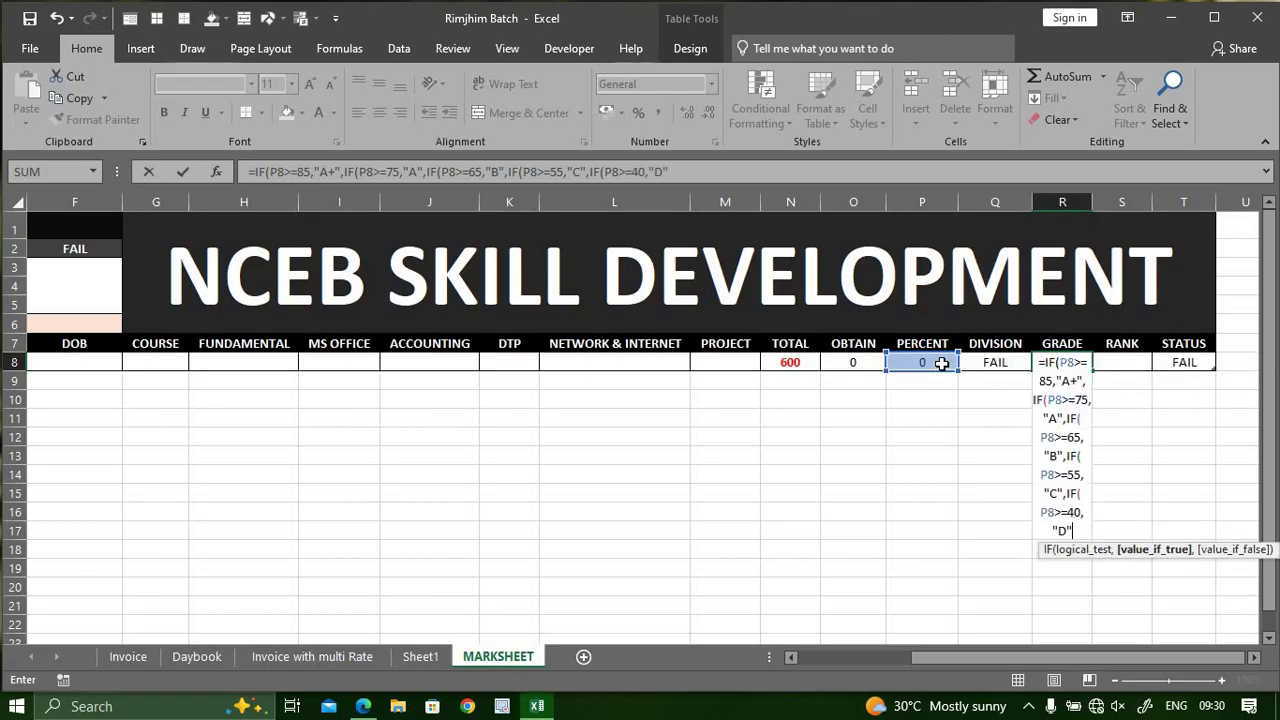
Nest a sixth IF in the GRADE formula that returns "E" when P8>=33
{"action": "type", "text": "IF"}
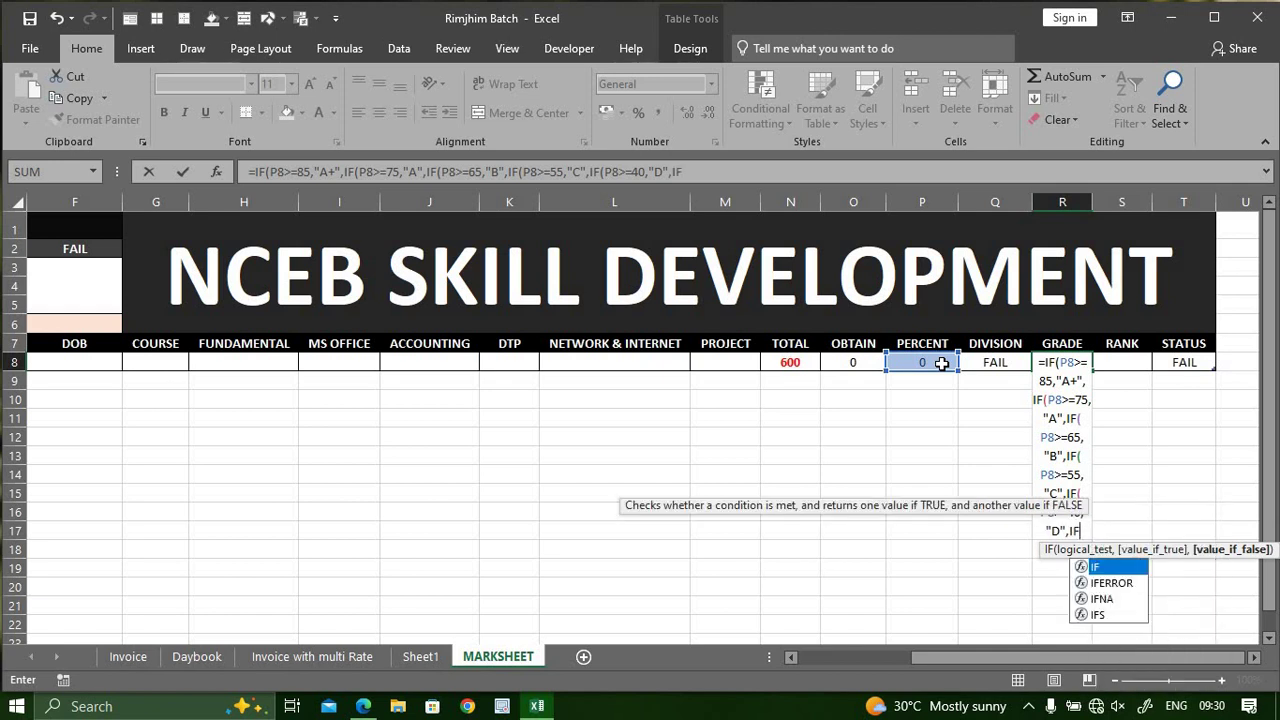
{"action": "type", "text": "(P8"}
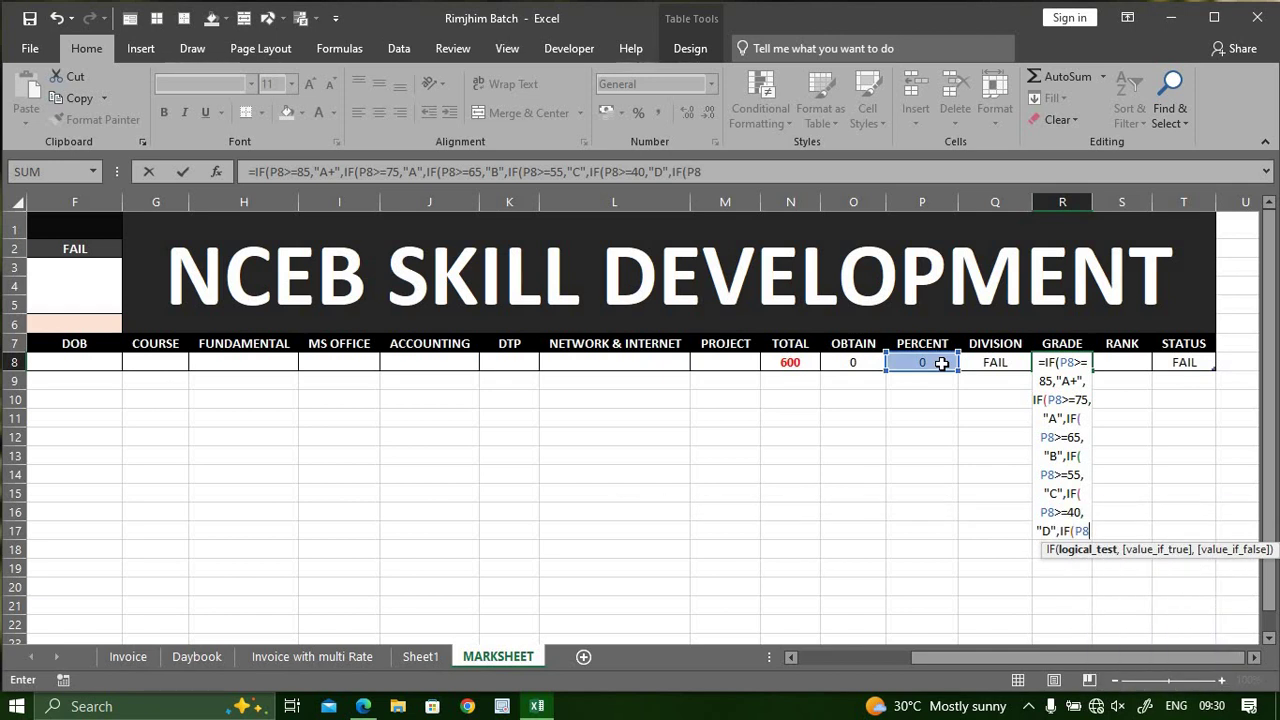
{"action": "type", "text": ">"}
{"action": "type", "text": "="}
{"action": "type", "text": "33"}
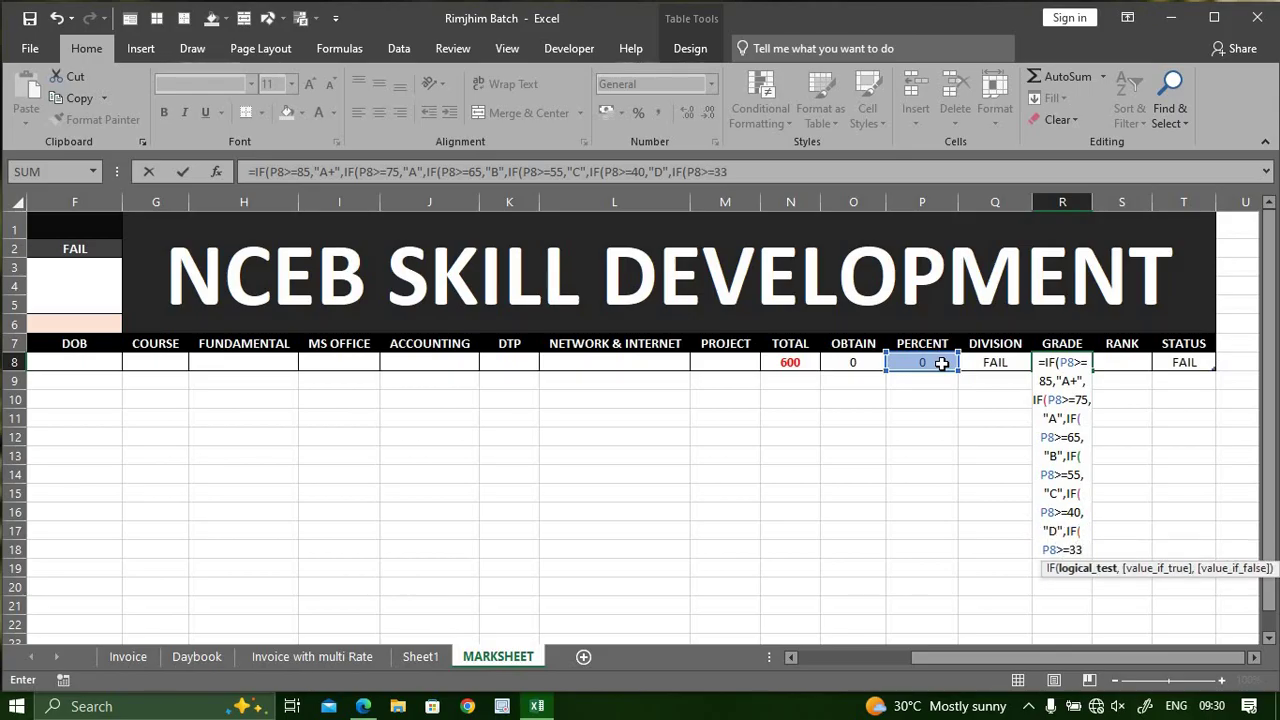
{"action": "type", "text": ",\"E"}
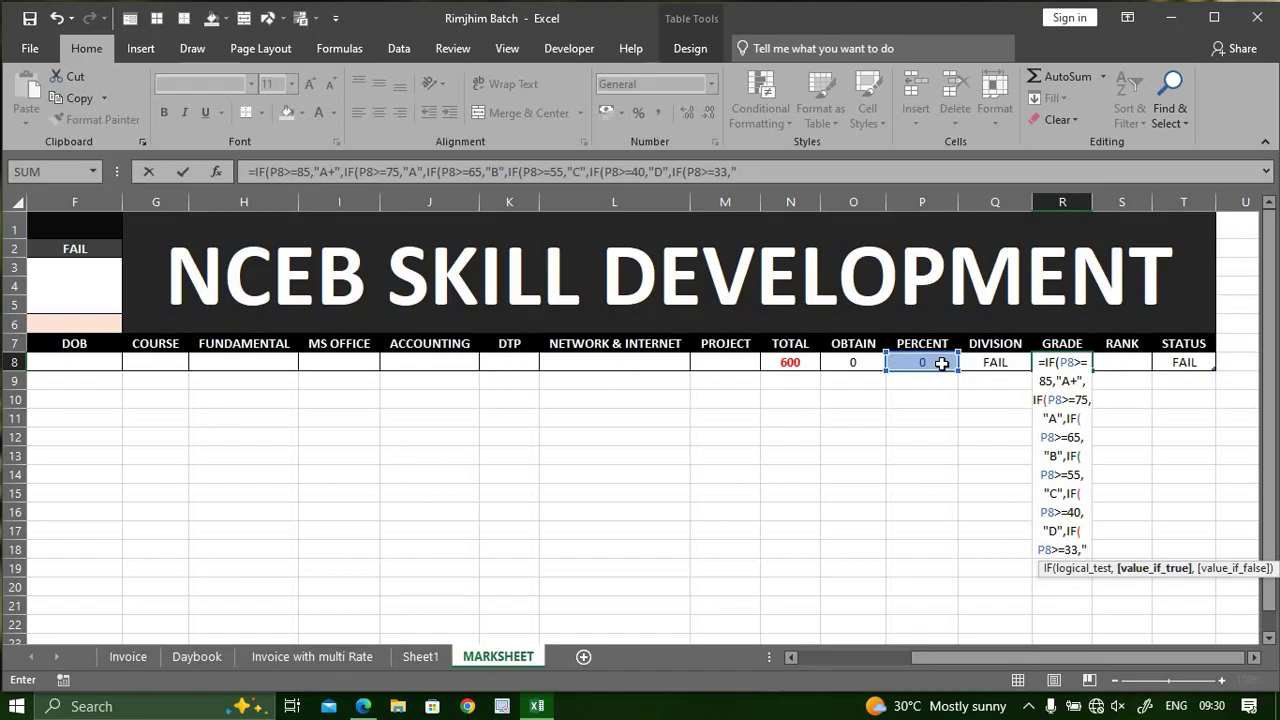
{"action": "type", "text": "\","}
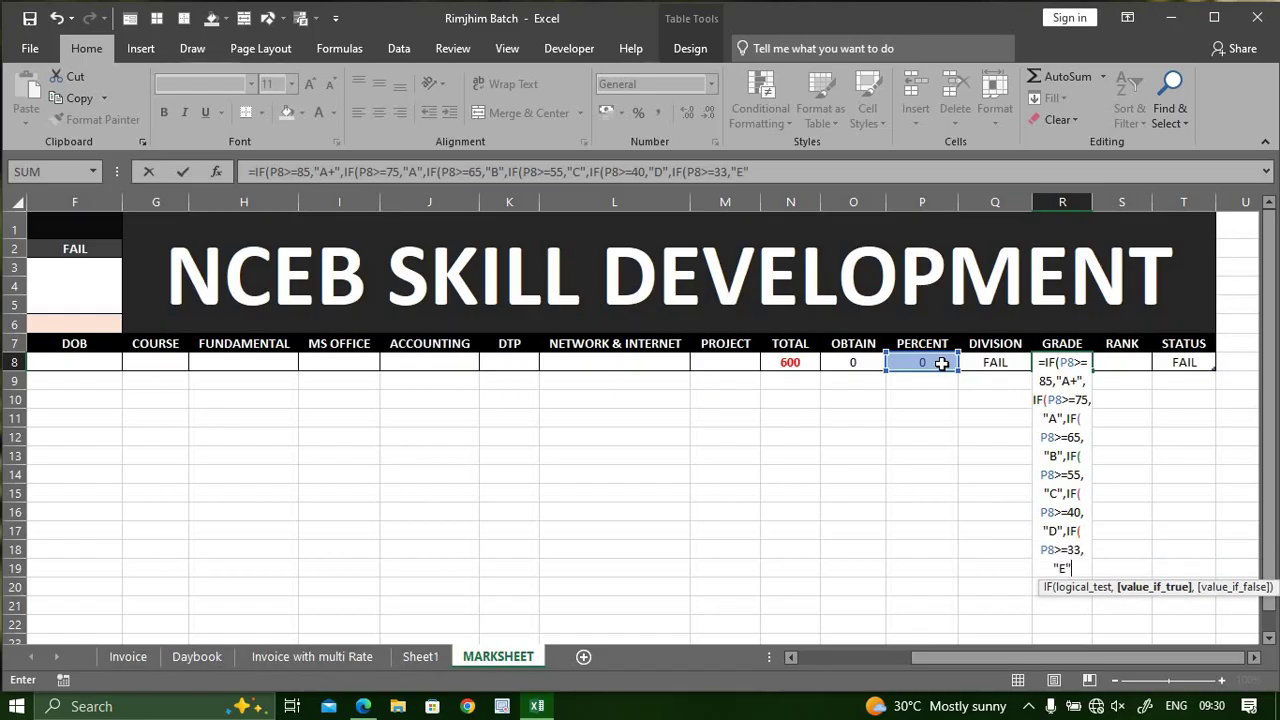
Finish the GRADE formula with "F" as the fallback value, close all six IFs and enter it
{"action": "type", "text": "I"}
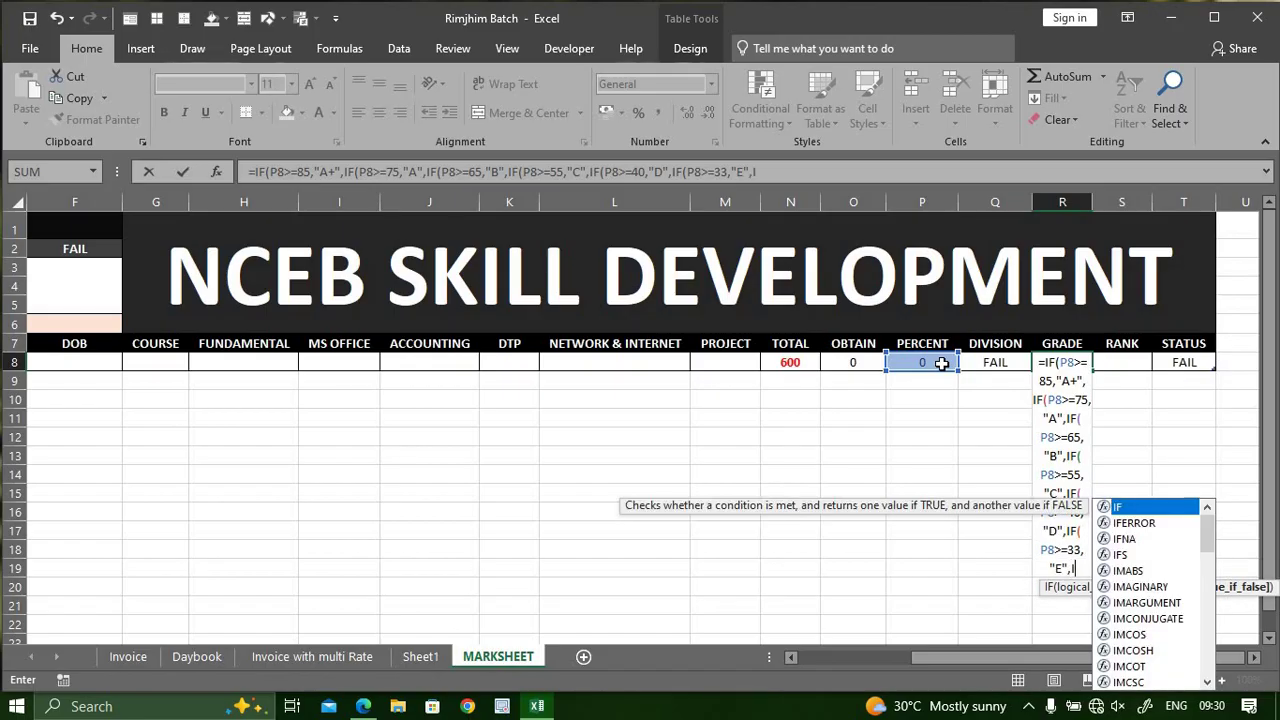
{"action": "key", "text": "BackSpace"}
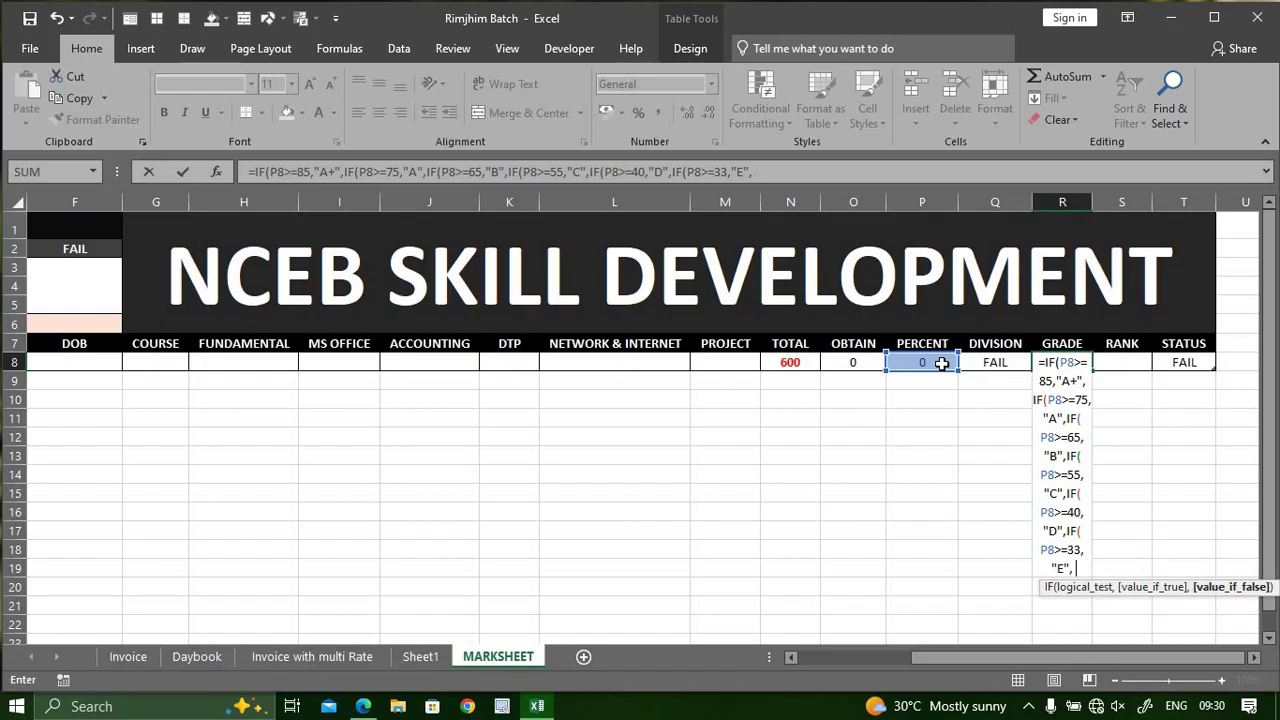
{"action": "type", "text": "\"F\""}
{"action": "type", "text": ")))))"}
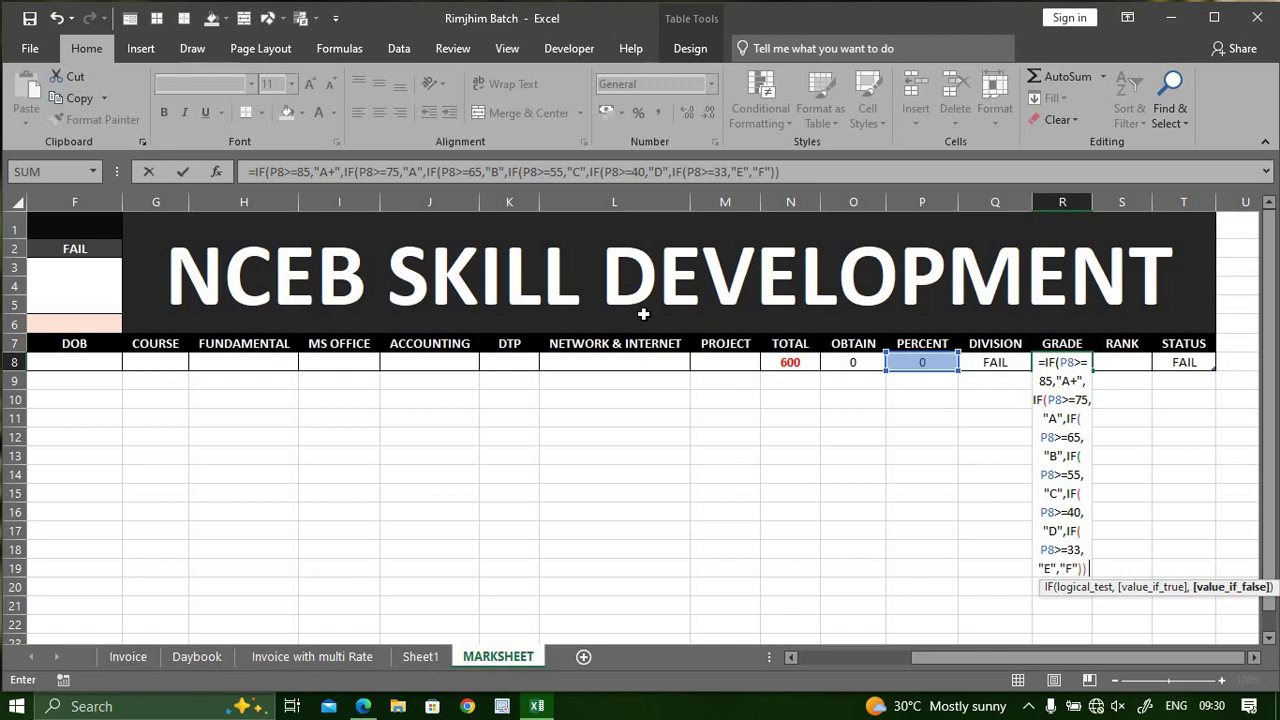
{"action": "type", "text": ")"}
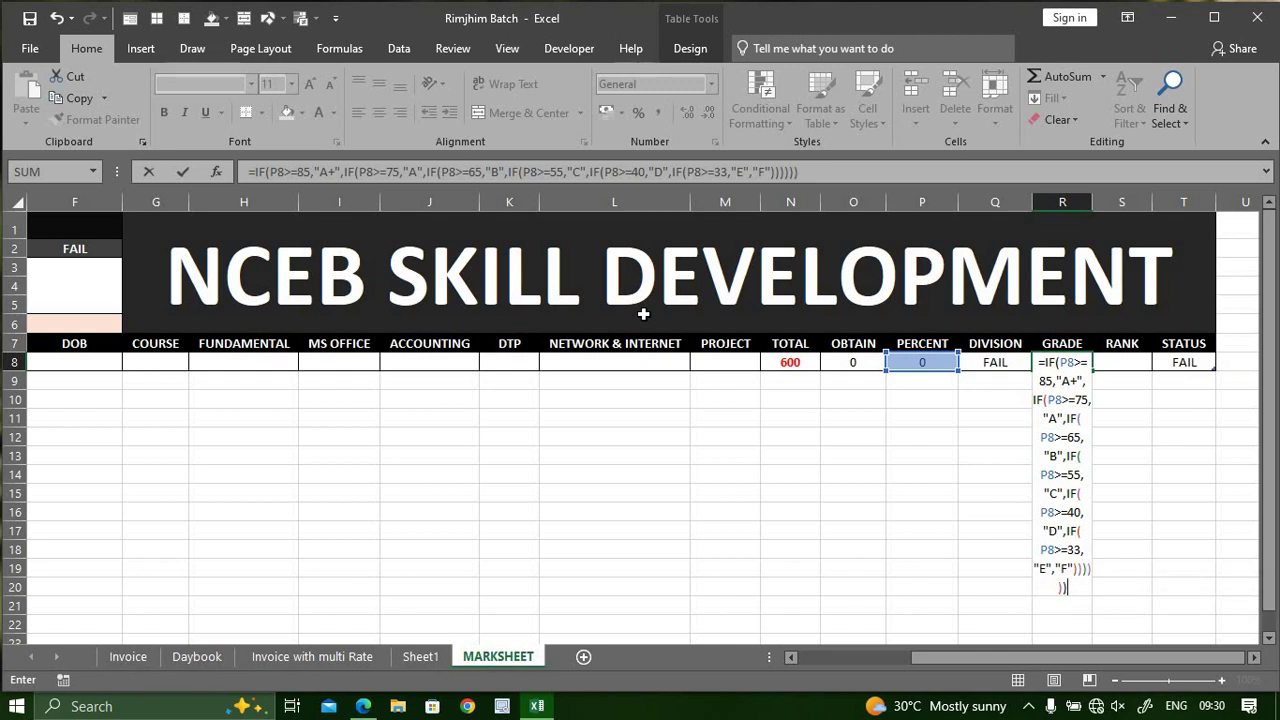
{"action": "key", "text": "Return"}
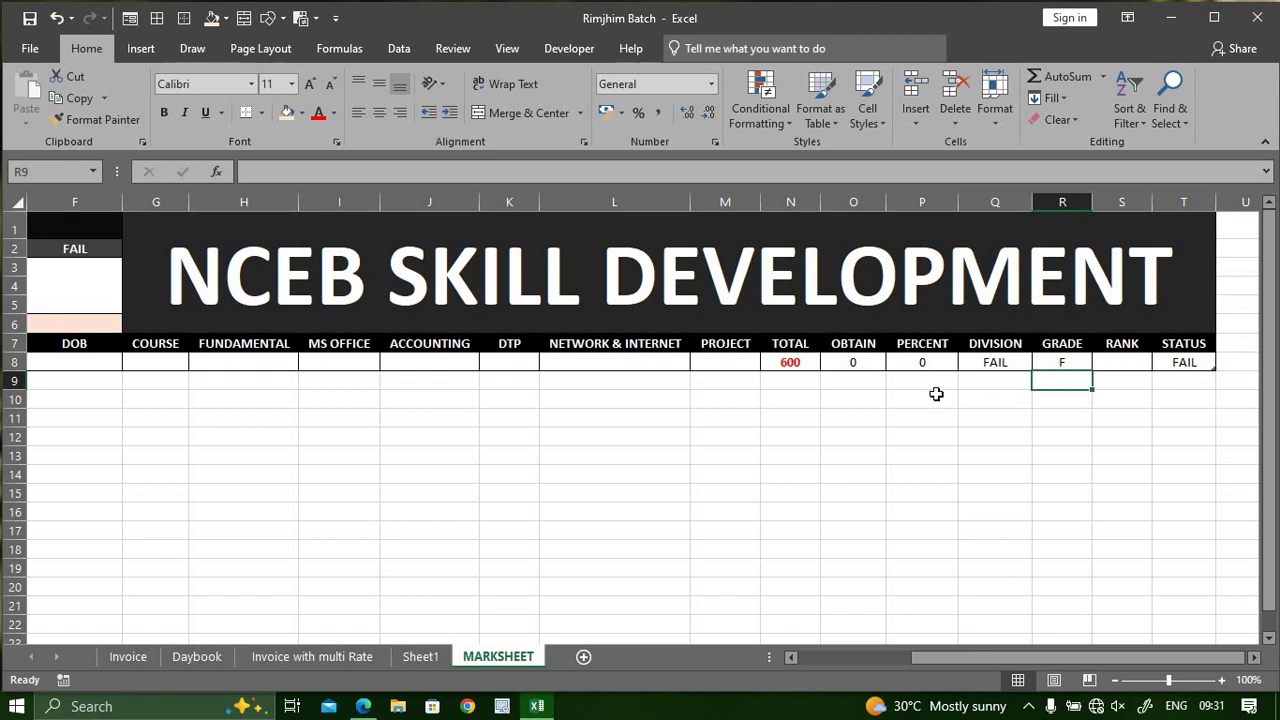
Start a Text That Contains conditional formatting rule for "FAIL" on DIVISION cell Q8 and STATUS cell T8, using a custom format
{"action": "left_click", "coordinate": [996, 362]}
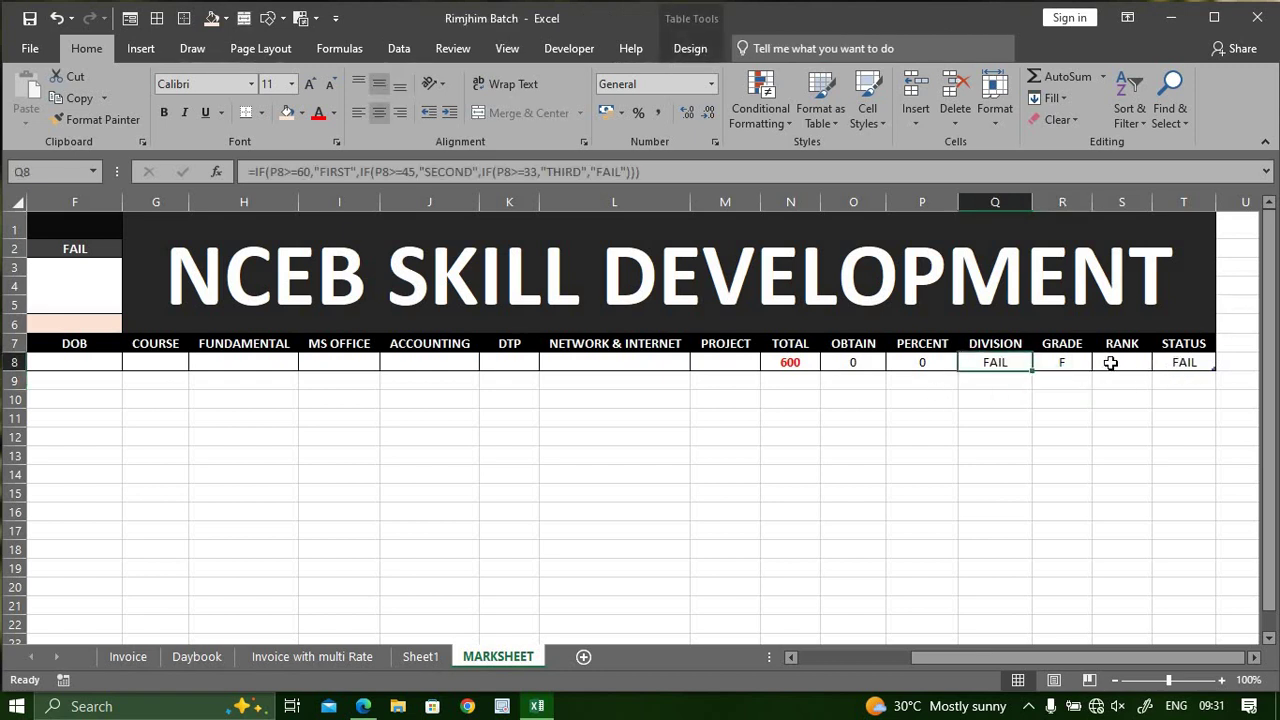
{"action": "left_click", "coordinate": [1198, 363], "text": "ctrl"}
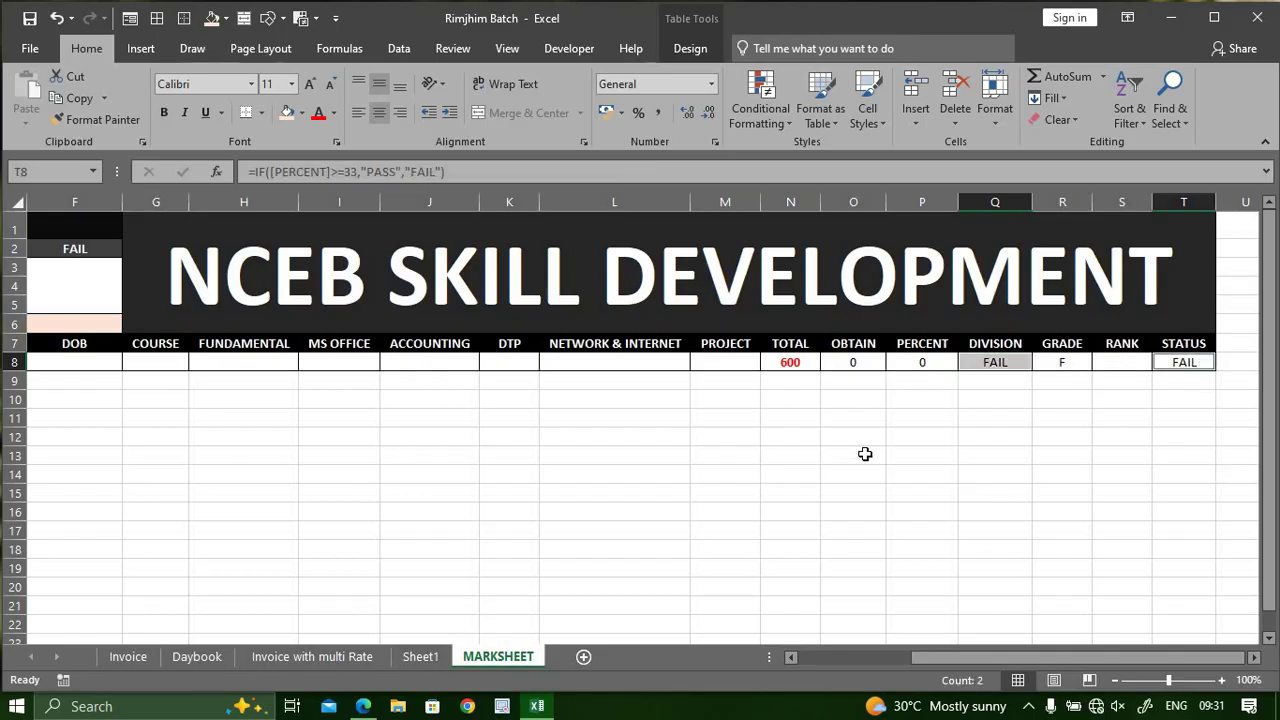
{"action": "left_click", "coordinate": [749, 99]}
{"action": "mouse_move", "coordinate": [835, 157]}
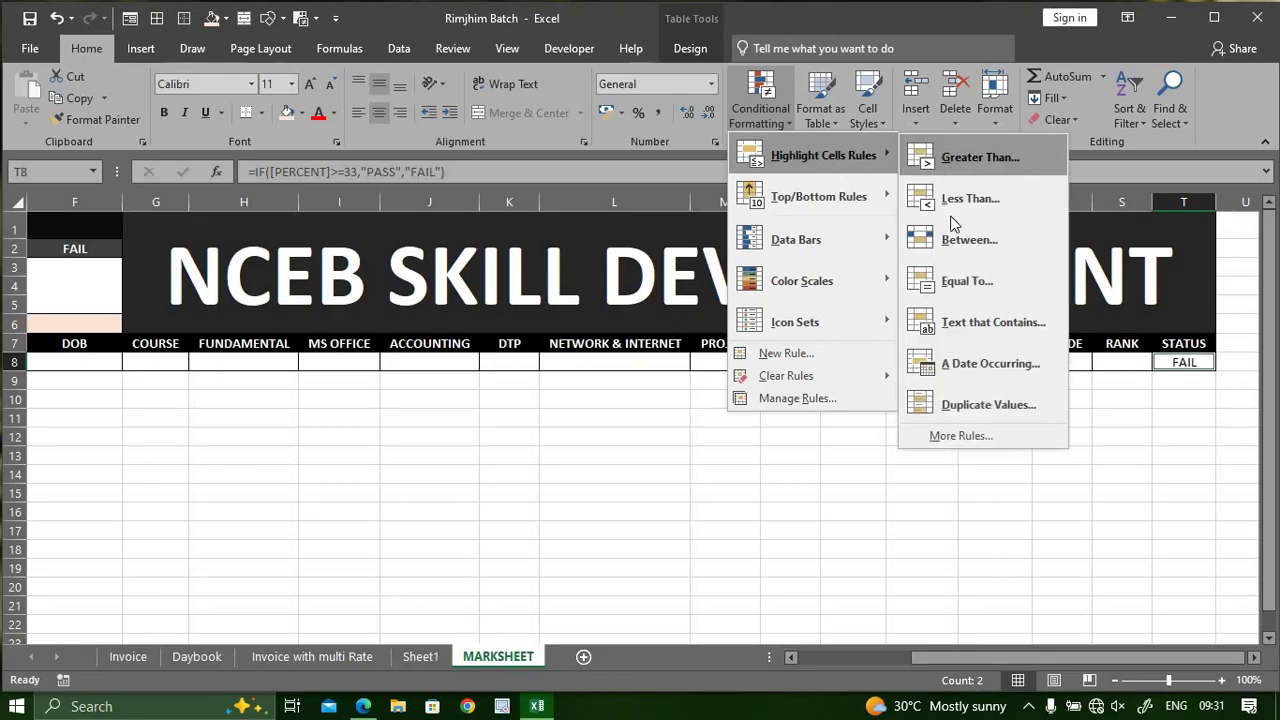
{"action": "left_click", "coordinate": [994, 329]}
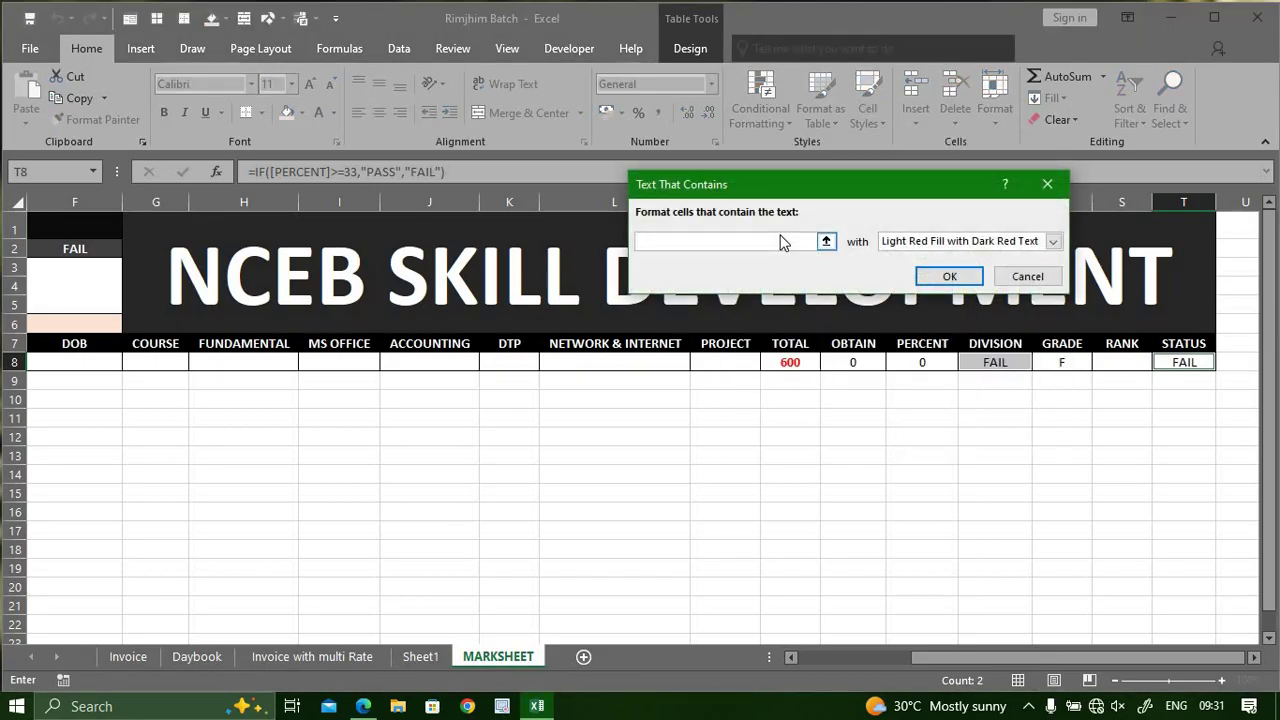
{"action": "type", "text": "FAIL"}
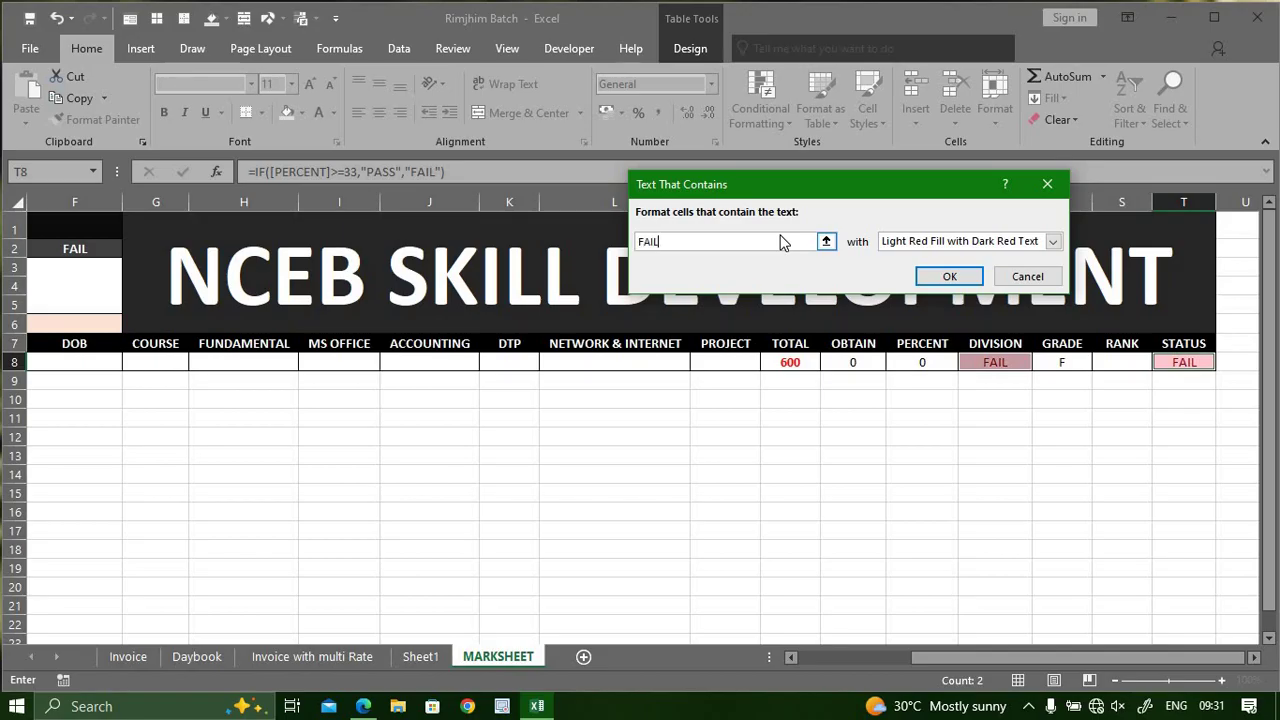
{"action": "left_click", "coordinate": [1011, 246]}
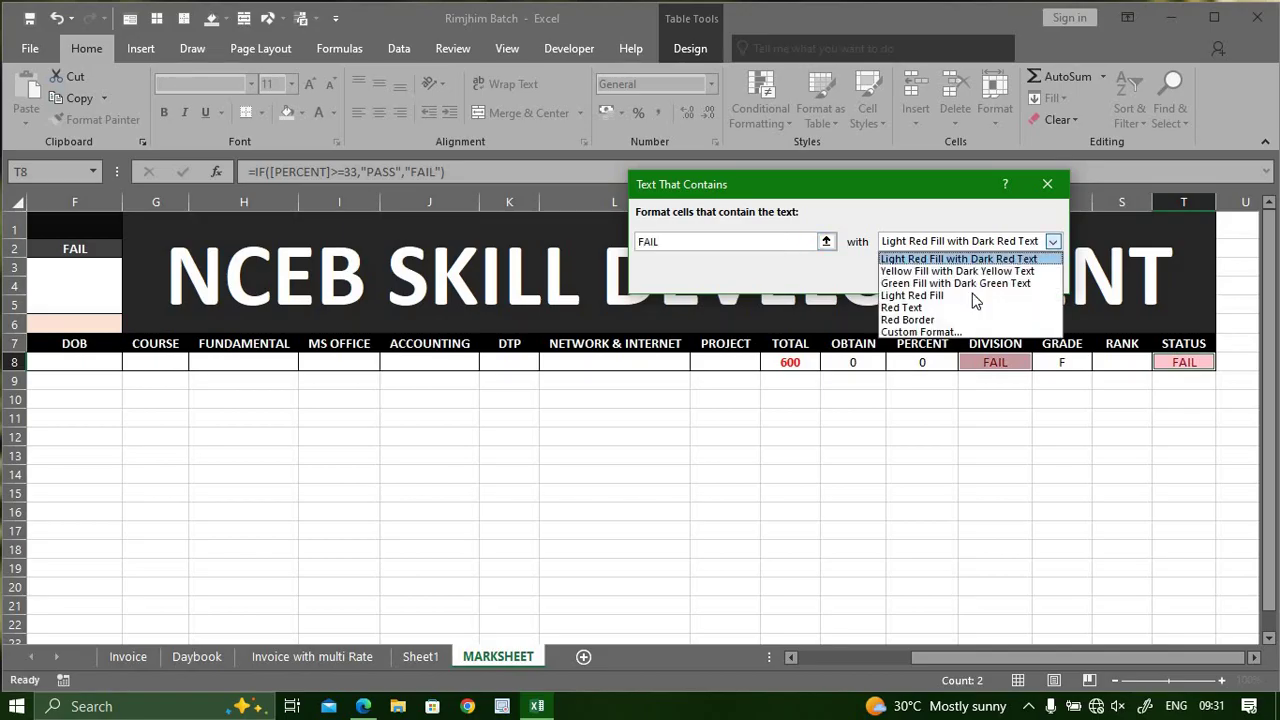
{"action": "left_click", "coordinate": [945, 340]}
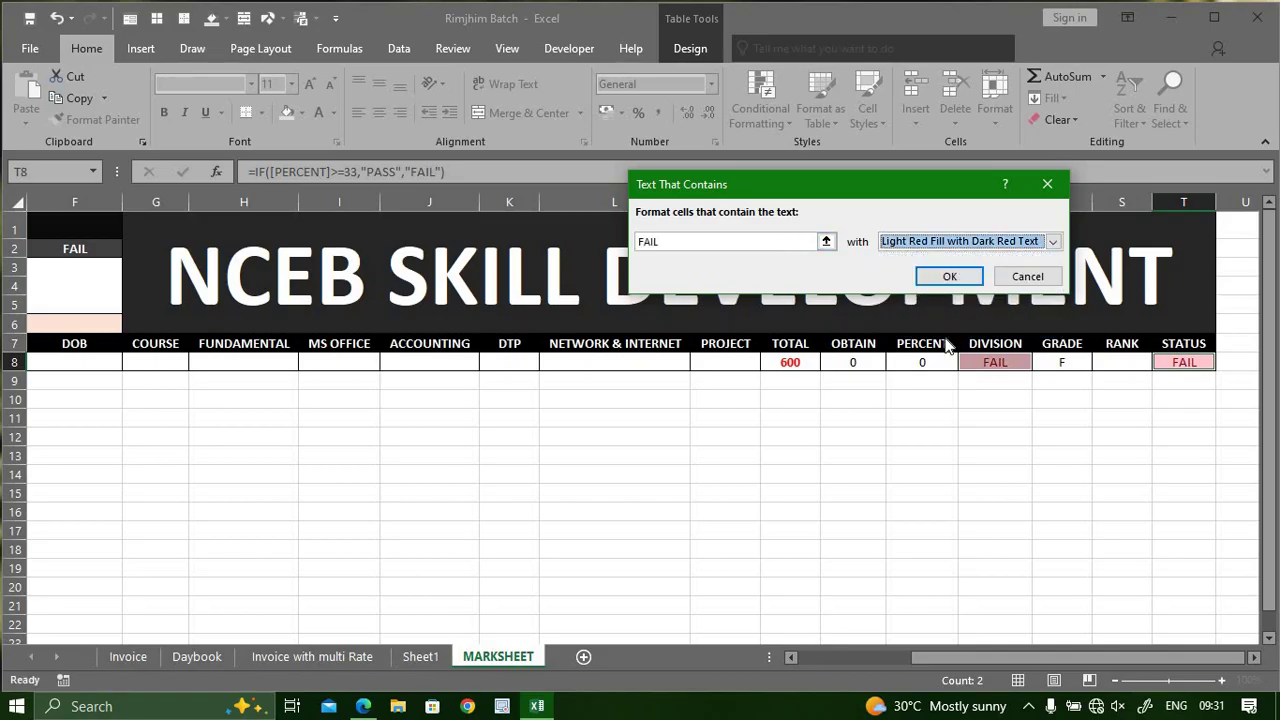
{"action": "left_click", "coordinate": [967, 237]}
{"action": "left_click", "coordinate": [932, 332]}
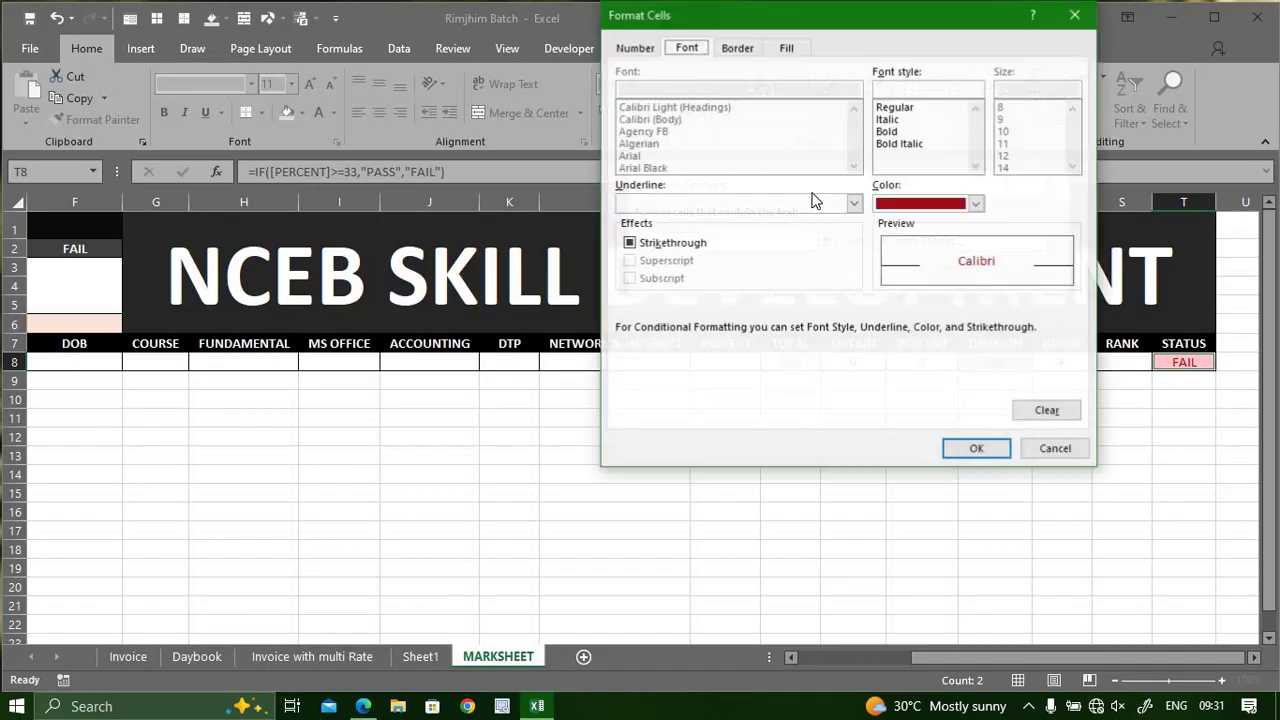
Give the FAIL rule a red fill with bold white text and apply the rule
{"action": "left_click", "coordinate": [789, 44]}
{"action": "left_click", "coordinate": [649, 231]}
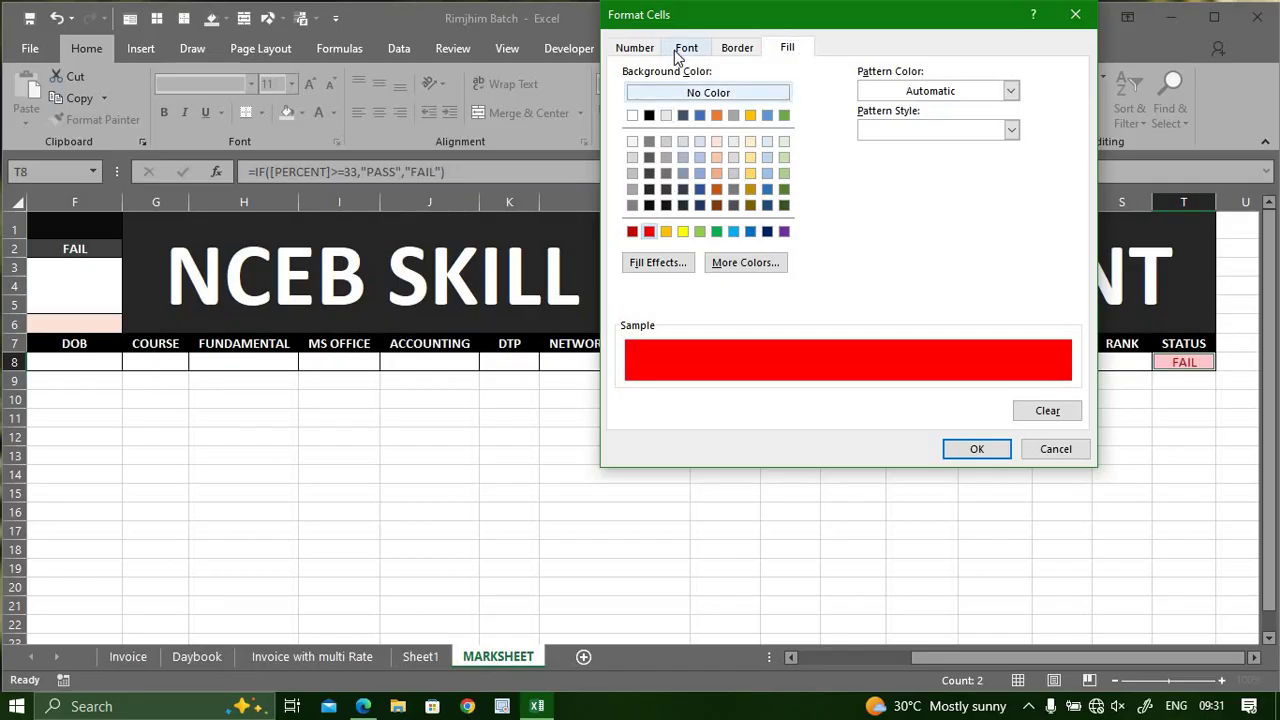
{"action": "left_click", "coordinate": [686, 47]}
{"action": "left_click", "coordinate": [896, 131]}
{"action": "left_click", "coordinate": [976, 203]}
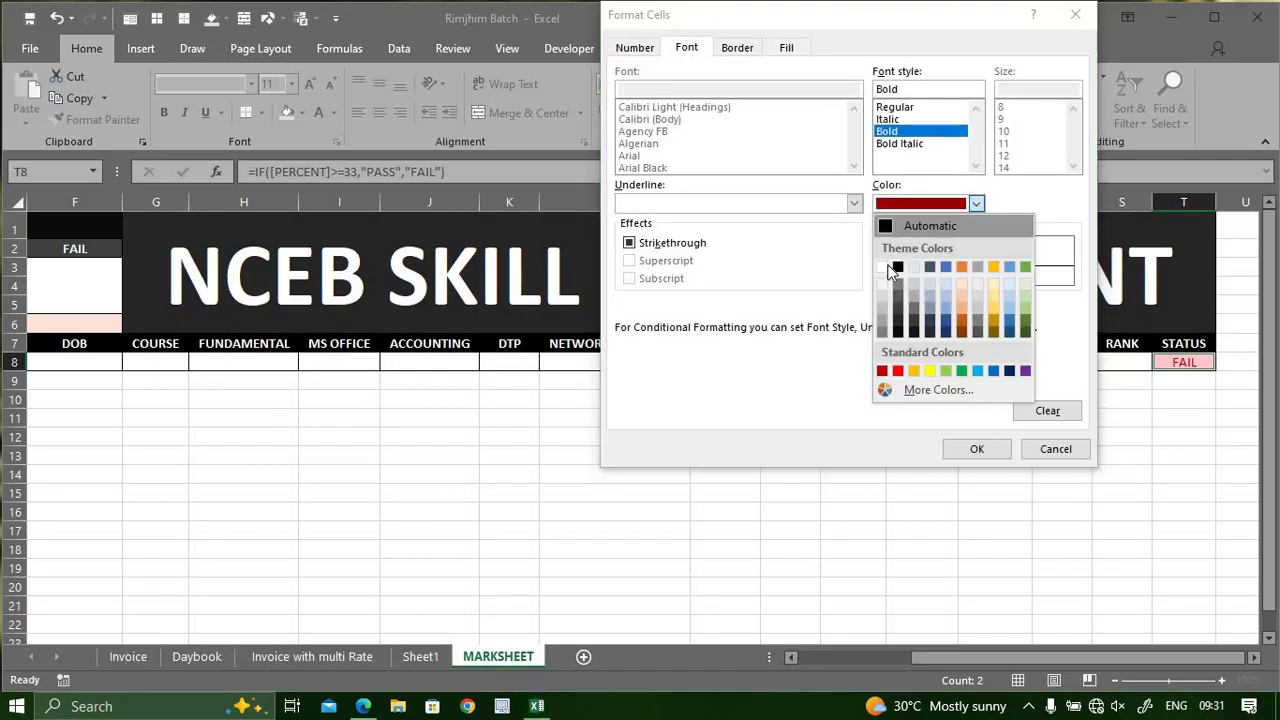
{"action": "left_click", "coordinate": [884, 263]}
{"action": "left_click", "coordinate": [963, 449]}
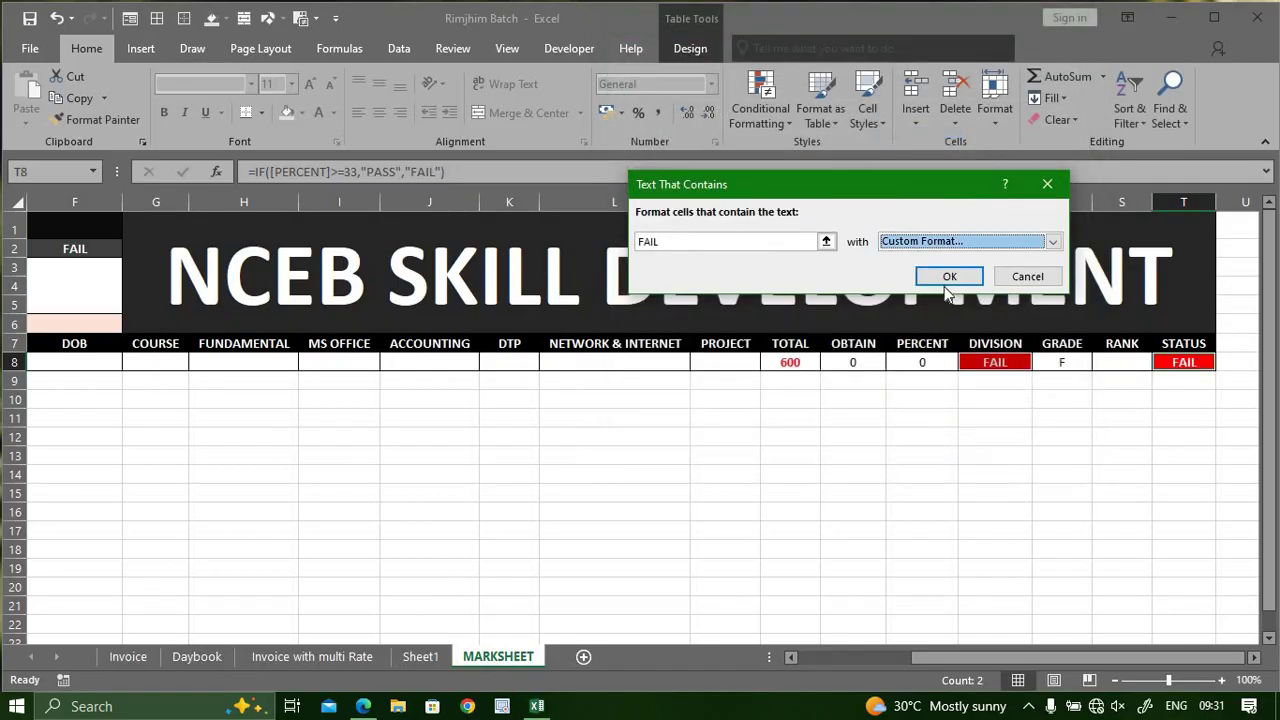
{"action": "left_click", "coordinate": [948, 281]}
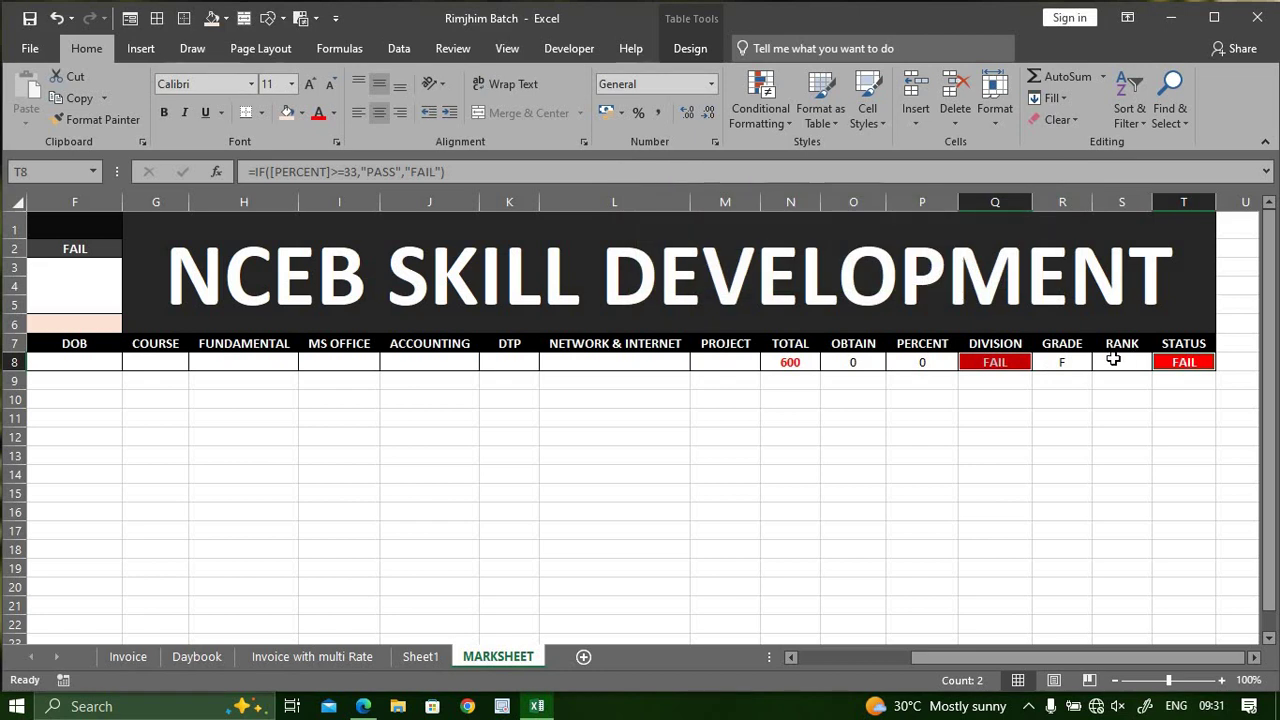
Start a Text That Contains conditional formatting rule for "PASS" on STATUS cell T8, using a custom format
{"action": "left_click", "coordinate": [1182, 364]}
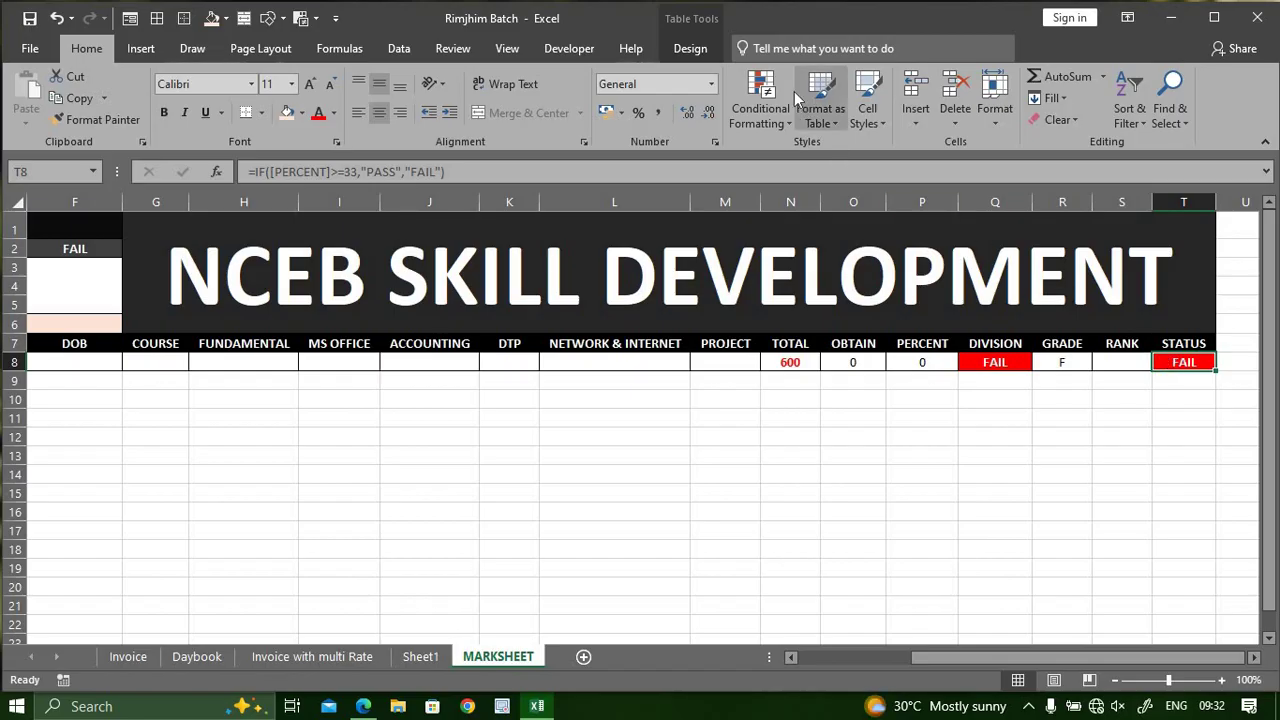
{"action": "left_click", "coordinate": [770, 108]}
{"action": "mouse_move", "coordinate": [834, 162]}
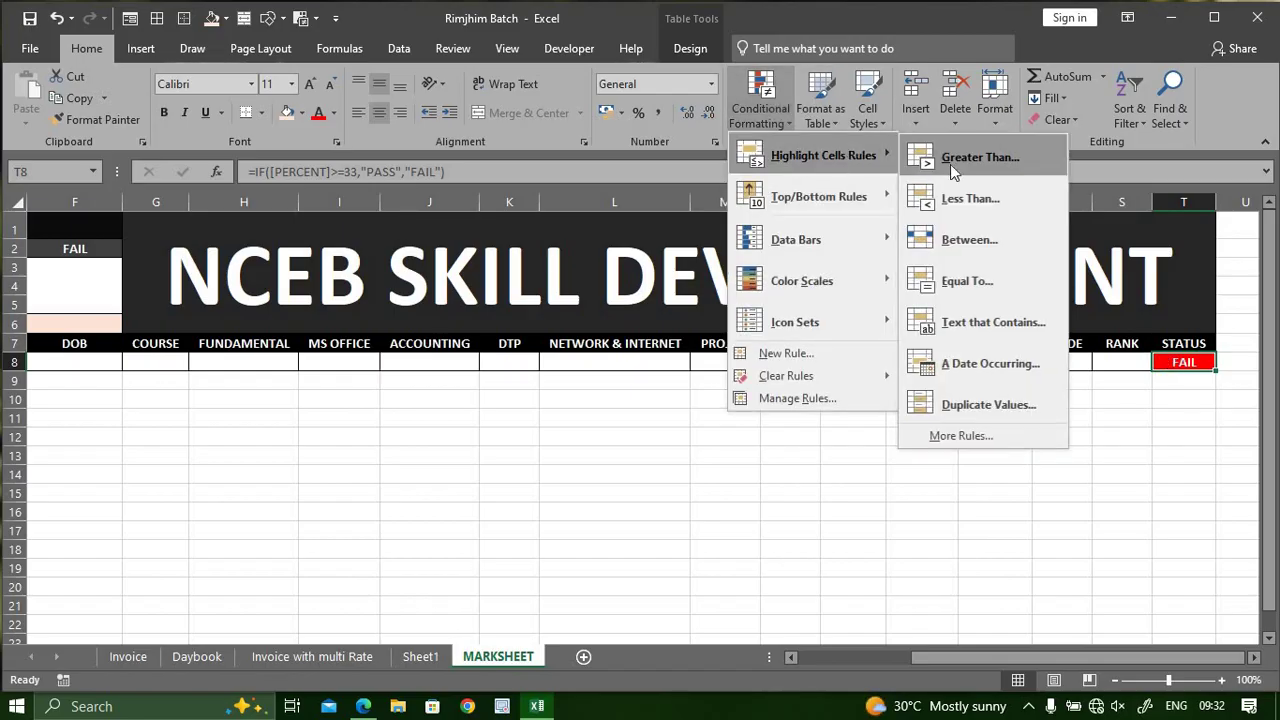
{"action": "left_click", "coordinate": [977, 320]}
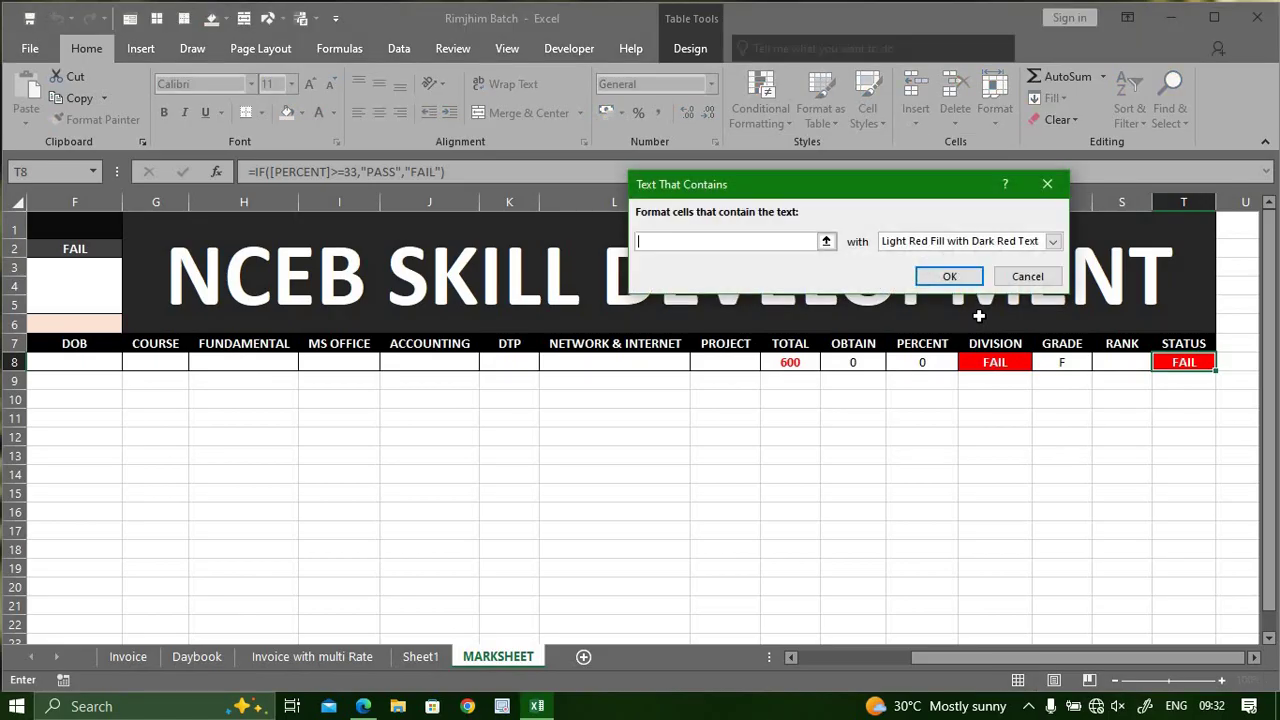
{"action": "type", "text": "PASS"}
{"action": "left_click", "coordinate": [1053, 241]}
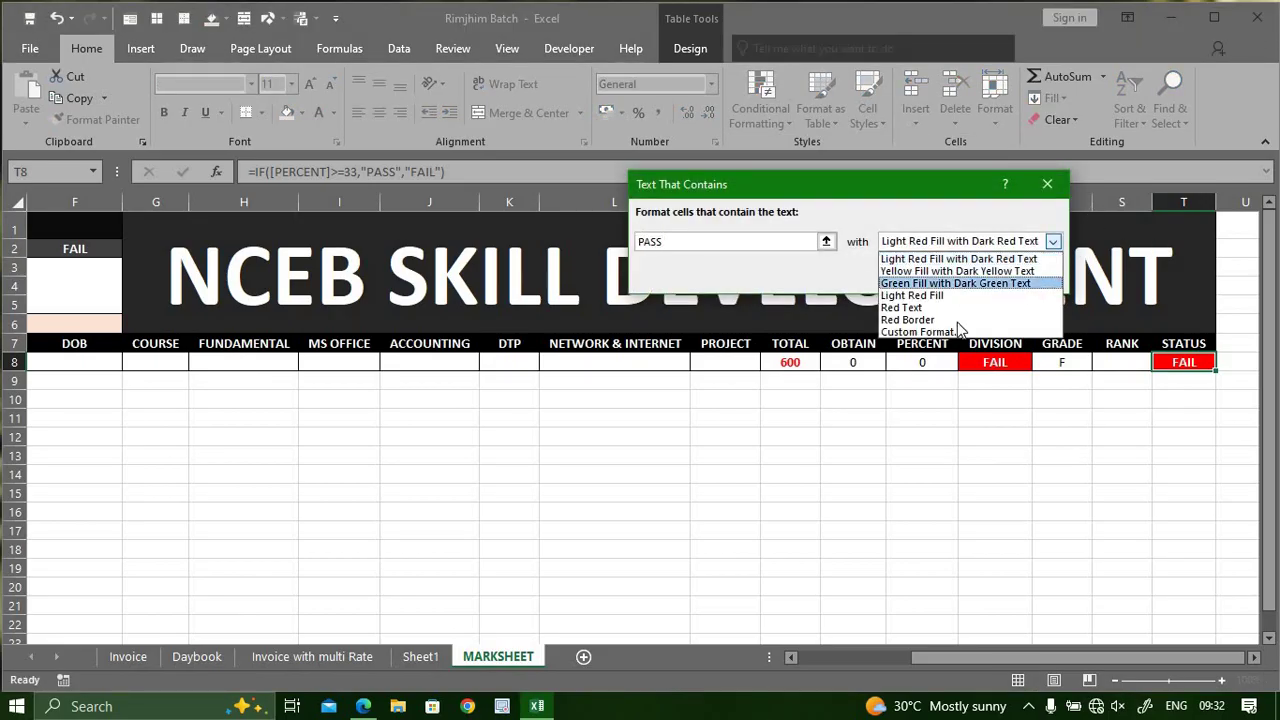
{"action": "left_click", "coordinate": [955, 331]}
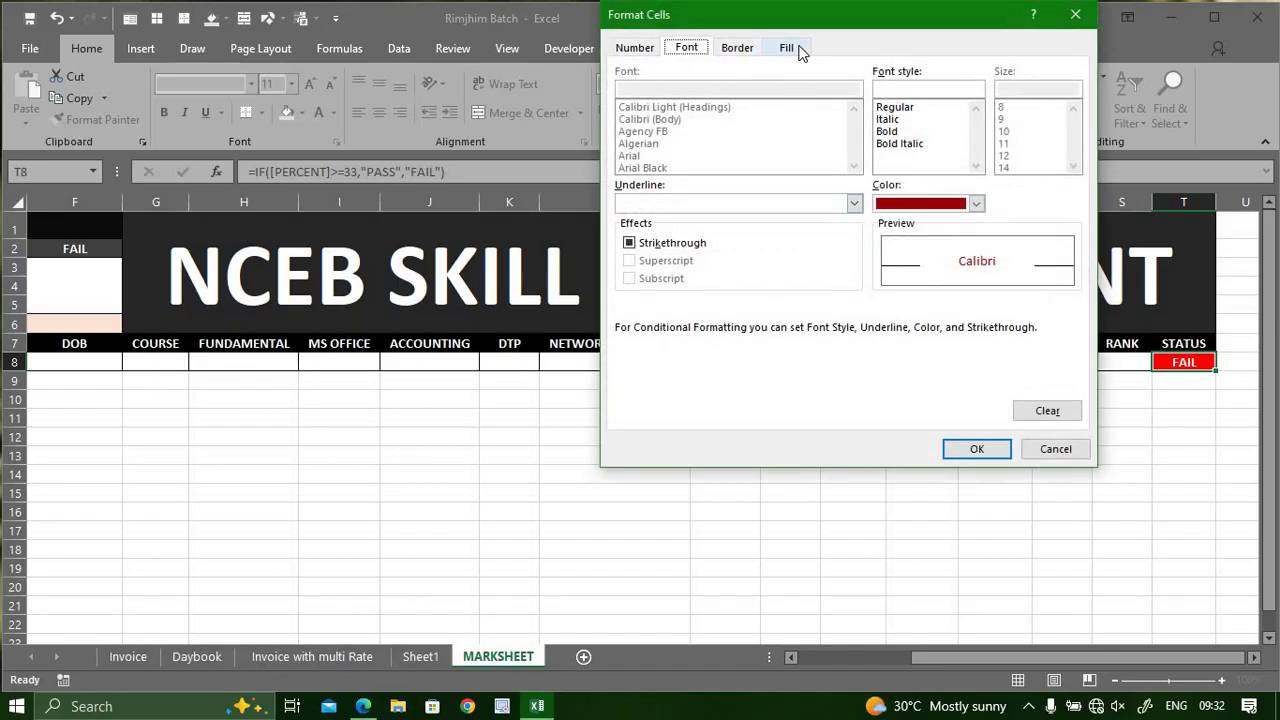
Give the PASS rule a green fill with bold white text and apply the rule
{"action": "left_click", "coordinate": [800, 50]}
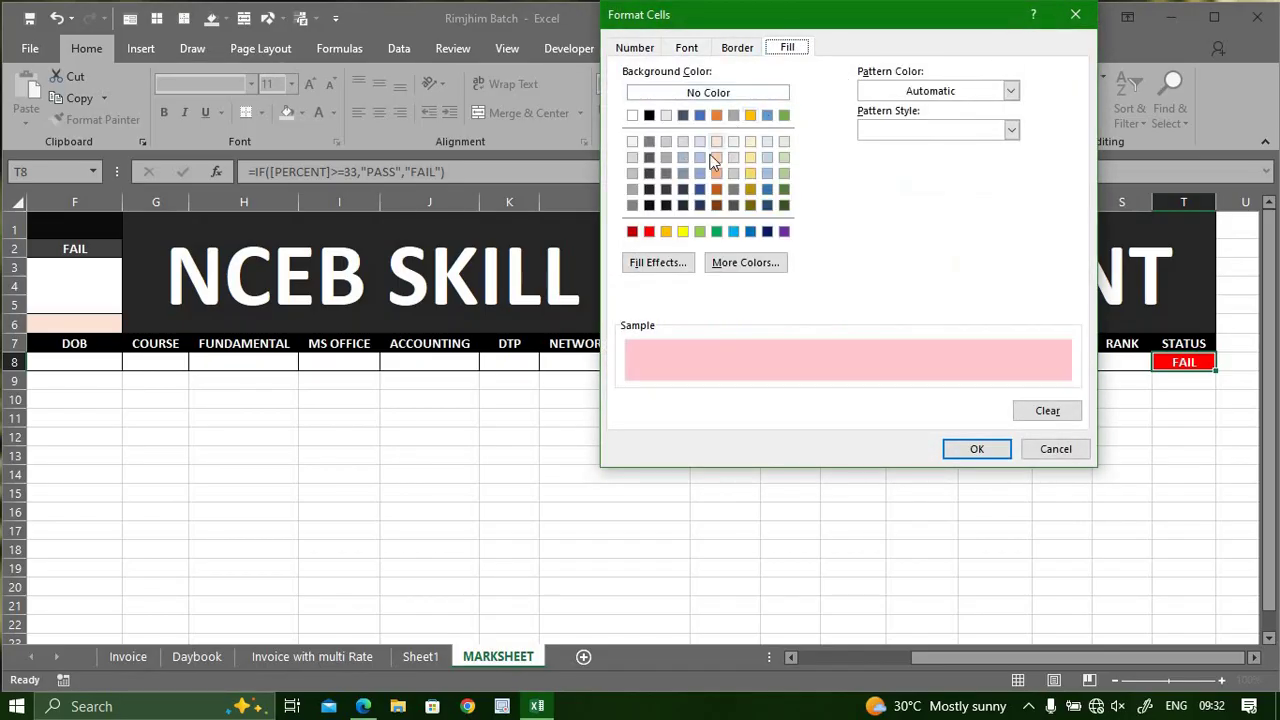
{"action": "left_click", "coordinate": [712, 231]}
{"action": "left_click", "coordinate": [686, 47]}
{"action": "left_click", "coordinate": [890, 131]}
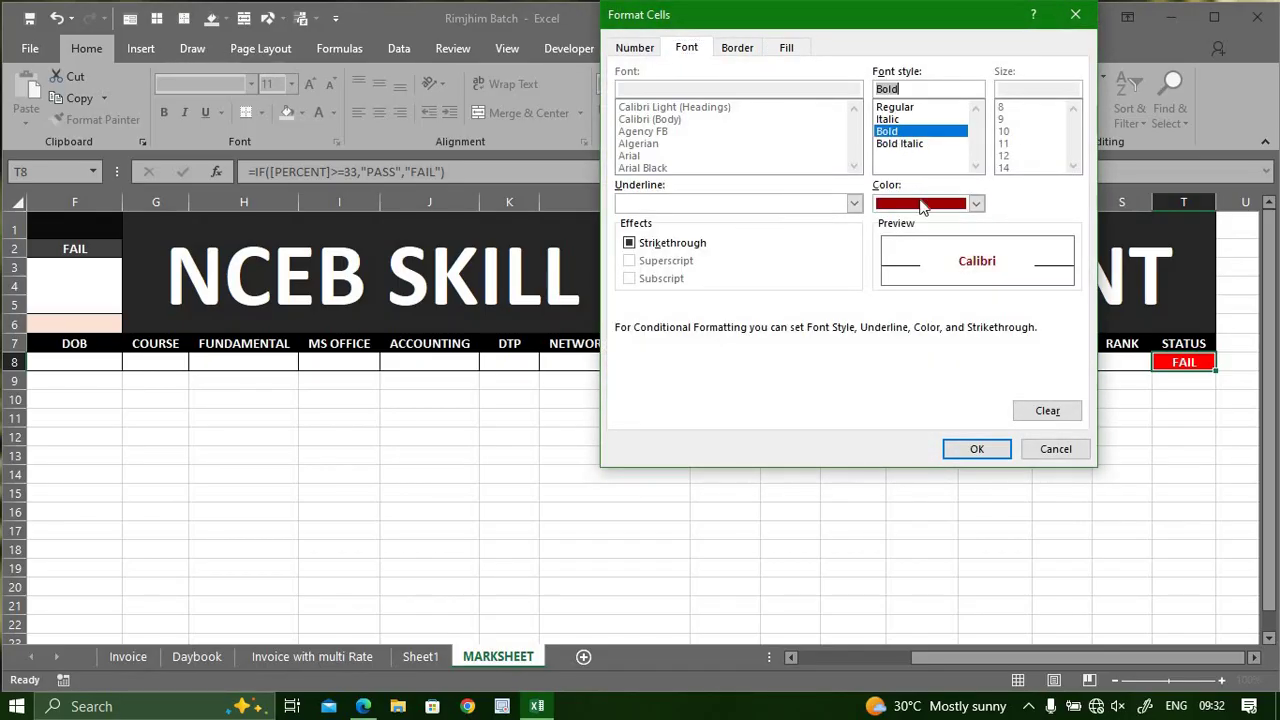
{"action": "left_click", "coordinate": [921, 204]}
{"action": "left_click", "coordinate": [925, 224]}
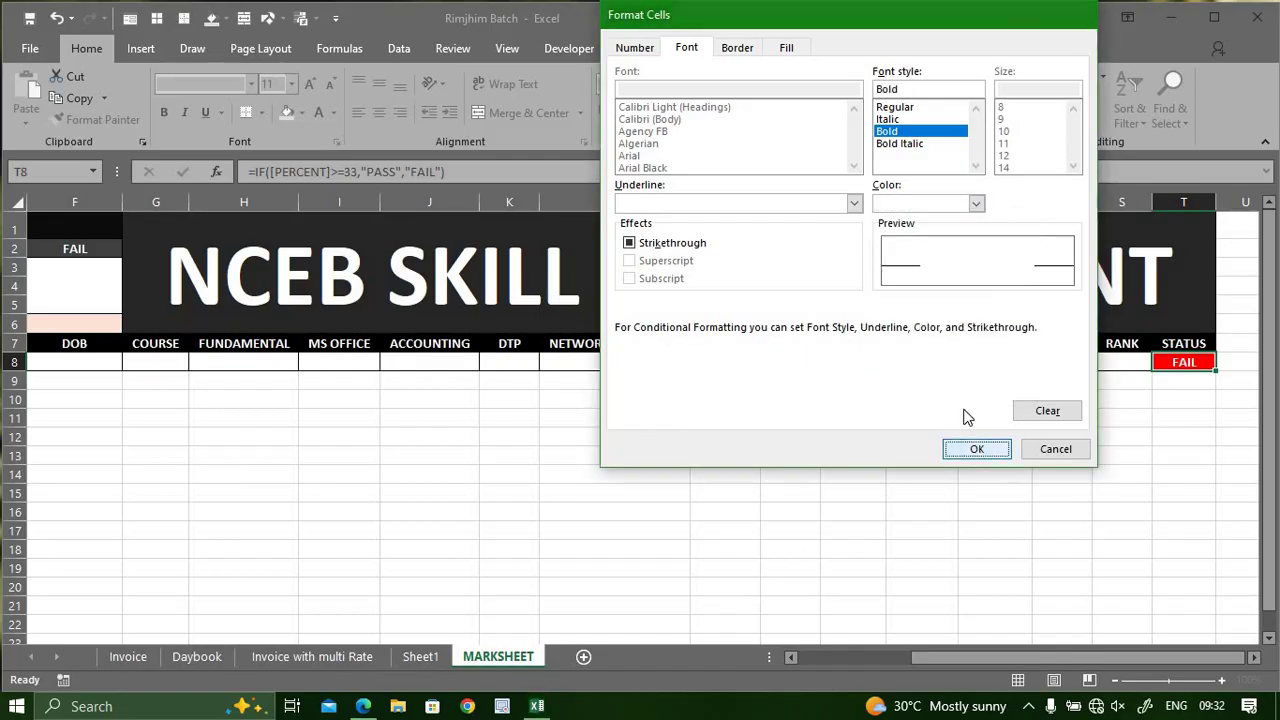
{"action": "left_click", "coordinate": [972, 447]}
{"action": "left_click", "coordinate": [942, 278]}
{"action": "key", "text": "Left"}
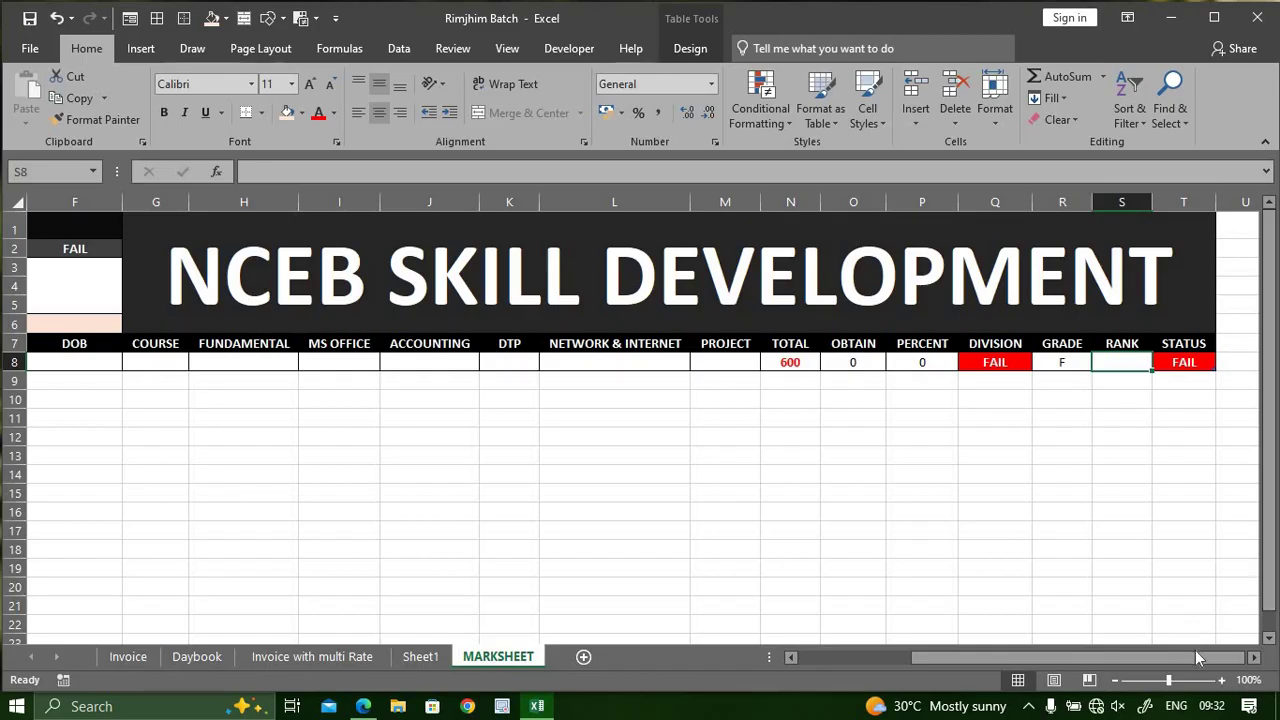
Start a conditional formatting rule for blank cells on the subject mark cells H8:M8, FUNDAMENTAL through PROJECT
{"action": "left_click_drag", "start_coordinate": [1195, 657], "coordinate": [700, 440]}
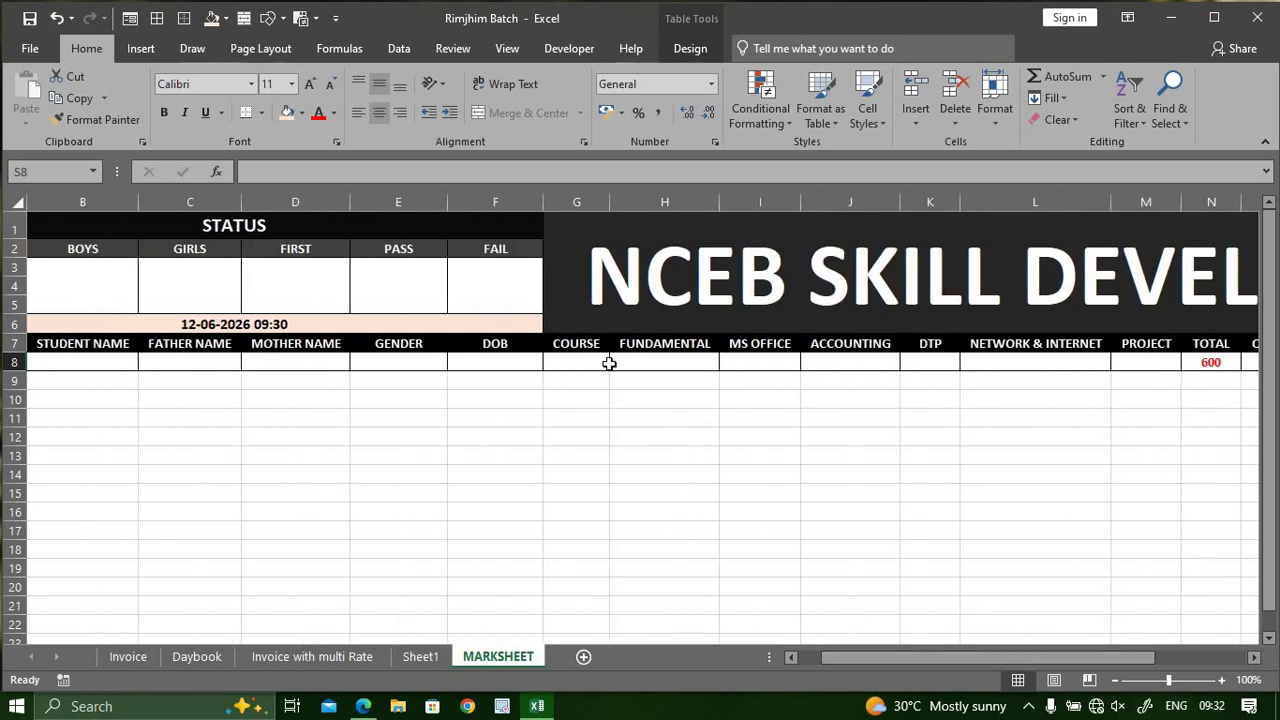
{"action": "left_click_drag", "start_coordinate": [643, 361], "coordinate": [1130, 361]}
{"action": "left_click", "coordinate": [788, 120]}
{"action": "mouse_move", "coordinate": [830, 155]}
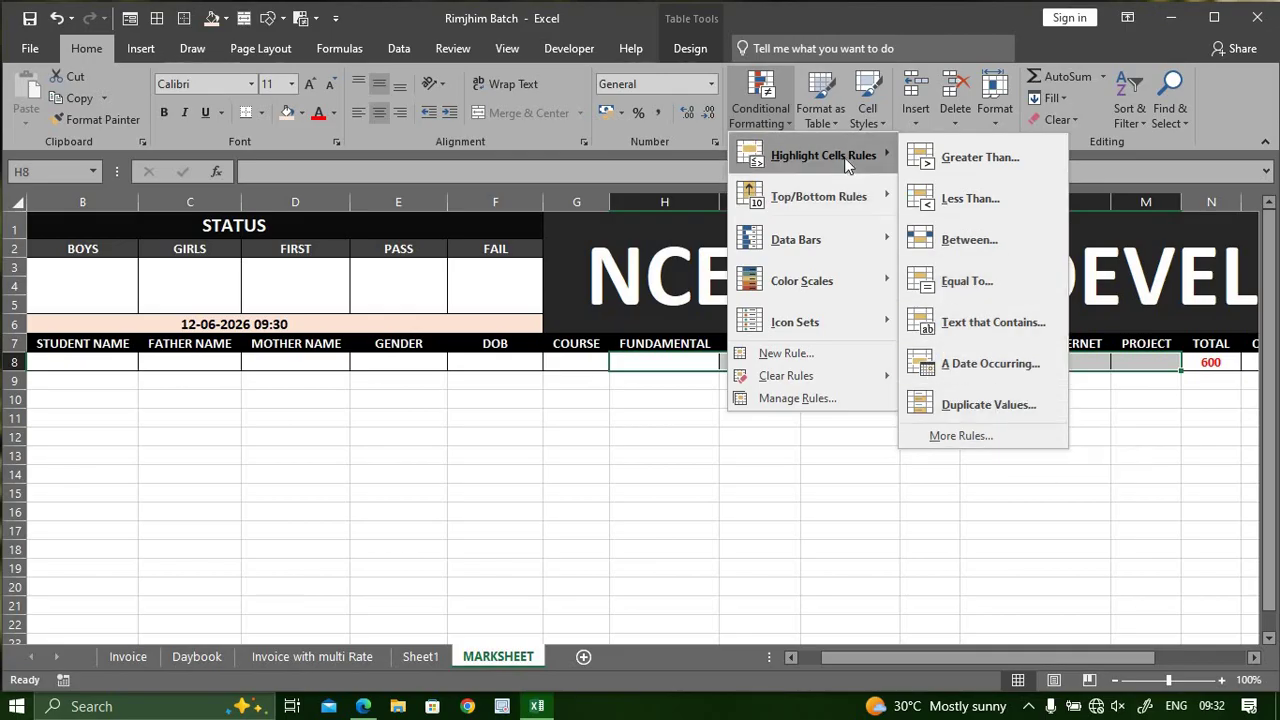
{"action": "left_click", "coordinate": [997, 443]}
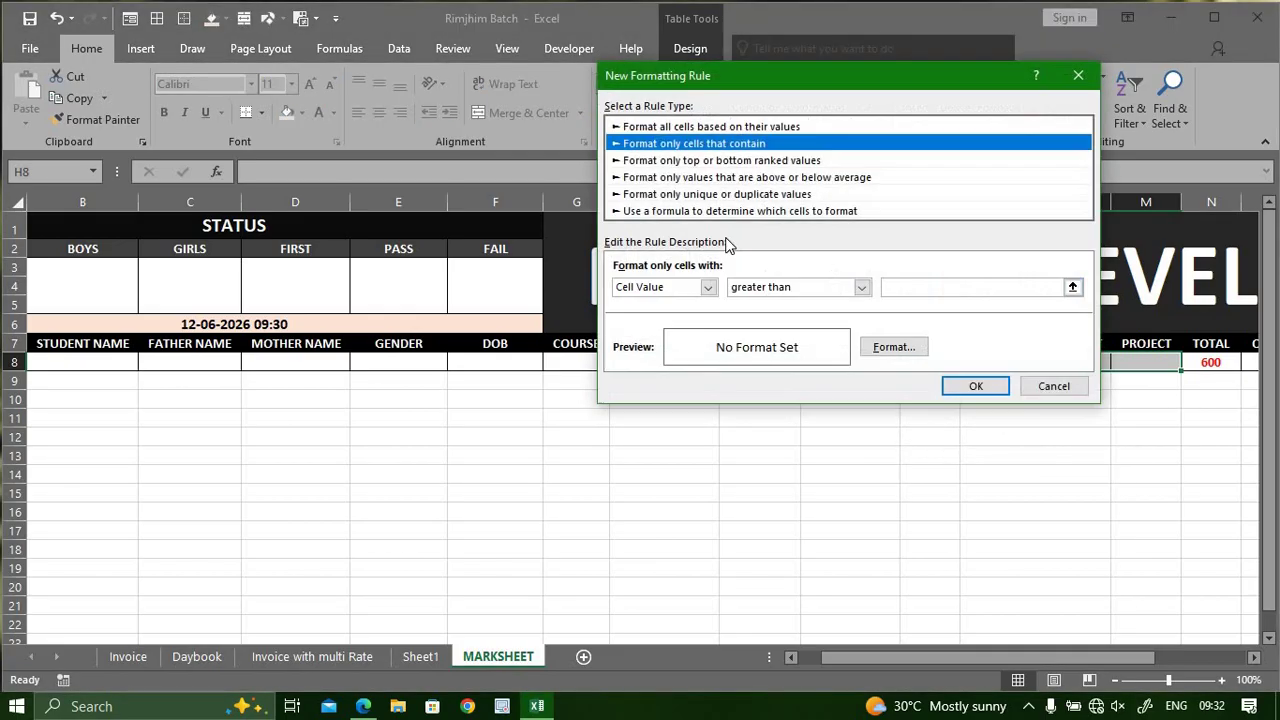
{"action": "left_click", "coordinate": [672, 287]}
{"action": "left_click", "coordinate": [632, 341]}
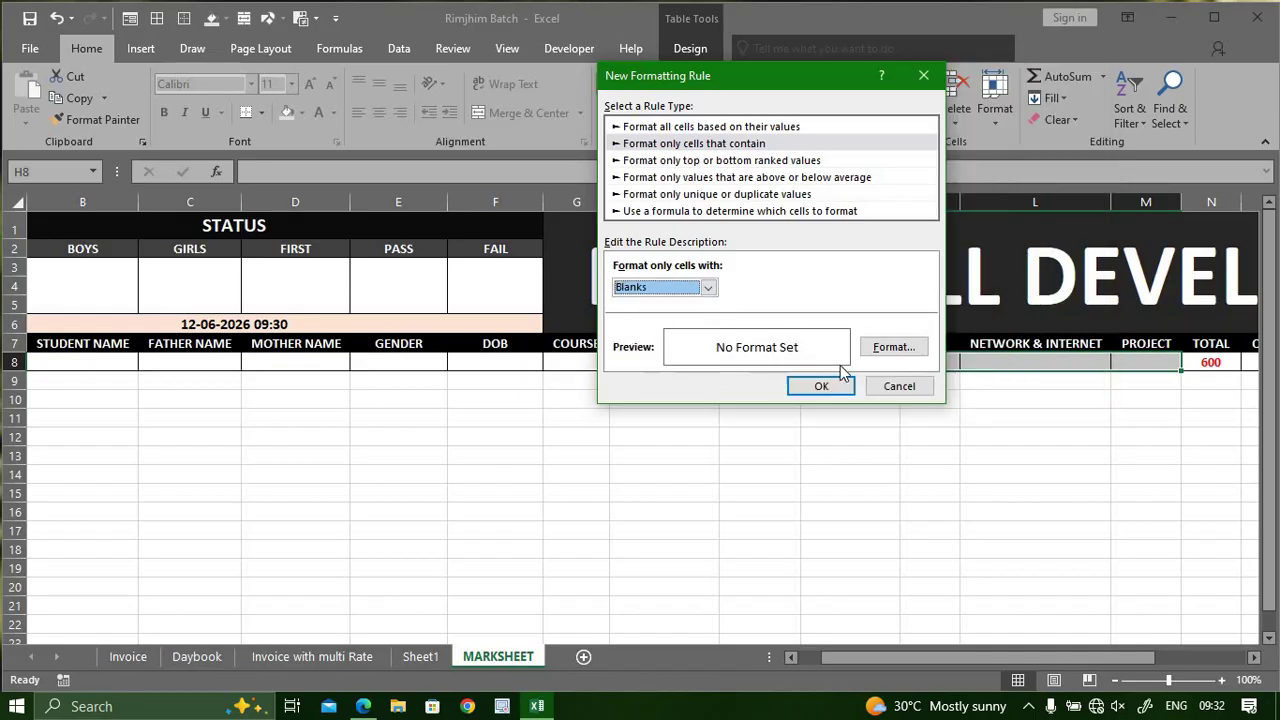
Give the blank-cells rule a light green fill and apply it to the subject mark cells
{"action": "left_click", "coordinate": [893, 347]}
{"action": "left_click", "coordinate": [787, 48]}
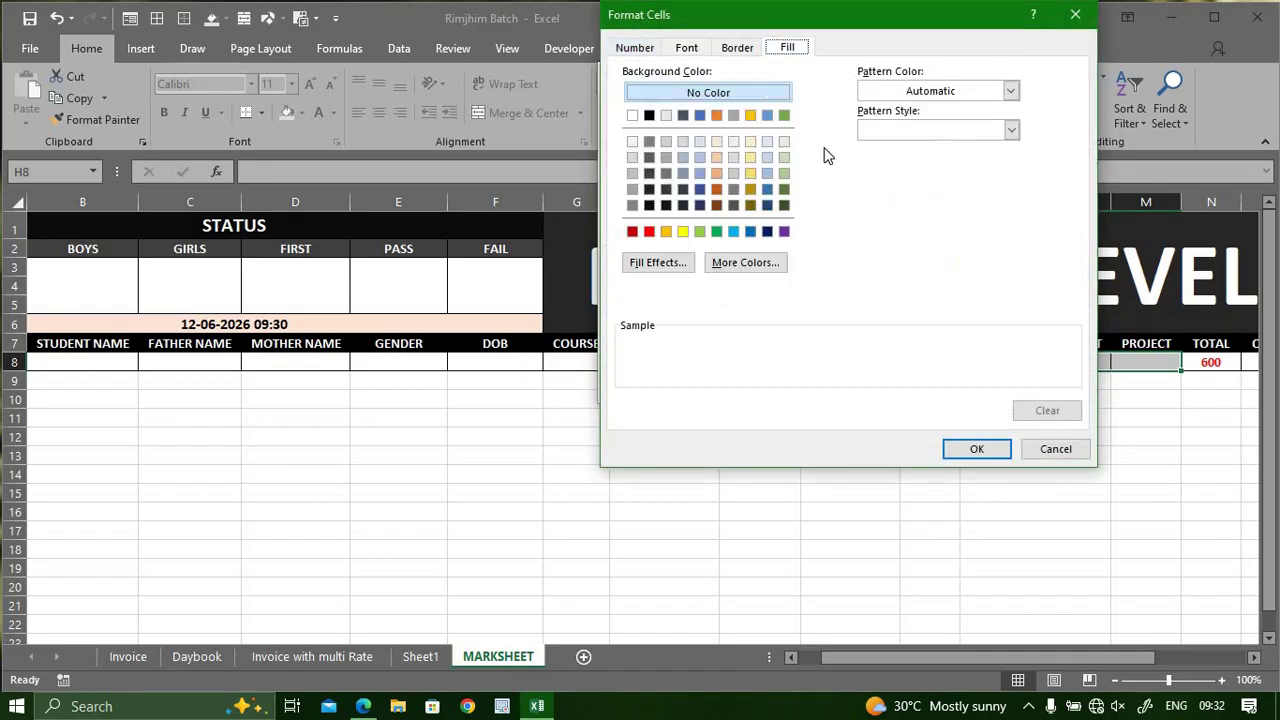
{"action": "left_click", "coordinate": [785, 142]}
{"action": "left_click", "coordinate": [784, 157]}
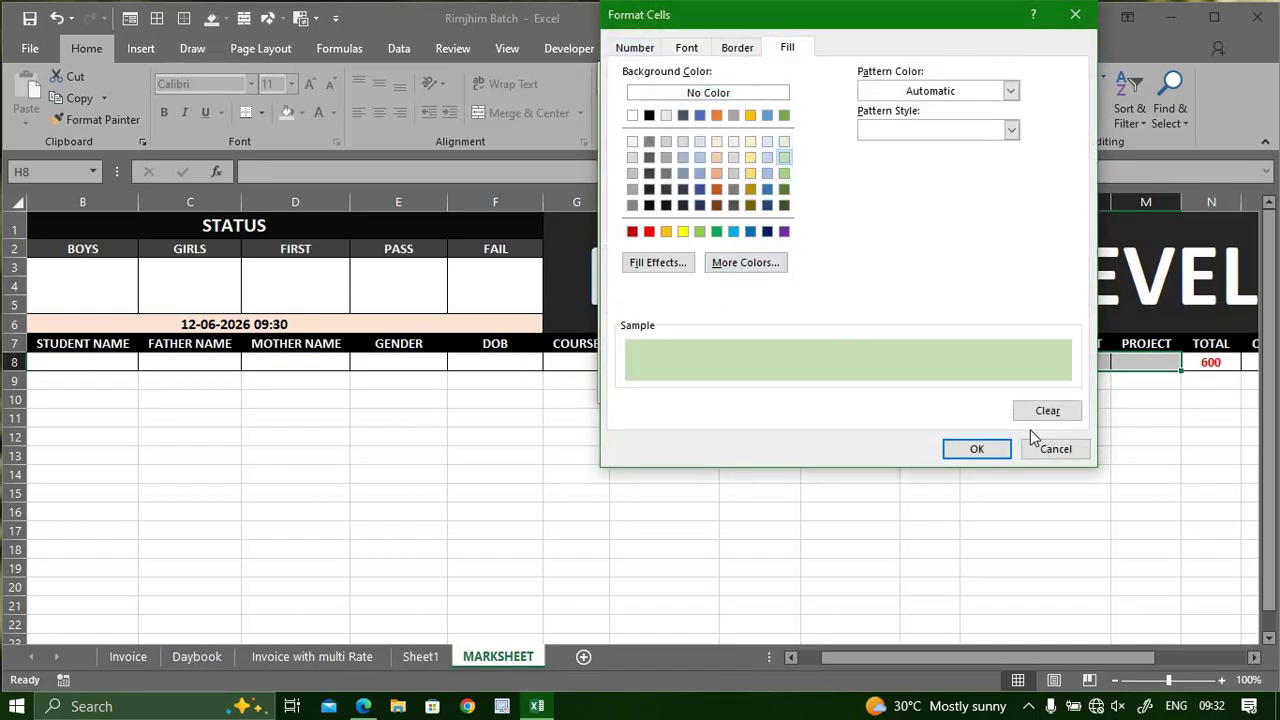
{"action": "left_click", "coordinate": [972, 450]}
{"action": "left_click", "coordinate": [824, 389]}
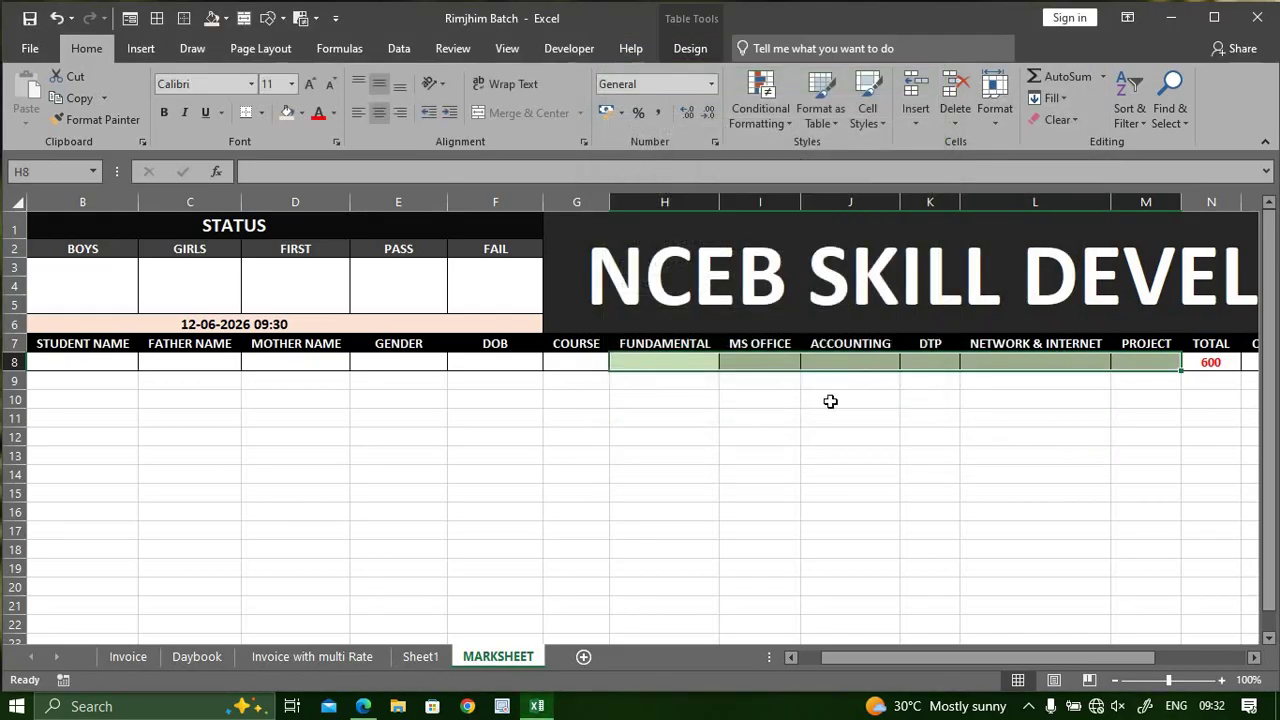
{"action": "left_click", "coordinate": [1035, 455]}
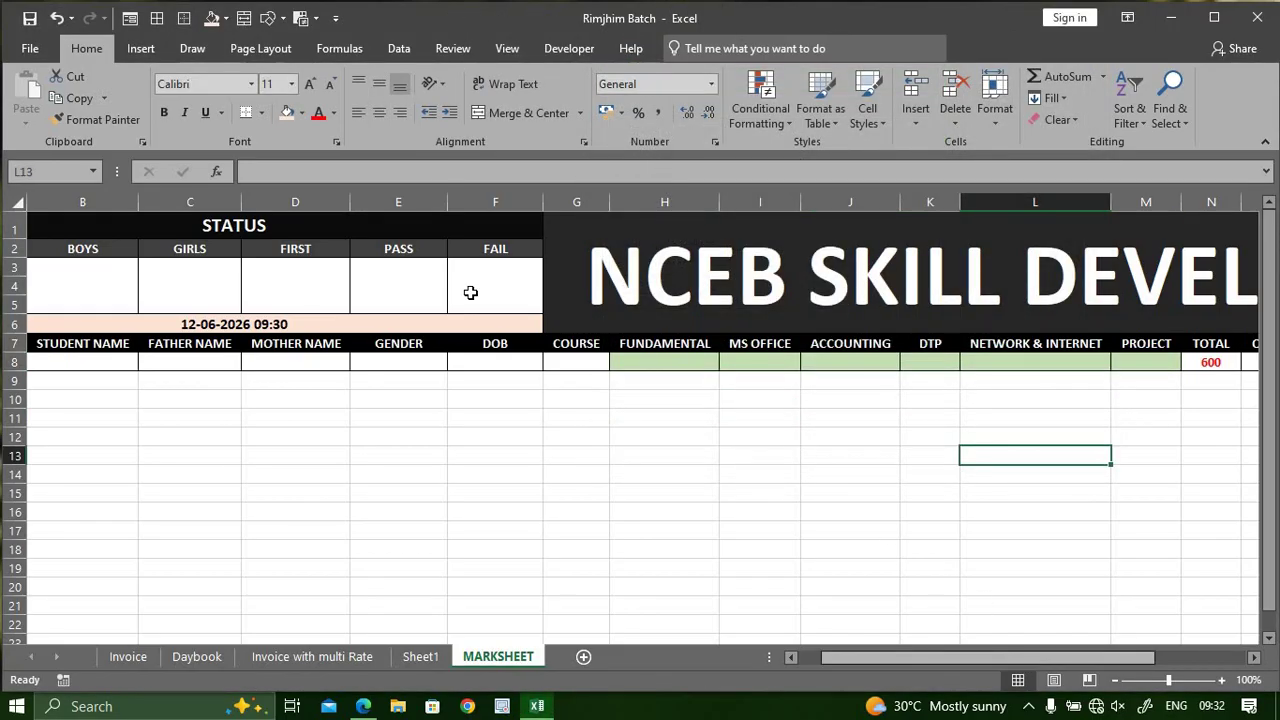
Widen the COURSE column G to about the width of the FUNDAMENTAL column
{"action": "left_click", "coordinate": [576, 362]}
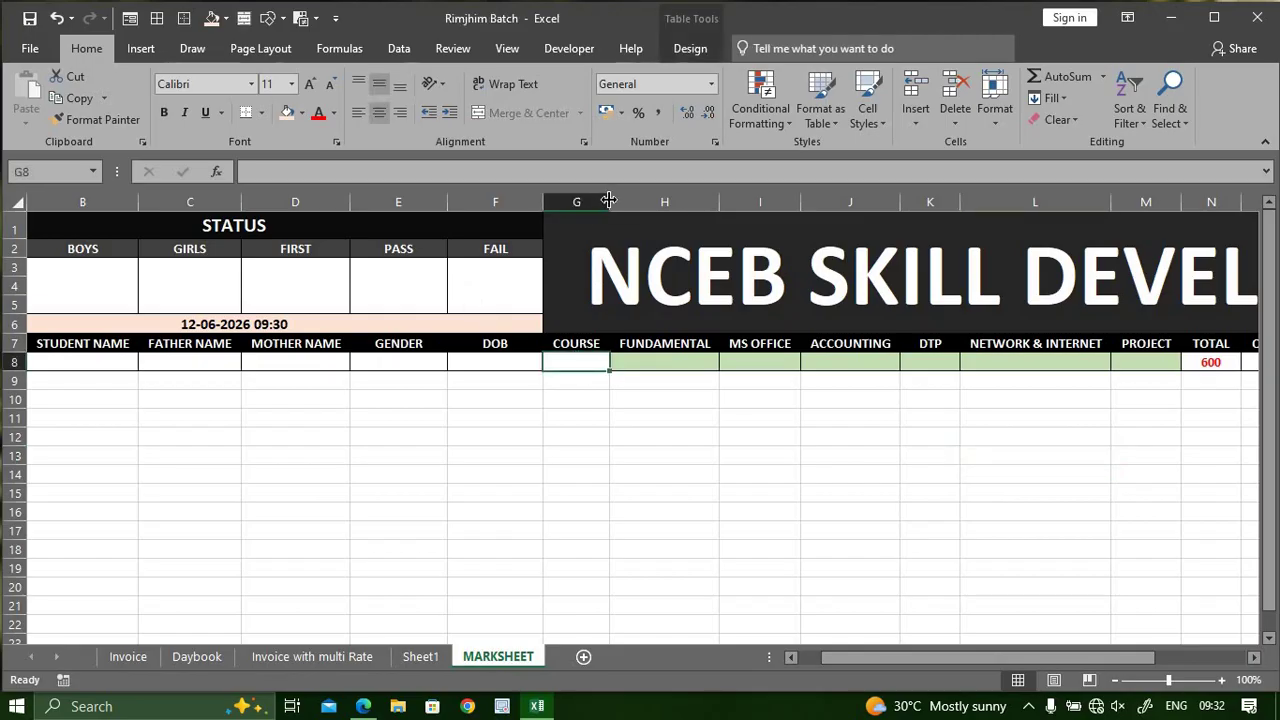
{"action": "left_click_drag", "start_coordinate": [608, 201], "coordinate": [653, 201]}
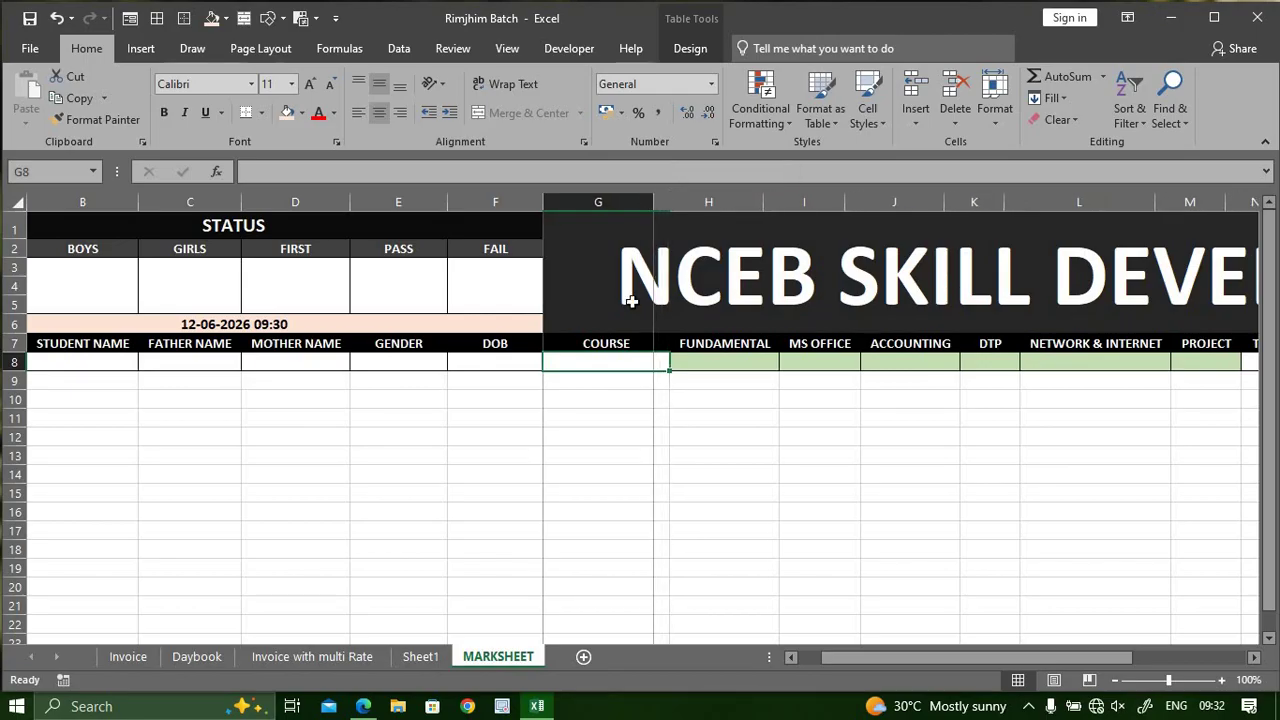
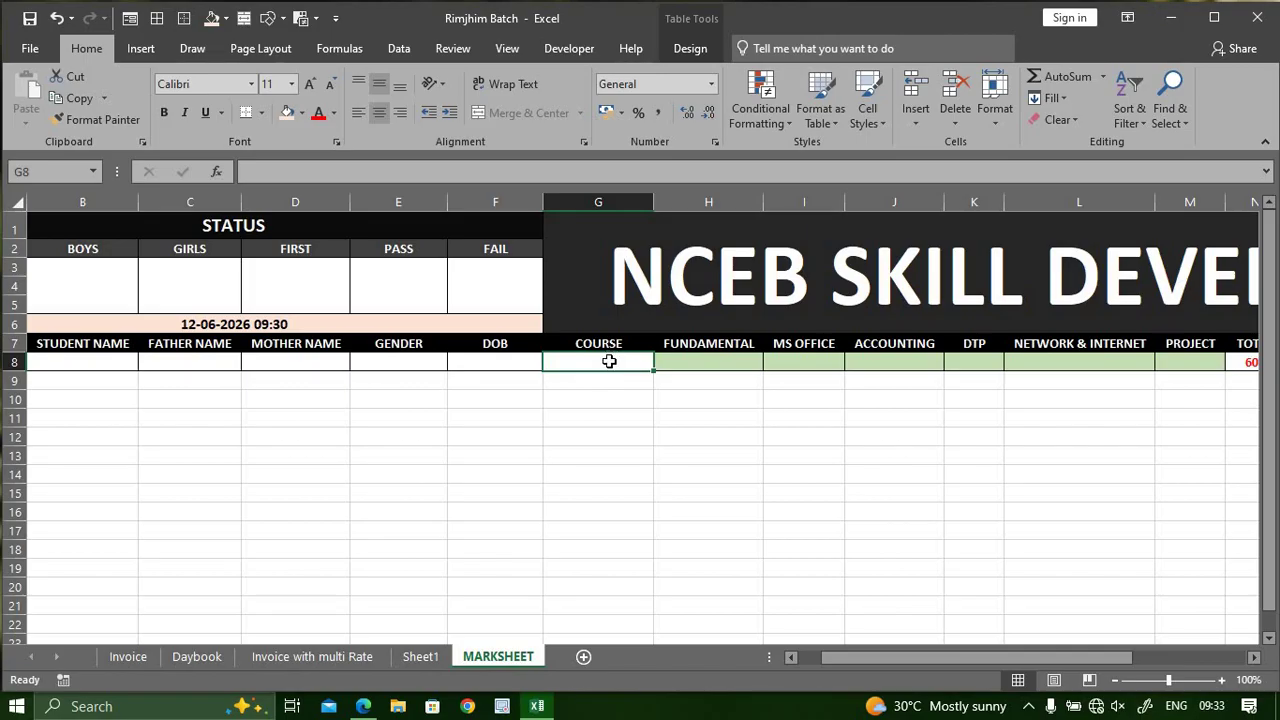
{"action": "key", "text": "alt+d"}
{"action": "key", "text": "l"}
{"action": "left_click", "coordinate": [598, 418]}
{"action": "left_click", "coordinate": [597, 363]}
{"action": "double_click", "coordinate": [602, 366]}
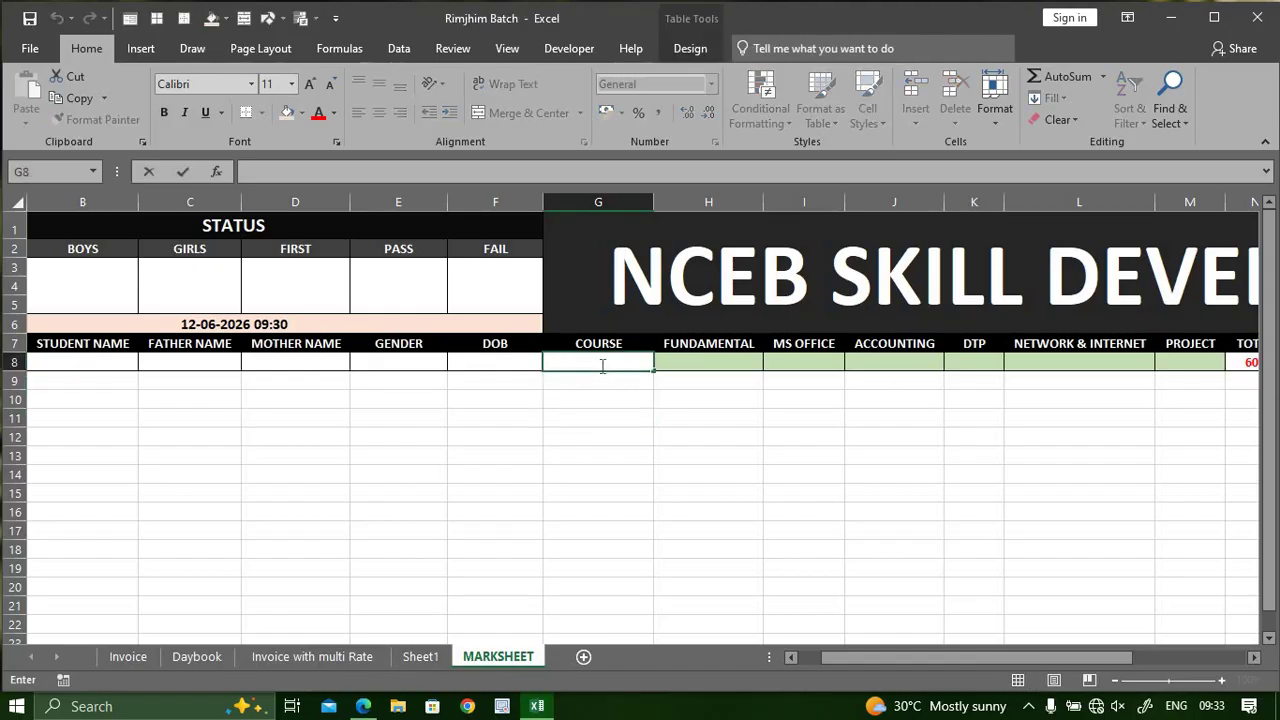
{"action": "key", "text": "ctrl+Return"}
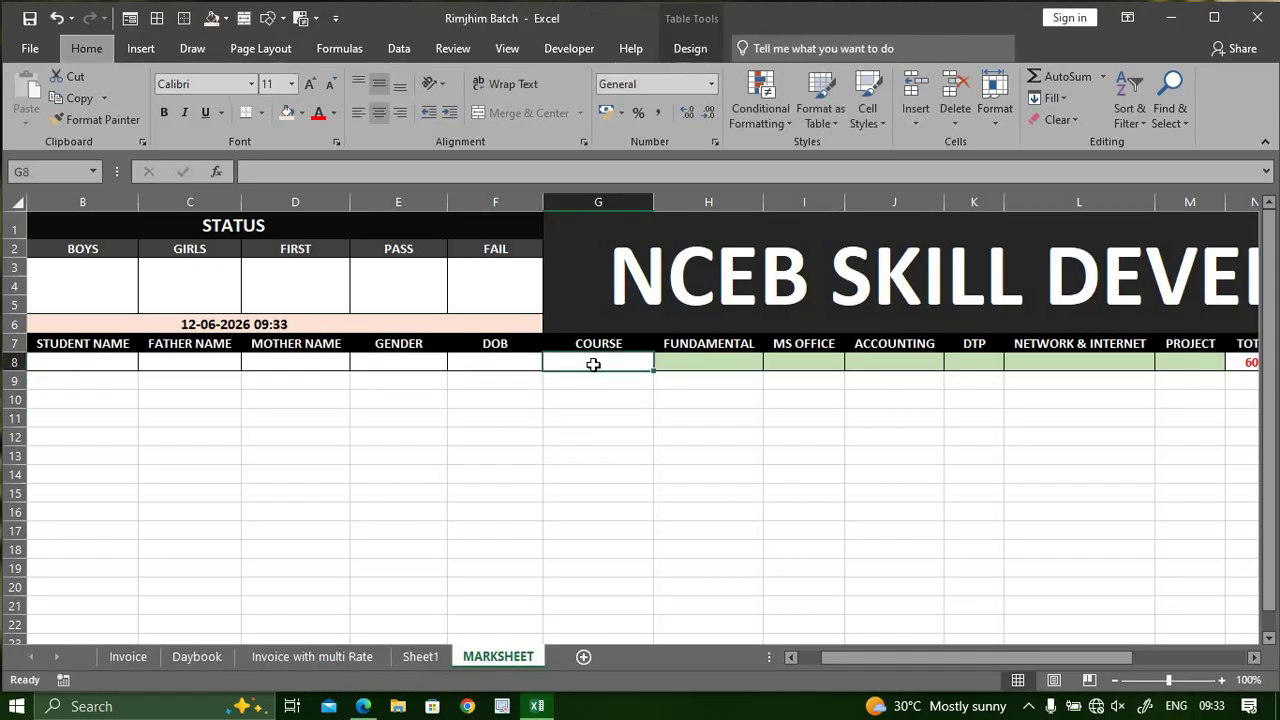
{"action": "key", "text": "alt+d"}
{"action": "key", "text": "l"}
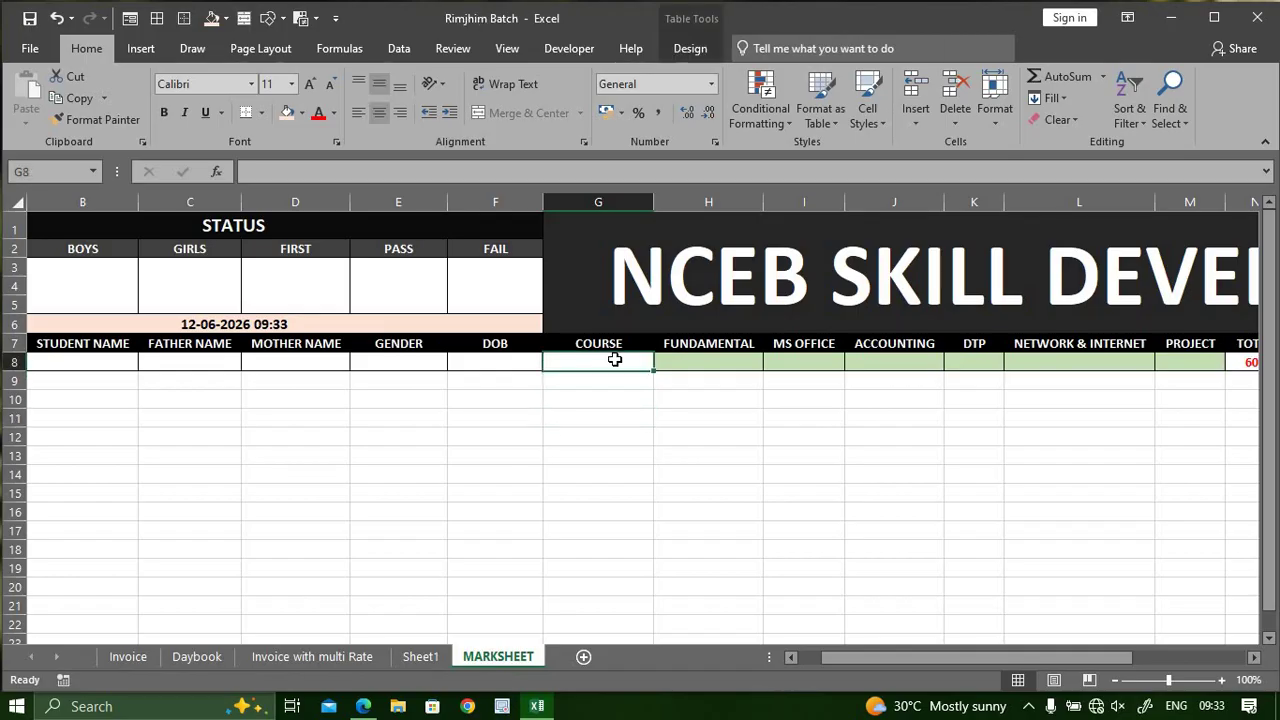
{"action": "left_click", "coordinate": [399, 48]}
{"action": "left_click", "coordinate": [668, 466]}
{"action": "left_click", "coordinate": [630, 367]}
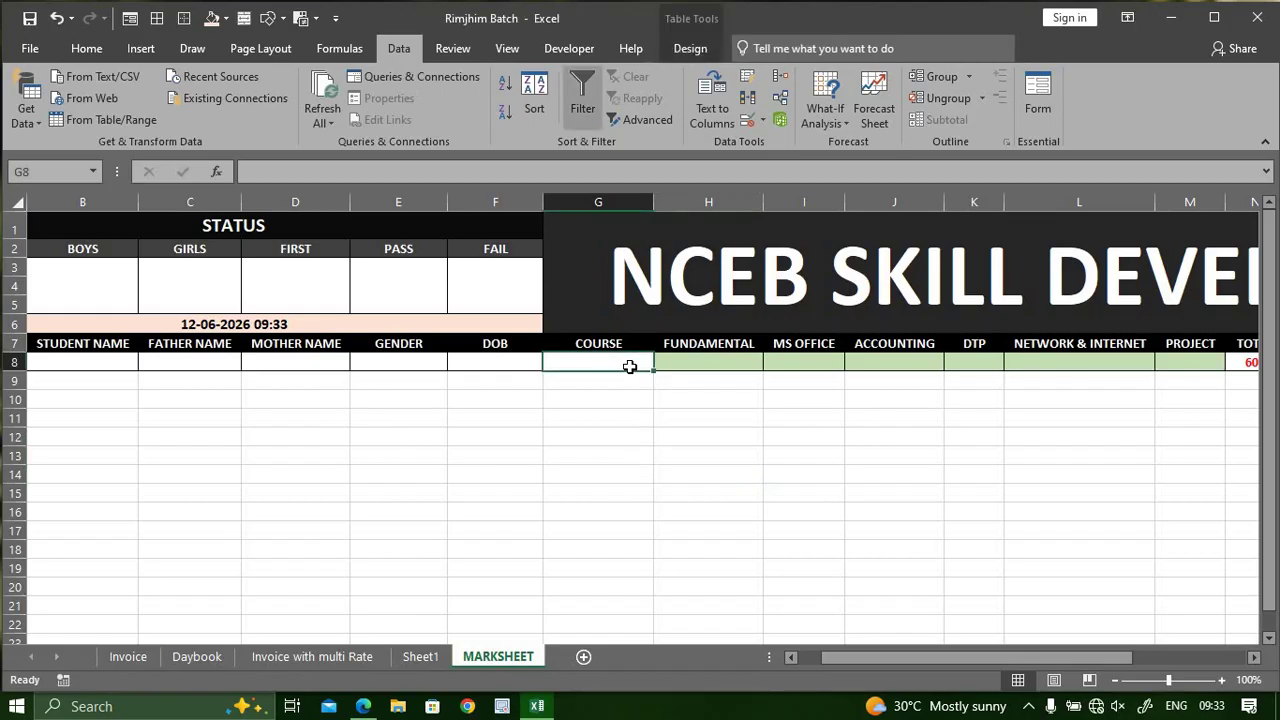
Format ROLL NUMBER cell A8 with bold red text and enter the student's roll number there
{"action": "left_click_drag", "start_coordinate": [900, 659], "coordinate": [600, 535]}
{"action": "left_click", "coordinate": [81, 360]}
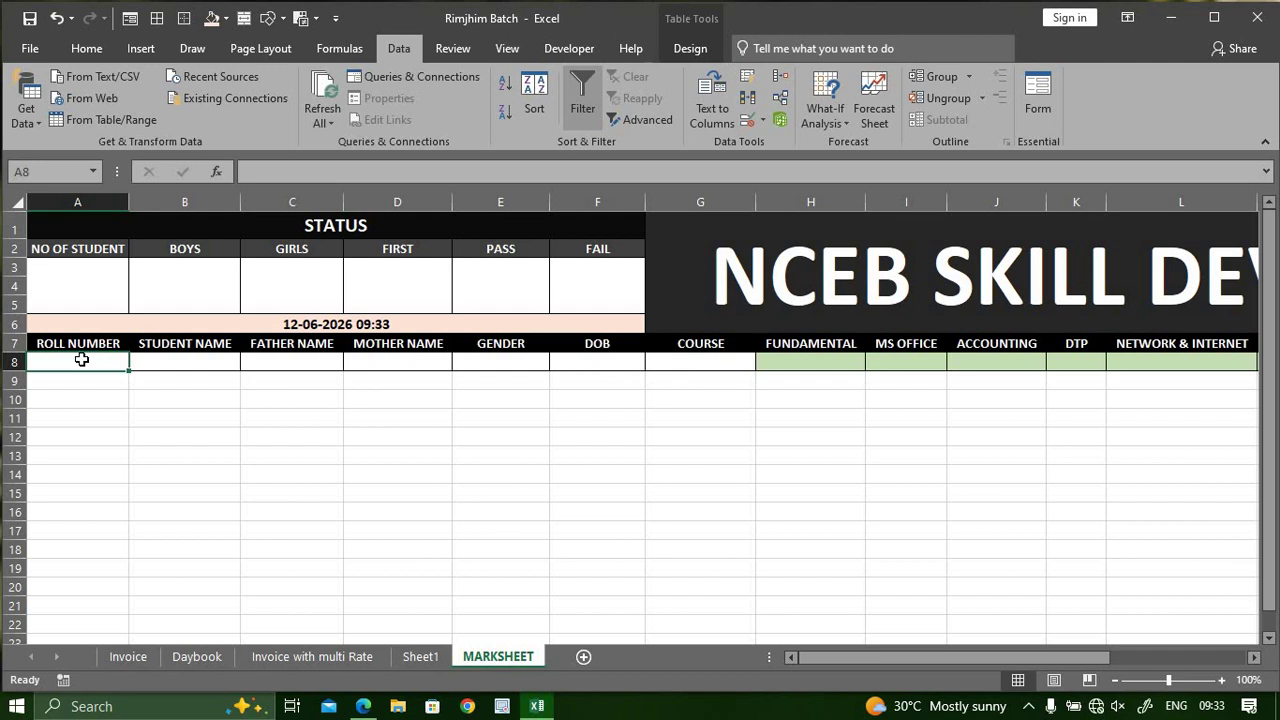
{"action": "left_click", "coordinate": [88, 48]}
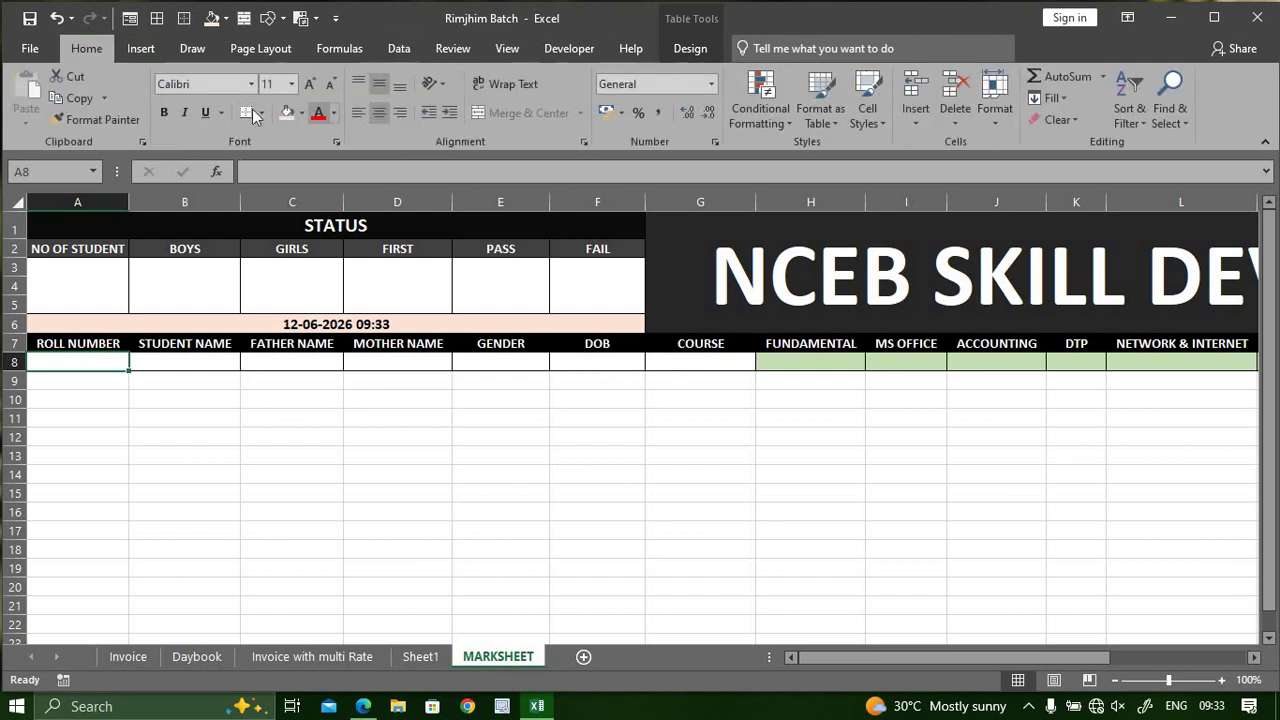
{"action": "left_click", "coordinate": [164, 112]}
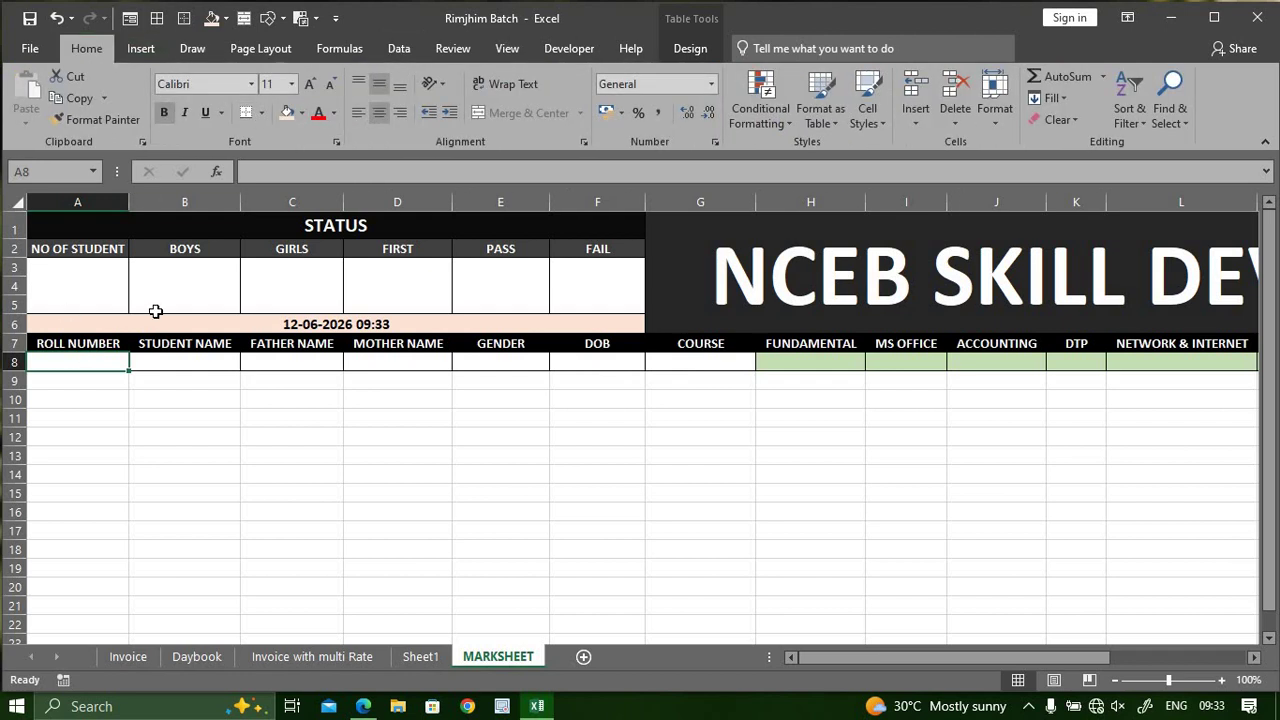
{"action": "type", "text": "1001"}
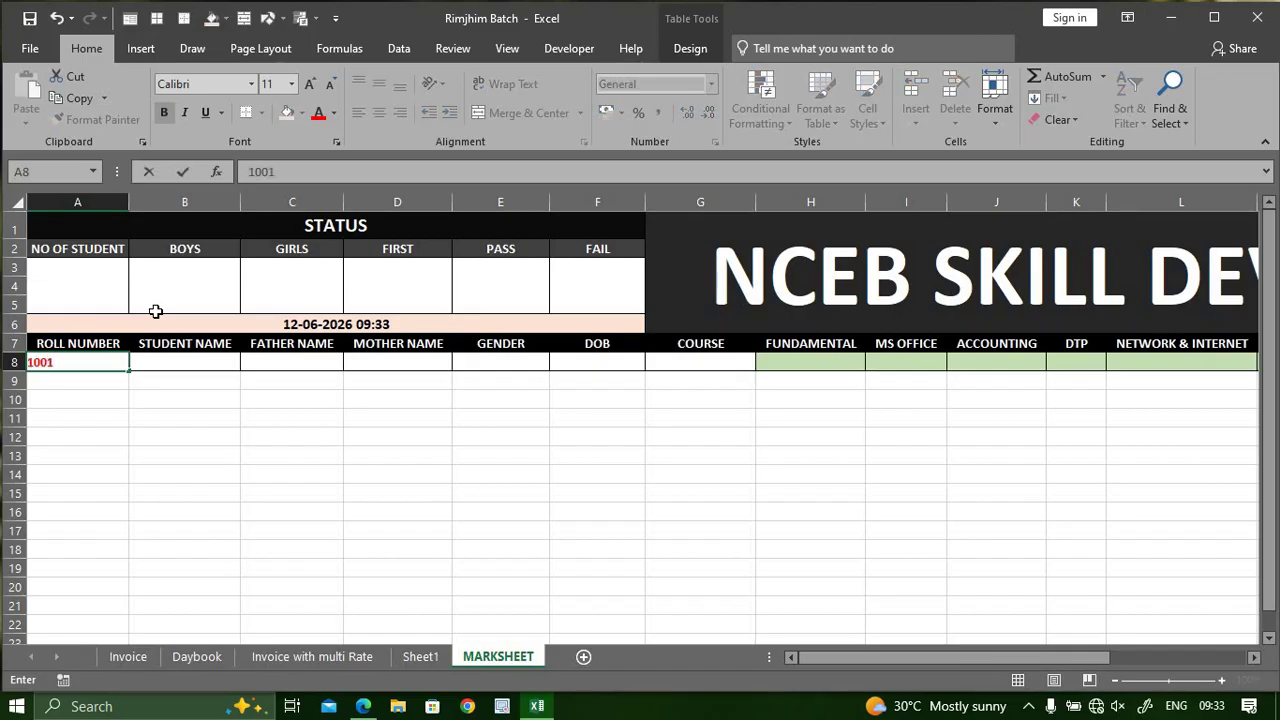
{"action": "key", "text": "Tab"}
Enter the student's name, father's name and mother's name in cells B8, C8 and D8
{"action": "type", "text": "SANDHYA"}
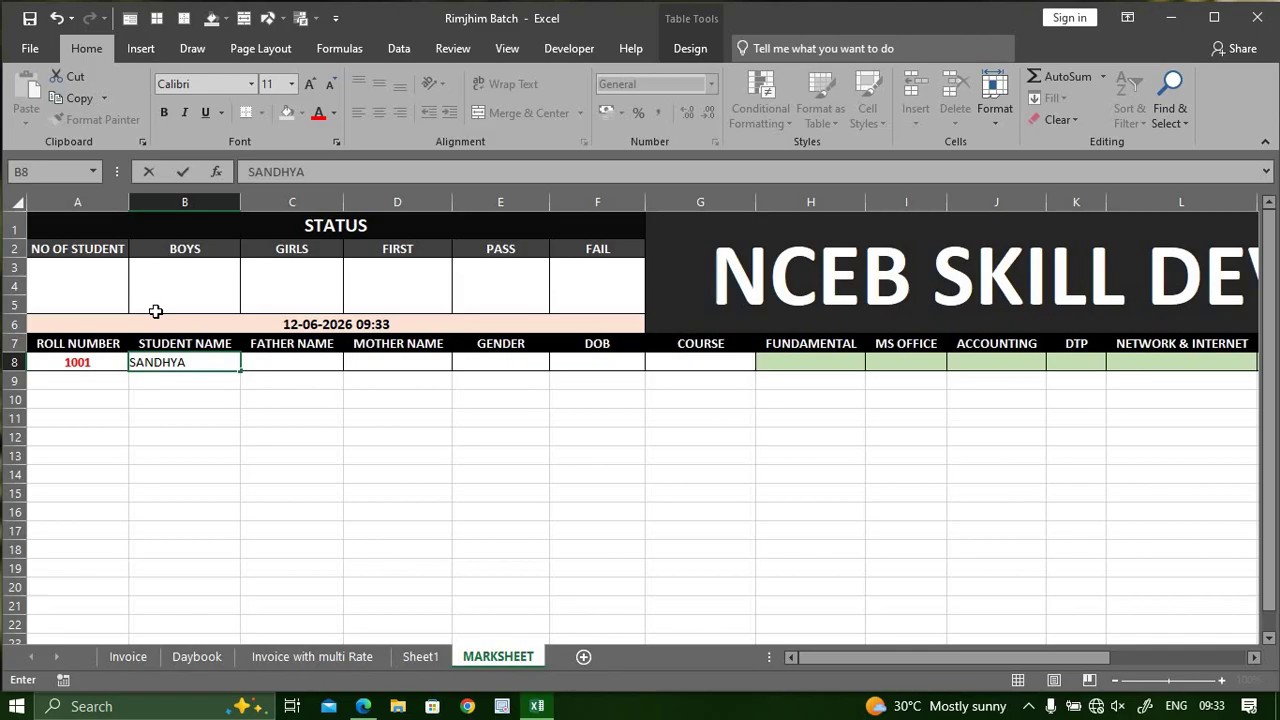
{"action": "key", "text": "Tab"}
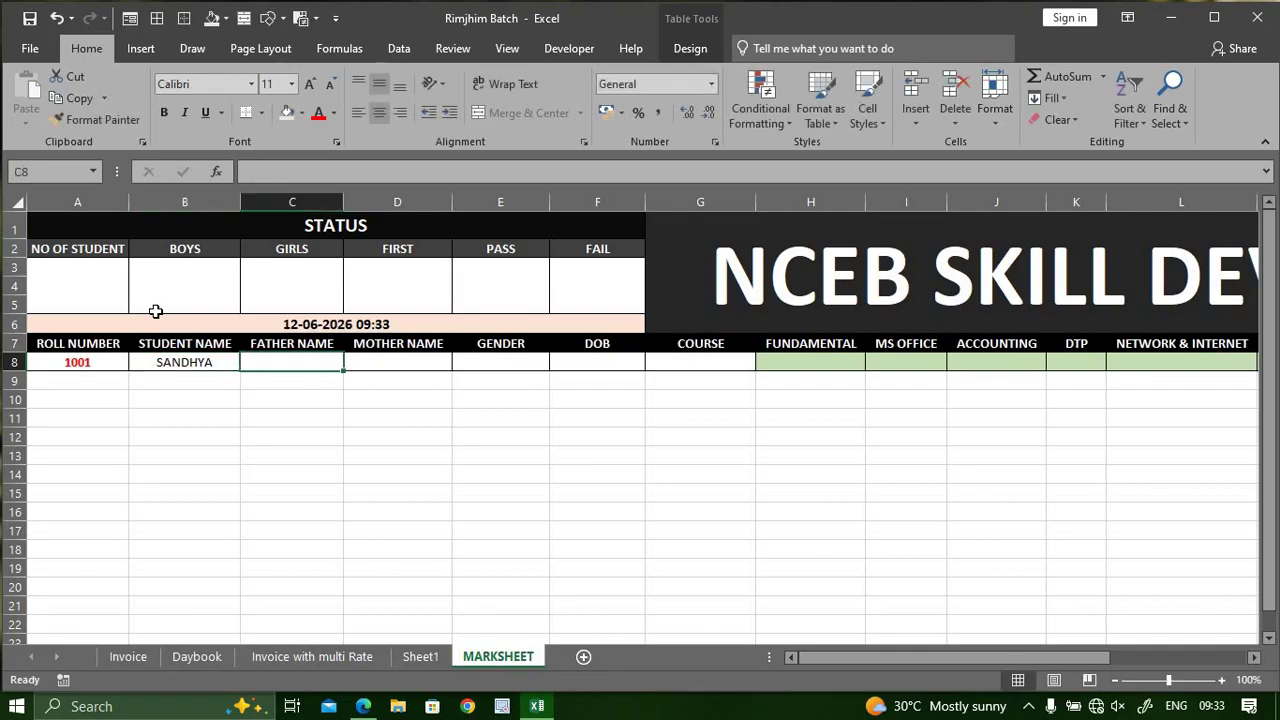
{"action": "type", "text": "SANJAY"}
{"action": "key", "text": "Tab"}
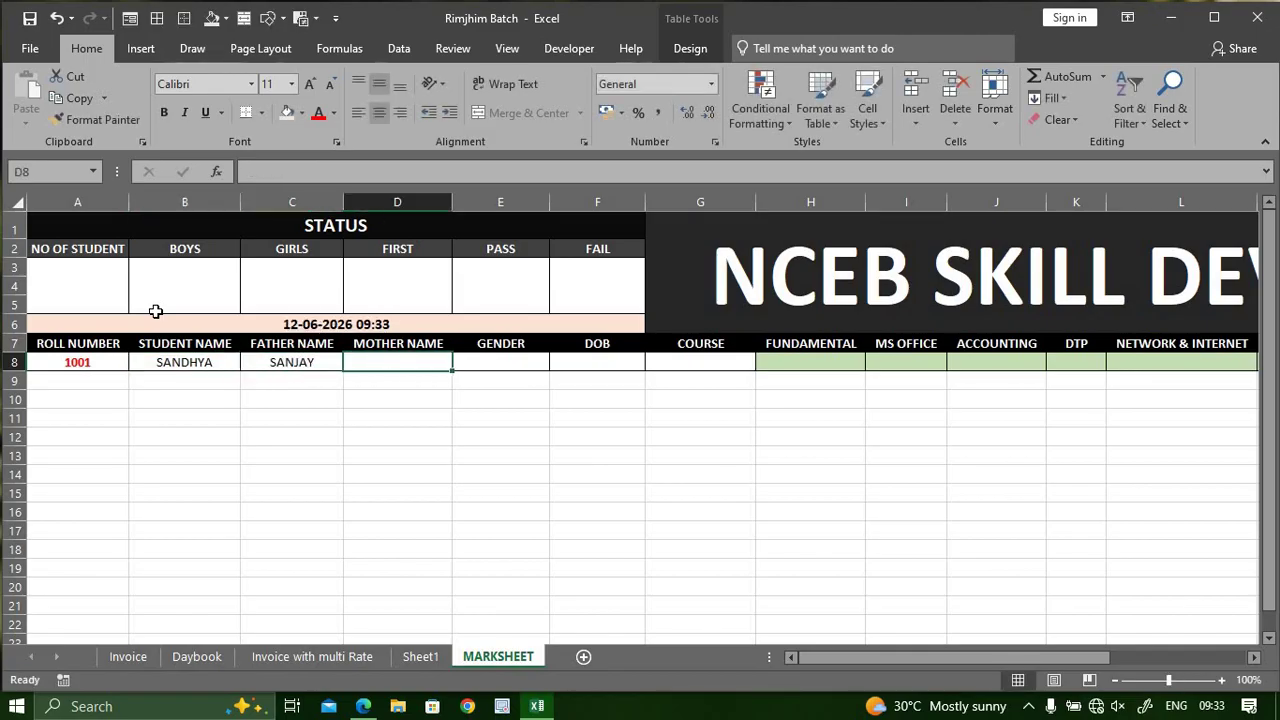
{"action": "type", "text": "RI"}
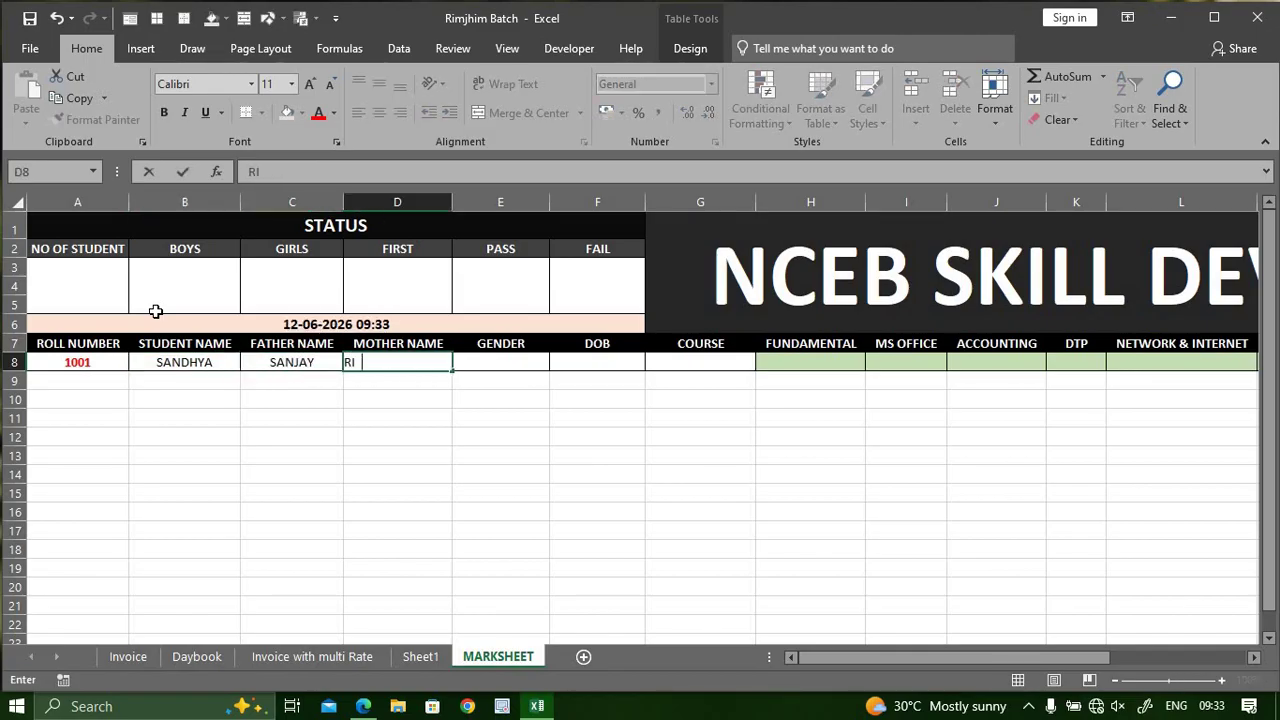
{"action": "type", "text": "YA"}
{"action": "key", "text": "Tab"}
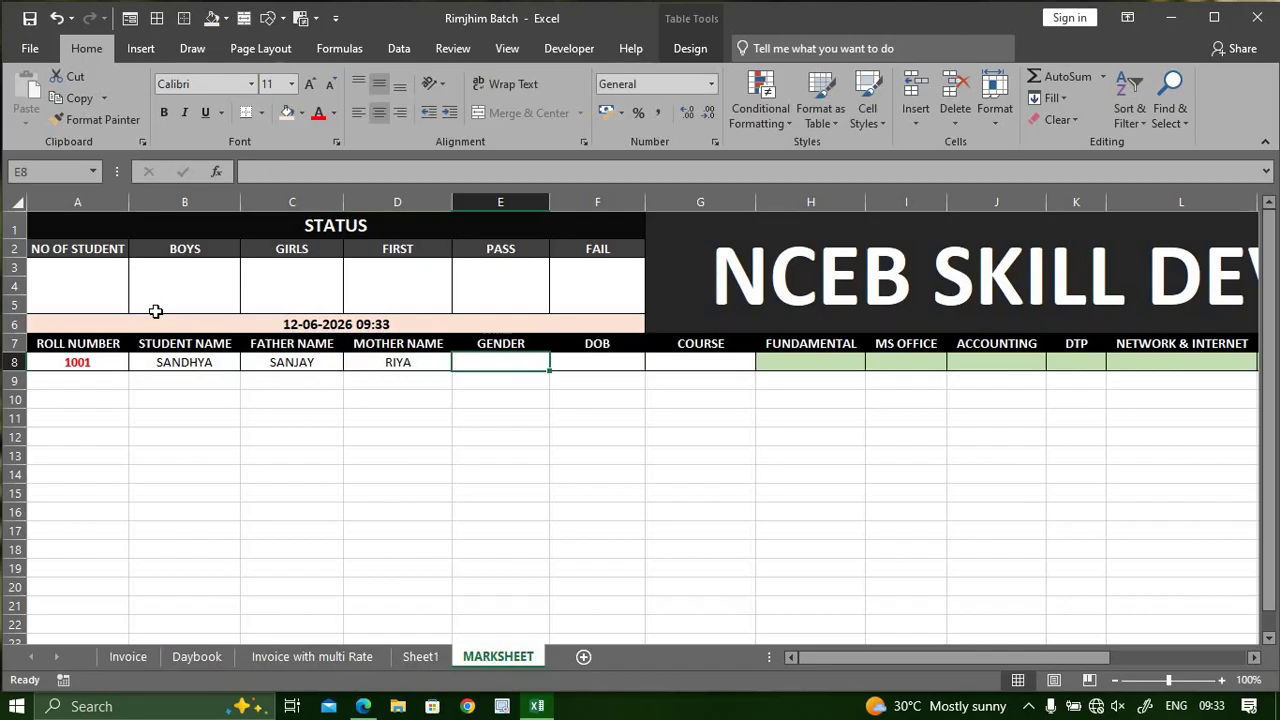
Fill in row 8 with FEMALE for GENDER, a "-" placeholder for DOB and ADCA for COURSE
{"action": "type", "text": "FEMALE"}
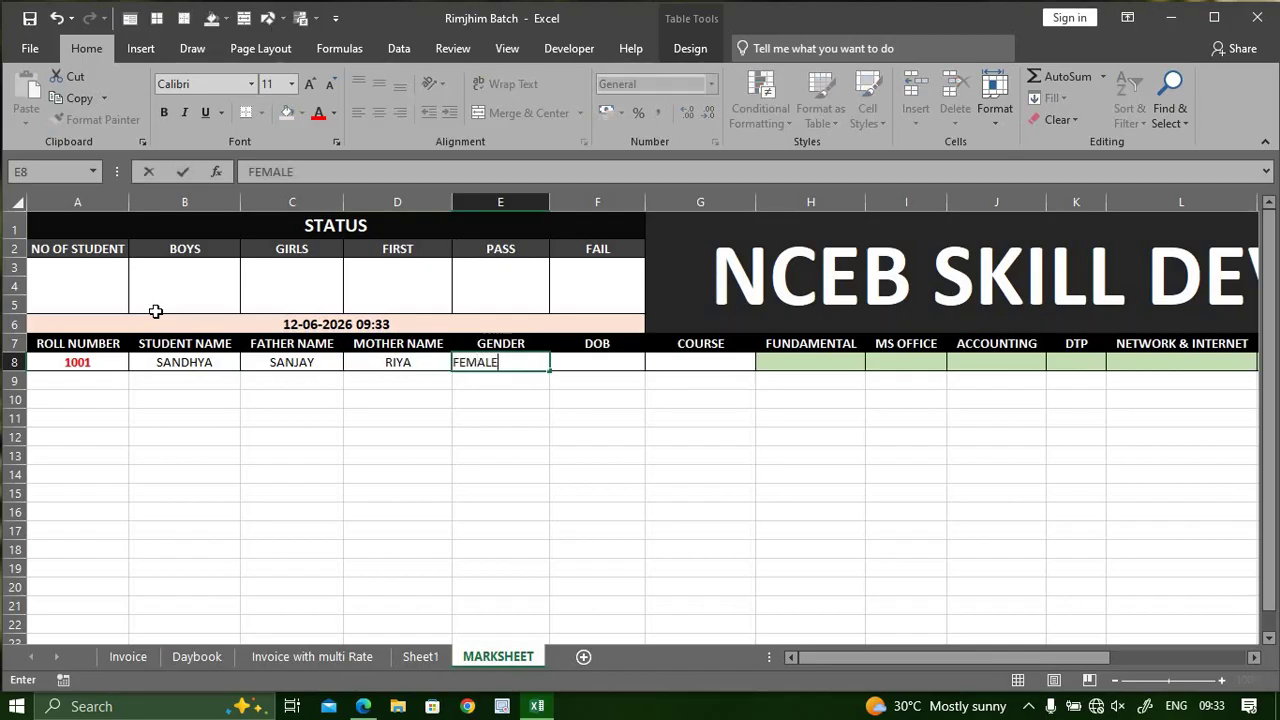
{"action": "key", "text": "Tab"}
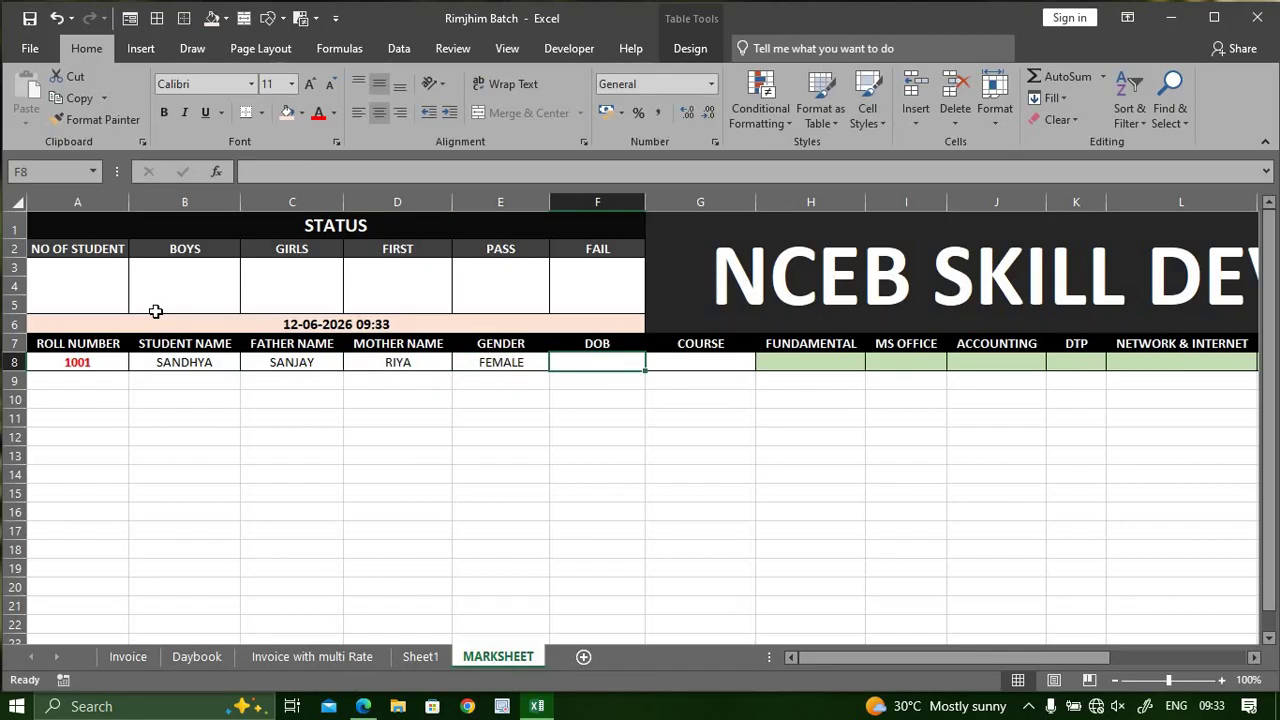
{"action": "type", "text": "-"}
{"action": "key", "text": "Tab"}
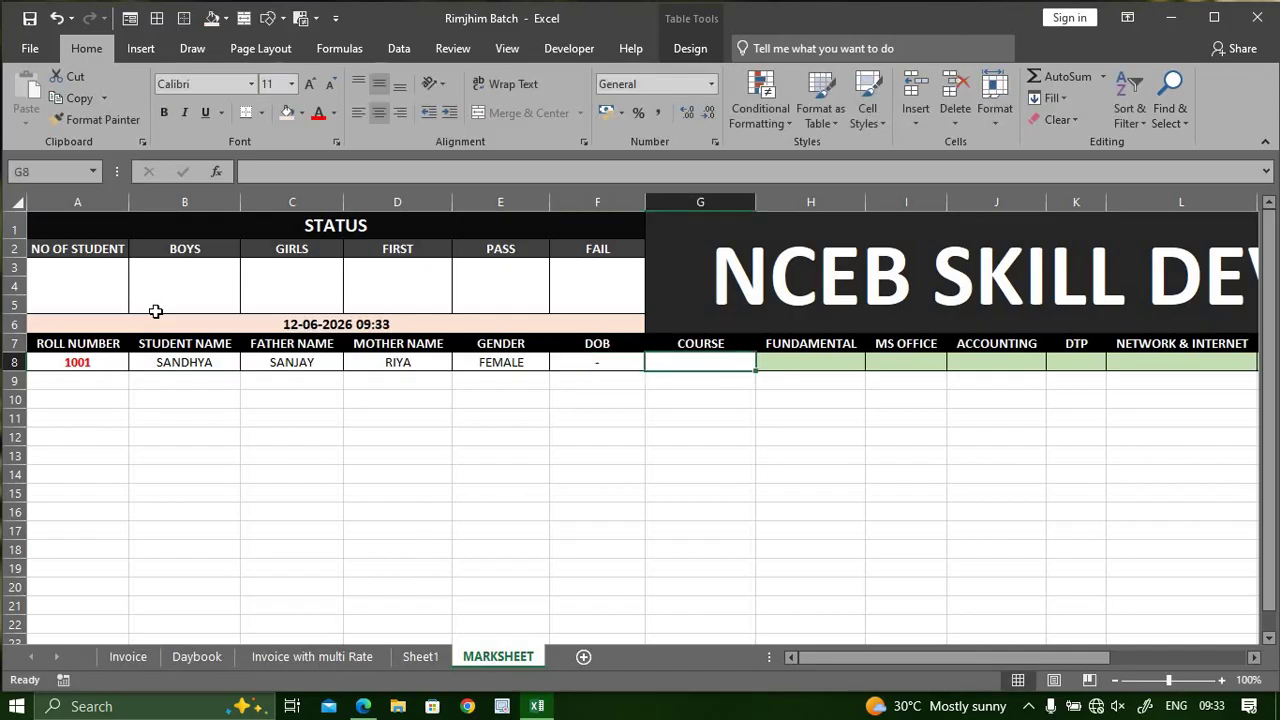
{"action": "type", "text": "ADCA"}
{"action": "key", "text": "Tab"}
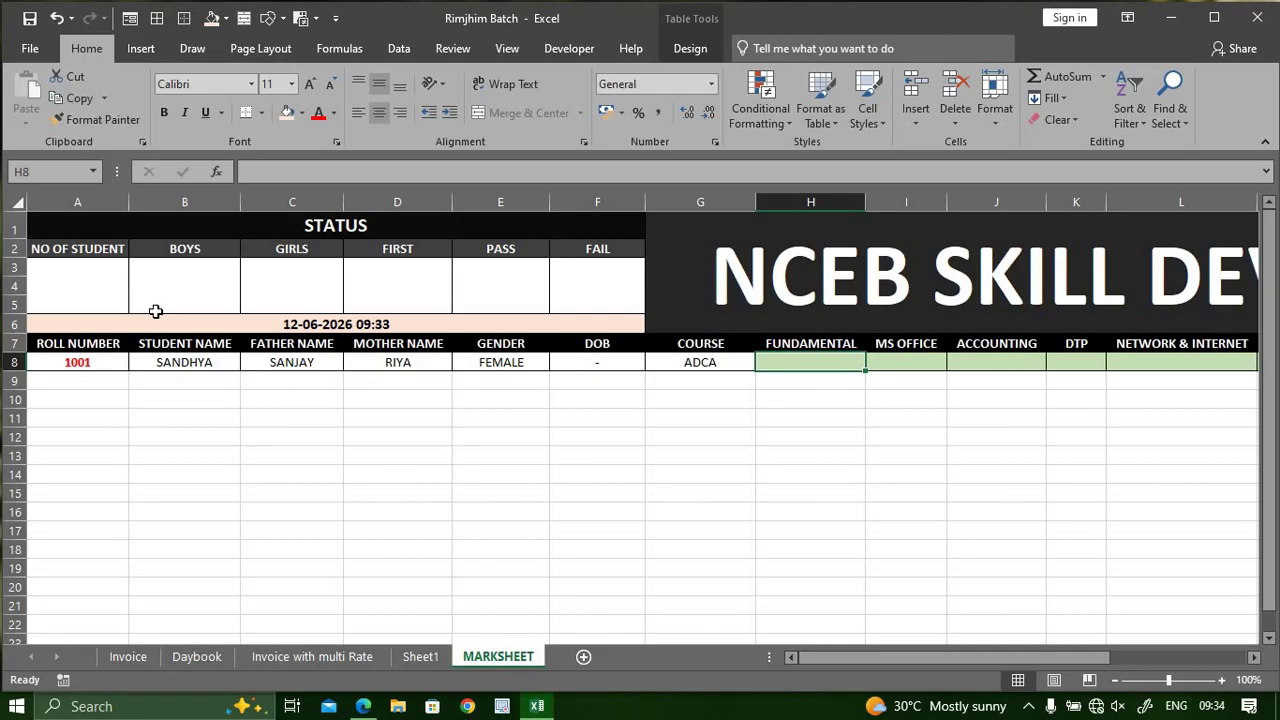
Enter row 8 marks from FUNDAMENTAL through PROJECT as 65, 78, 85, 58, 67 and 89
{"action": "type", "text": "65"}
{"action": "key", "text": "Tab"}
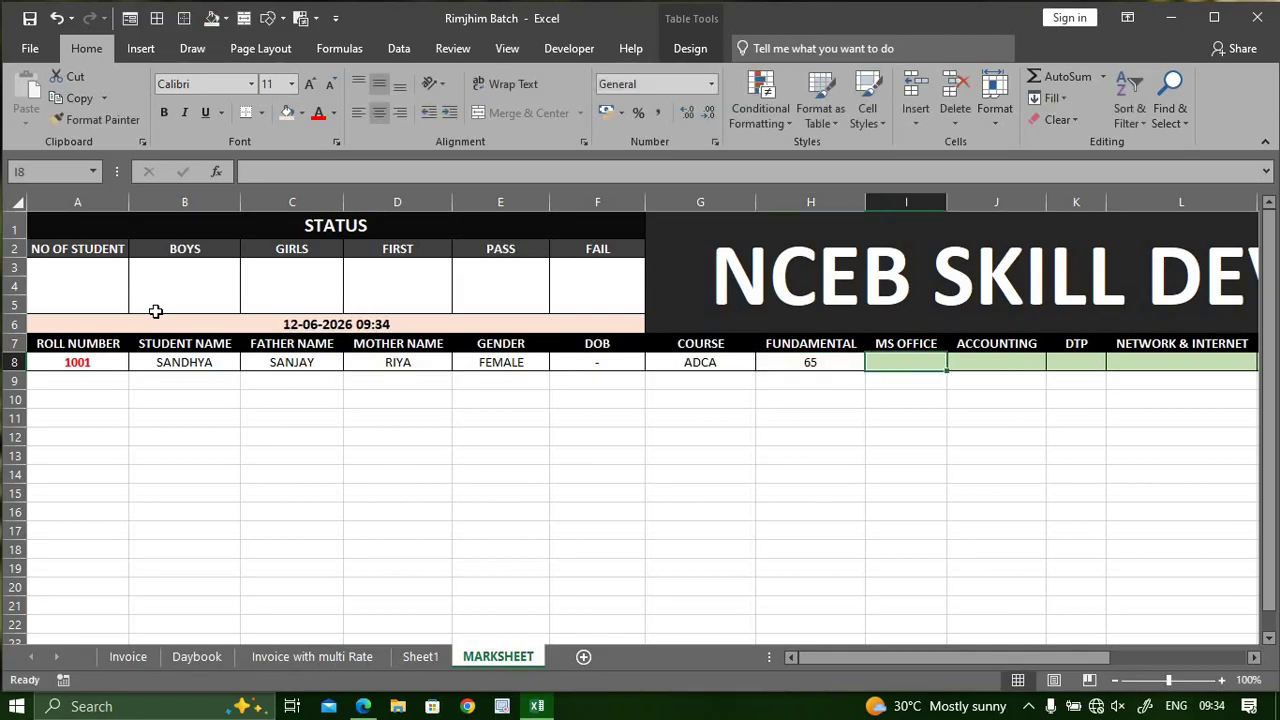
{"action": "type", "text": "78"}
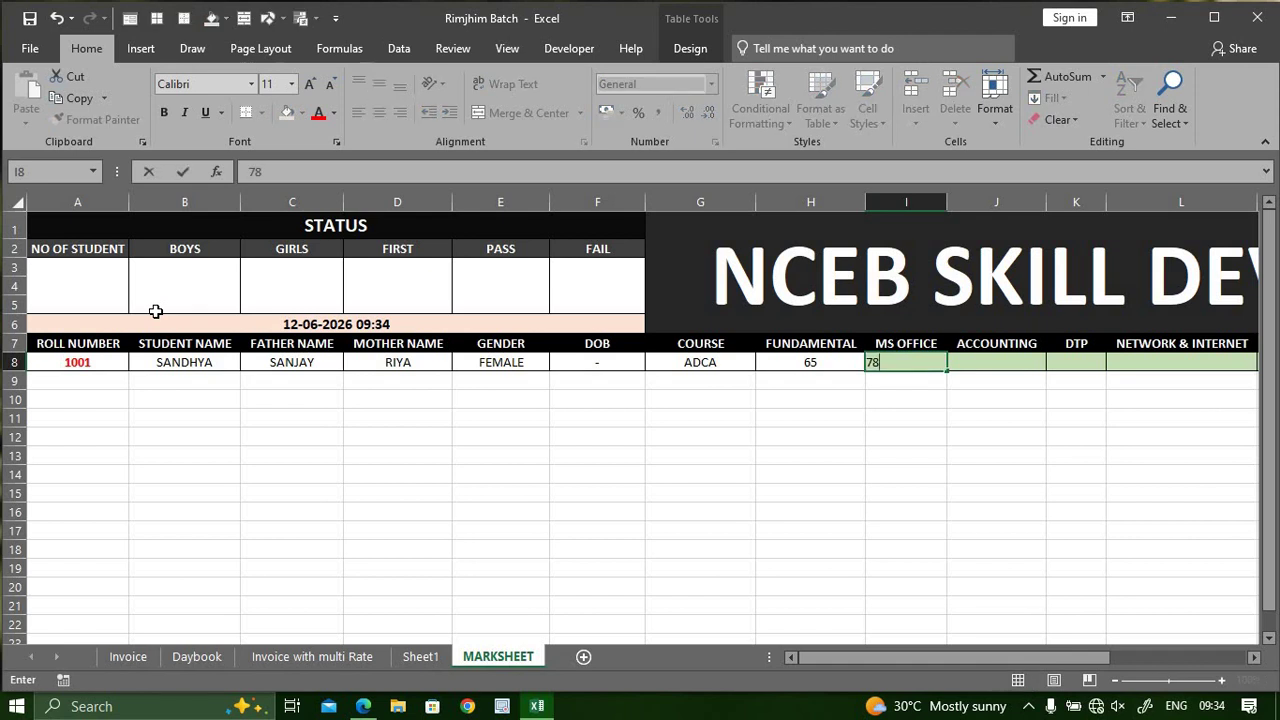
{"action": "key", "text": "Tab"}
{"action": "type", "text": "85"}
{"action": "key", "text": "Tab"}
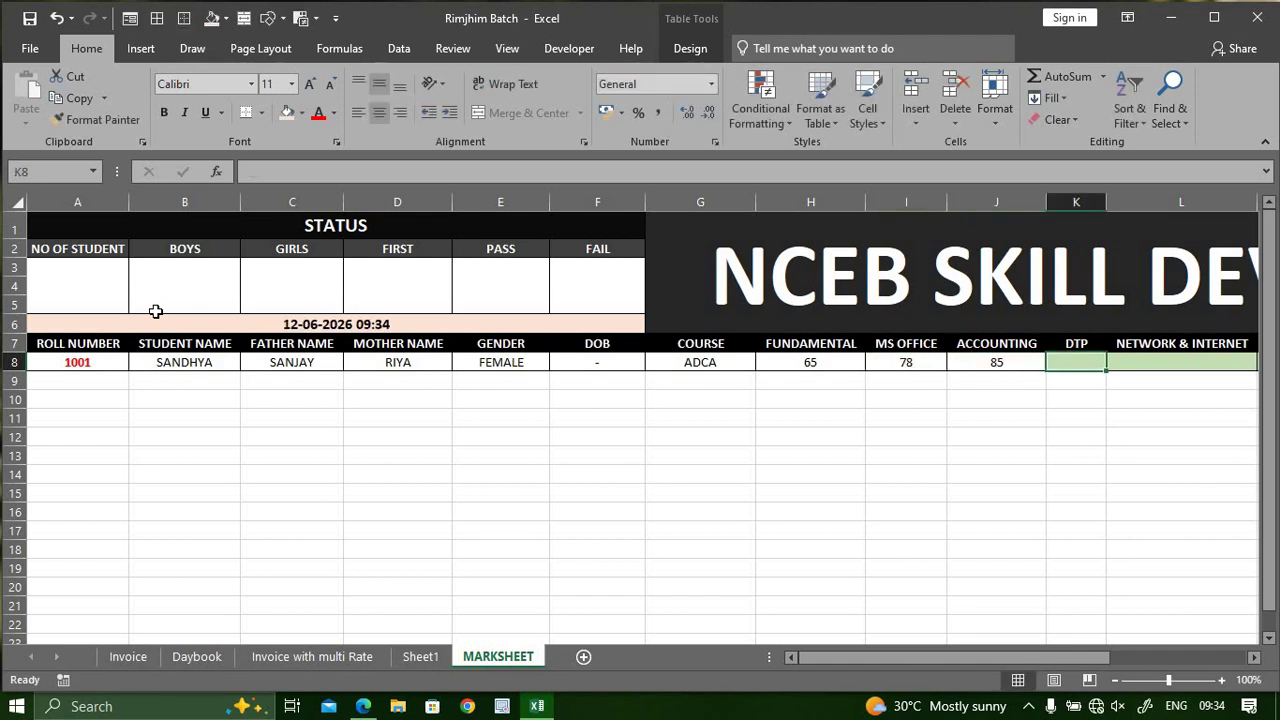
{"action": "type", "text": "58"}
{"action": "key", "text": "Tab"}
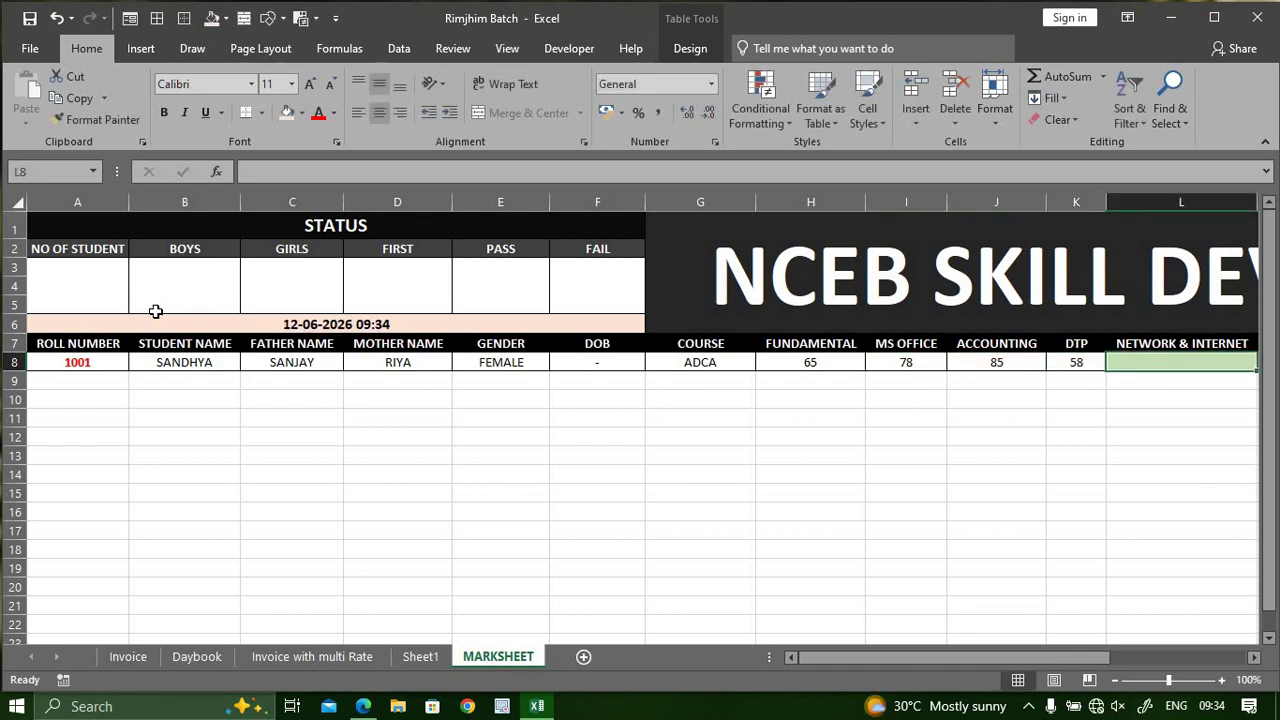
{"action": "type", "text": "67"}
{"action": "key", "text": "Tab"}
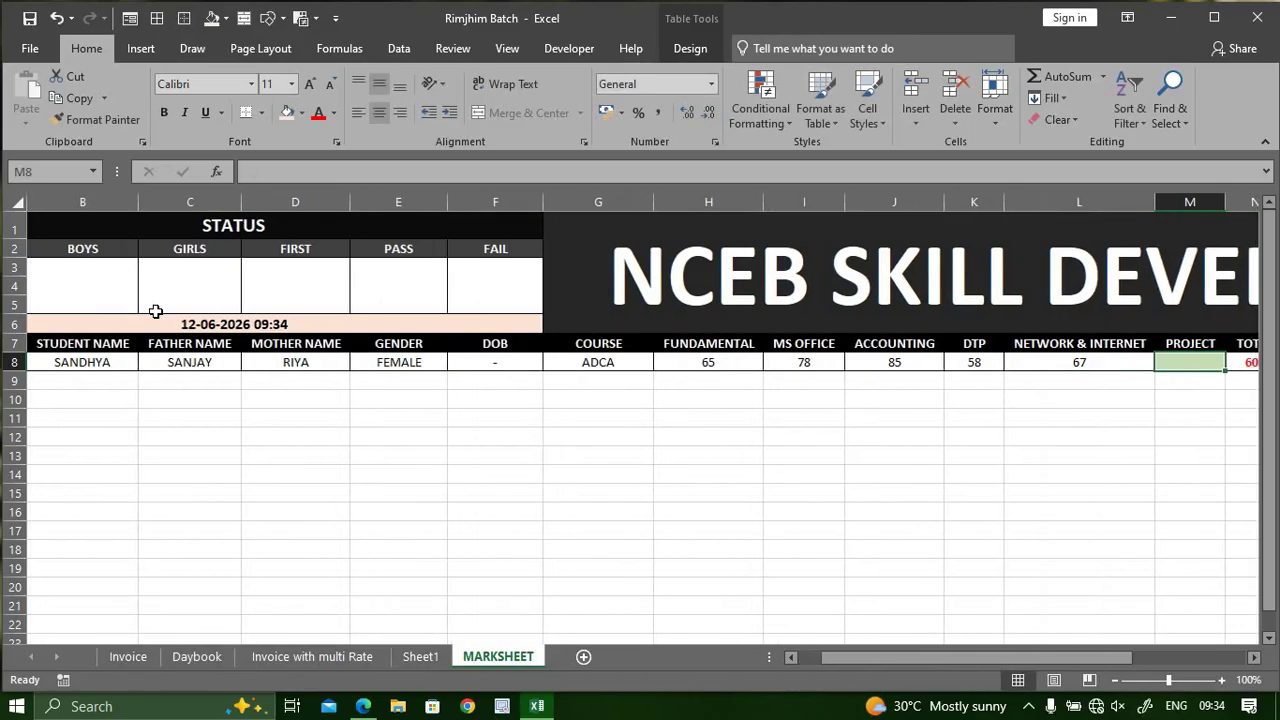
{"action": "type", "text": "89"}
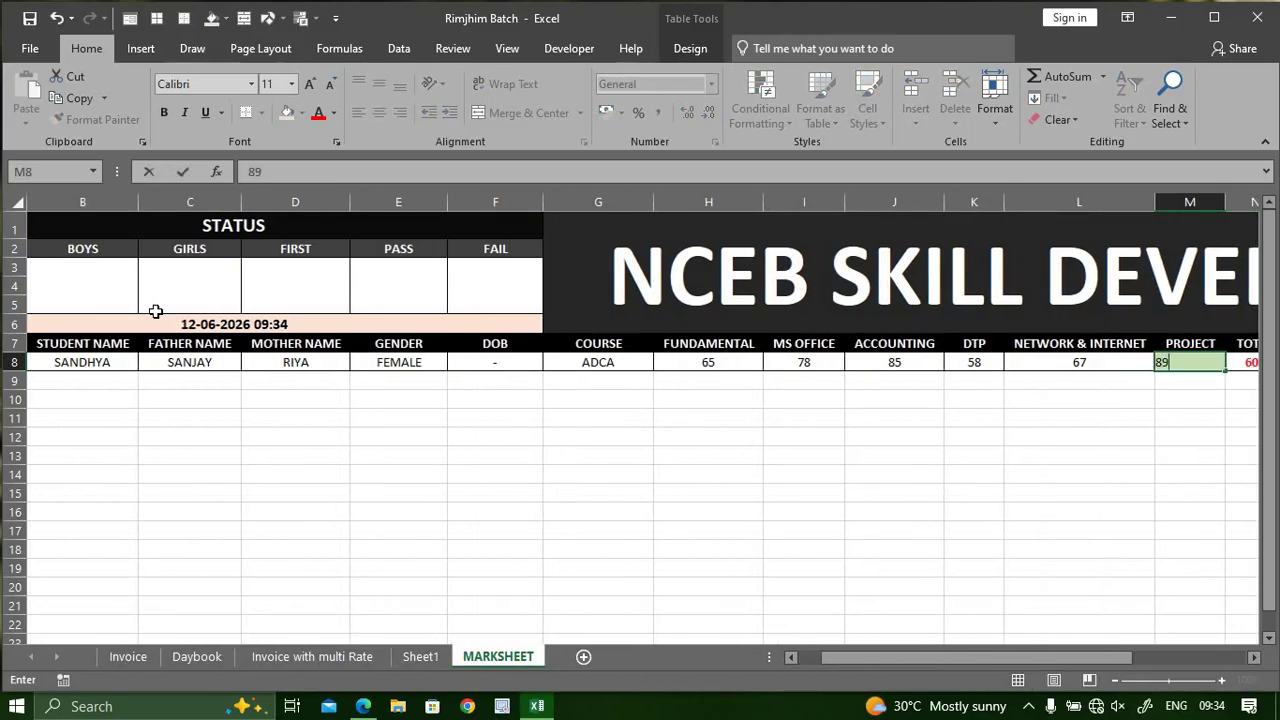
{"action": "key", "text": "Tab"}
Add a new table row below the first student's record, continuing from the STATUS cell T8
{"action": "key", "text": "Right"}
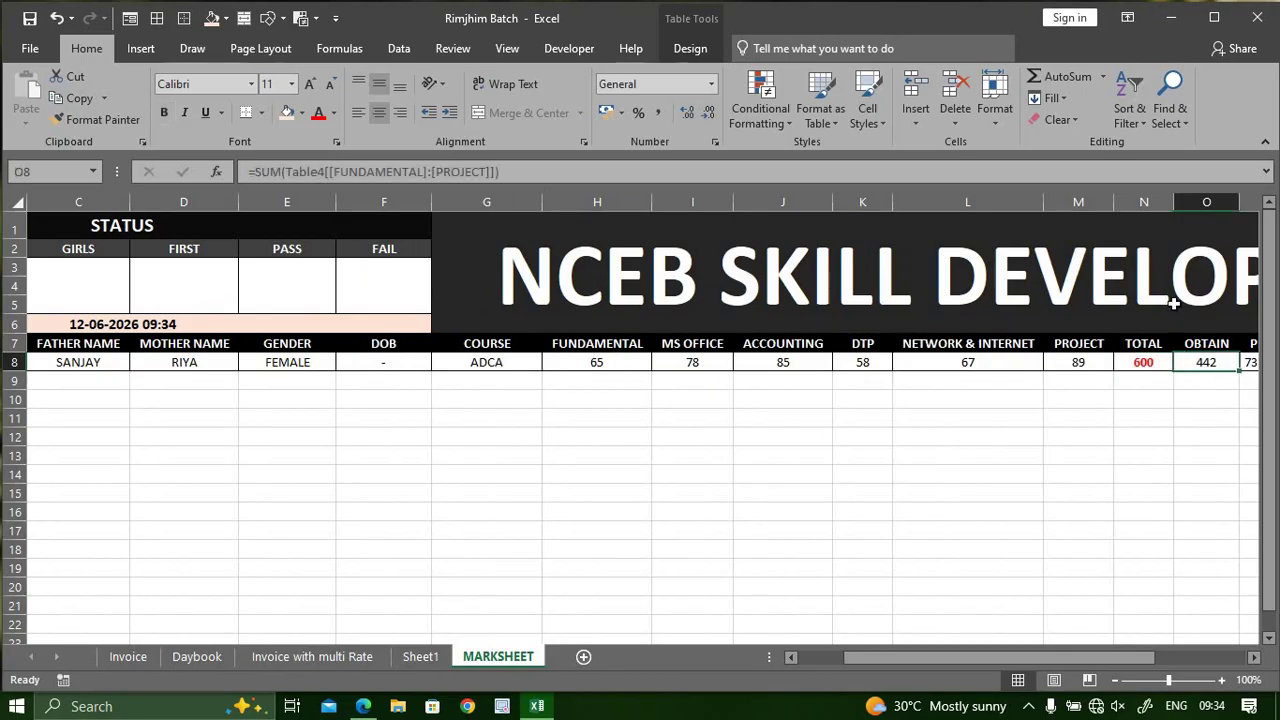
{"action": "key", "text": "Right"}
{"action": "key", "text": "Right"}
{"action": "key", "text": "Right"}
{"action": "key", "text": "Right"}
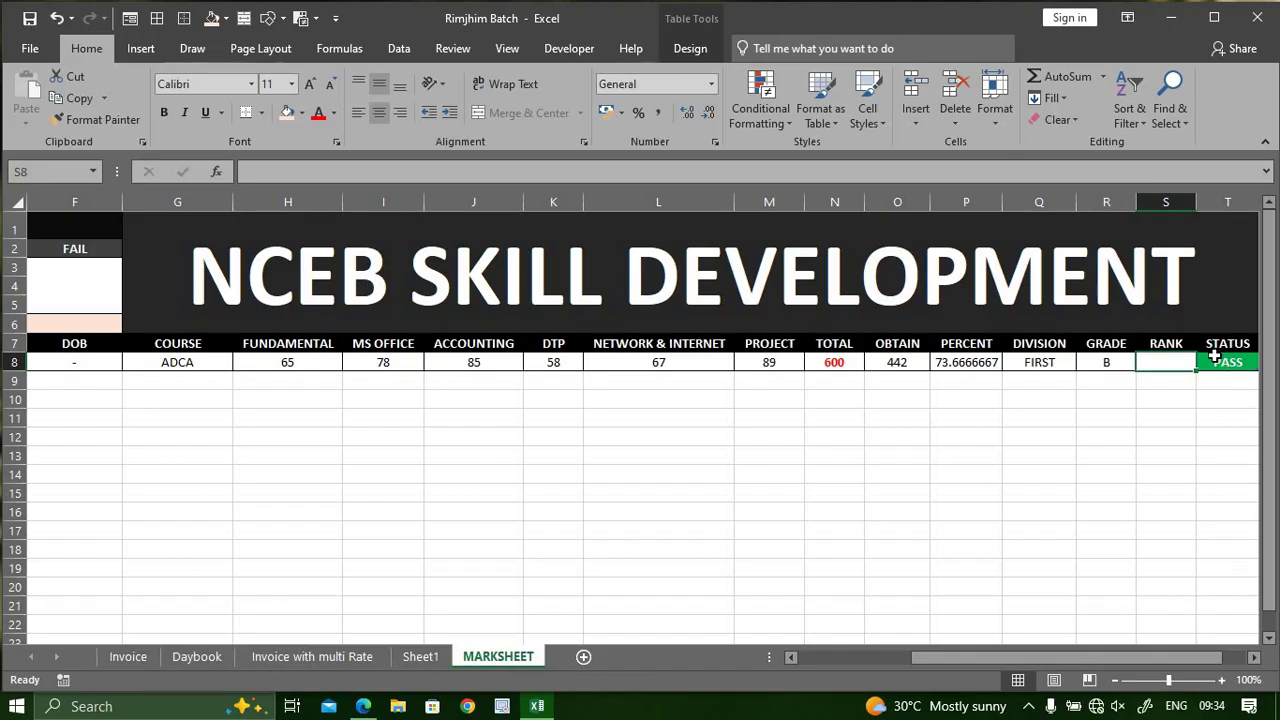
{"action": "key", "text": "ctrl+a"}
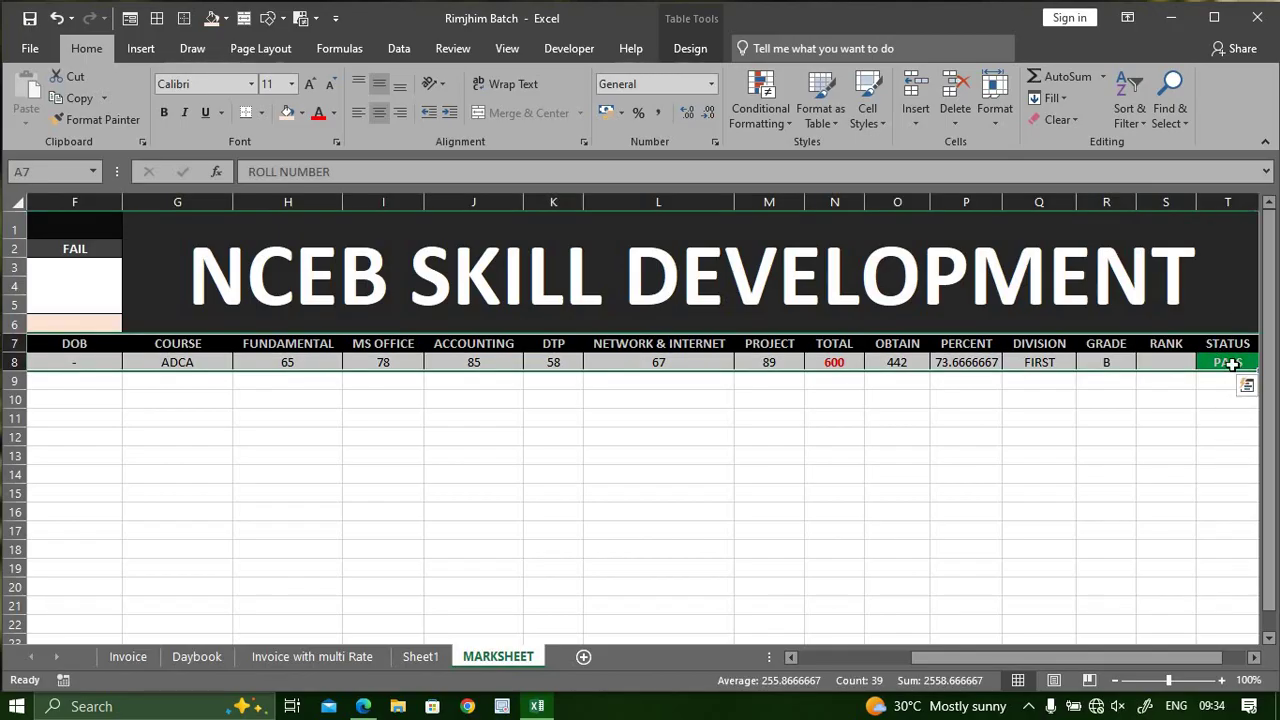
{"action": "left_click", "coordinate": [1231, 363]}
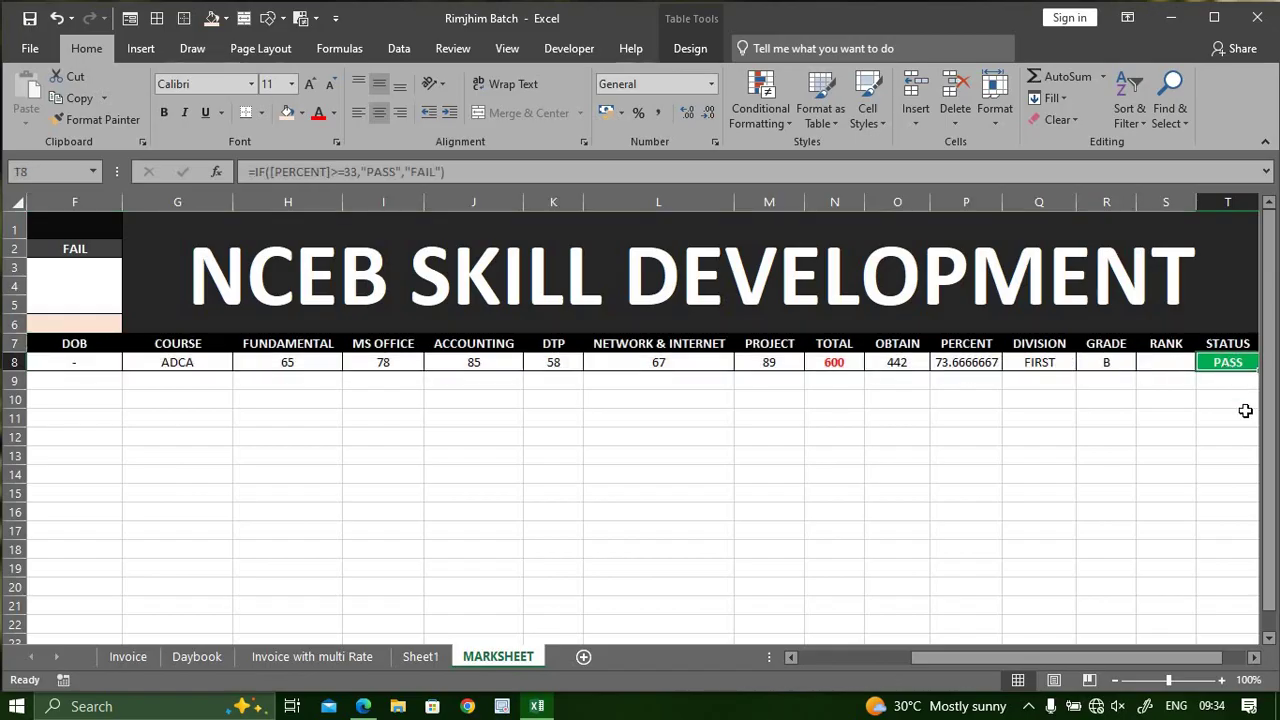
{"action": "key", "text": "Tab"}
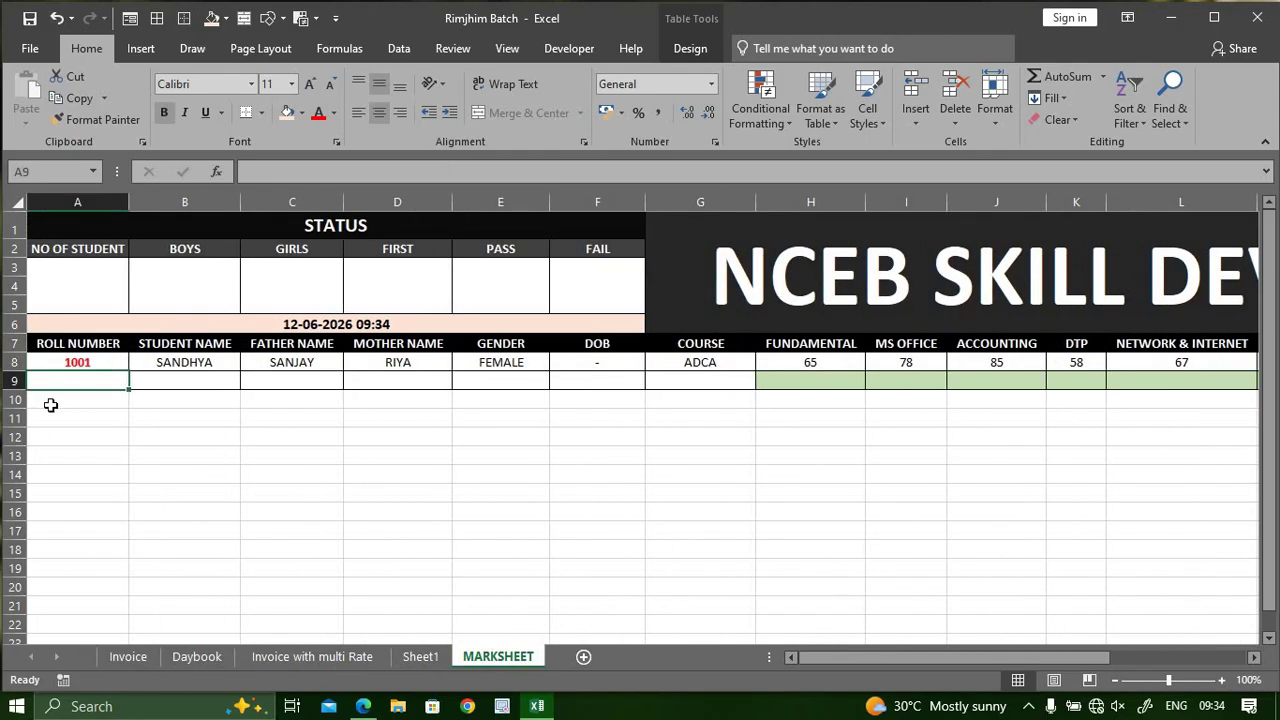
Enter the second student's roll number, name, father's name and mother's name in cells A9 to D9
{"action": "type", "text": "1002"}
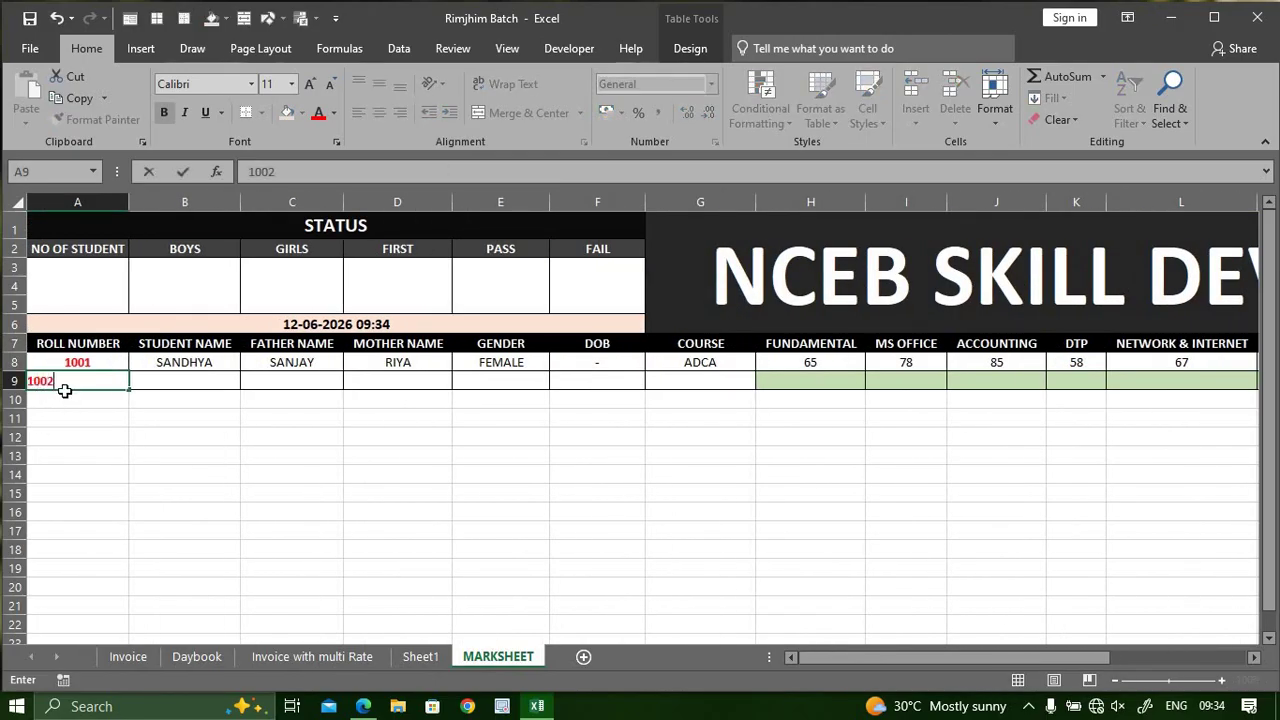
{"action": "key", "text": "Tab"}
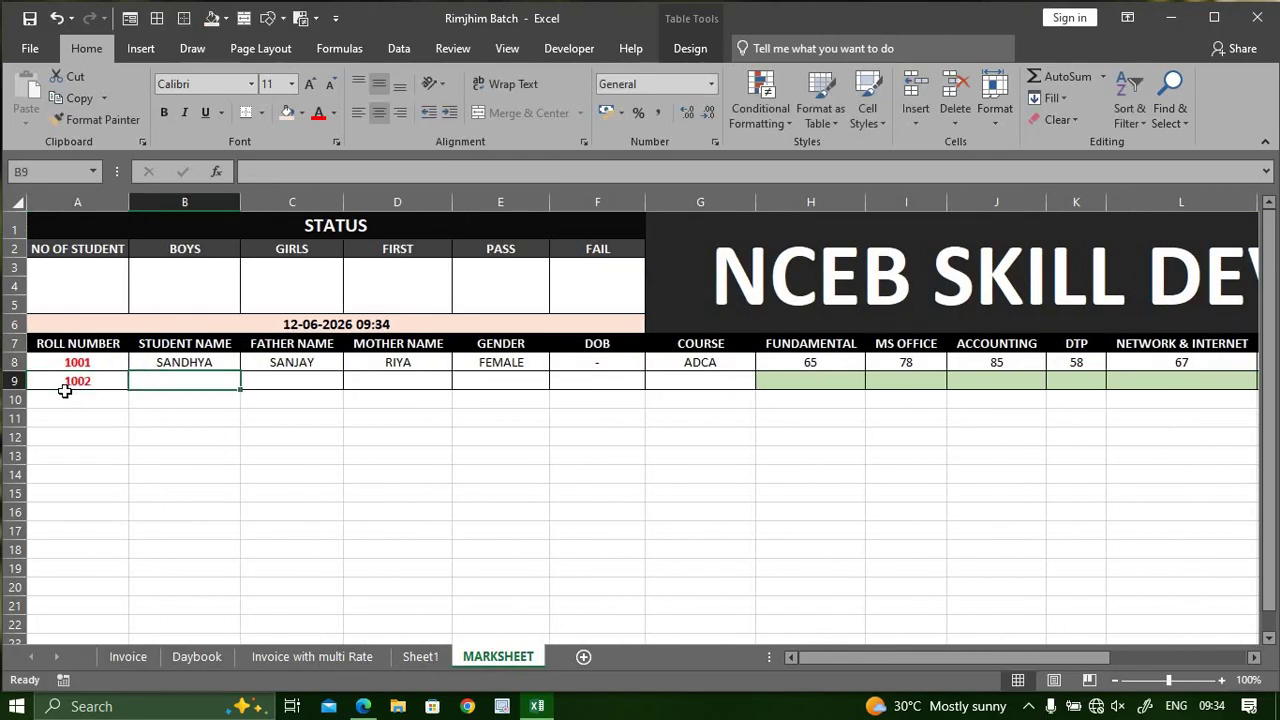
{"action": "type", "text": "MOHAN"}
{"action": "key", "text": "Tab"}
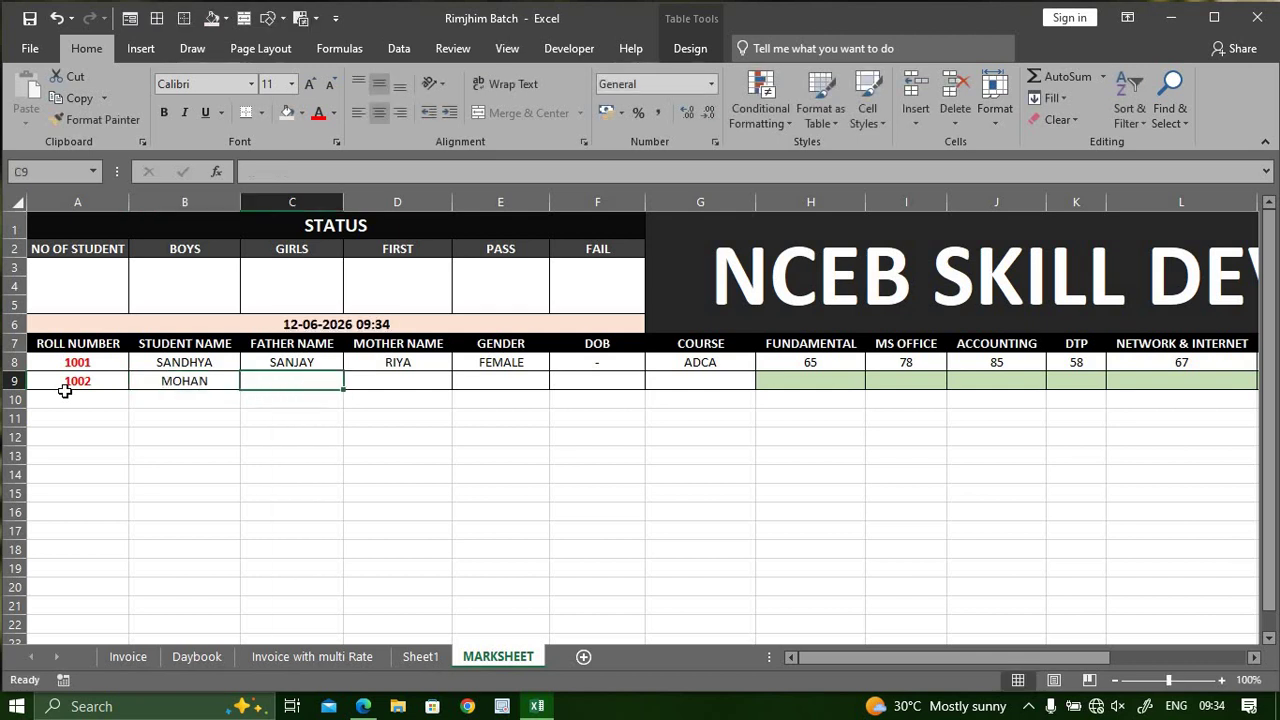
{"action": "type", "text": "PANKAJ"}
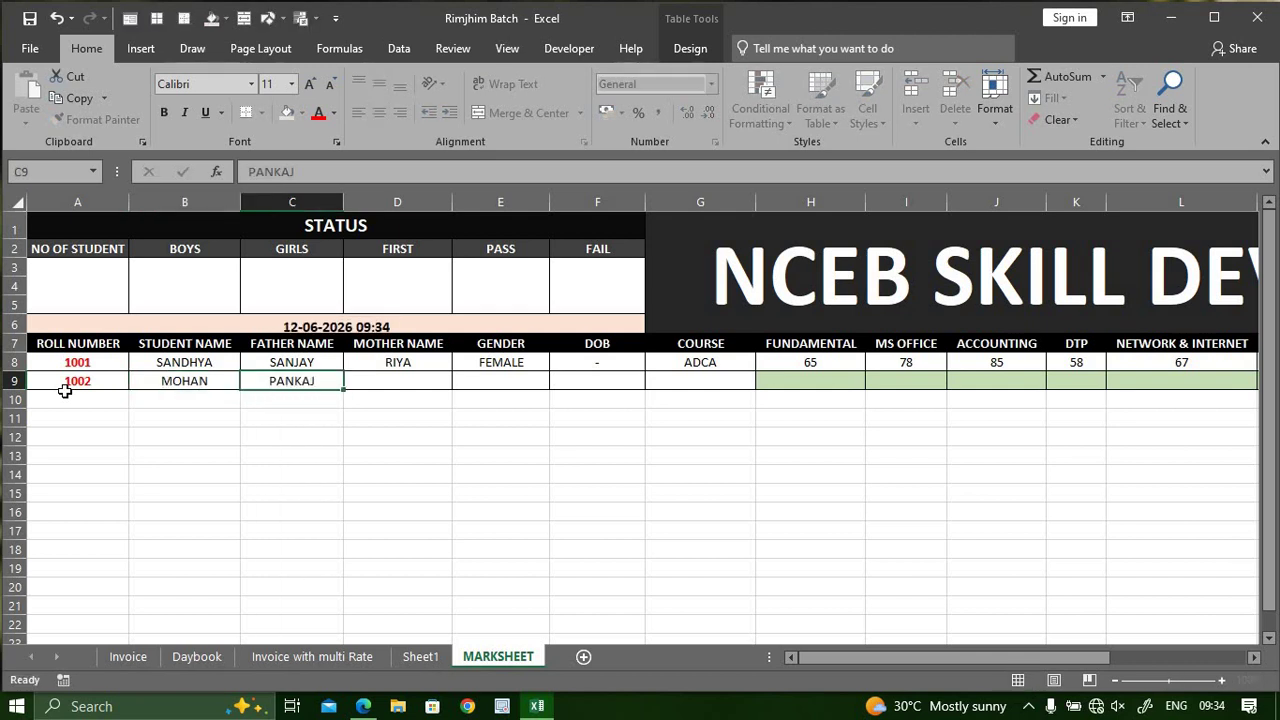
{"action": "key", "text": "Tab"}
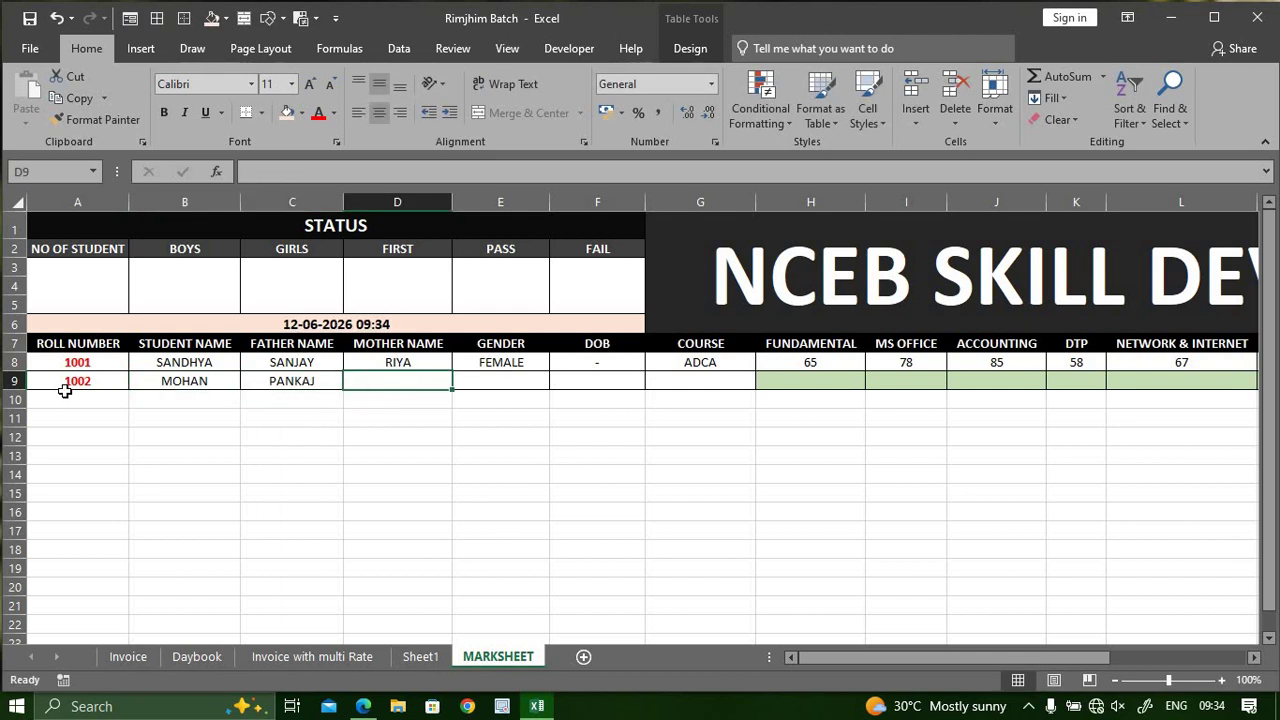
{"action": "type", "text": "SAP"}
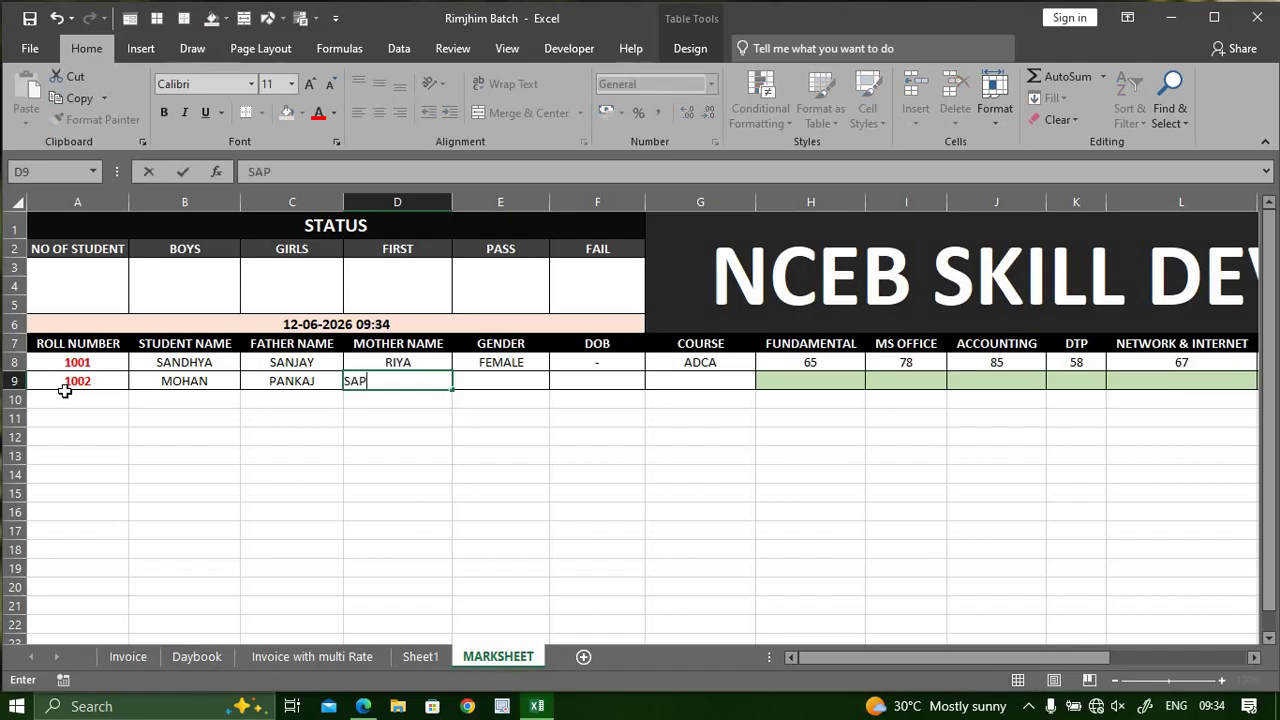
{"action": "type", "text": "NA"}
{"action": "key", "text": "Tab"}
Fill in row 9 with MALE for GENDER, a "-" placeholder for DOB and DCAA for COURSE
{"action": "type", "text": "MA"}
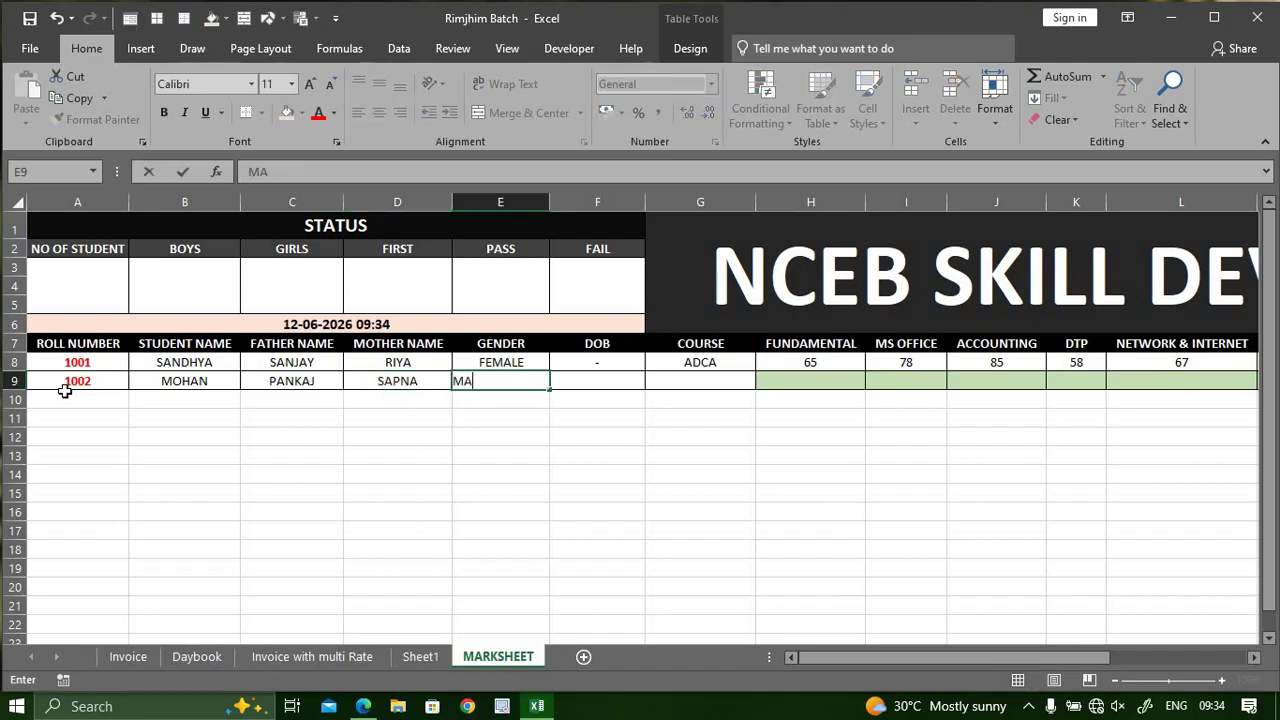
{"action": "key", "text": "Tab"}
{"action": "type", "text": "-"}
{"action": "key", "text": "Tab"}
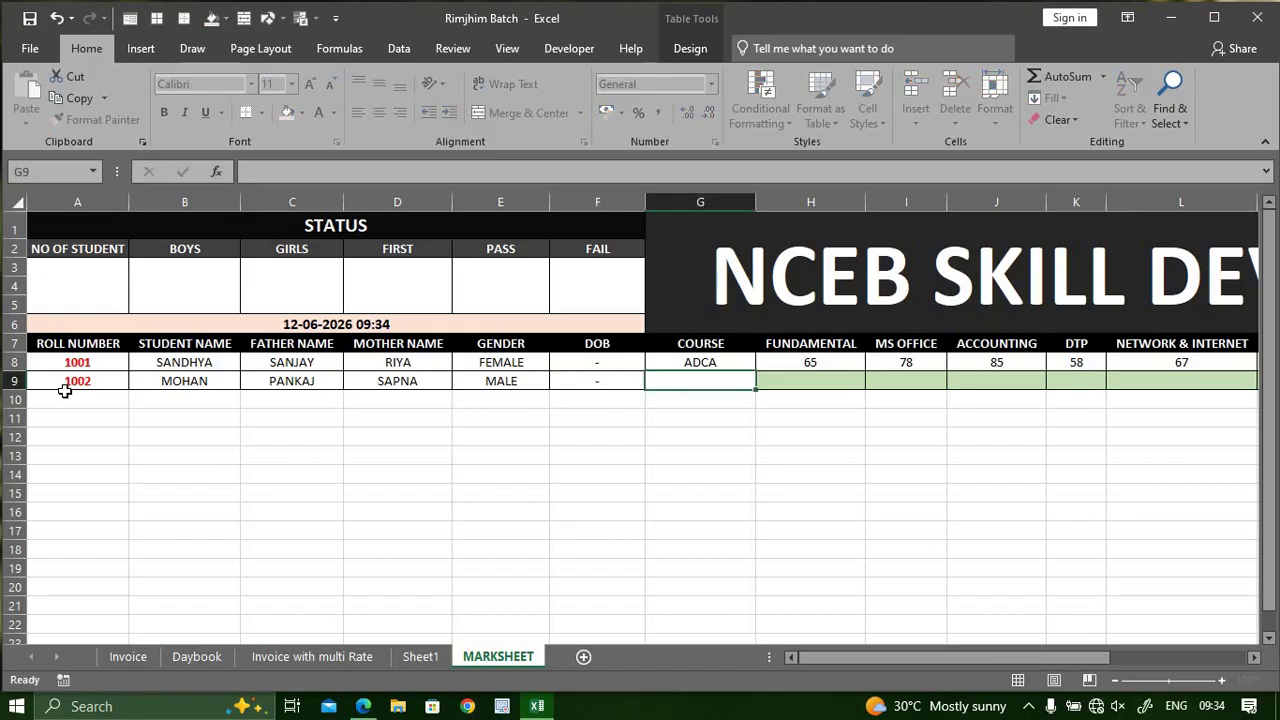
{"action": "type", "text": "DCAA"}
{"action": "key", "text": "Tab"}
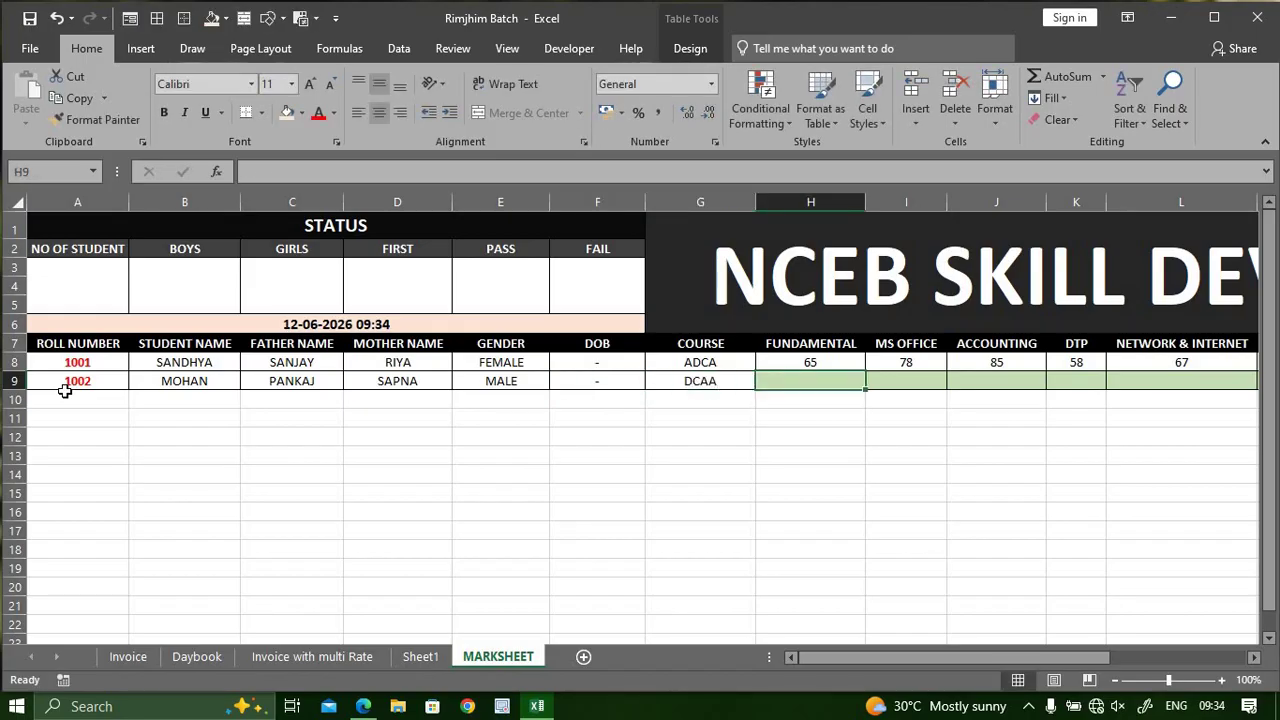
Enter row 9 marks from FUNDAMENTAL through PROJECT as 12, 32, 11, 14, 2 and 5, and set TOTAL to 600
{"action": "type", "text": "12"}
{"action": "key", "text": "Tab"}
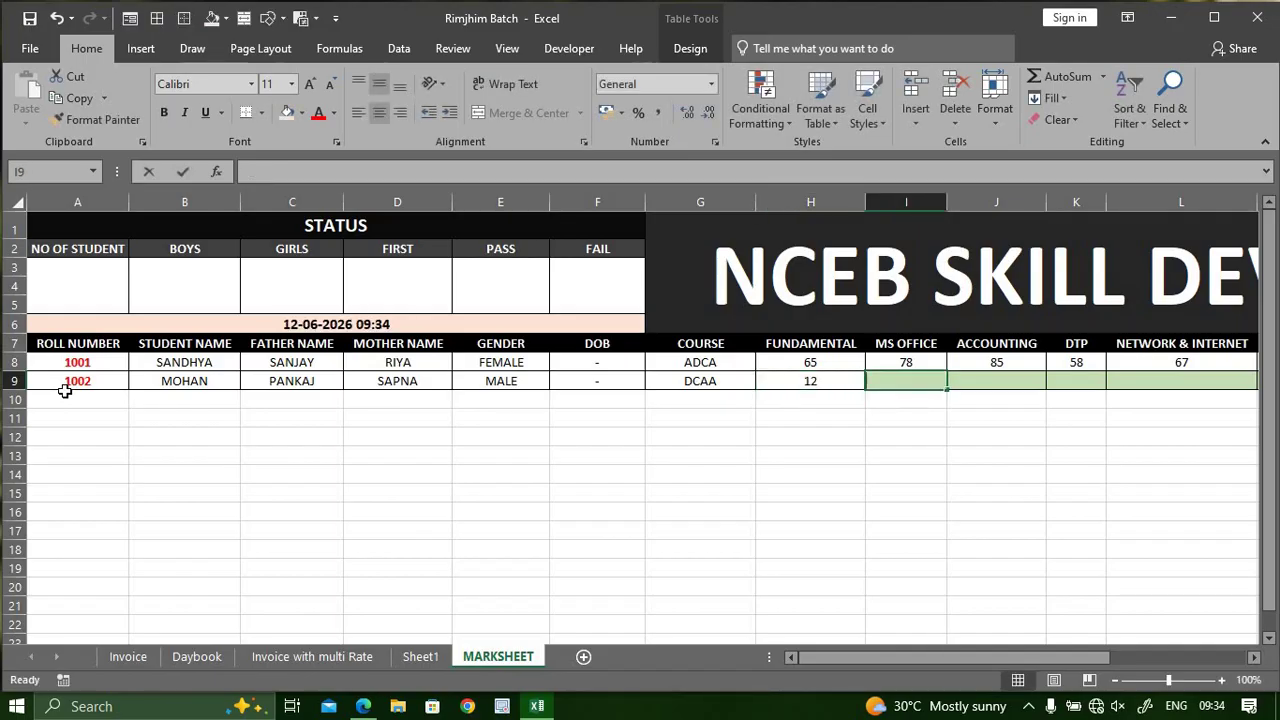
{"action": "type", "text": "32"}
{"action": "key", "text": "Tab"}
{"action": "type", "text": "11"}
{"action": "key", "text": "Tab"}
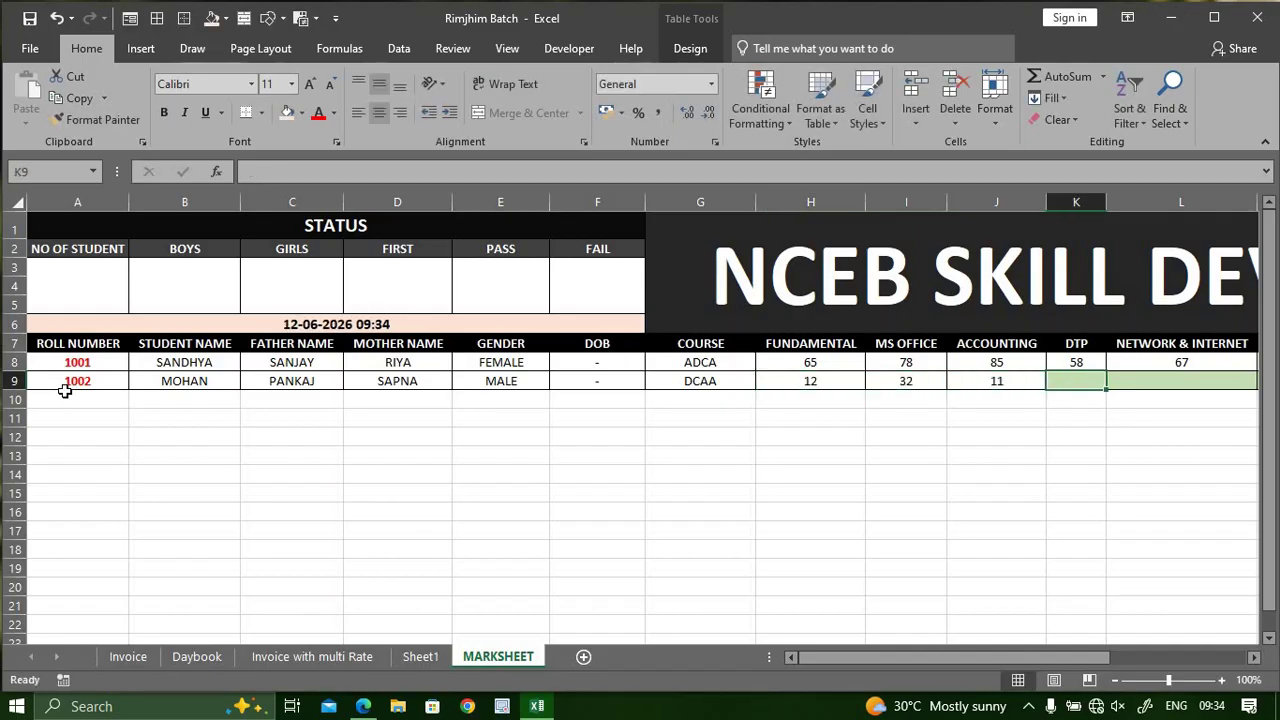
{"action": "type", "text": "14"}
{"action": "key", "text": "Tab"}
{"action": "type", "text": "2"}
{"action": "key", "text": "Tab"}
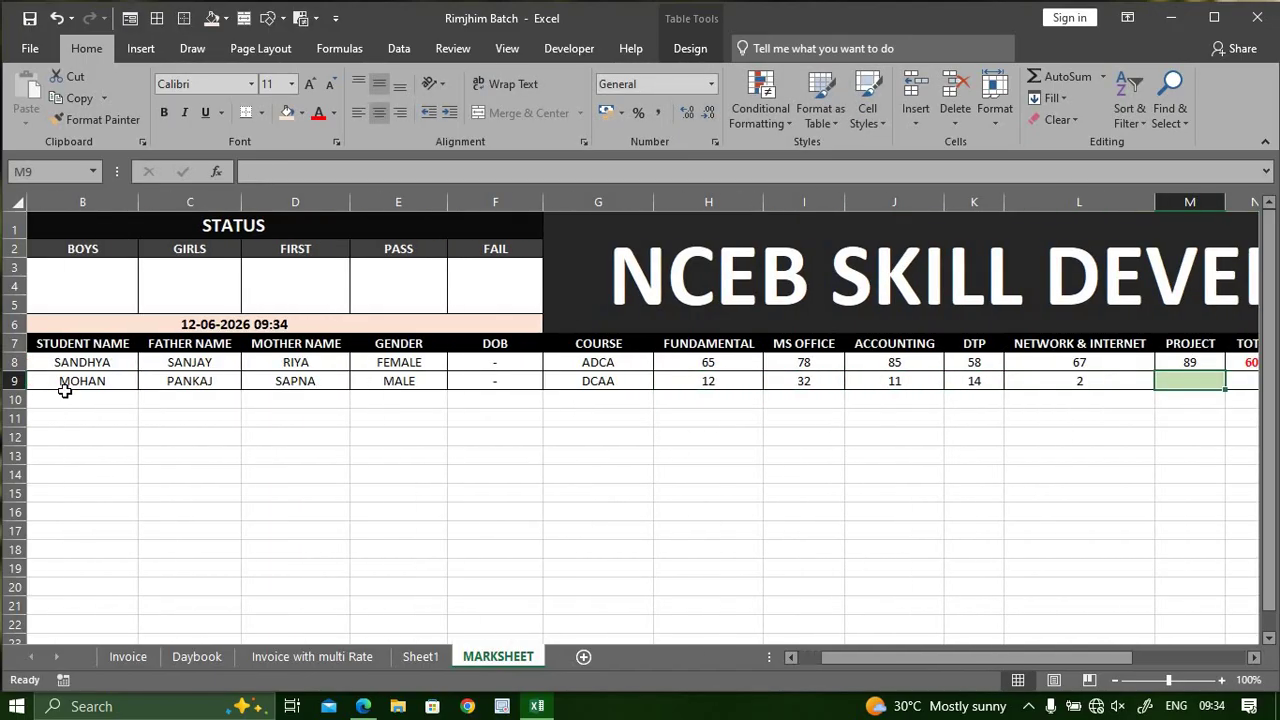
{"action": "type", "text": "5"}
{"action": "key", "text": "Tab"}
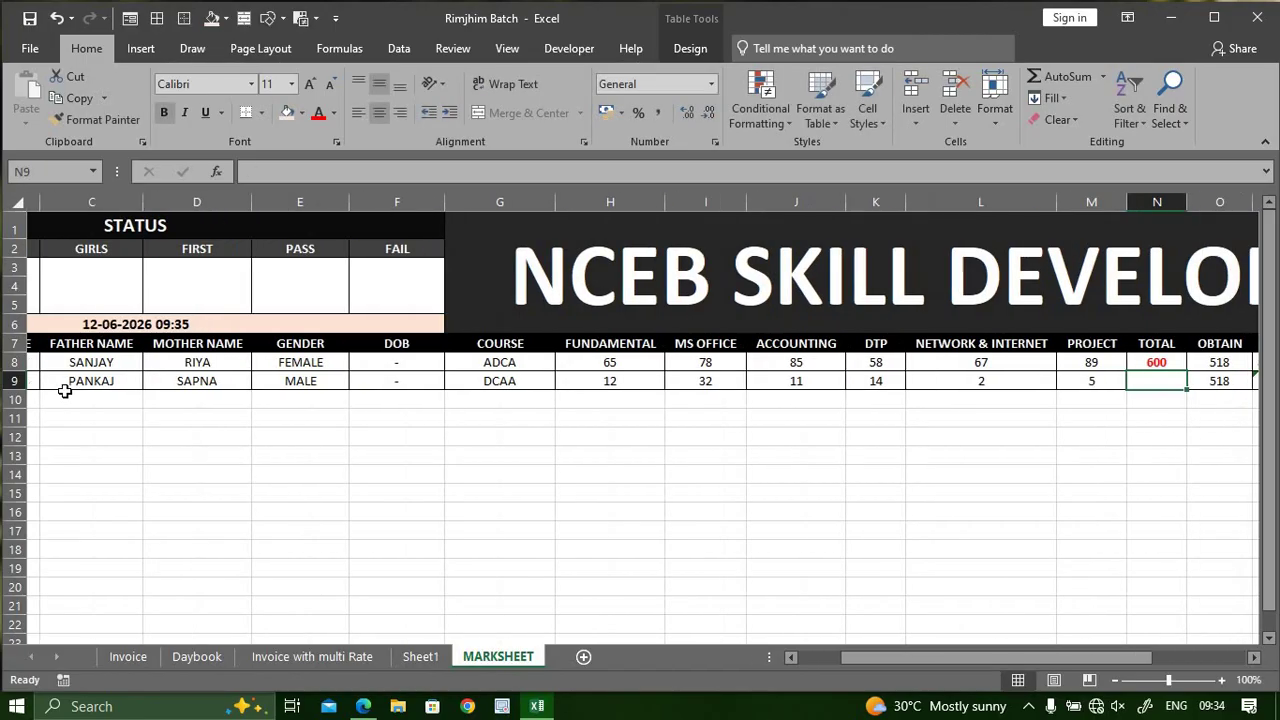
{"action": "type", "text": "600"}
{"action": "key", "text": "Tab"}
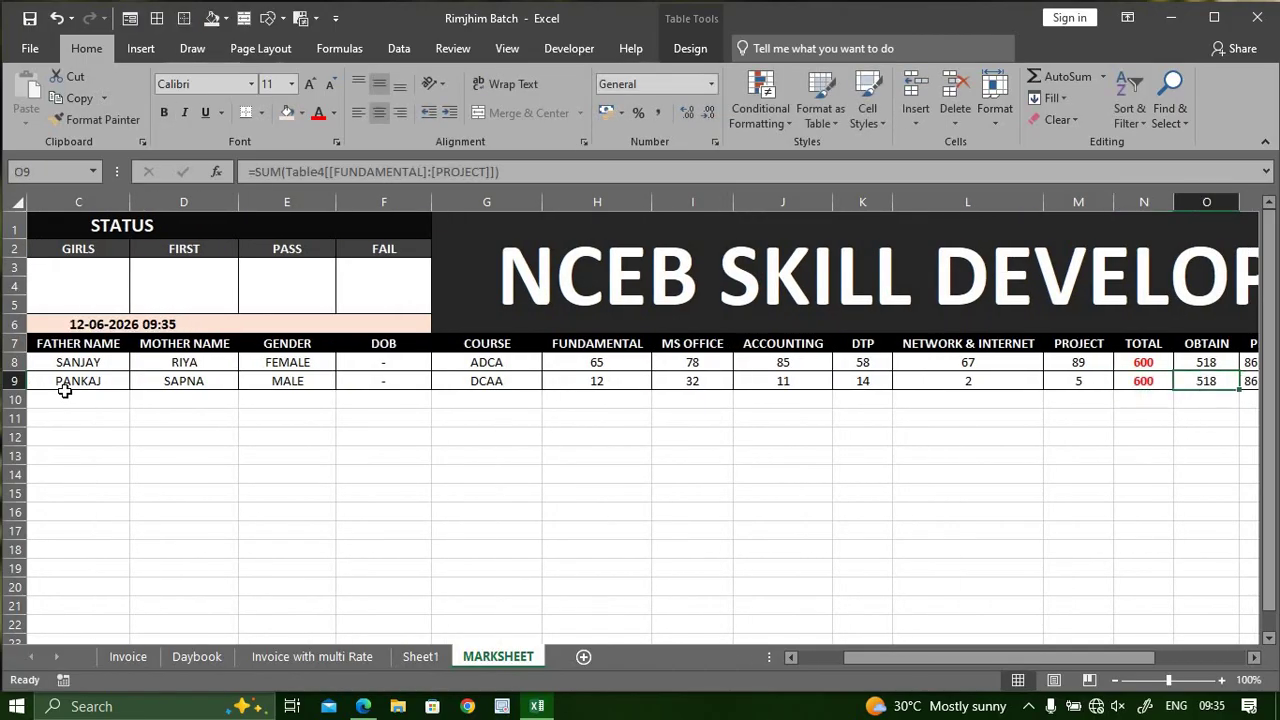
Examine the OBTAIN formula in cell O8 and compare the OBTAIN and PERCENT results of rows 8 and 9
{"action": "left_click", "coordinate": [1207, 363]}
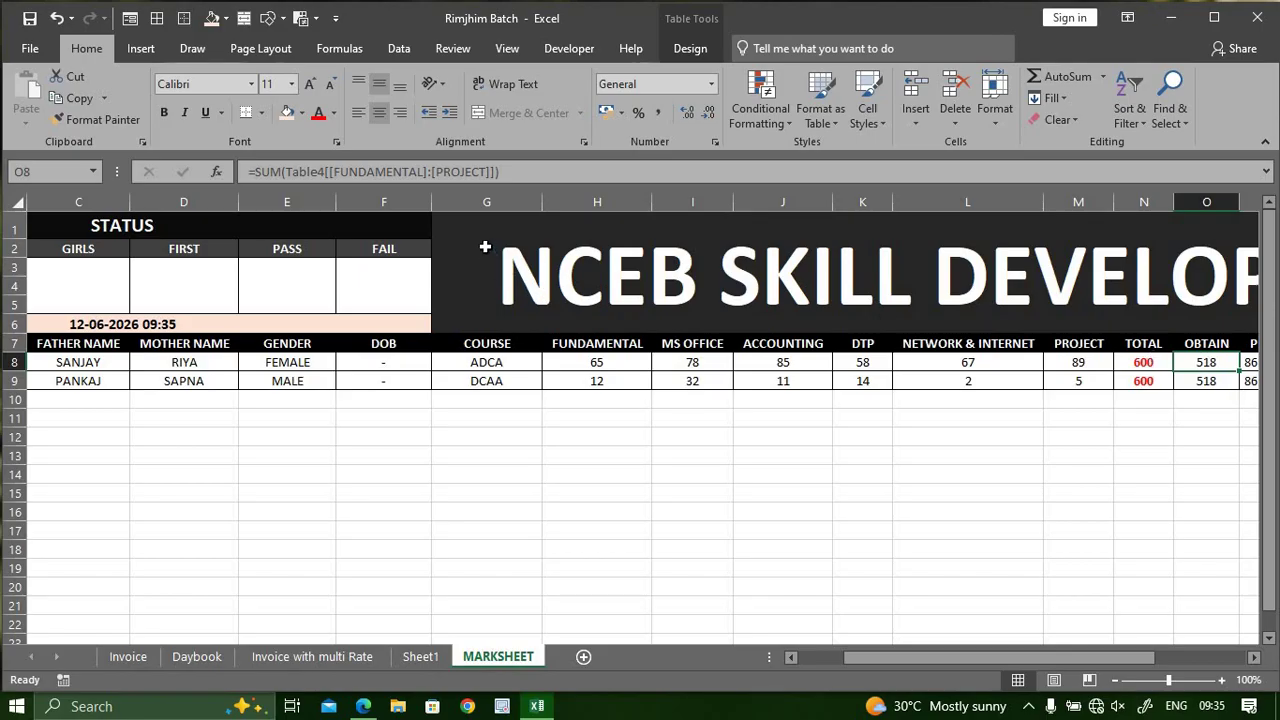
{"action": "left_click_drag", "start_coordinate": [1147, 661], "coordinate": [1177, 658]}
{"action": "left_click", "coordinate": [1042, 514]}
{"action": "left_click", "coordinate": [1040, 381]}
{"action": "left_click", "coordinate": [1108, 367]}
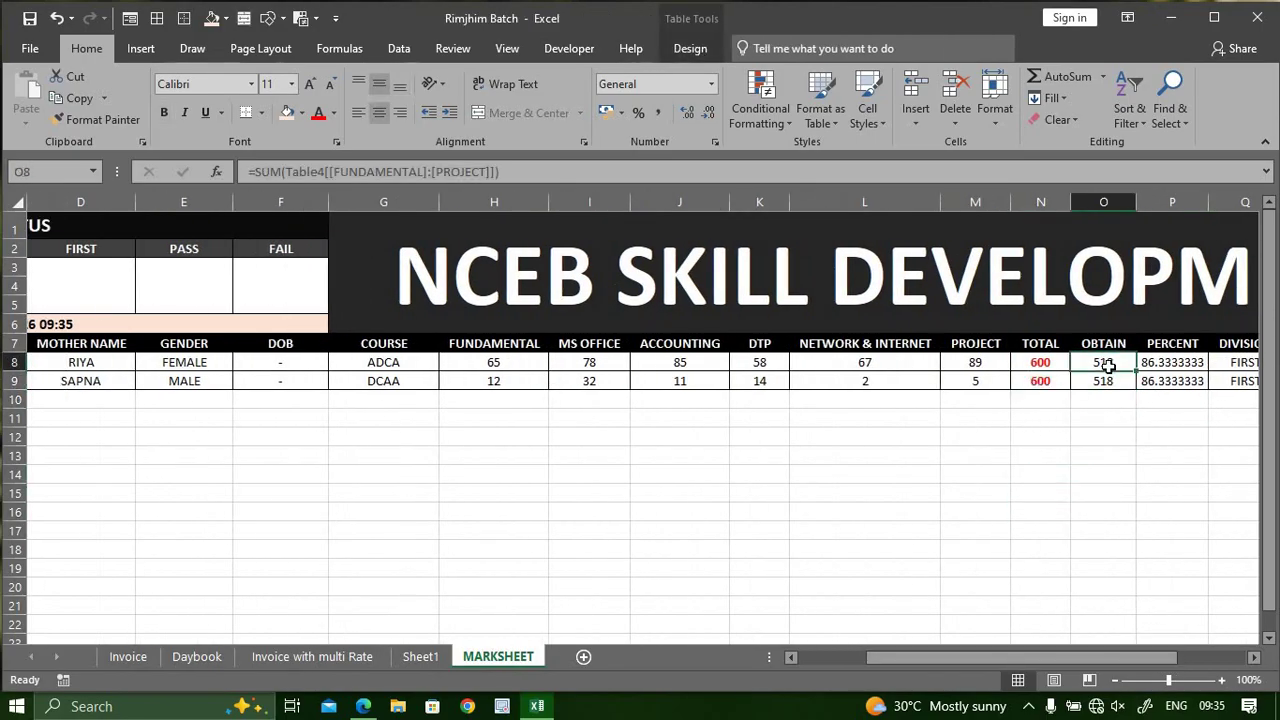
{"action": "key", "text": "ctrl+a"}
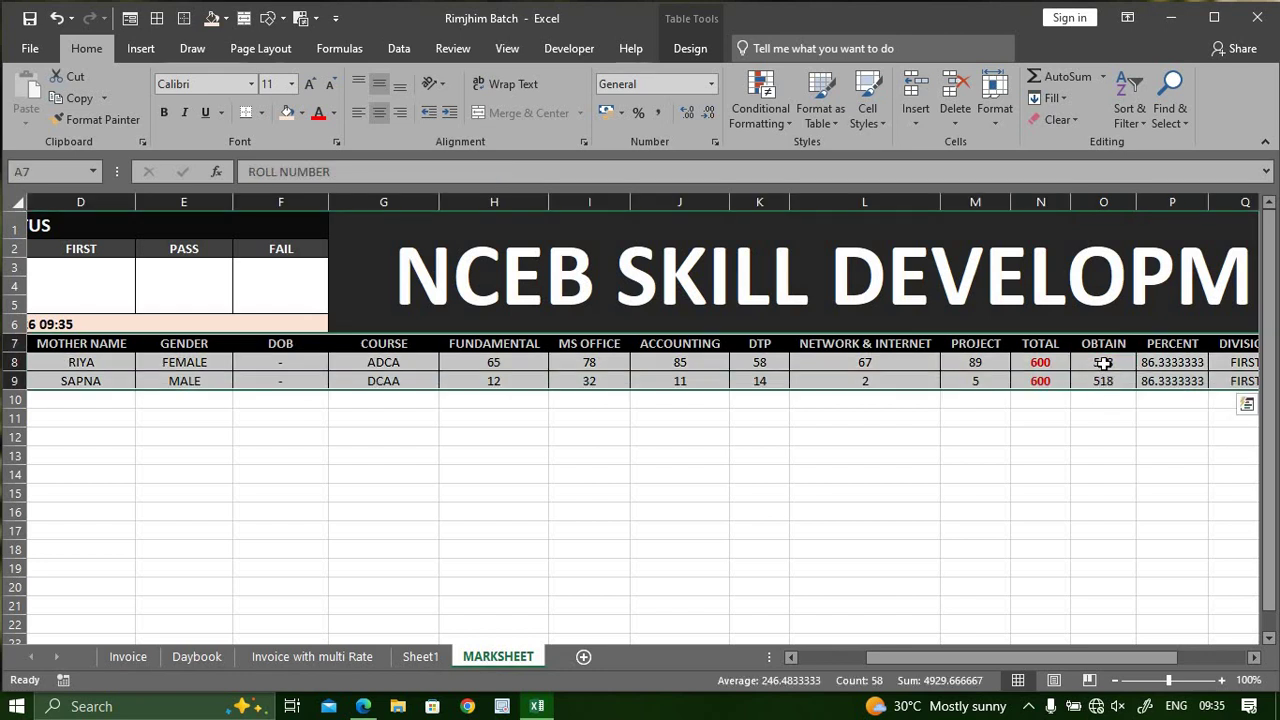
{"action": "left_click", "coordinate": [1103, 363]}
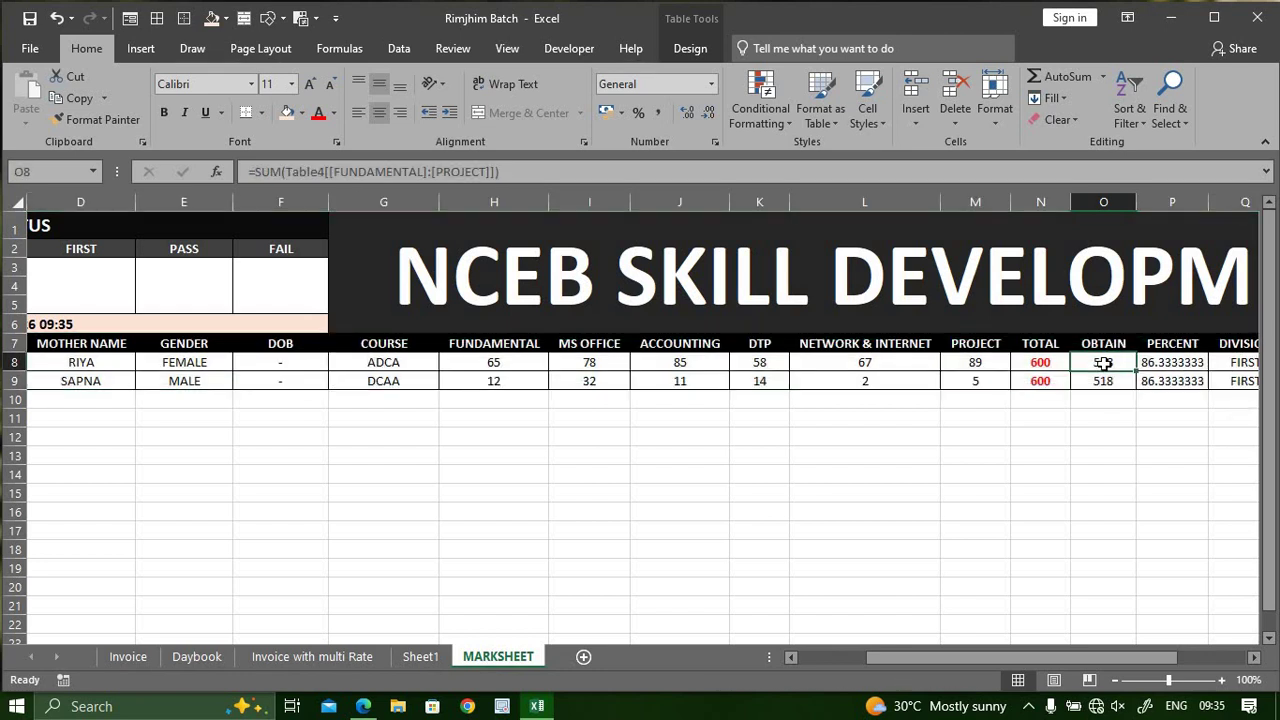
{"action": "left_click", "coordinate": [1155, 383]}
{"action": "left_click", "coordinate": [1104, 366]}
Replace the table reference in the OBTAIN formula of cell O8 with the row's own marks, giving =SUM(H8:M8)
{"action": "left_click", "coordinate": [522, 172]}
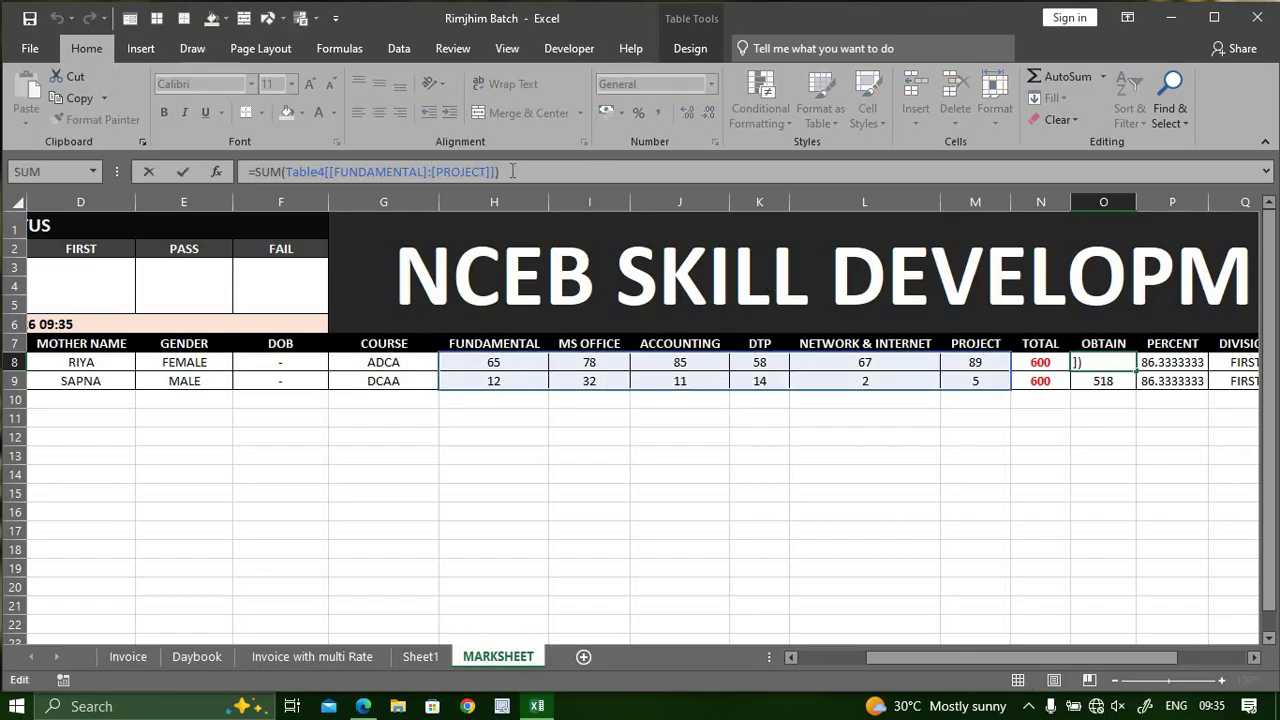
{"action": "left_click_drag", "start_coordinate": [491, 172], "coordinate": [288, 170]}
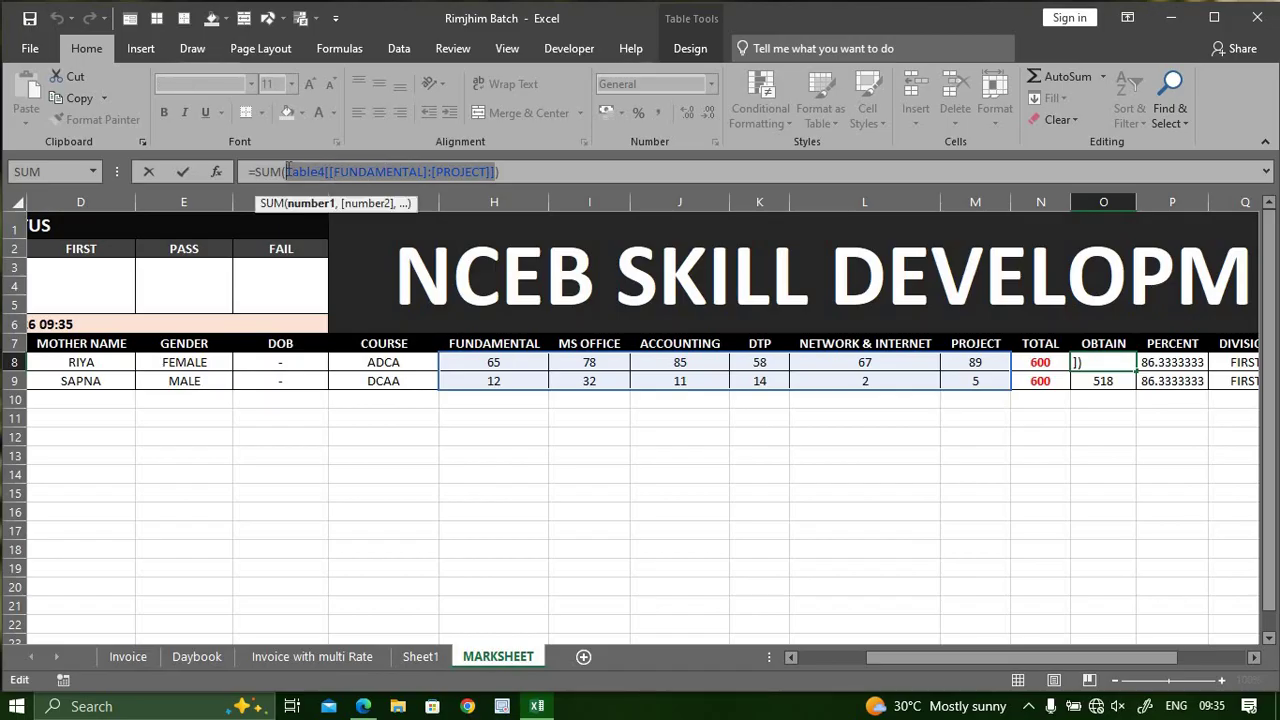
{"action": "key", "text": "BackSpace"}
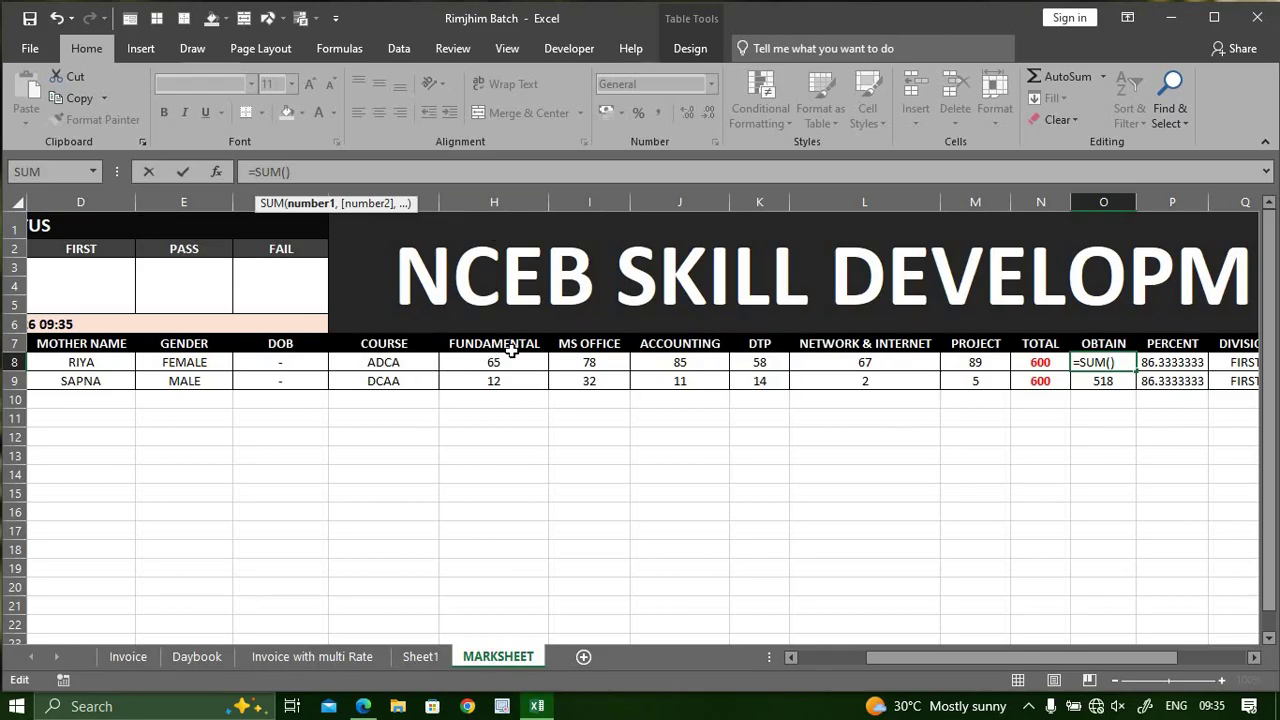
{"action": "type", "text": "H8"}
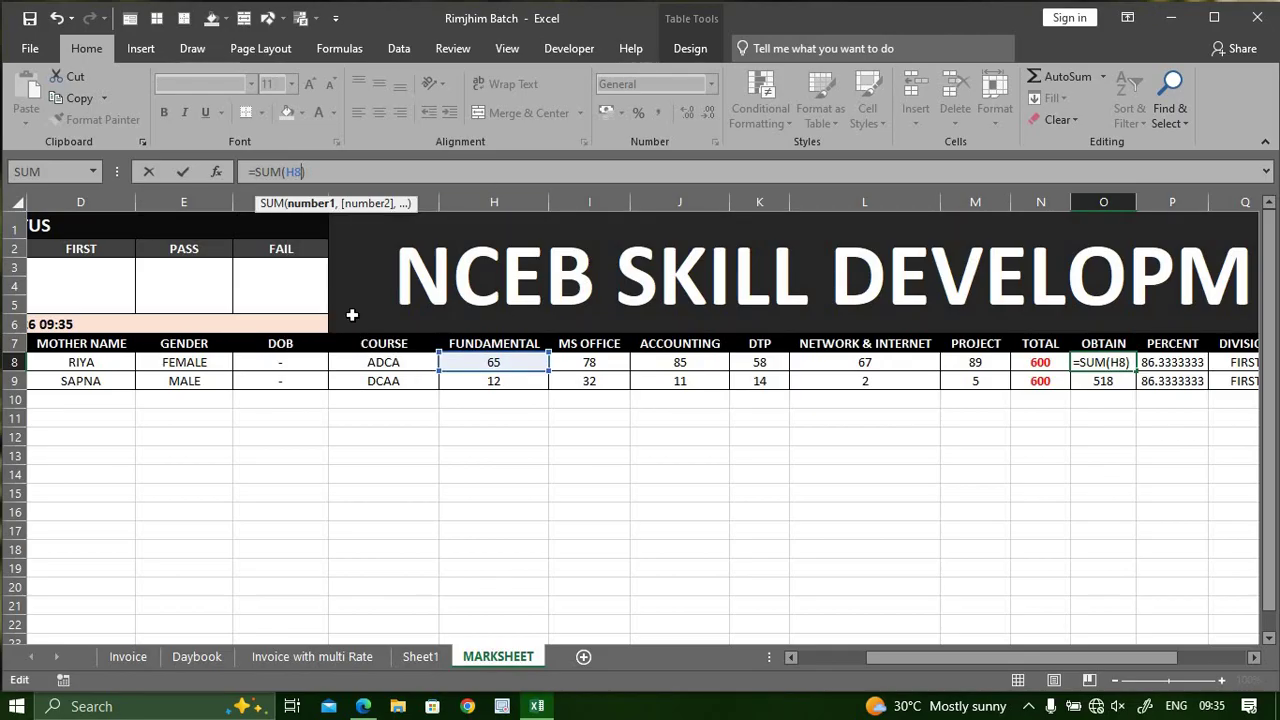
{"action": "type", "text": ":"}
{"action": "left_click", "coordinate": [992, 364]}
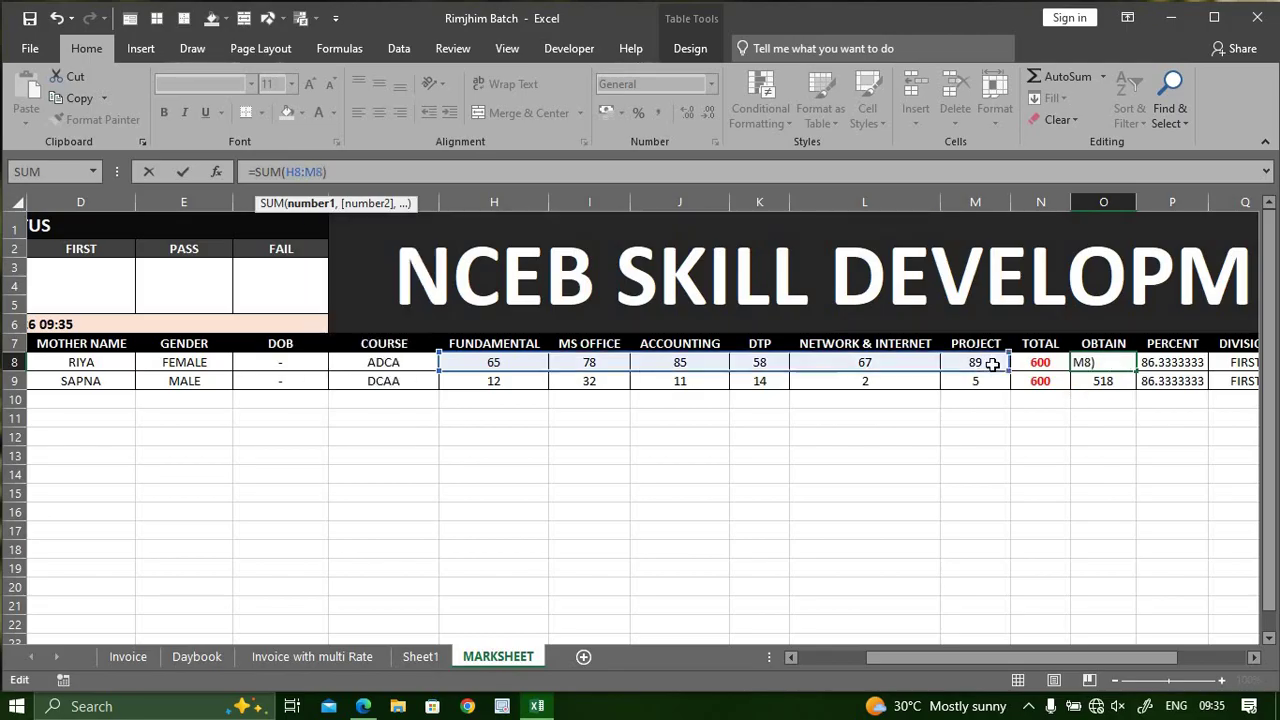
{"action": "key", "text": "Return"}
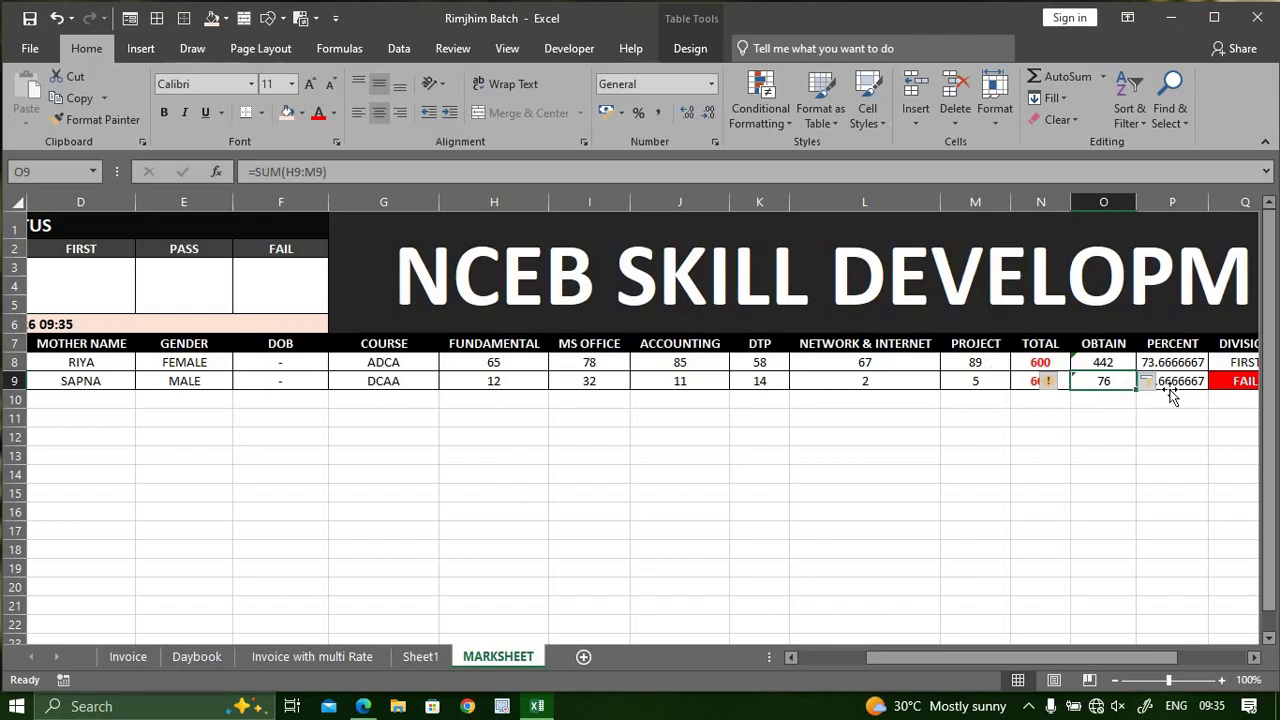
Examine the PERCENT, DIVISION, GRADE and STATUS results of rows 8 and 9, including the formulas in P8 and T9
{"action": "left_click", "coordinate": [1179, 433]}
{"action": "left_click", "coordinate": [1189, 366]}
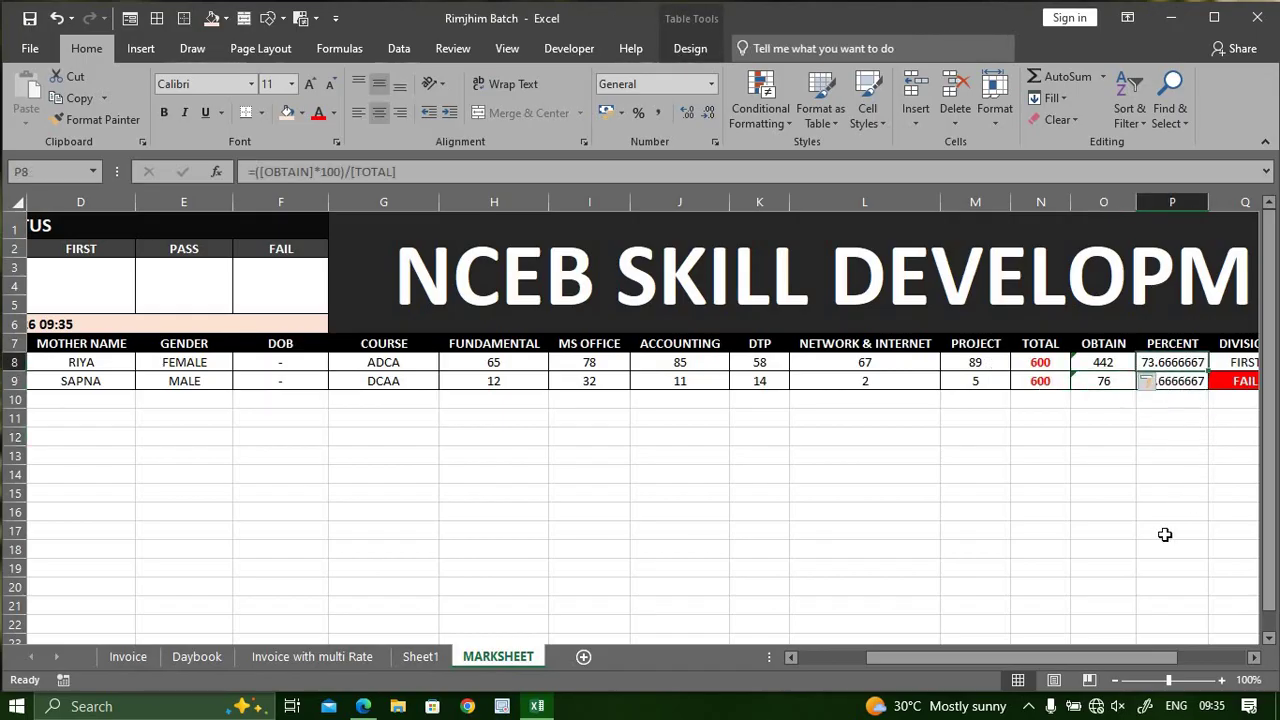
{"action": "left_click_drag", "start_coordinate": [1147, 657], "coordinate": [1208, 657]}
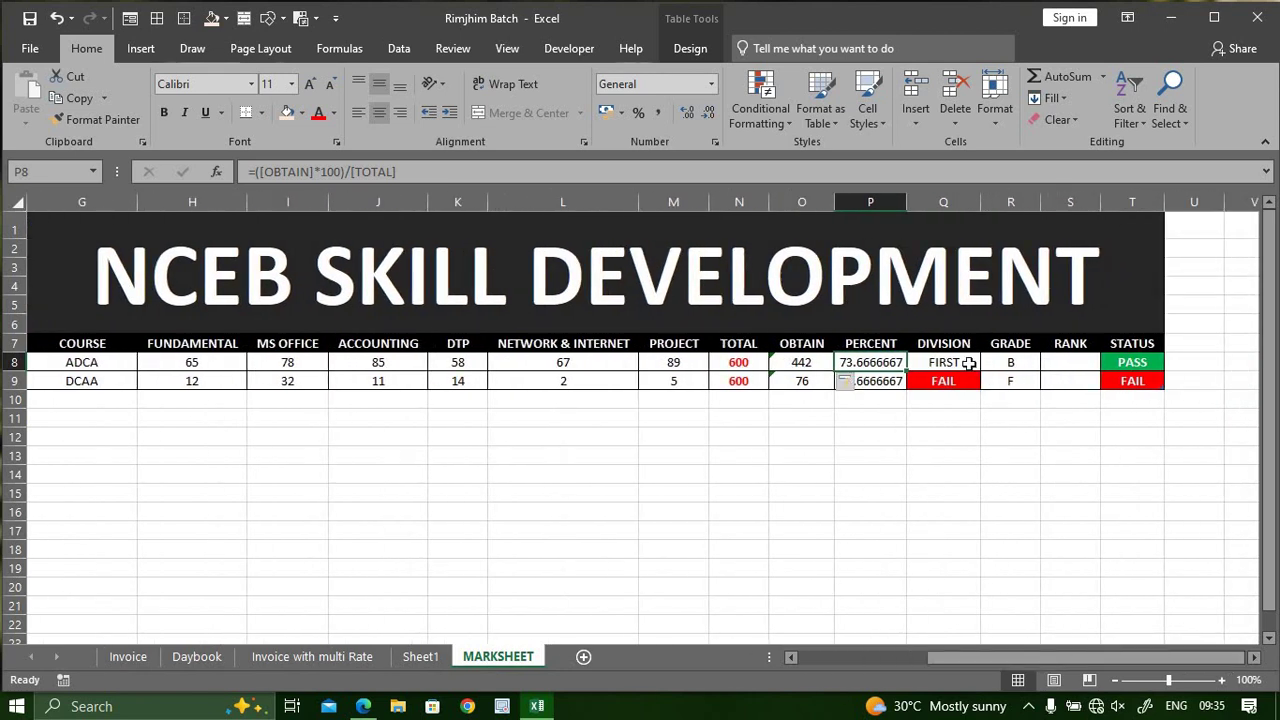
{"action": "left_click", "coordinate": [1036, 382]}
{"action": "left_click", "coordinate": [1093, 386]}
{"action": "left_click", "coordinate": [1128, 392]}
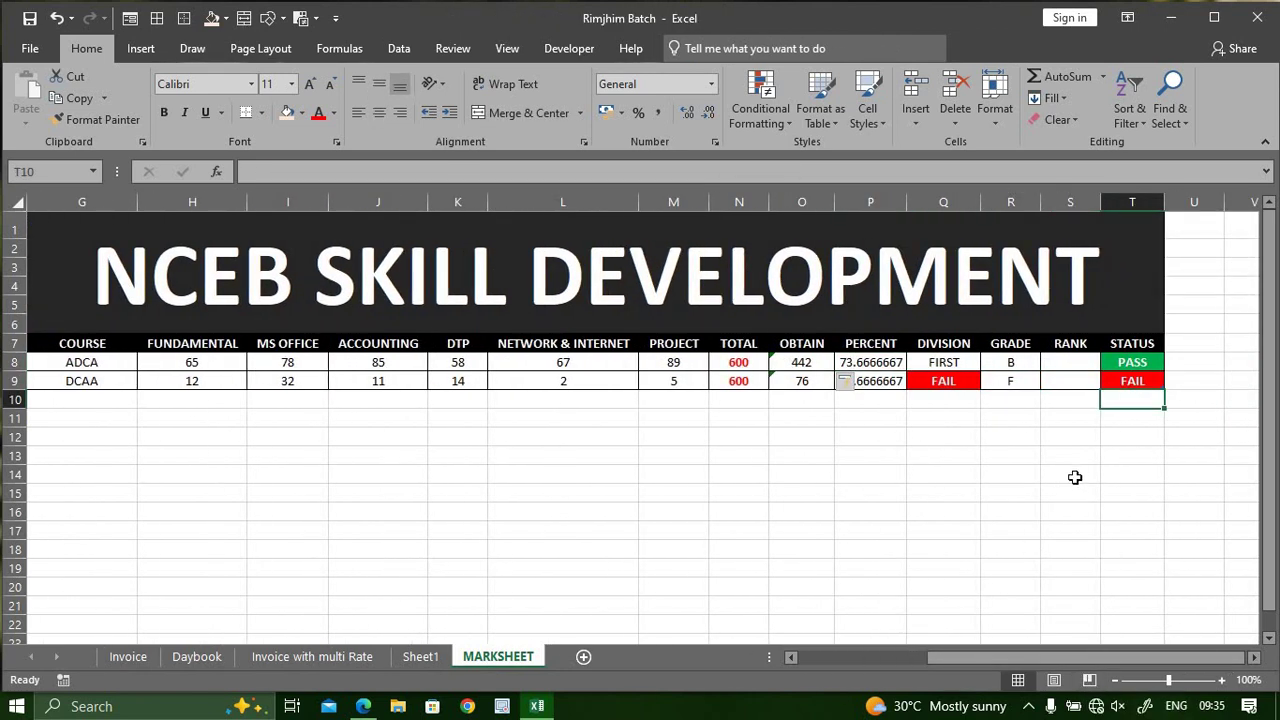
{"action": "left_click", "coordinate": [1128, 381]}
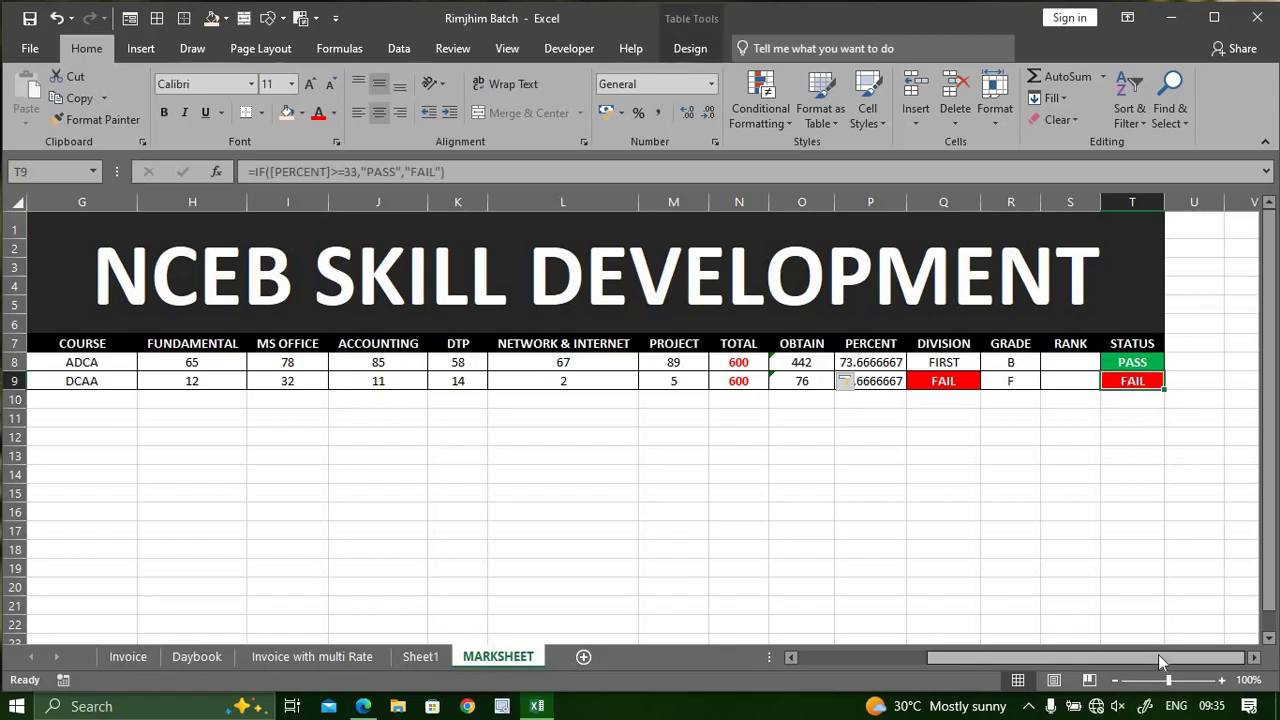
Fill the NO OF STUDENT cell A3 with a COUNTA formula over the STUDENT NAME entries in rows 8 and 9
{"action": "left_click_drag", "start_coordinate": [1158, 654], "coordinate": [880, 655]}
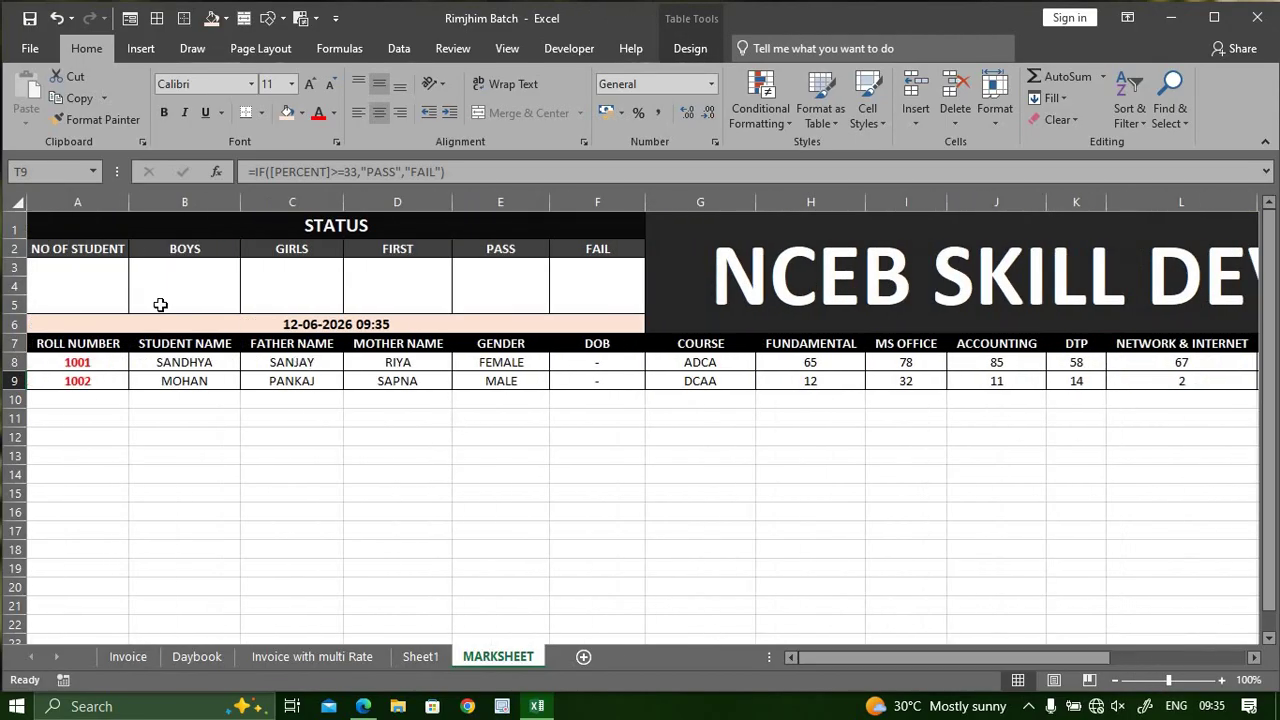
{"action": "left_click_drag", "start_coordinate": [96, 286], "coordinate": [597, 288]}
{"action": "left_click", "coordinate": [90, 305]}
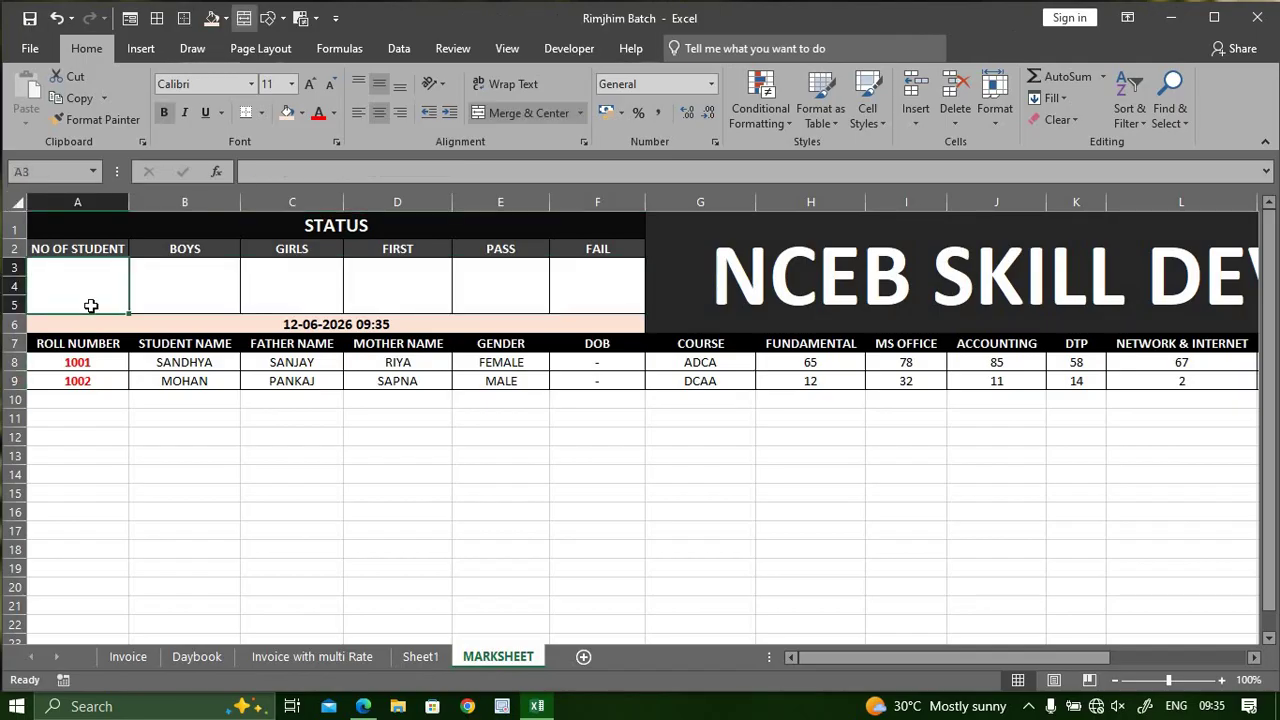
{"action": "type", "text": "=CO"}
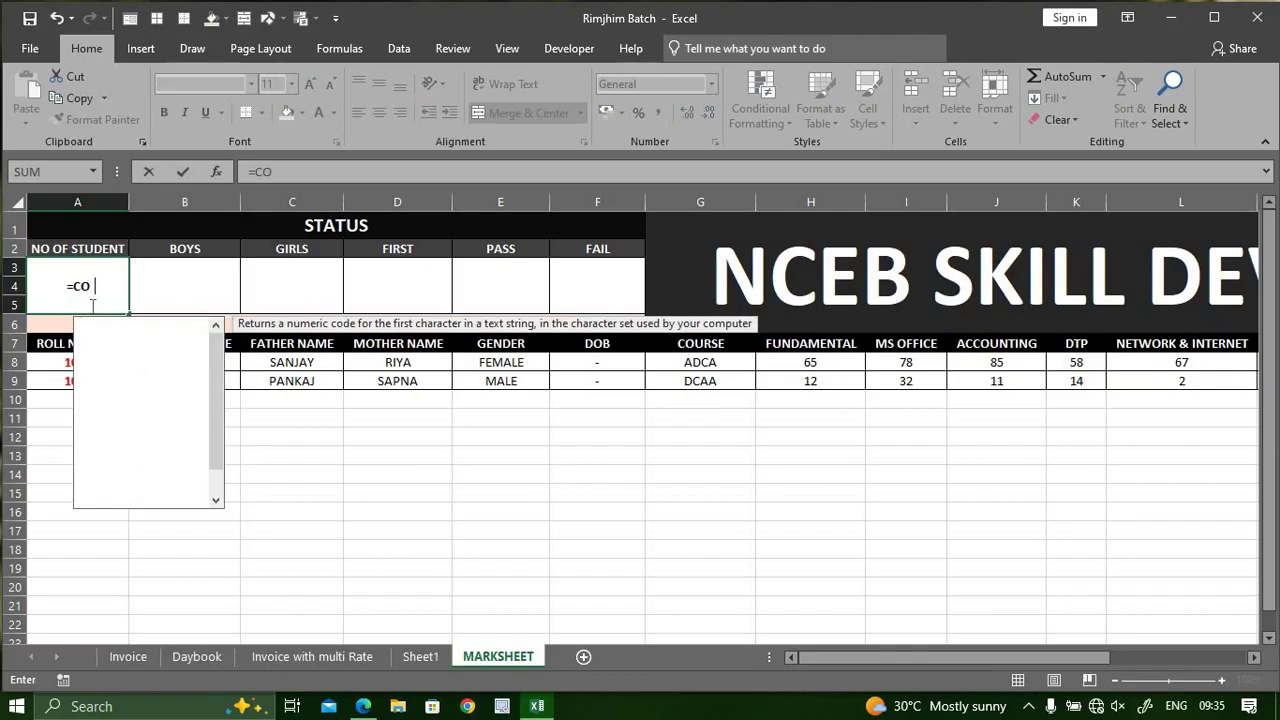
{"action": "type", "text": "UNTA("}
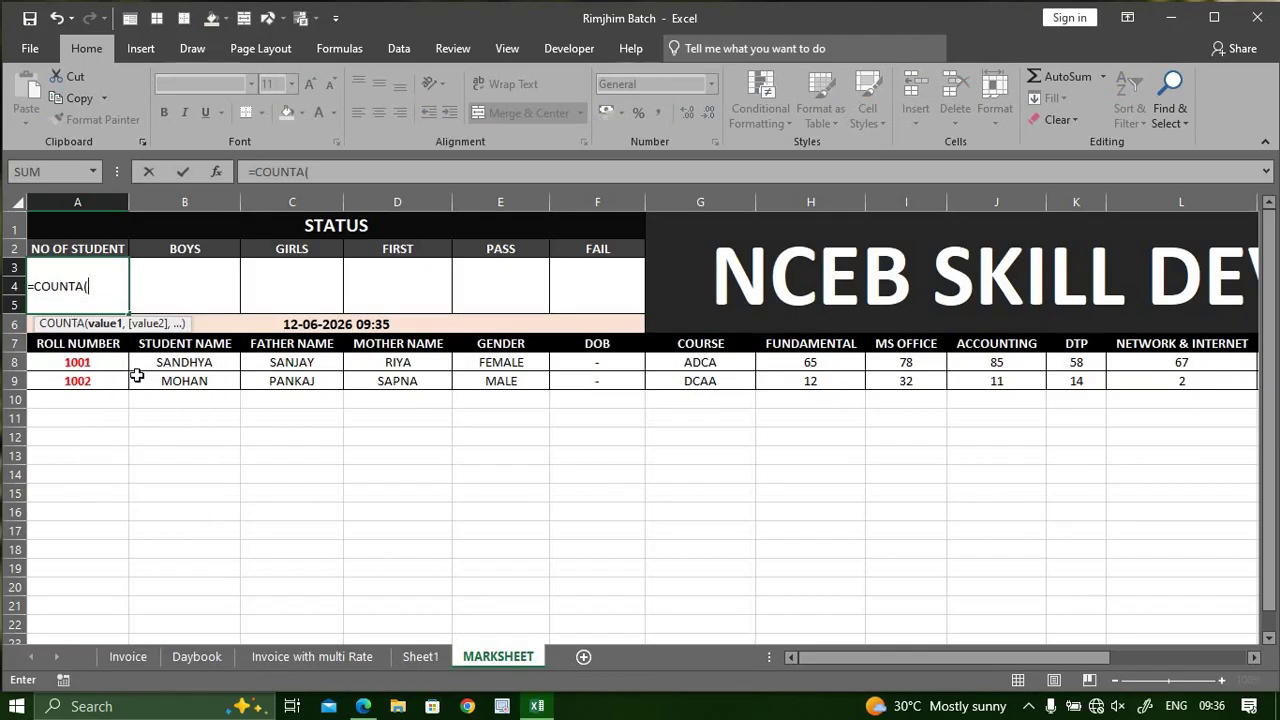
{"action": "left_click_drag", "start_coordinate": [190, 363], "coordinate": [193, 380]}
{"action": "key", "text": "Return"}
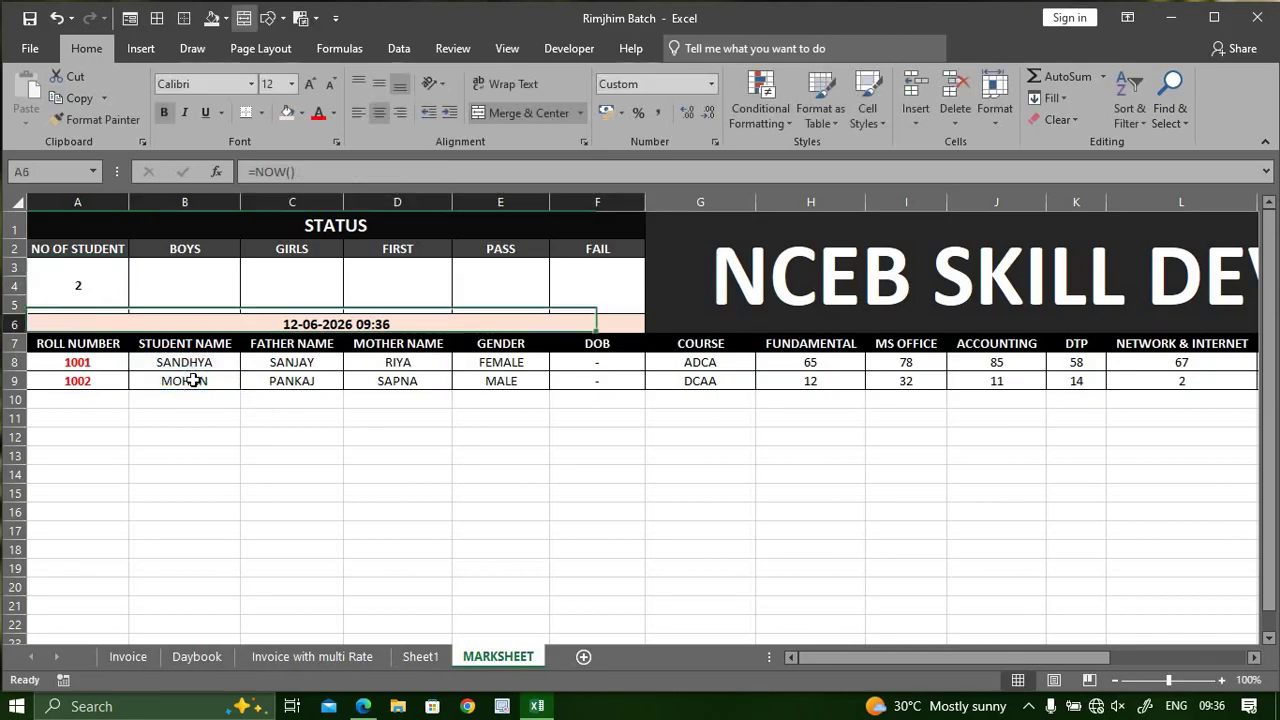
Count the male students in the BOYS cell B3 with =COUNTIF(Table4[GENDER],"MALE")
{"action": "left_click", "coordinate": [185, 284]}
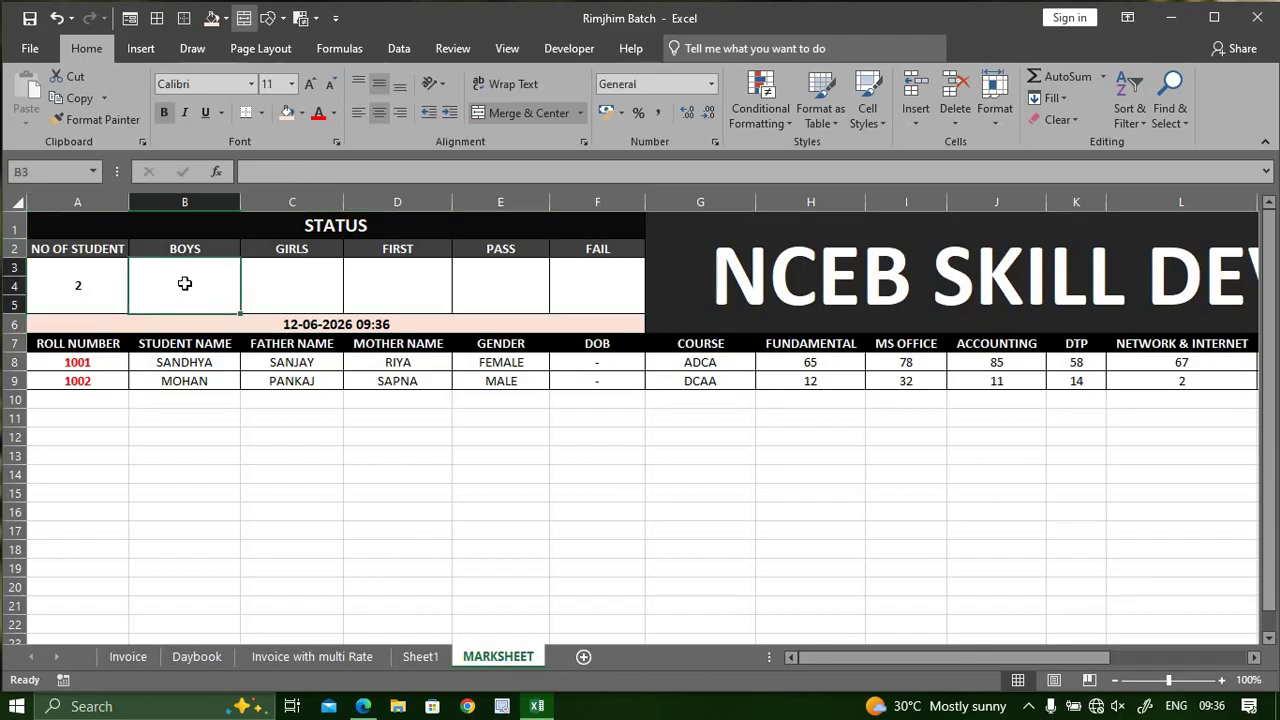
{"action": "type", "text": "=C"}
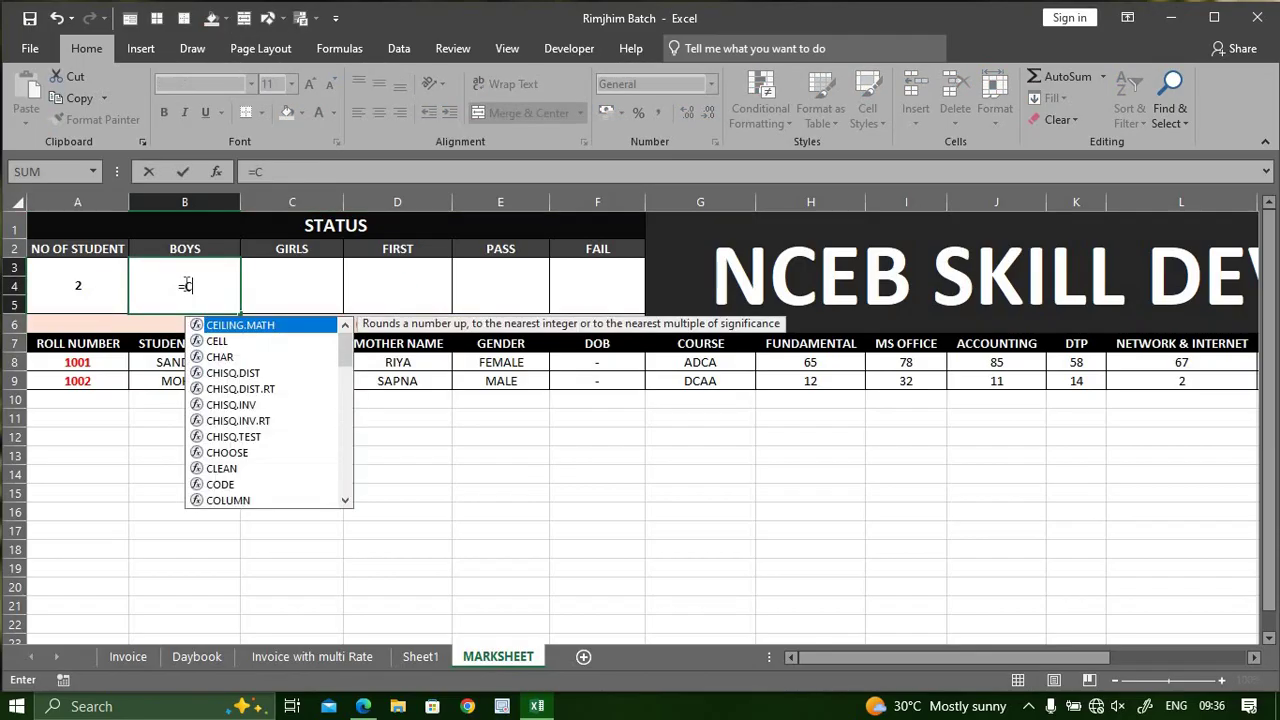
{"action": "type", "text": "OUNTIF"}
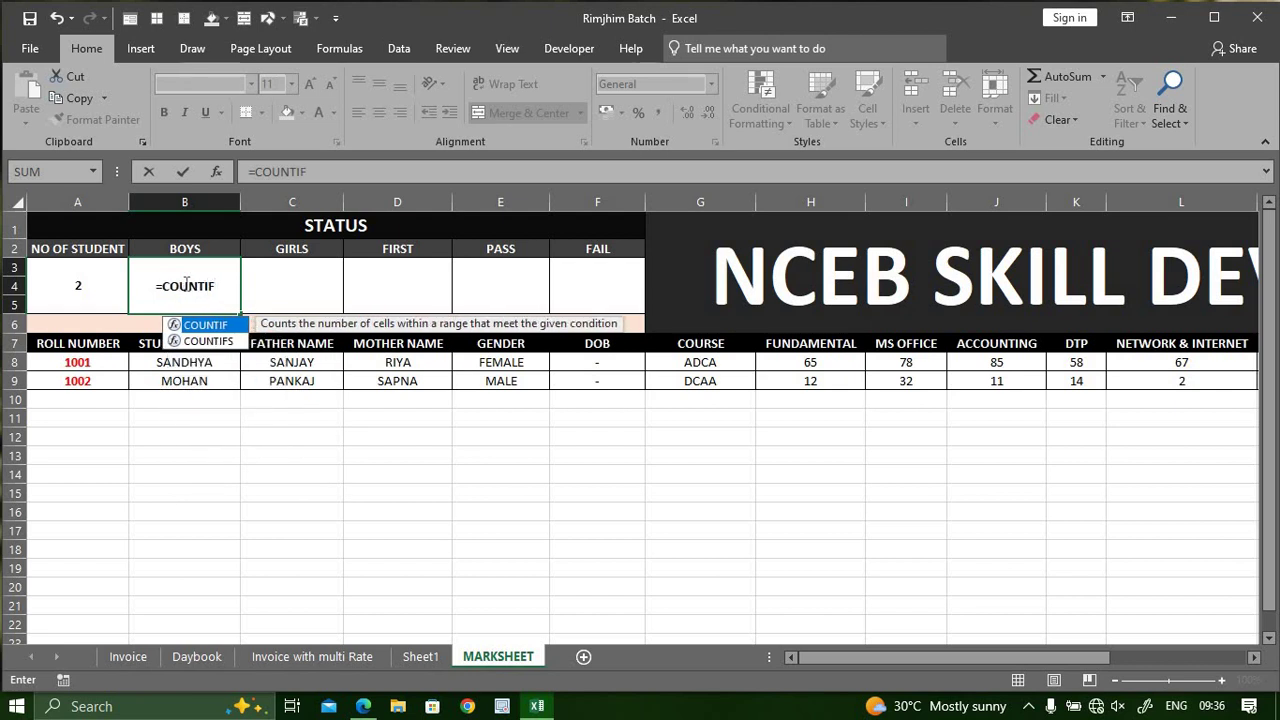
{"action": "type", "text": "("}
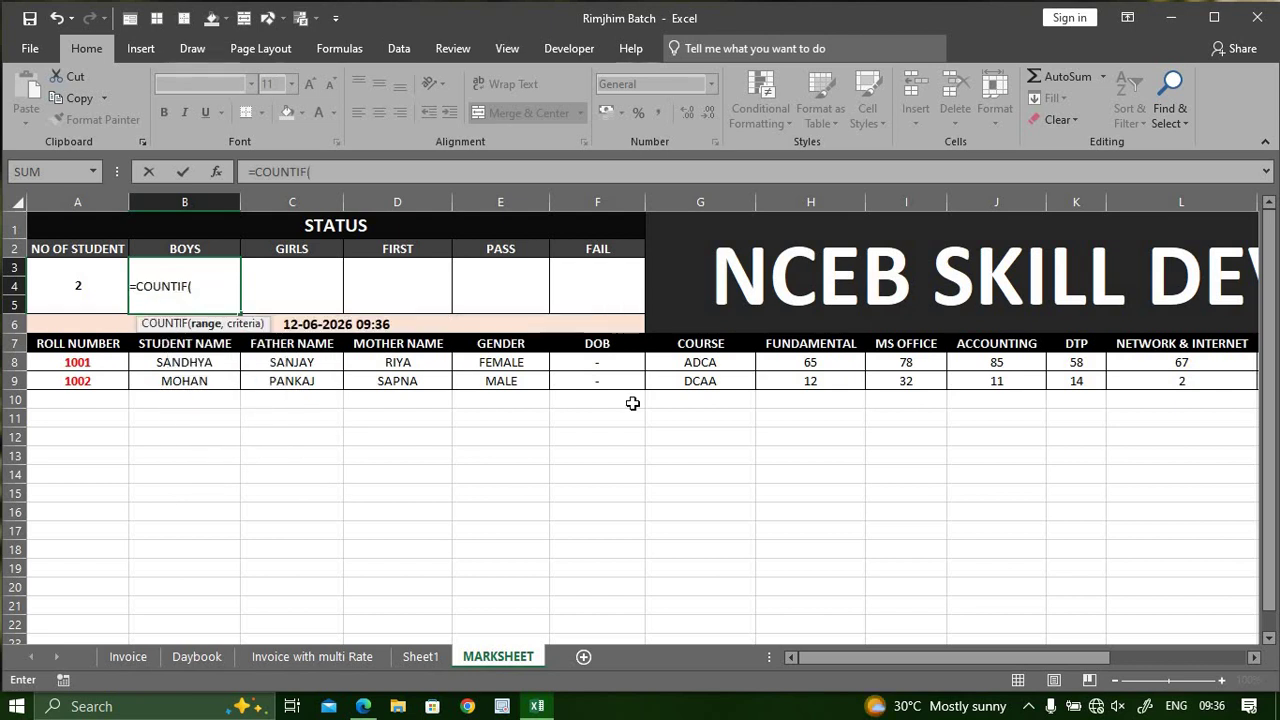
{"action": "left_click_drag", "start_coordinate": [493, 370], "coordinate": [493, 378]}
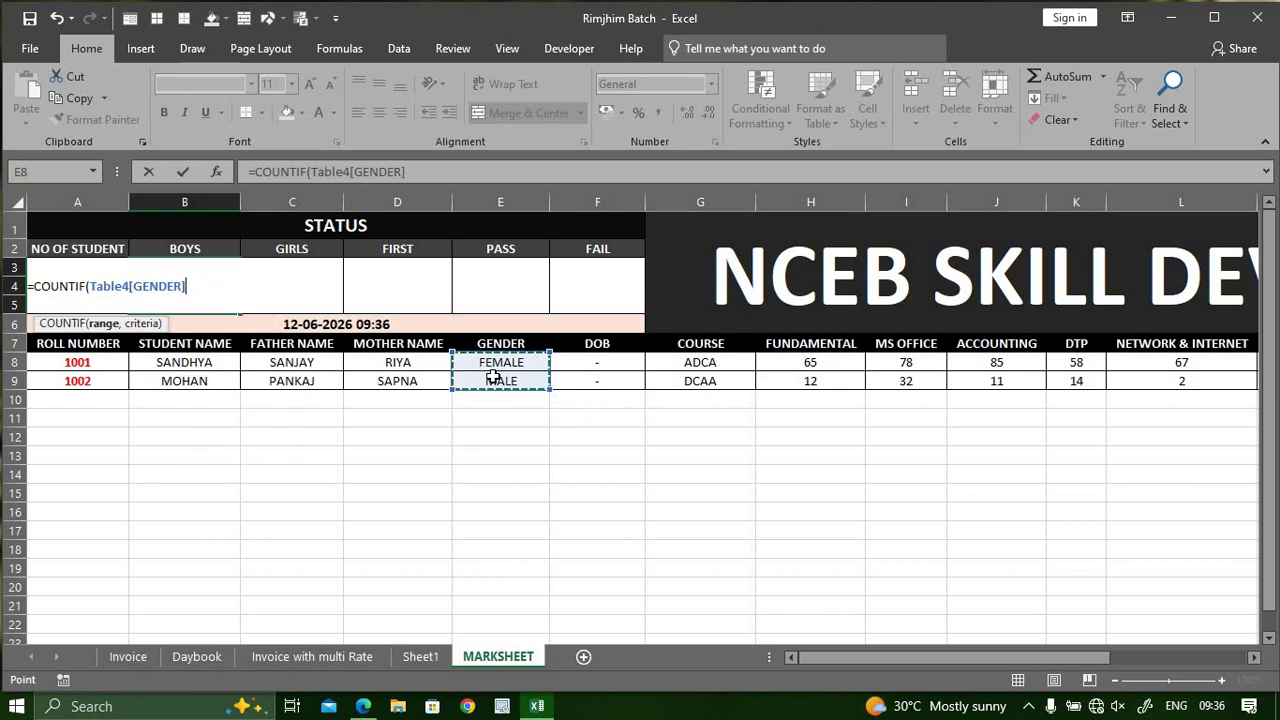
{"action": "type", "text": ",\"MALE"}
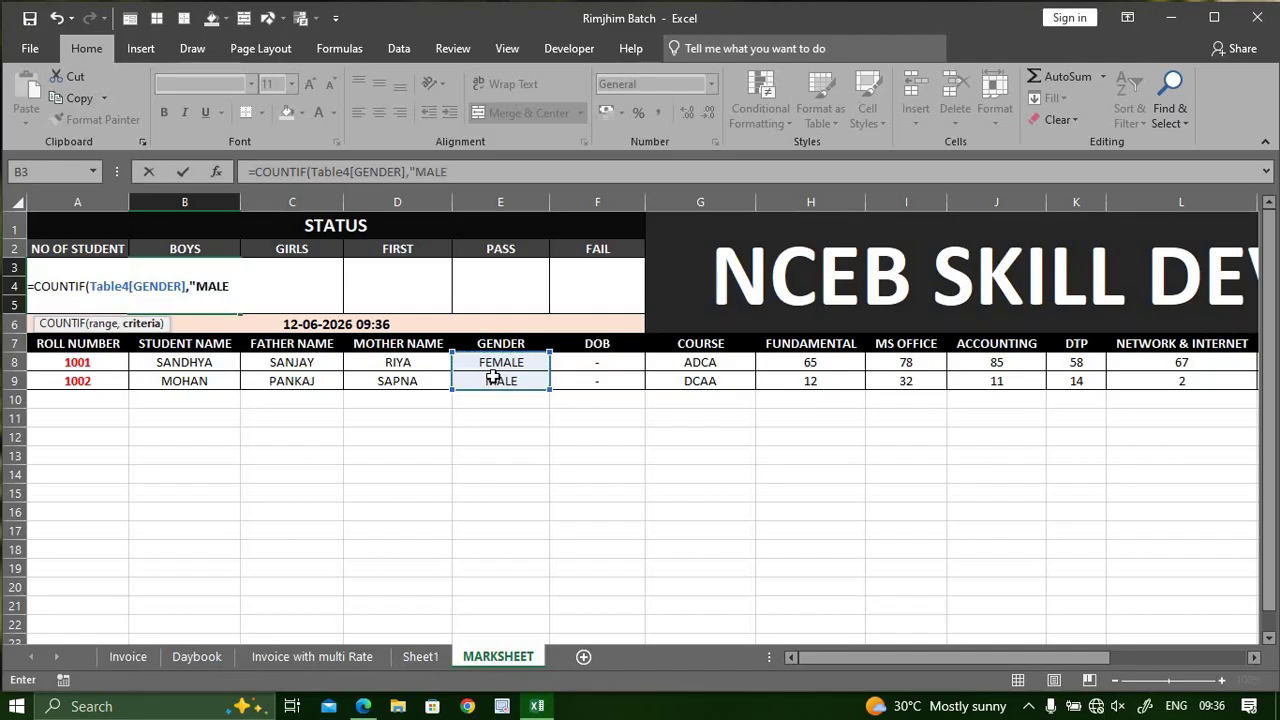
{"action": "type", "text": "\")"}
{"action": "key", "text": "Return"}
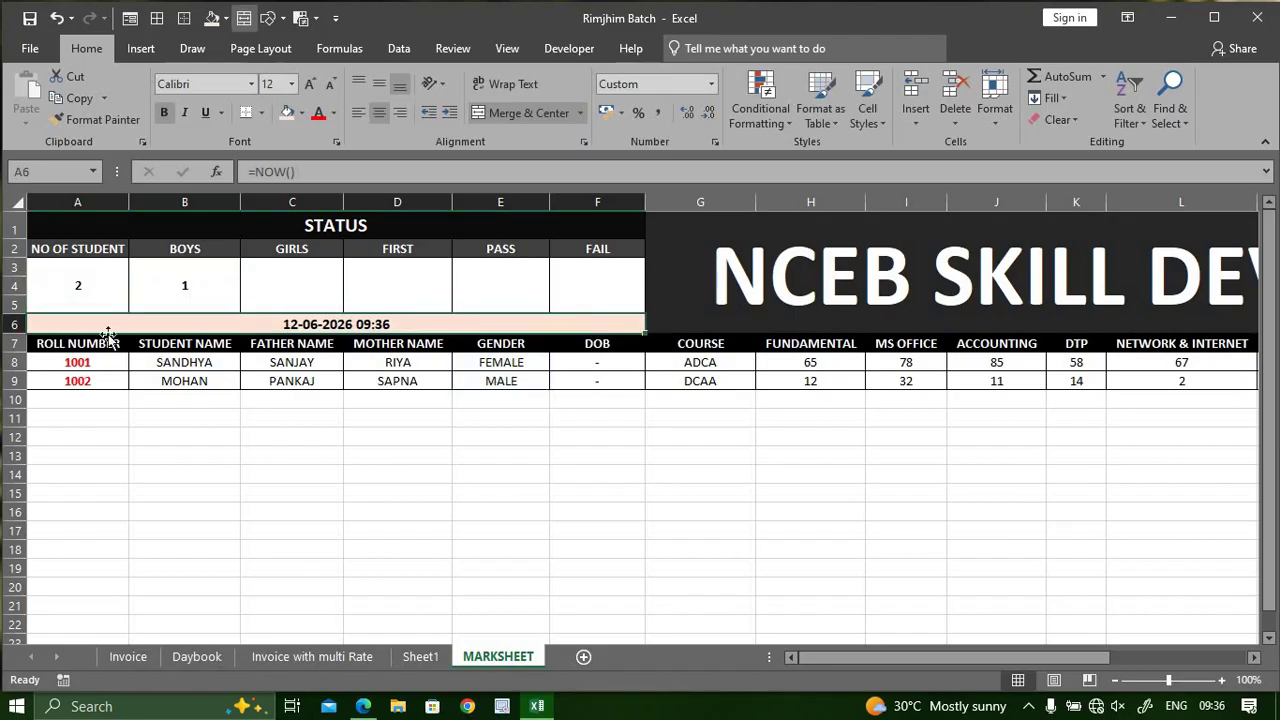
Calculate the GIRLS figure in cell C3 by subtracting boys from the number of students with =(A3-B3)
{"action": "left_click", "coordinate": [185, 287]}
{"action": "left_click", "coordinate": [329, 281]}
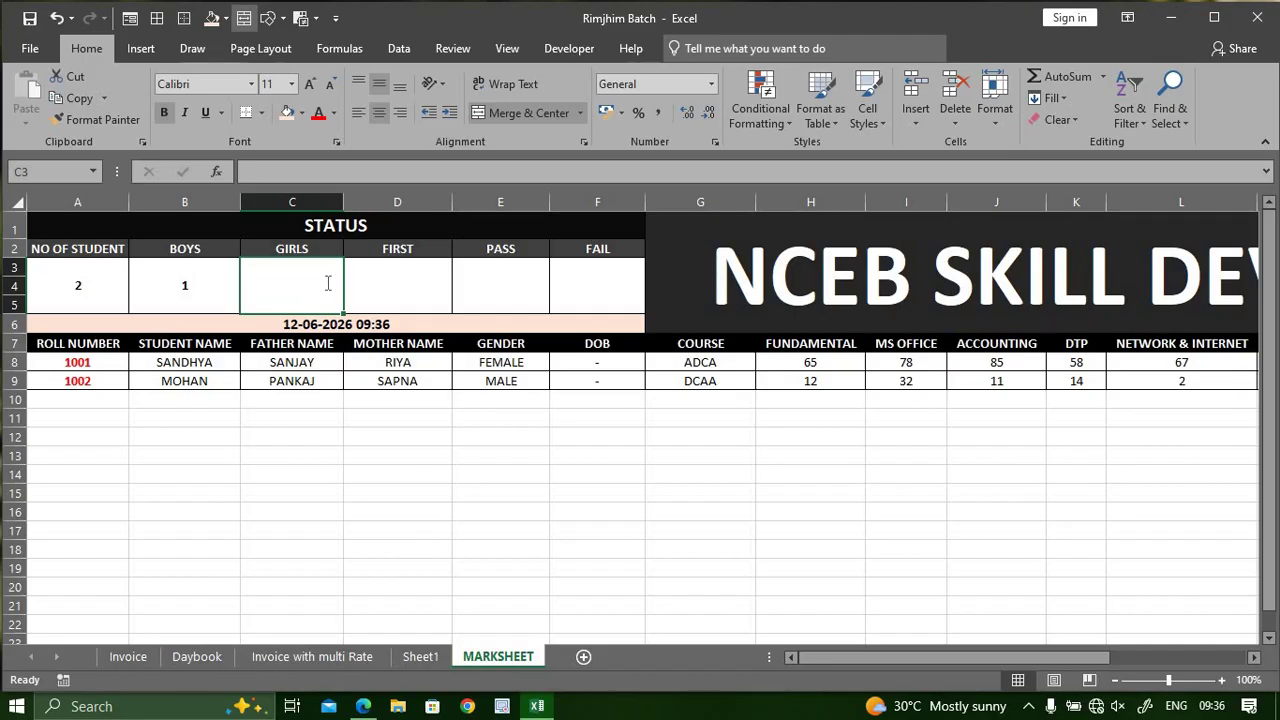
{"action": "type", "text": "=("}
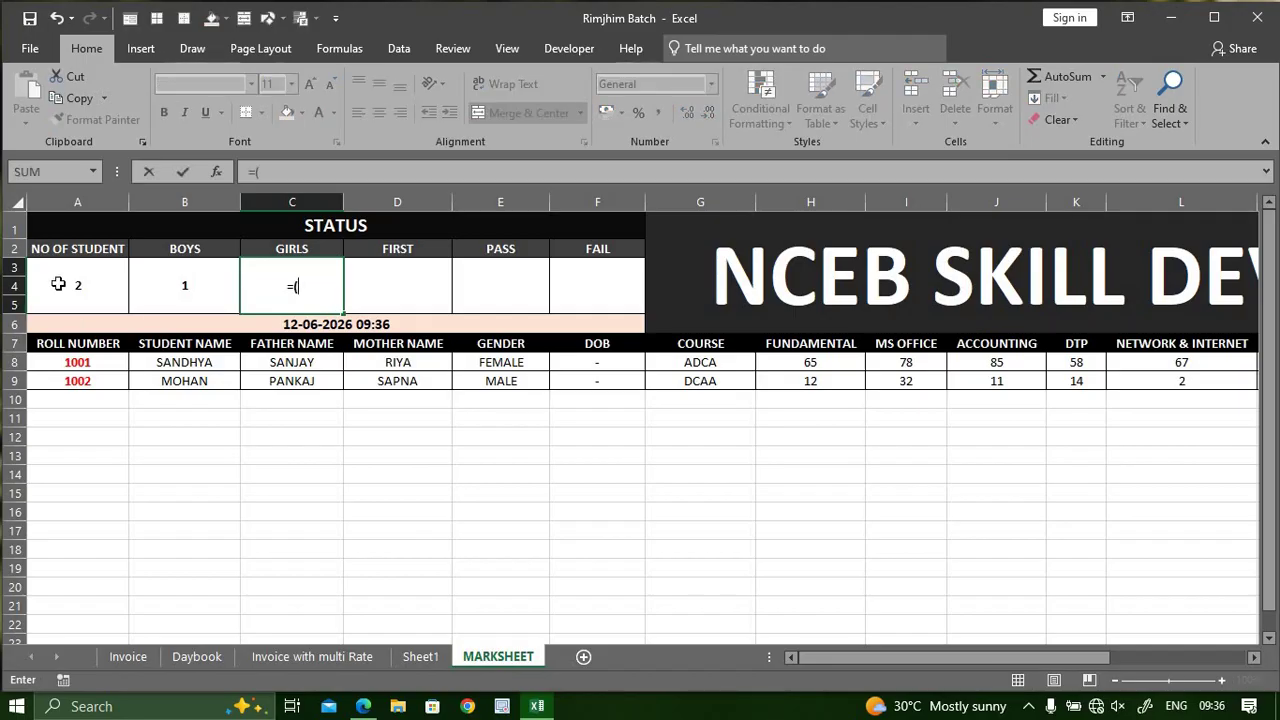
{"action": "left_click", "coordinate": [56, 285]}
{"action": "type", "text": "-"}
{"action": "left_click", "coordinate": [197, 284]}
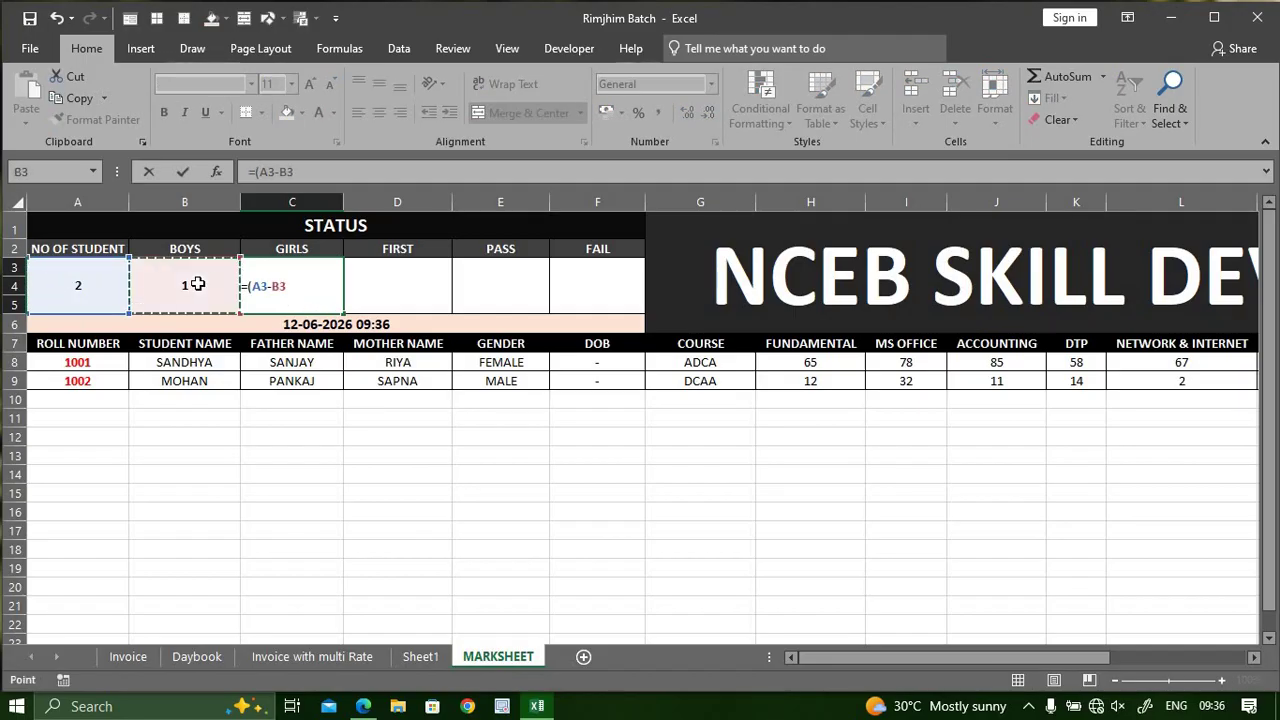
{"action": "type", "text": ")"}
{"action": "key", "text": "Return"}
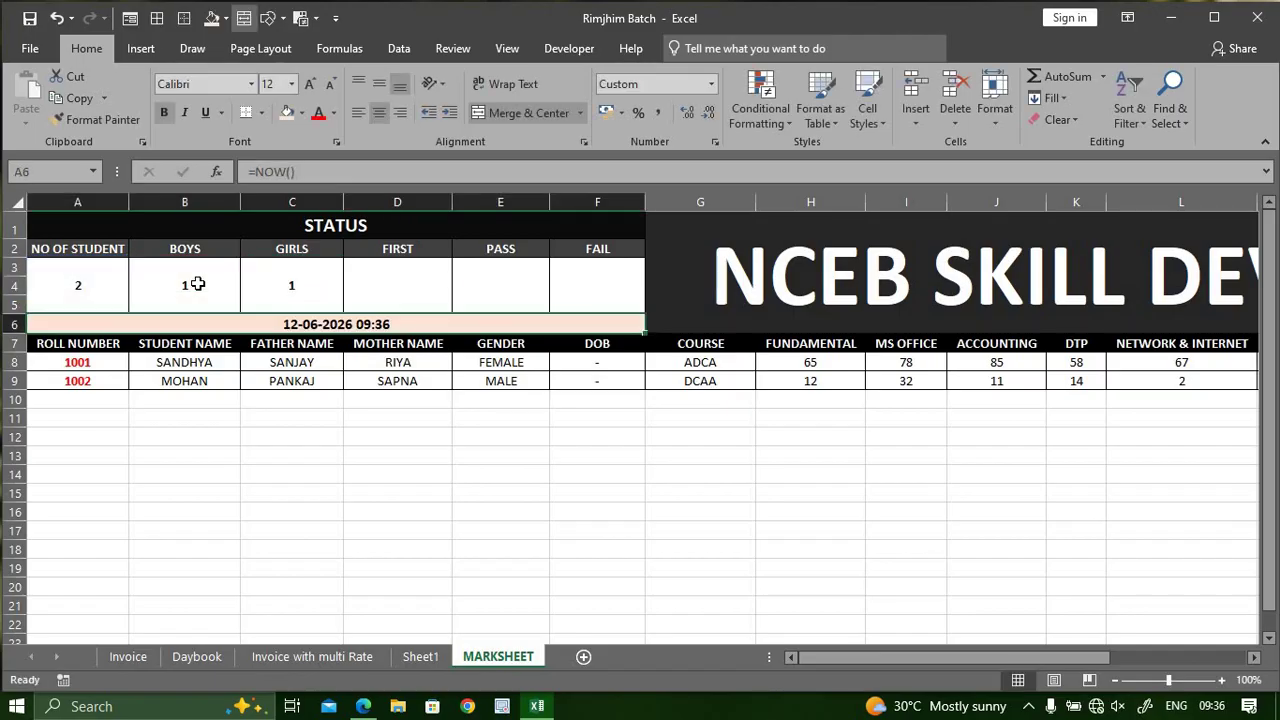
Count the first-division students in the FIRST cell D3 with =COUNTIF(Table4[DIVISION],"FIRST")
{"action": "left_click", "coordinate": [394, 285]}
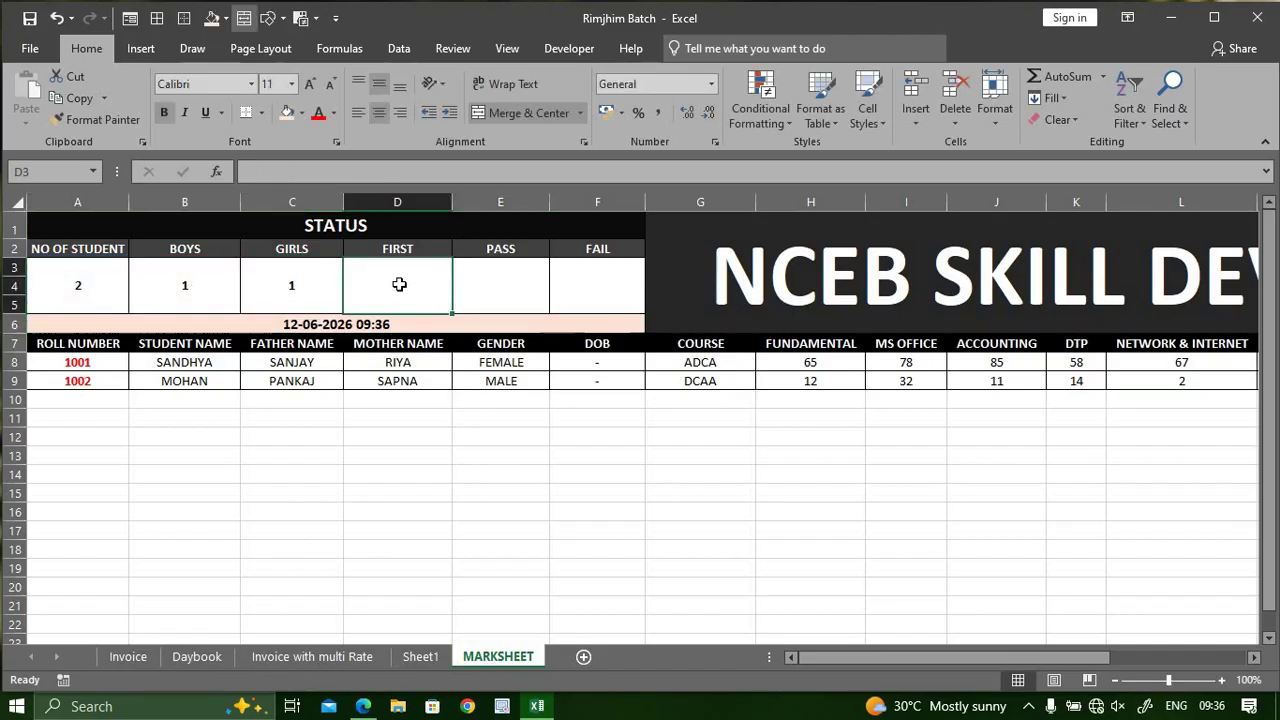
{"action": "type", "text": "="}
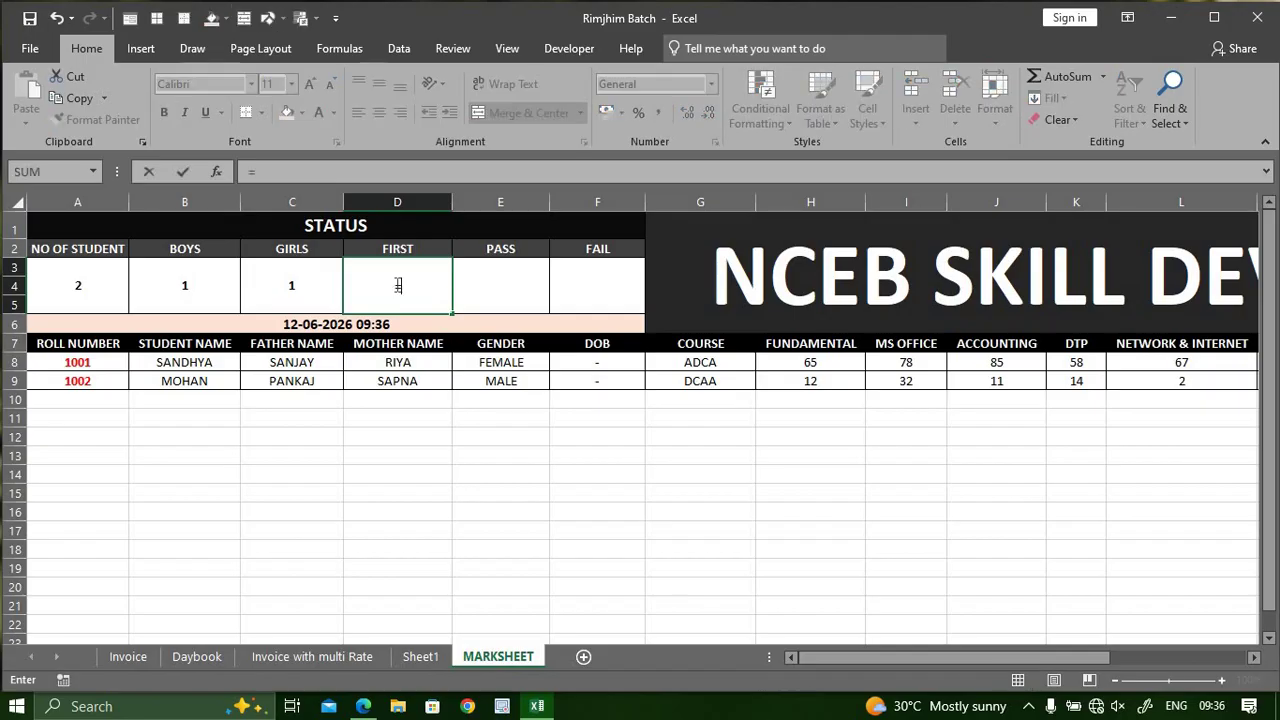
{"action": "type", "text": "COUNTIF"}
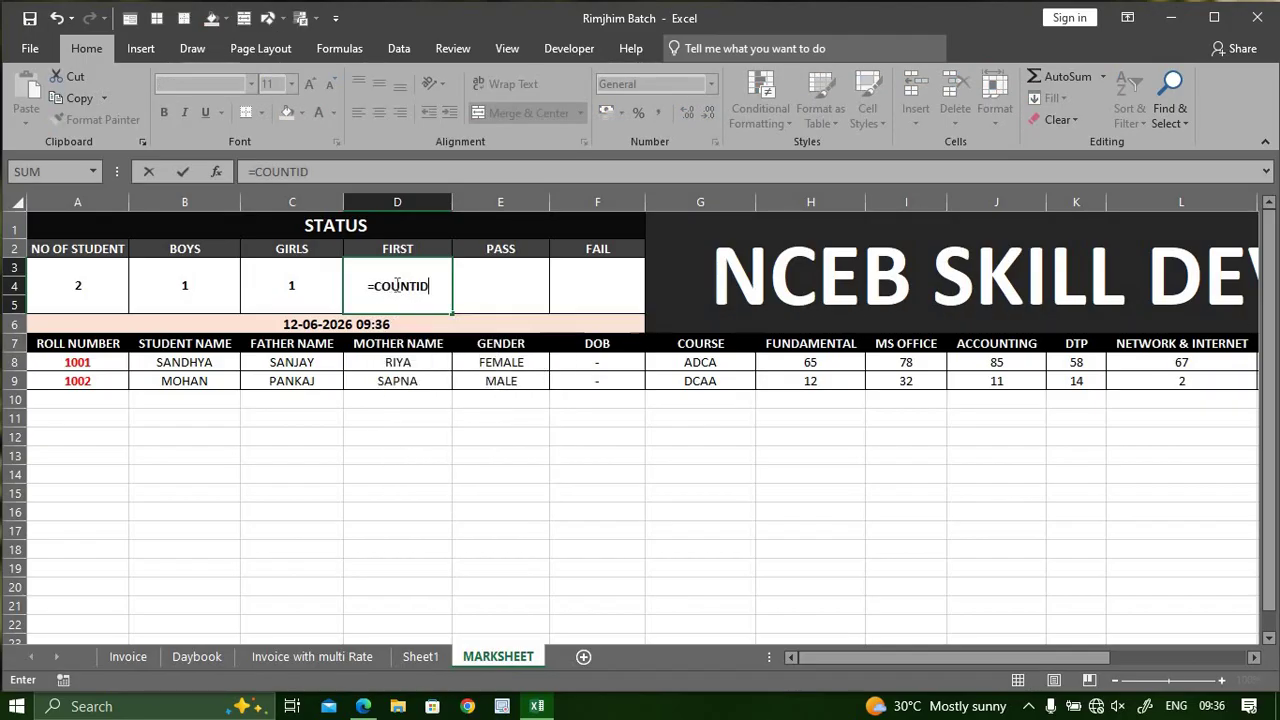
{"action": "type", "text": "("}
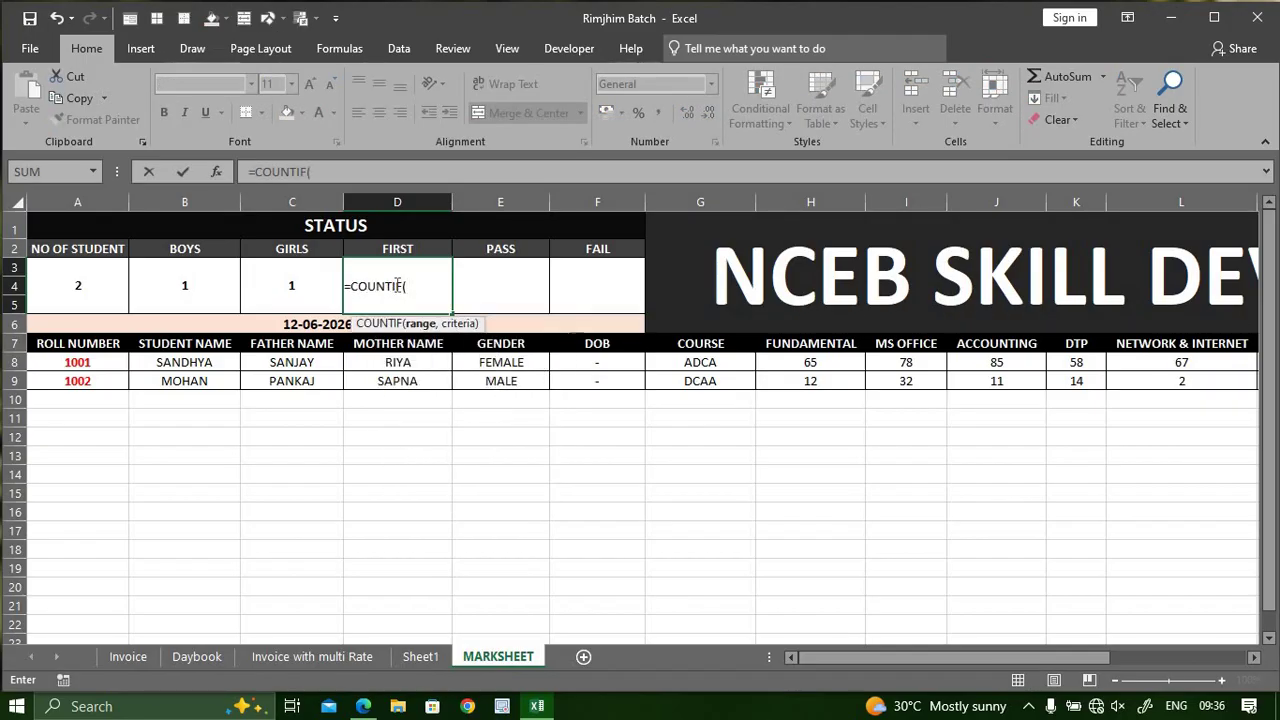
{"action": "left_click_drag", "start_coordinate": [1010, 653], "coordinate": [1153, 657]}
{"action": "left_click_drag", "start_coordinate": [960, 358], "coordinate": [952, 384]}
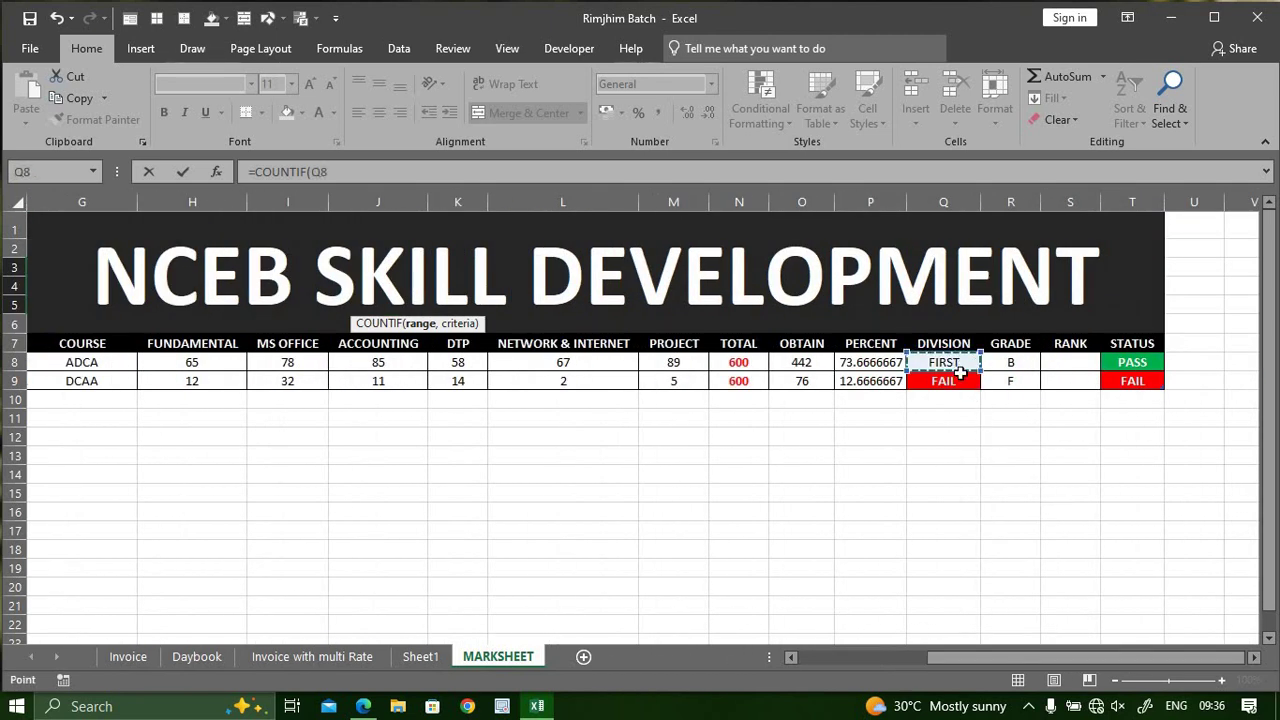
{"action": "left_click_drag", "start_coordinate": [1071, 658], "coordinate": [873, 660]}
{"action": "type", "text": ",\"FIRST"}
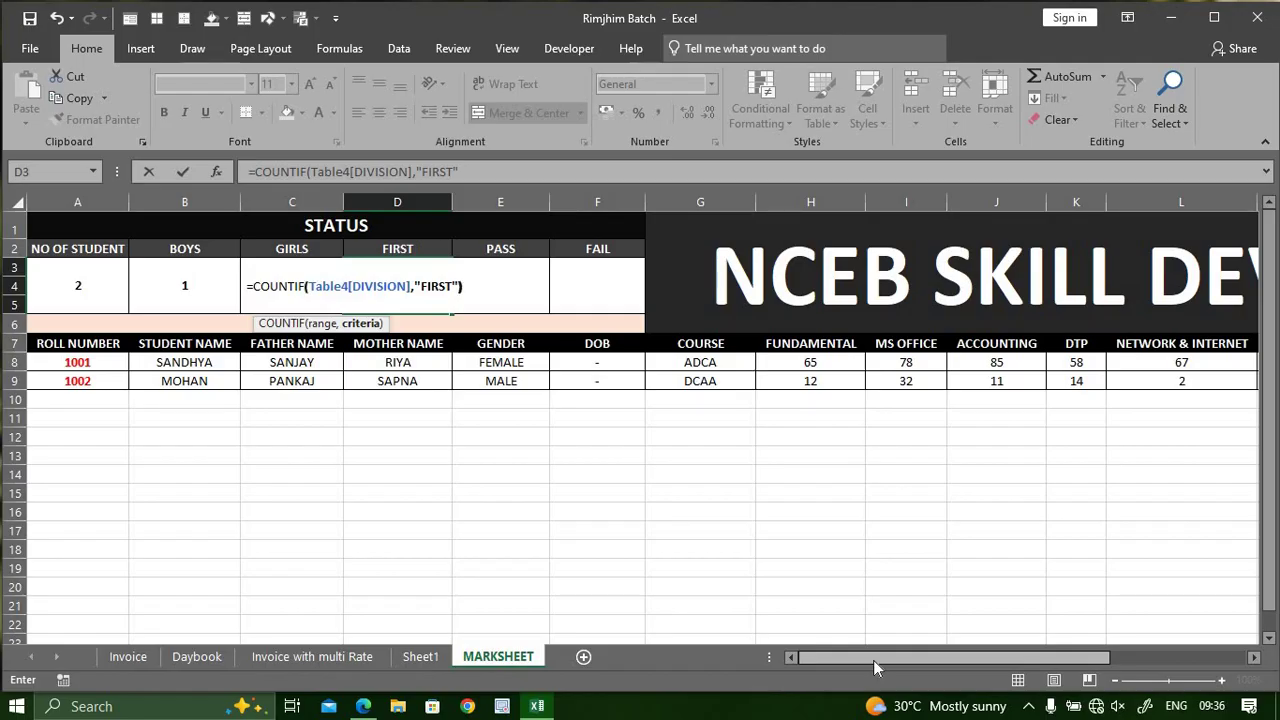
{"action": "key", "text": "Tab"}
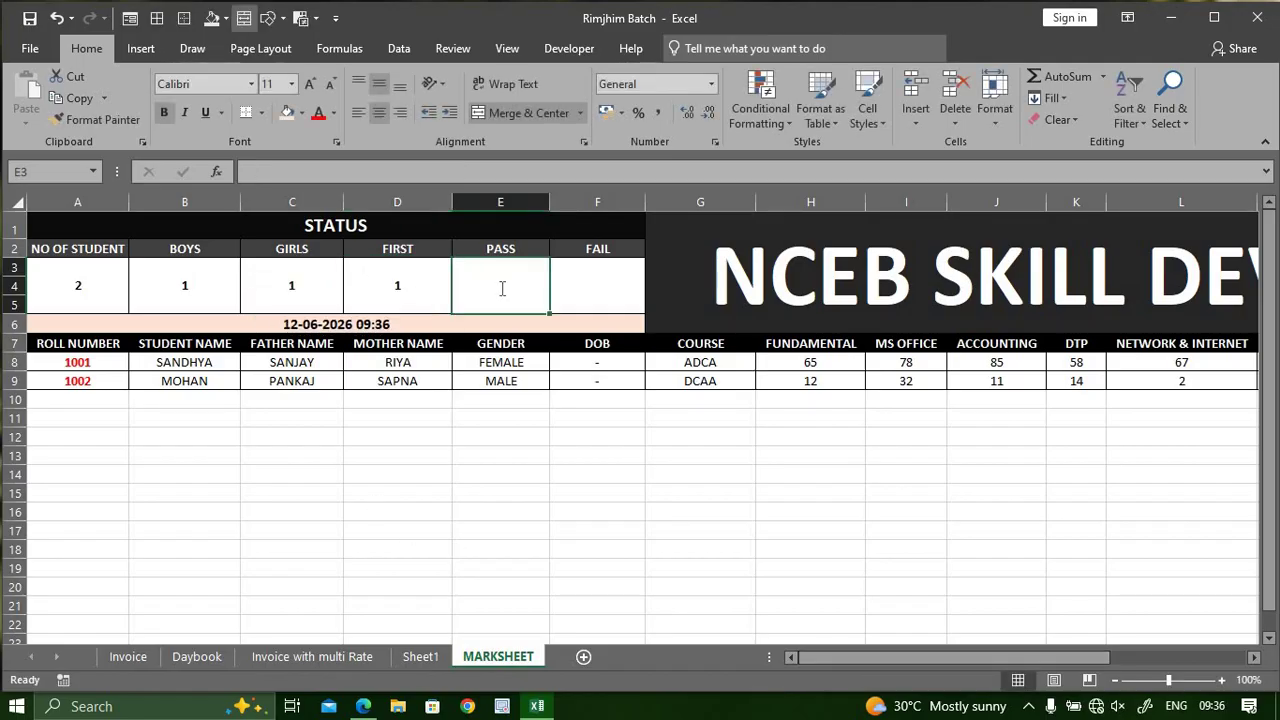
Count the passed students in the PASS cell E3 with =COUNTIF(Table4[STATUS],"PASS")
{"action": "type", "text": "=COUNTID"}
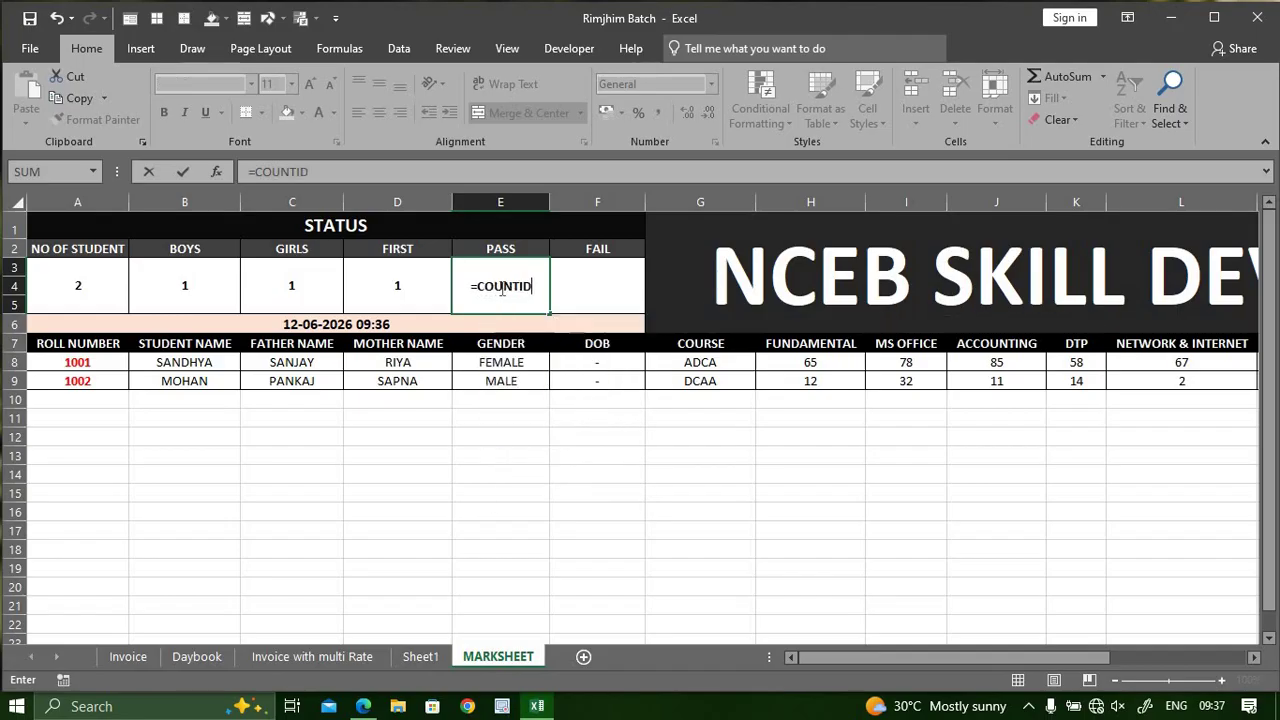
{"action": "key", "text": "BackSpace"}
{"action": "type", "text": "F("}
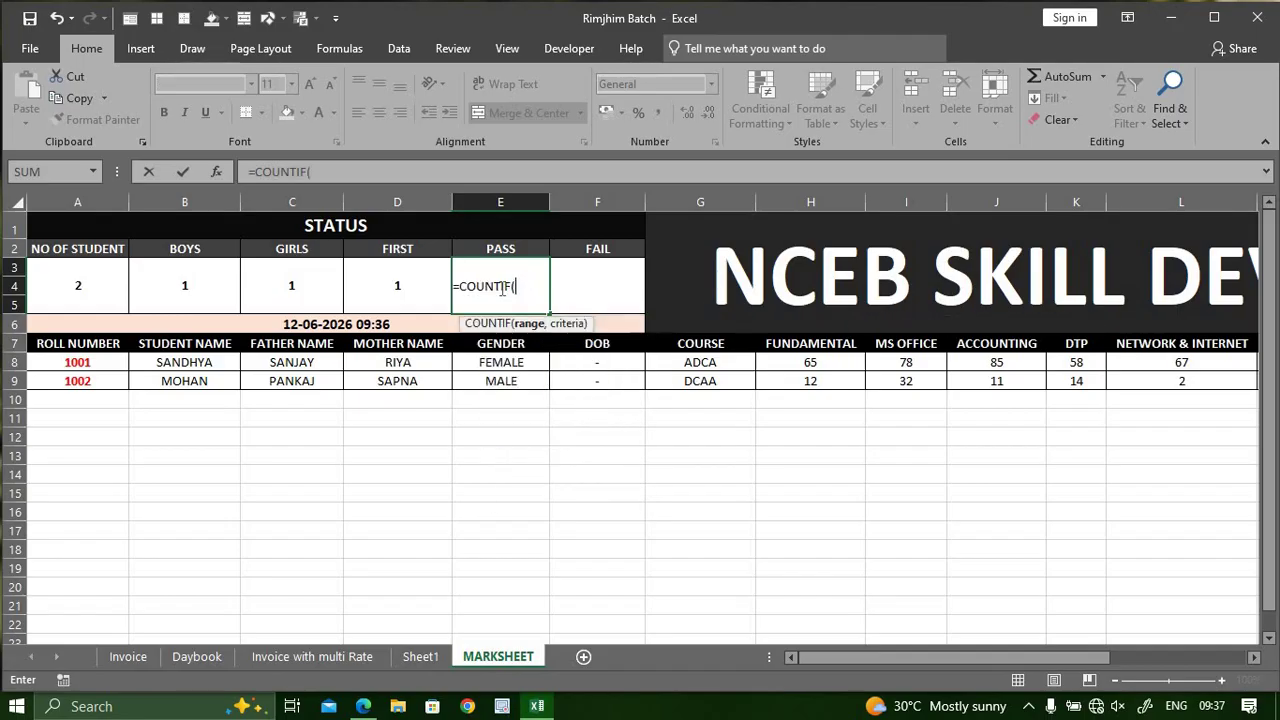
{"action": "left_click", "coordinate": [1191, 652]}
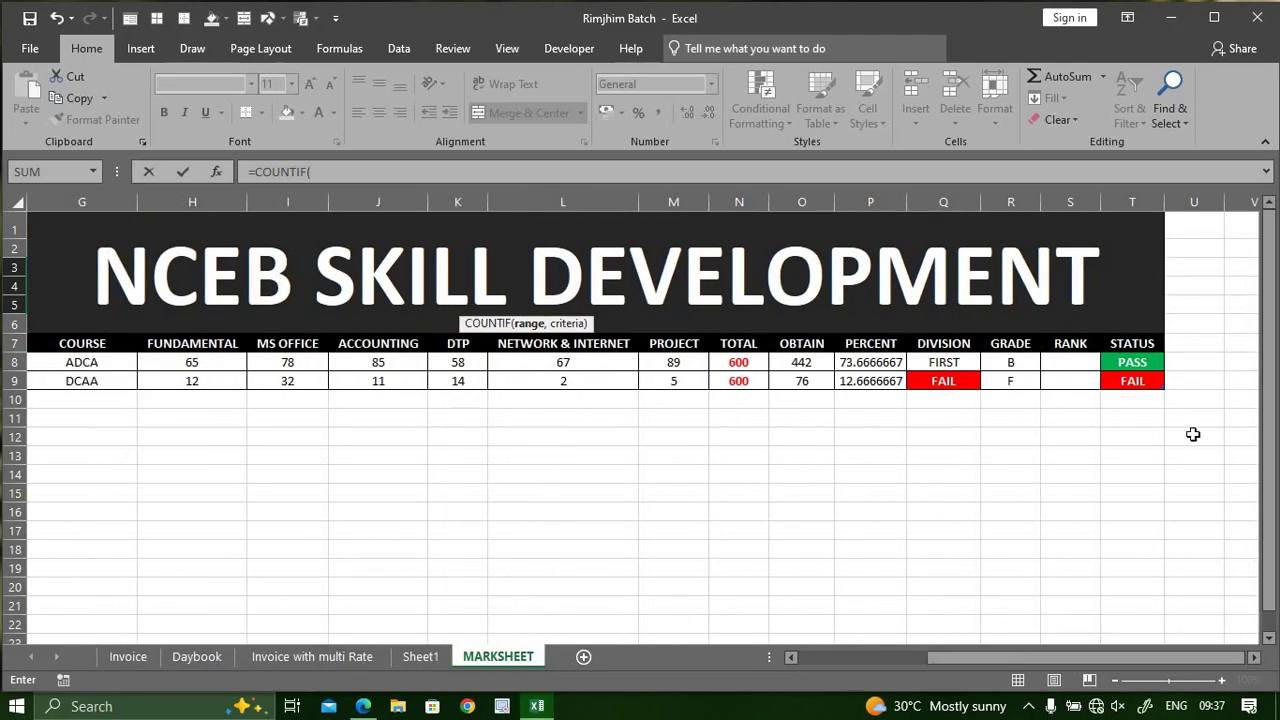
{"action": "left_click_drag", "start_coordinate": [1122, 358], "coordinate": [1124, 376]}
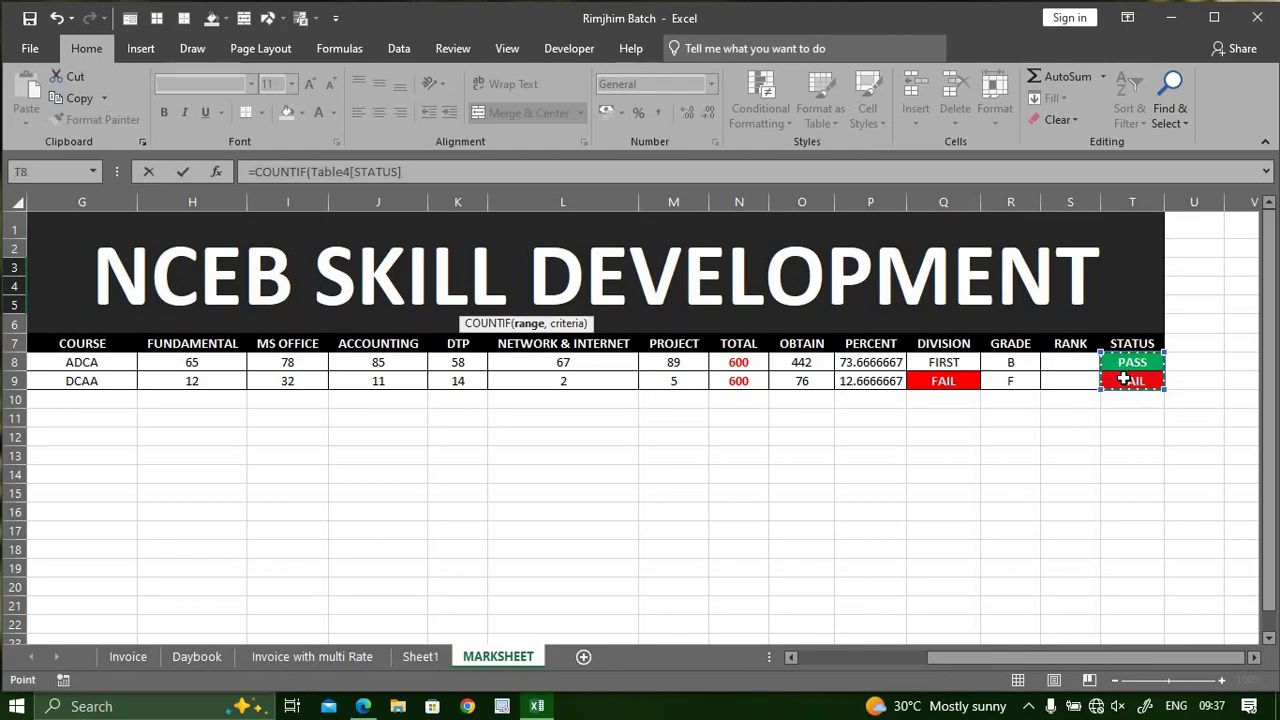
{"action": "type", "text": ",\"PASS"}
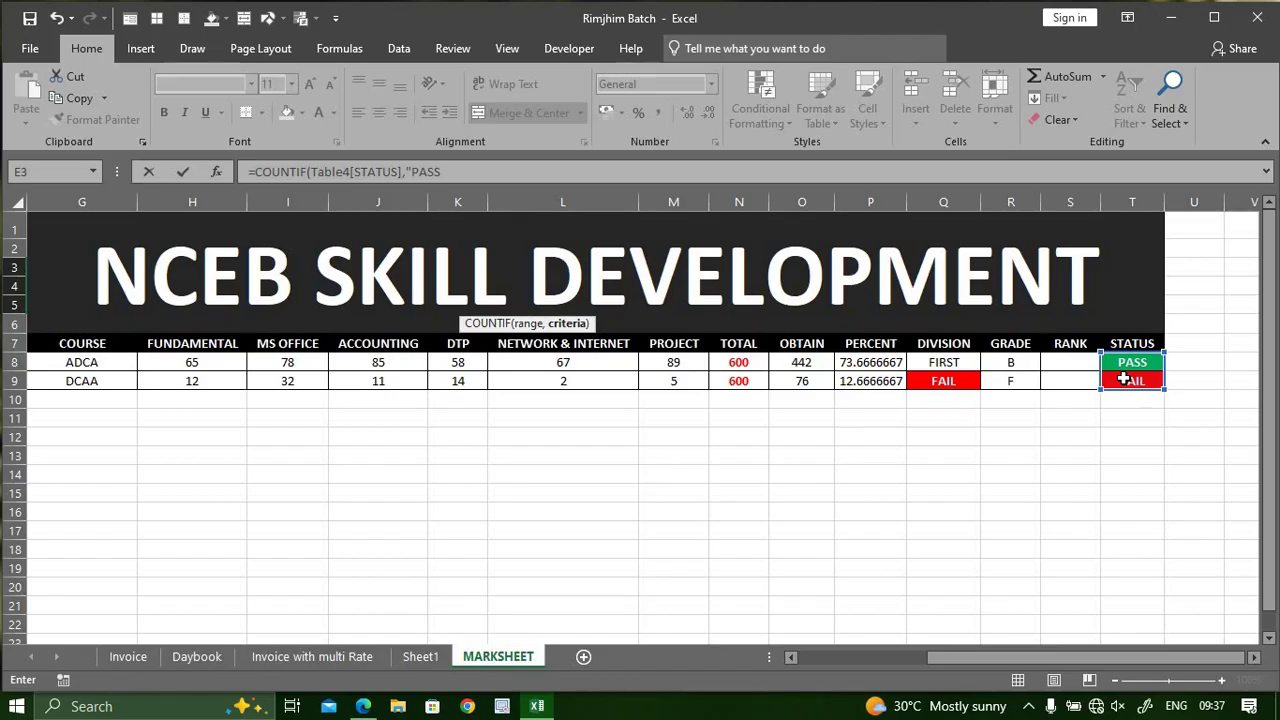
{"action": "type", "text": "\""}
{"action": "key", "text": "Return"}
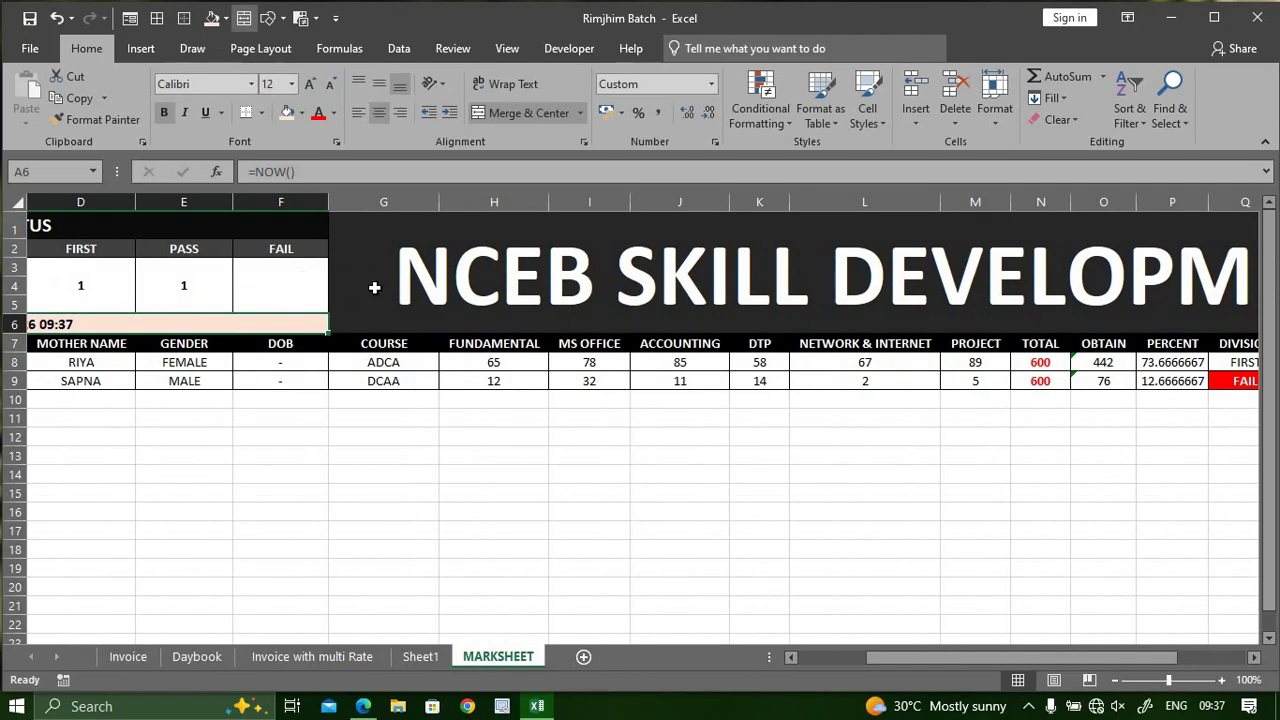
Calculate the FAIL figure in cell F3 by subtracting the passed students from the number of students with =(A3-E3)
{"action": "left_click", "coordinate": [303, 279]}
{"action": "left_click_drag", "start_coordinate": [957, 659], "coordinate": [888, 659]}
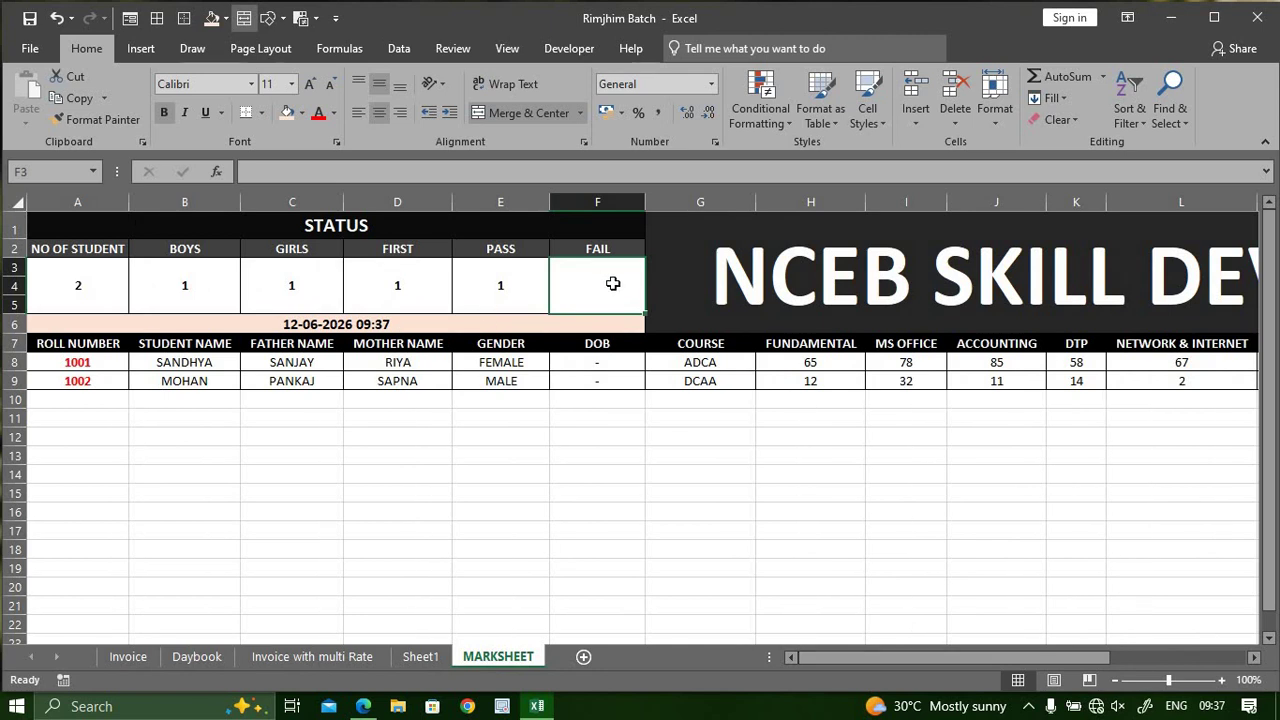
{"action": "type", "text": "="}
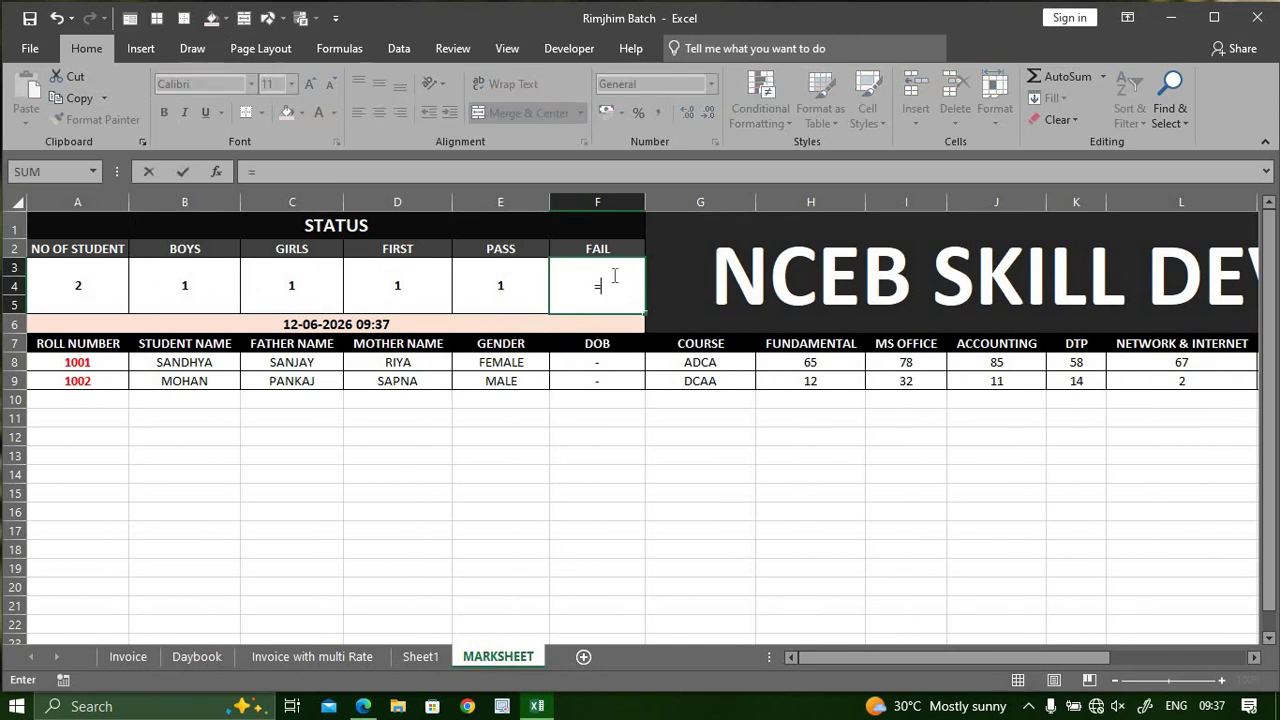
{"action": "type", "text": "("}
{"action": "left_click", "coordinate": [112, 286]}
{"action": "type", "text": "-"}
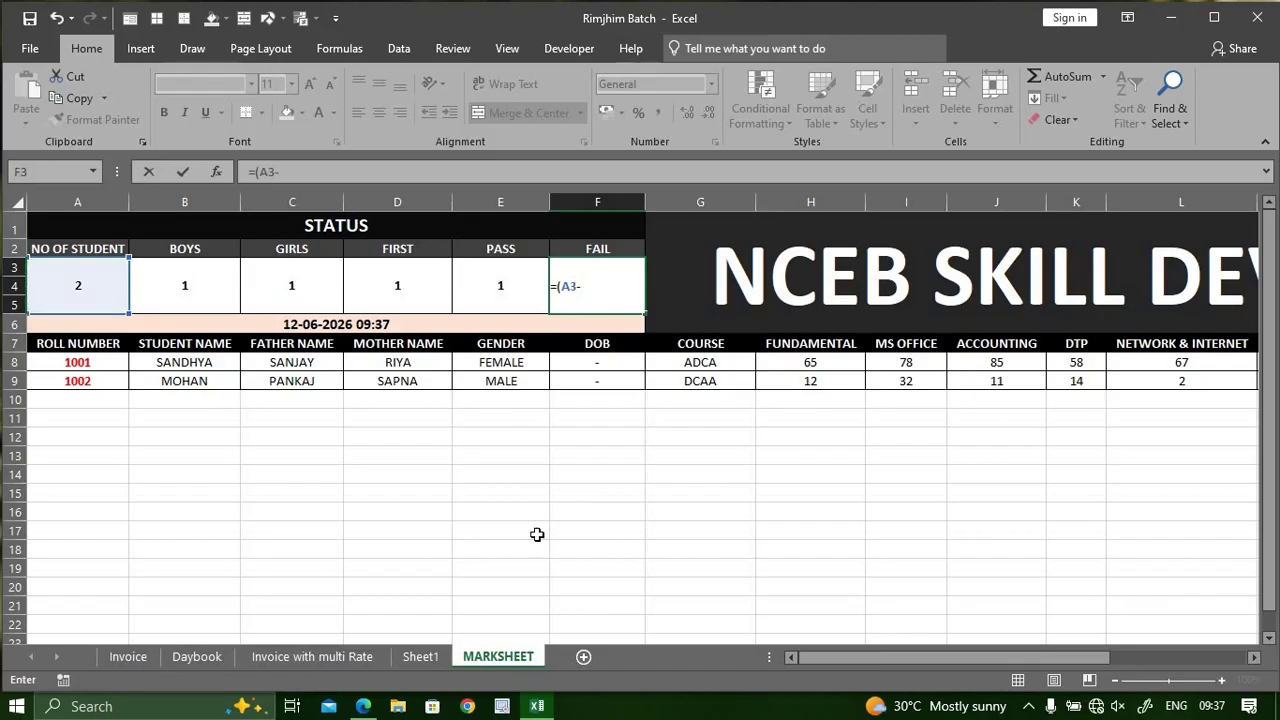
{"action": "left_click", "coordinate": [531, 272]}
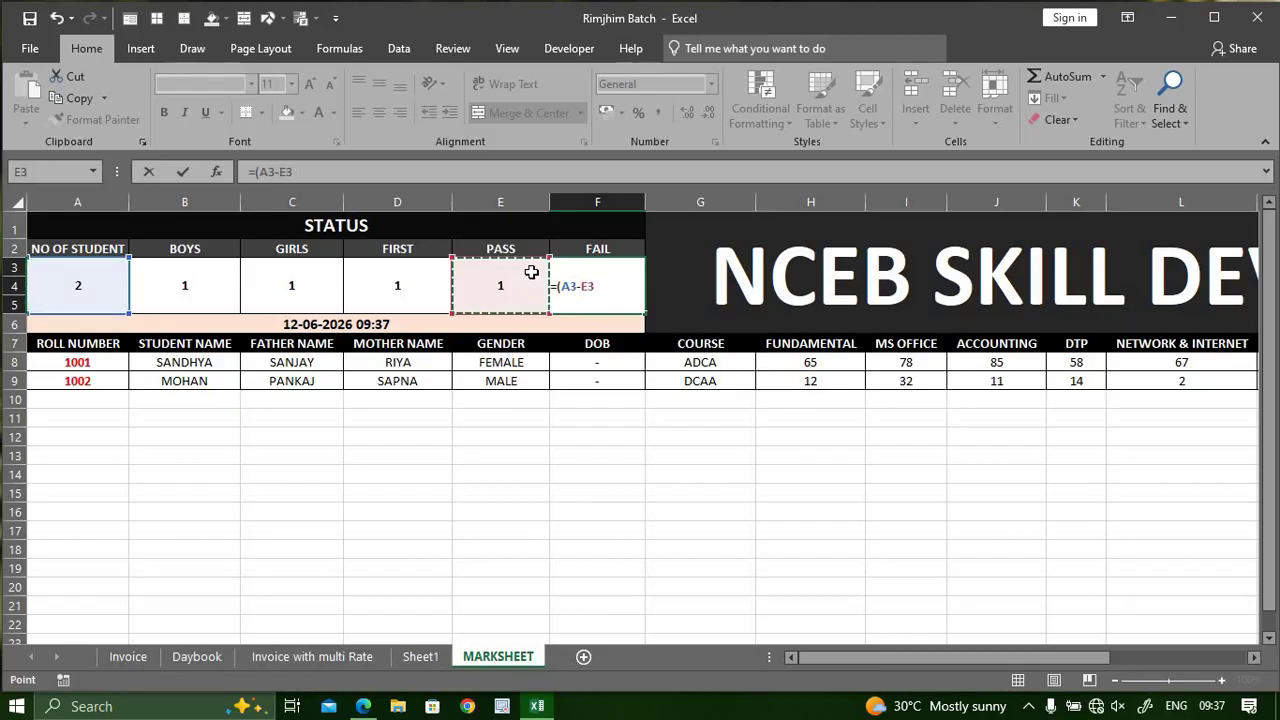
{"action": "type", "text": ")"}
{"action": "key", "text": "Return"}
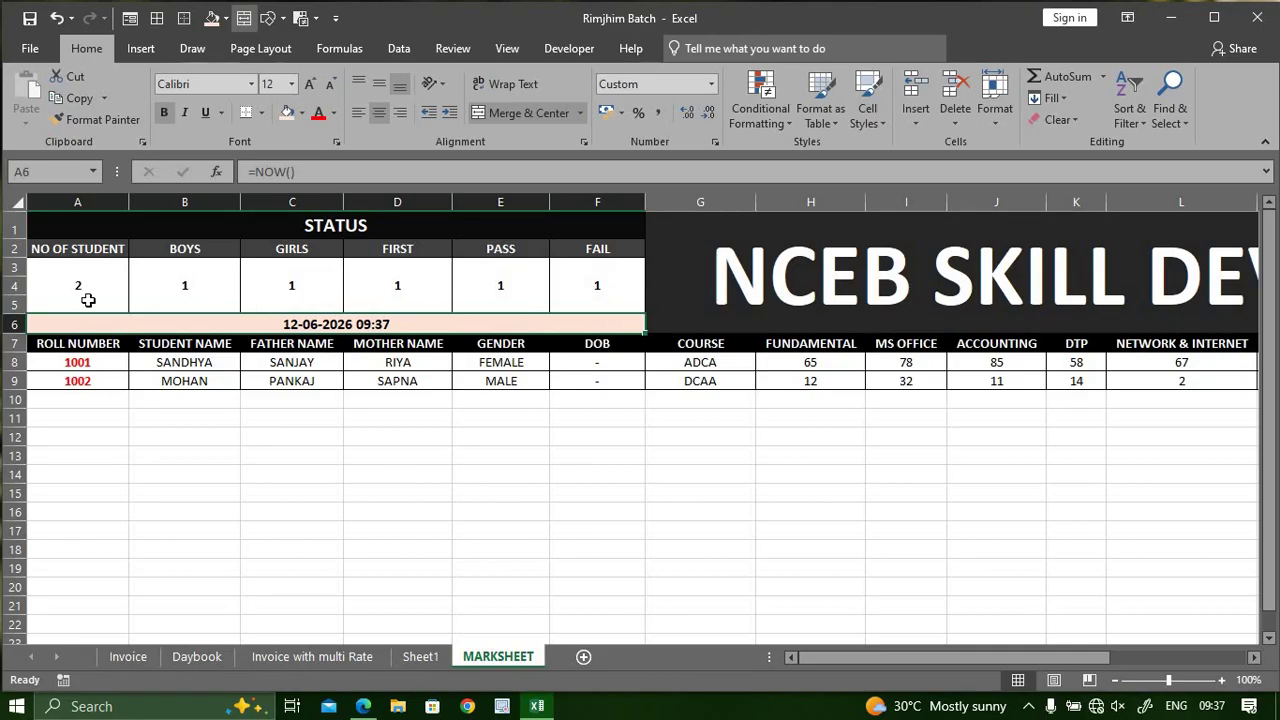
Add a new row 10 to the student table and enter the next roll number, the student's name, father's name and mother's name
{"action": "left_click_drag", "start_coordinate": [827, 662], "coordinate": [955, 658]}
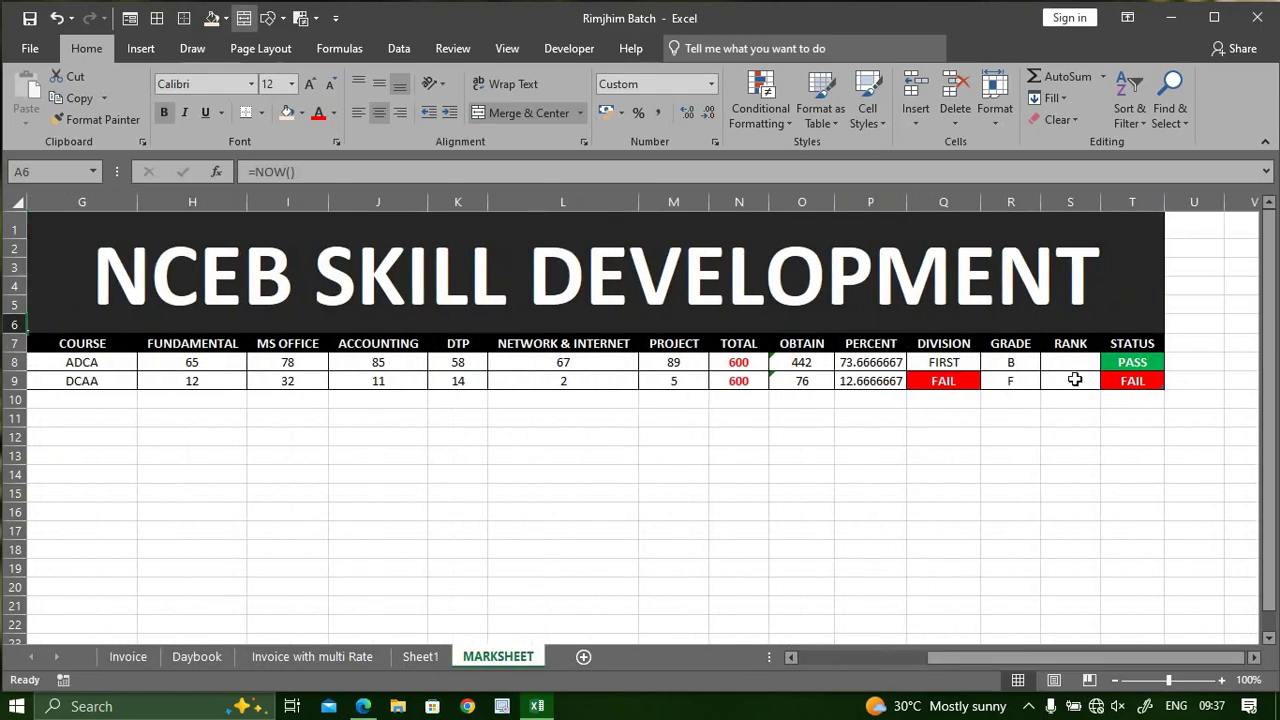
{"action": "left_click", "coordinate": [1139, 389]}
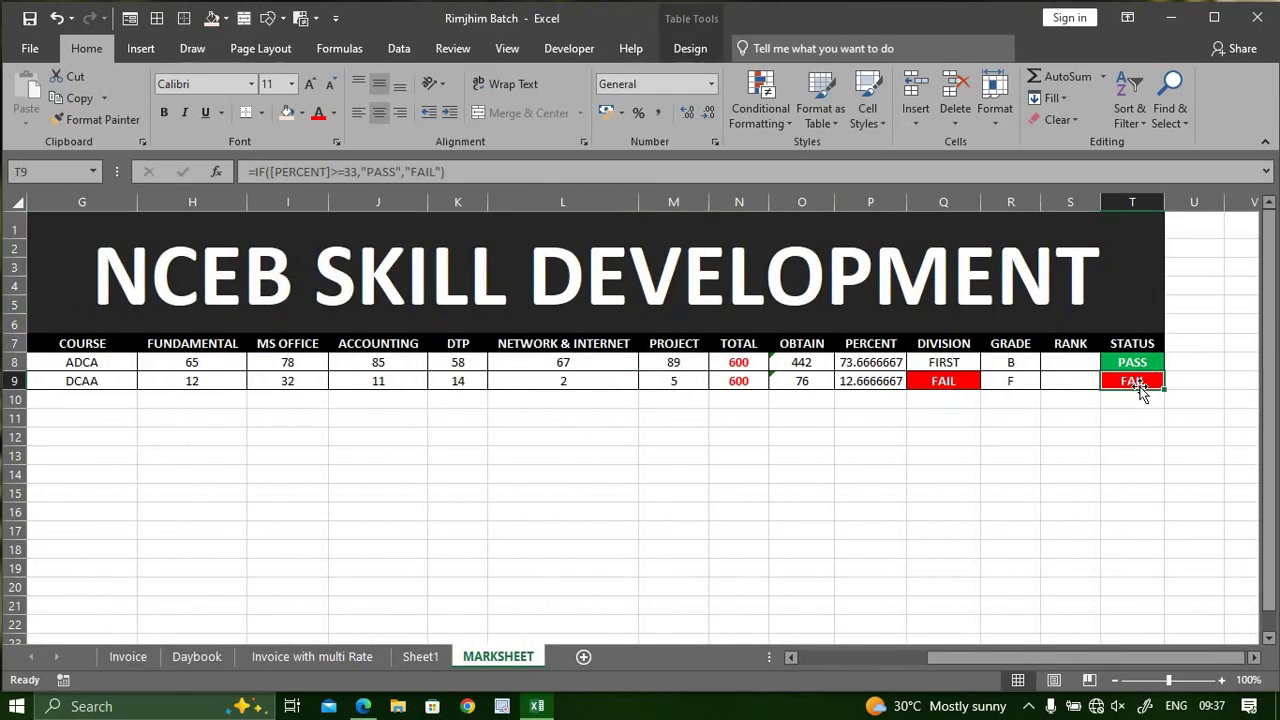
{"action": "key", "text": "Tab"}
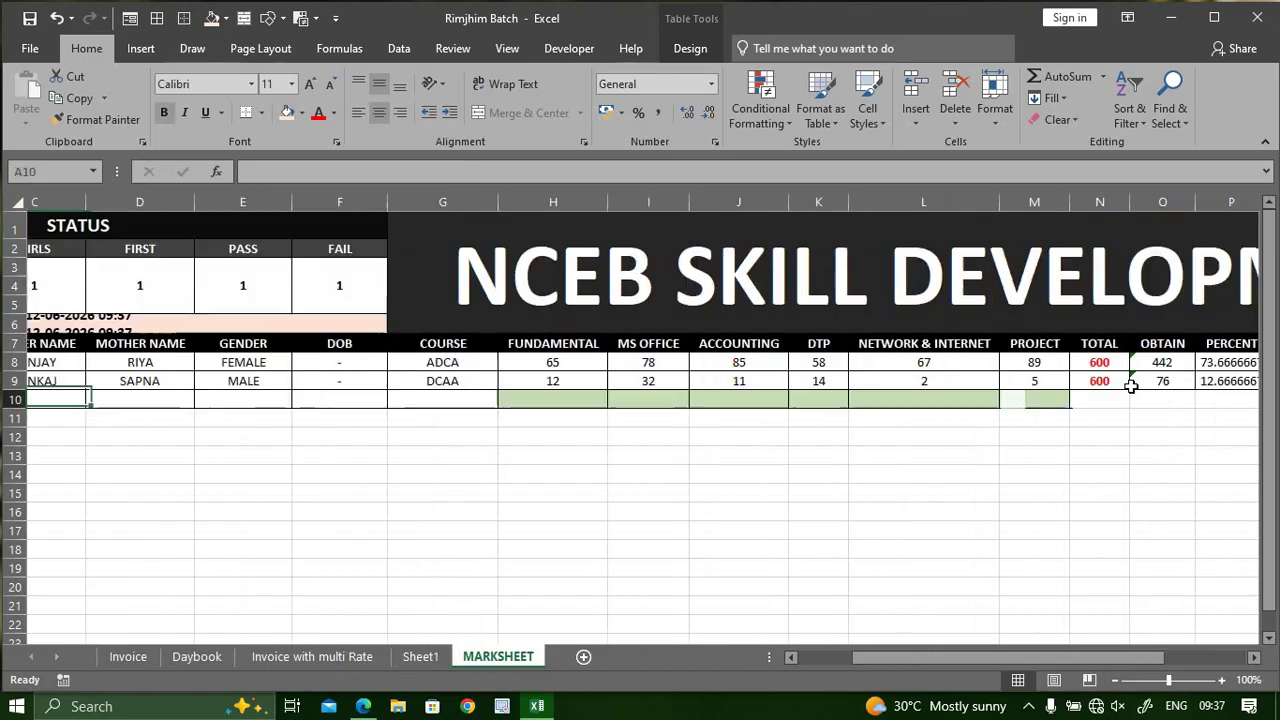
{"action": "type", "text": "1003"}
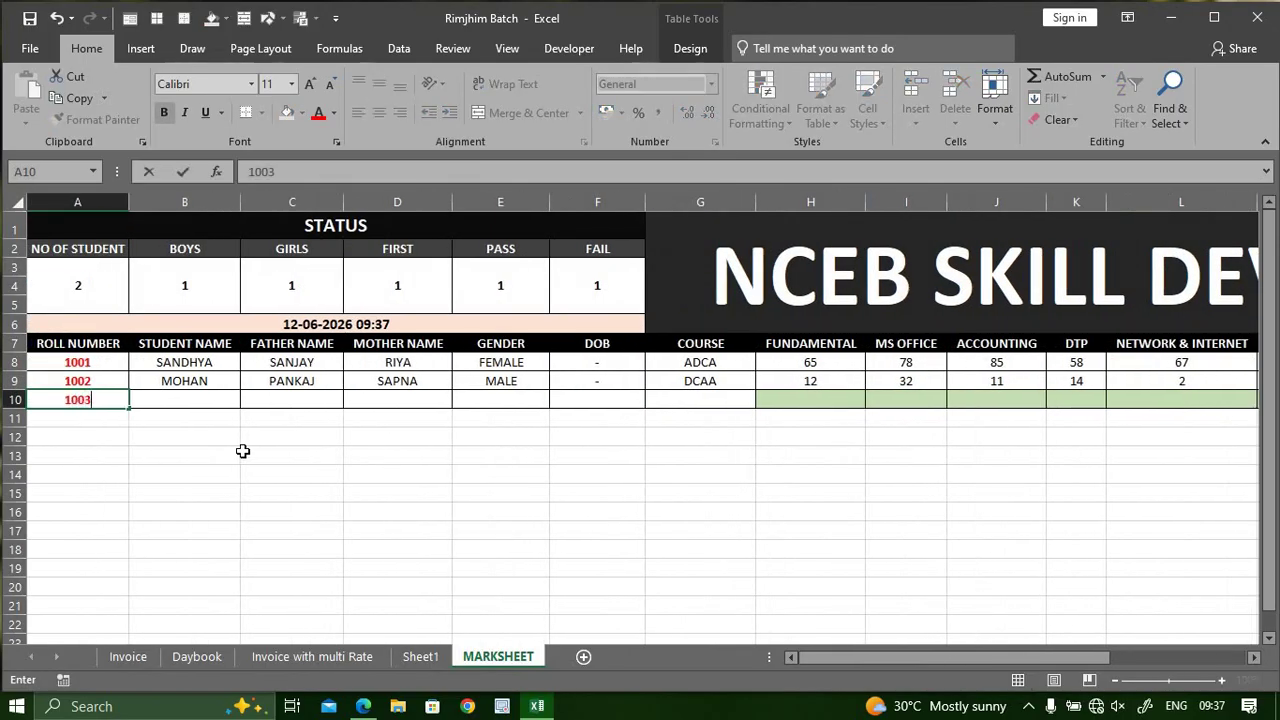
{"action": "key", "text": "Tab"}
{"action": "type", "text": "RADHA"}
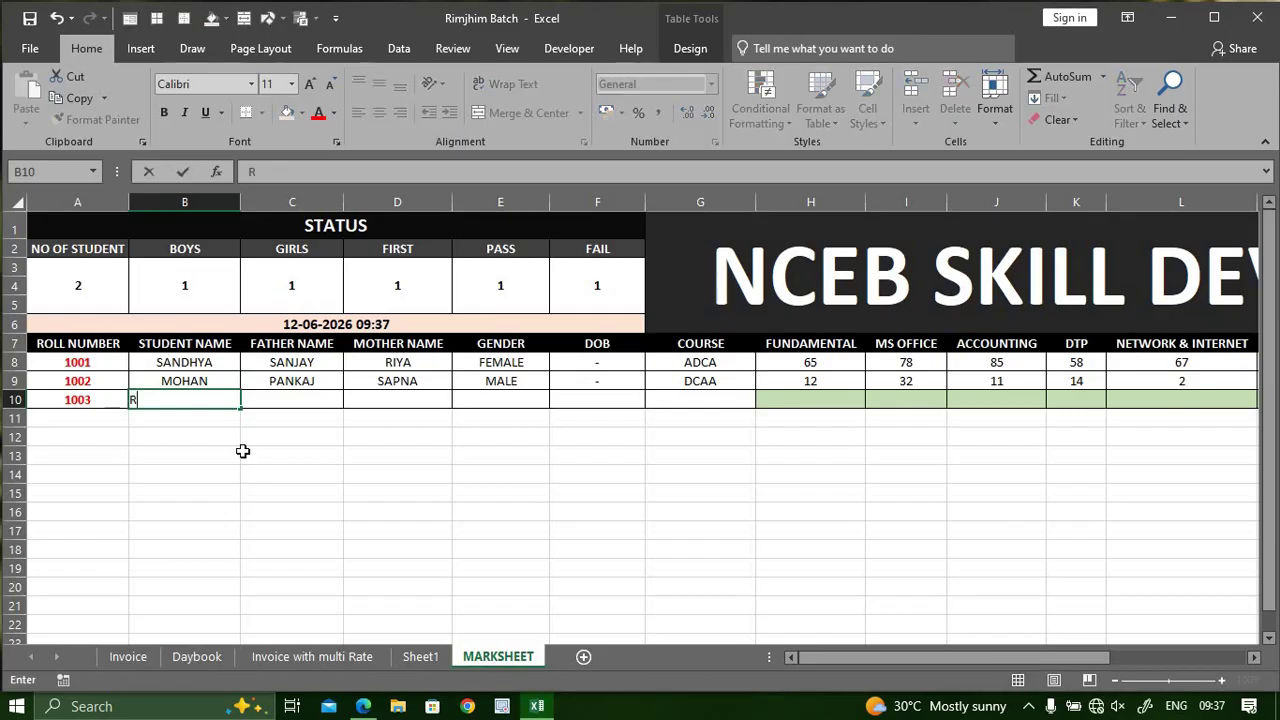
{"action": "key", "text": "Tab"}
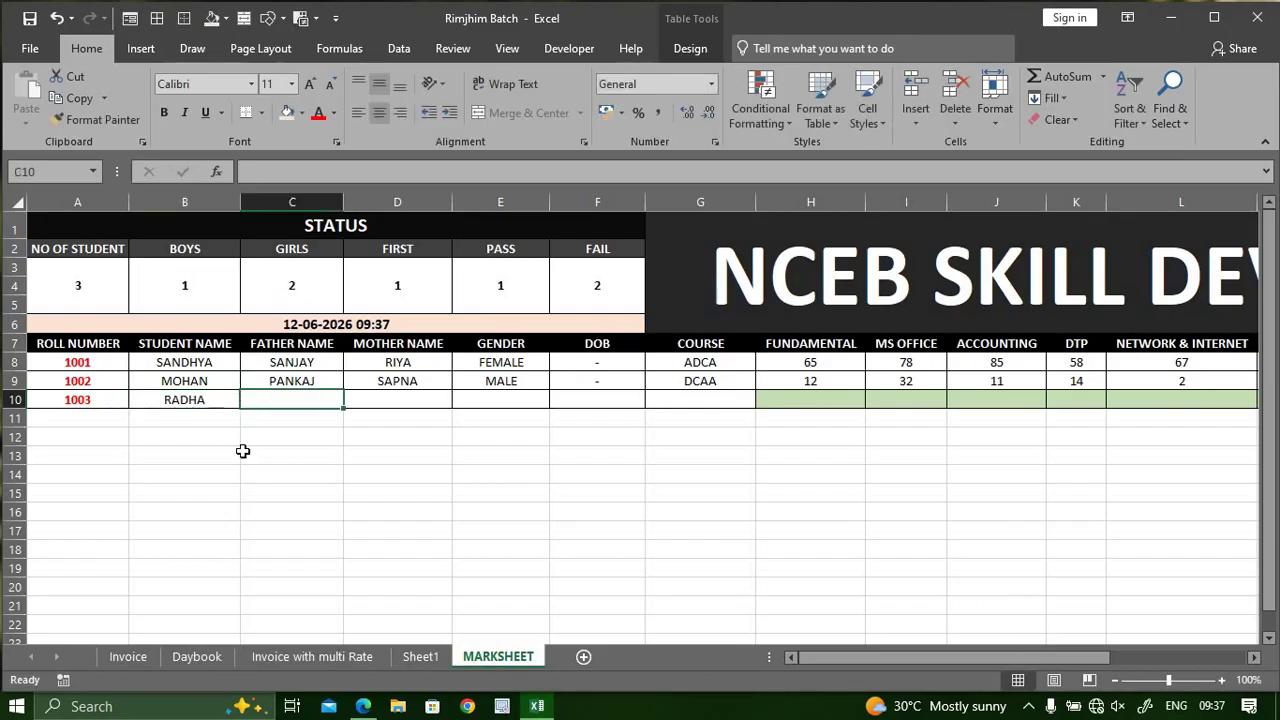
{"action": "type", "text": "MOHAN"}
{"action": "key", "text": "Tab"}
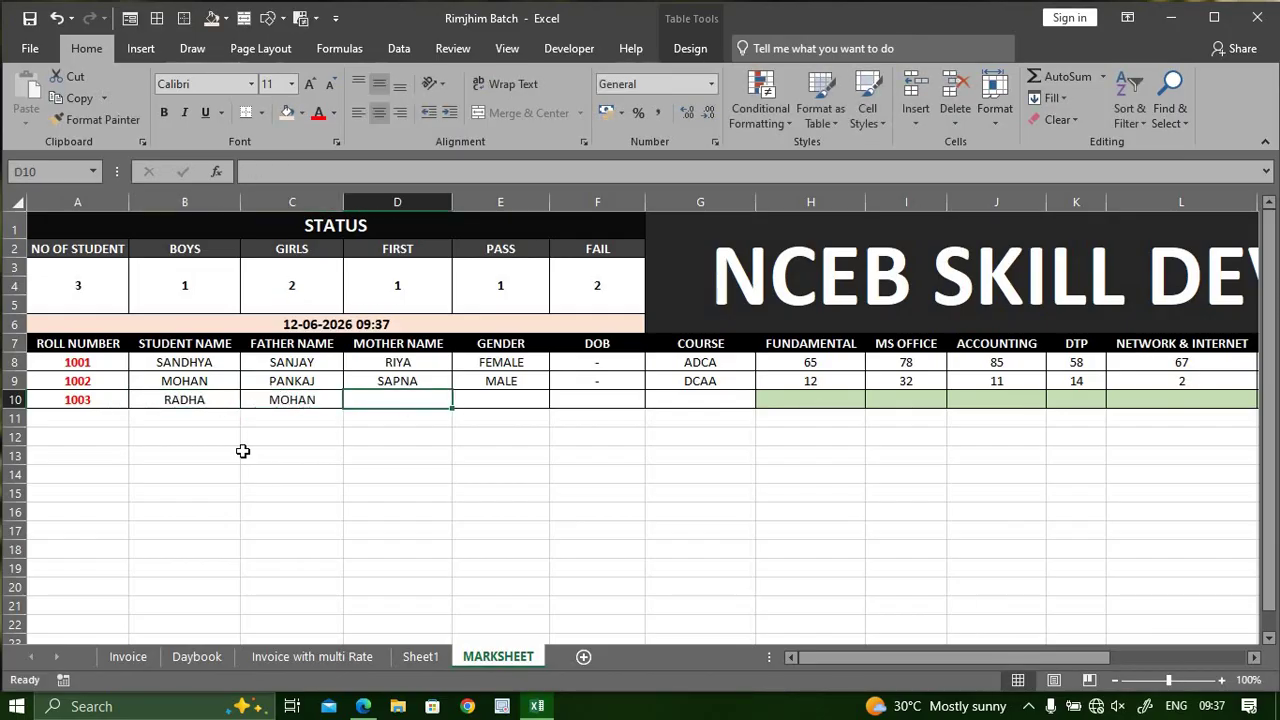
{"action": "type", "text": "MEERA"}
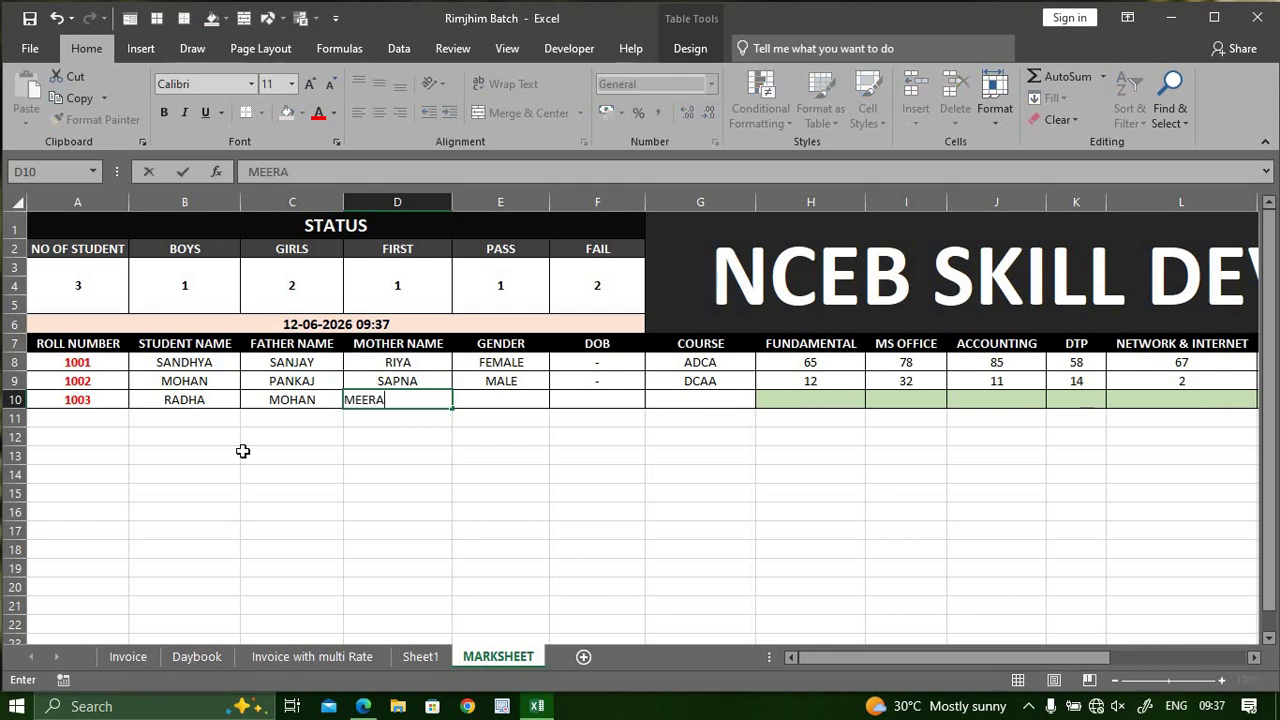
{"action": "key", "text": "Tab"}
Fill in the row 10 student's gender as FEMALE, DOB as "-" and course as ADCA
{"action": "type", "text": "FEMALE"}
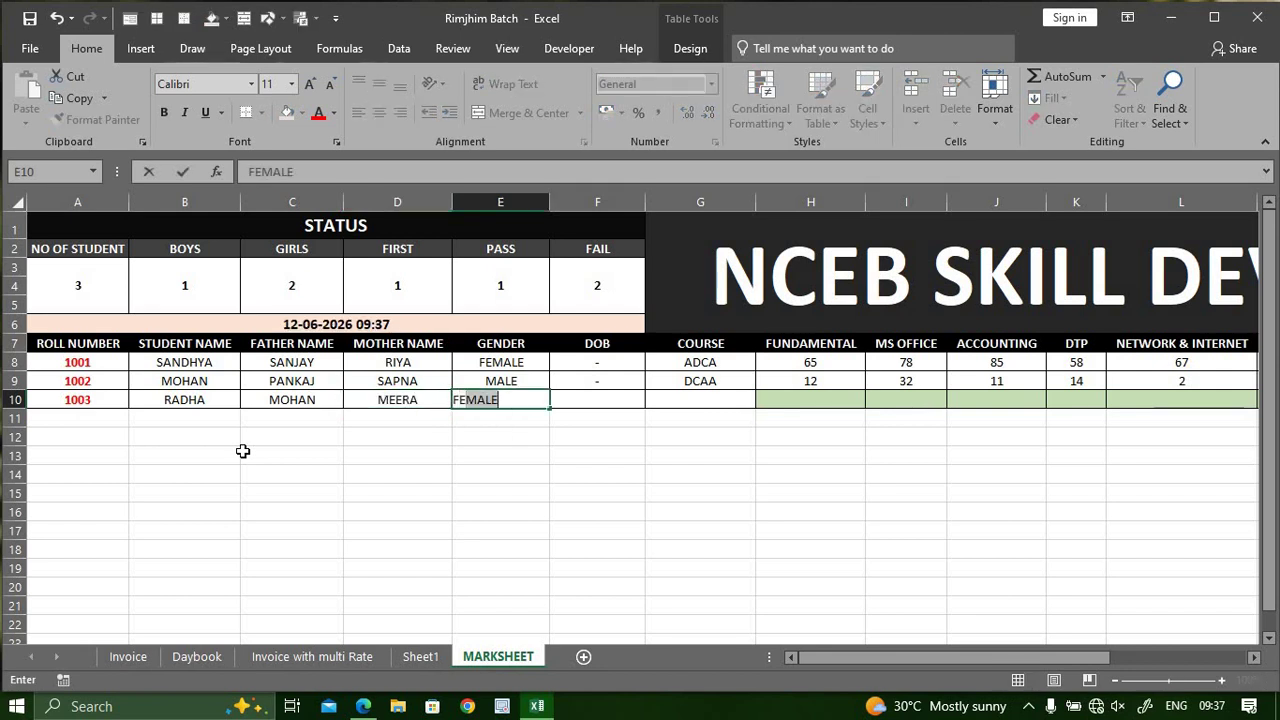
{"action": "key", "text": "Tab"}
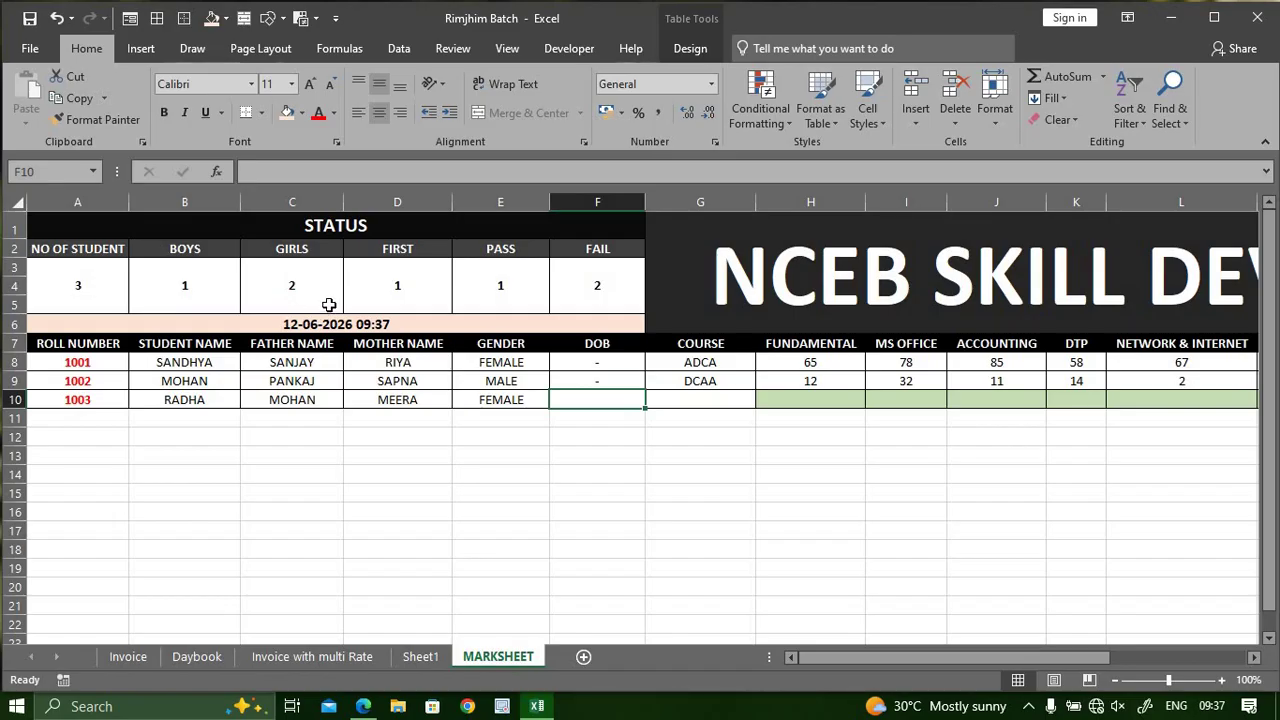
{"action": "type", "text": "-"}
{"action": "key", "text": "Tab"}
{"action": "type", "text": "ADCA"}
{"action": "key", "text": "Tab"}
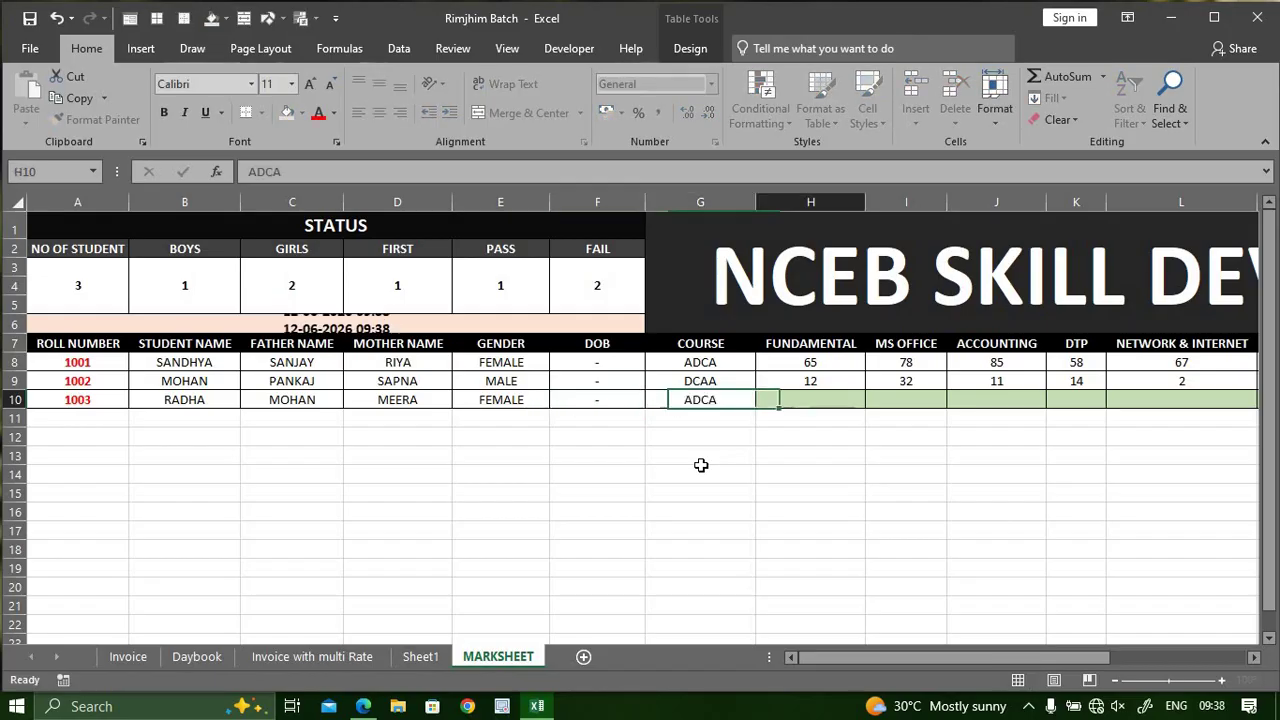
Enter the marks 65, 85, 99, 79, 98 and 98 from FUNDAMENTAL to PROJECT in row 10, with a TOTAL of 600
{"action": "type", "text": "65"}
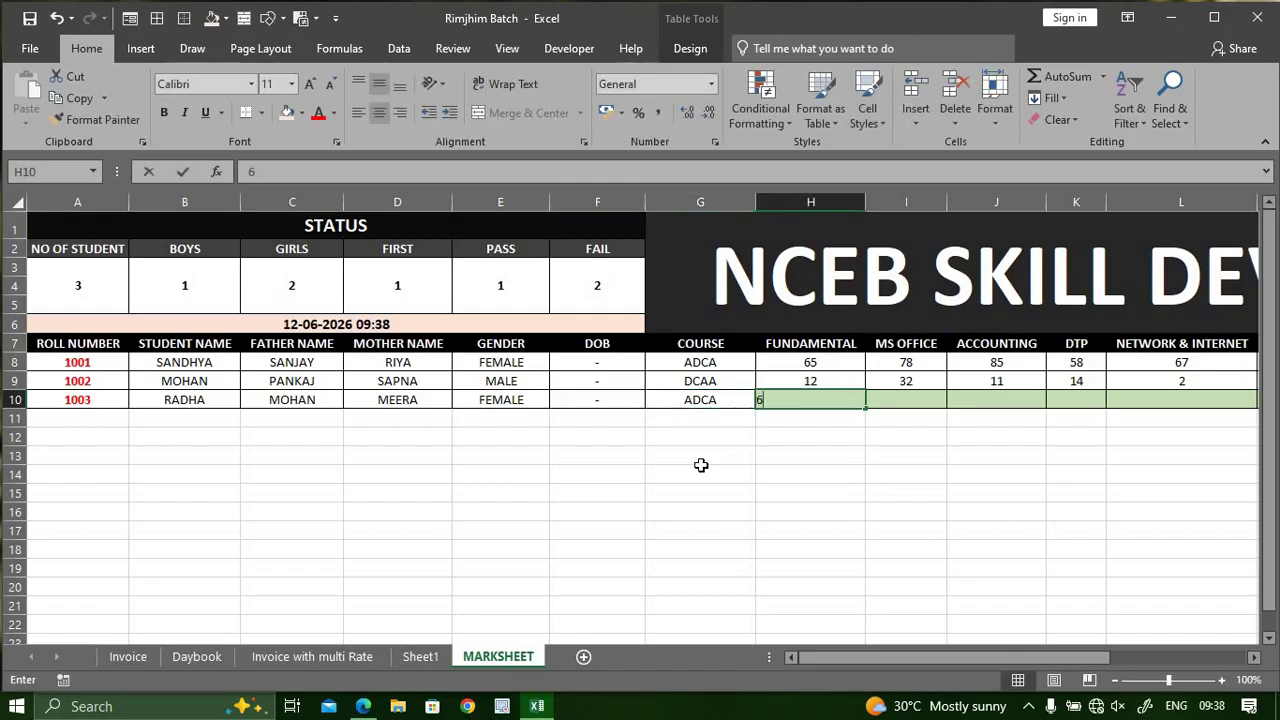
{"action": "key", "text": "Tab"}
{"action": "type", "text": "85"}
{"action": "key", "text": "Tab"}
{"action": "type", "text": "99"}
{"action": "key", "text": "Tab"}
{"action": "type", "text": "79"}
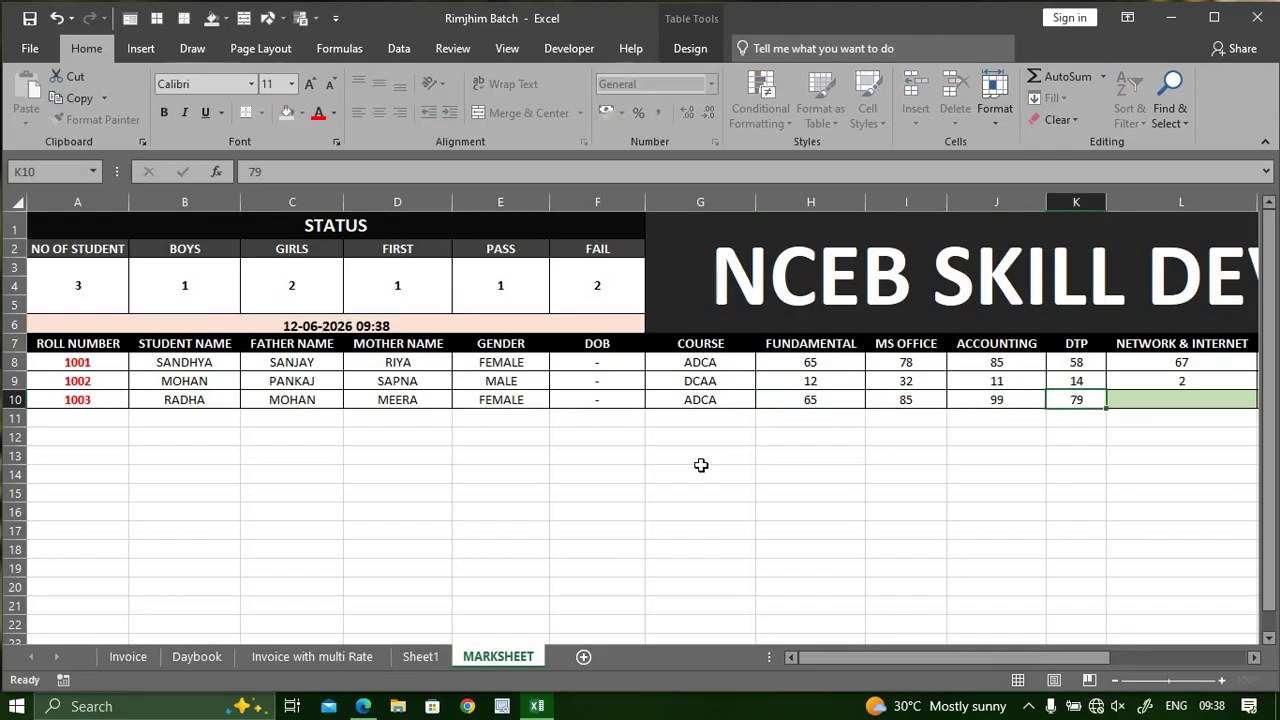
{"action": "key", "text": "Tab"}
{"action": "type", "text": "98"}
{"action": "key", "text": "Tab"}
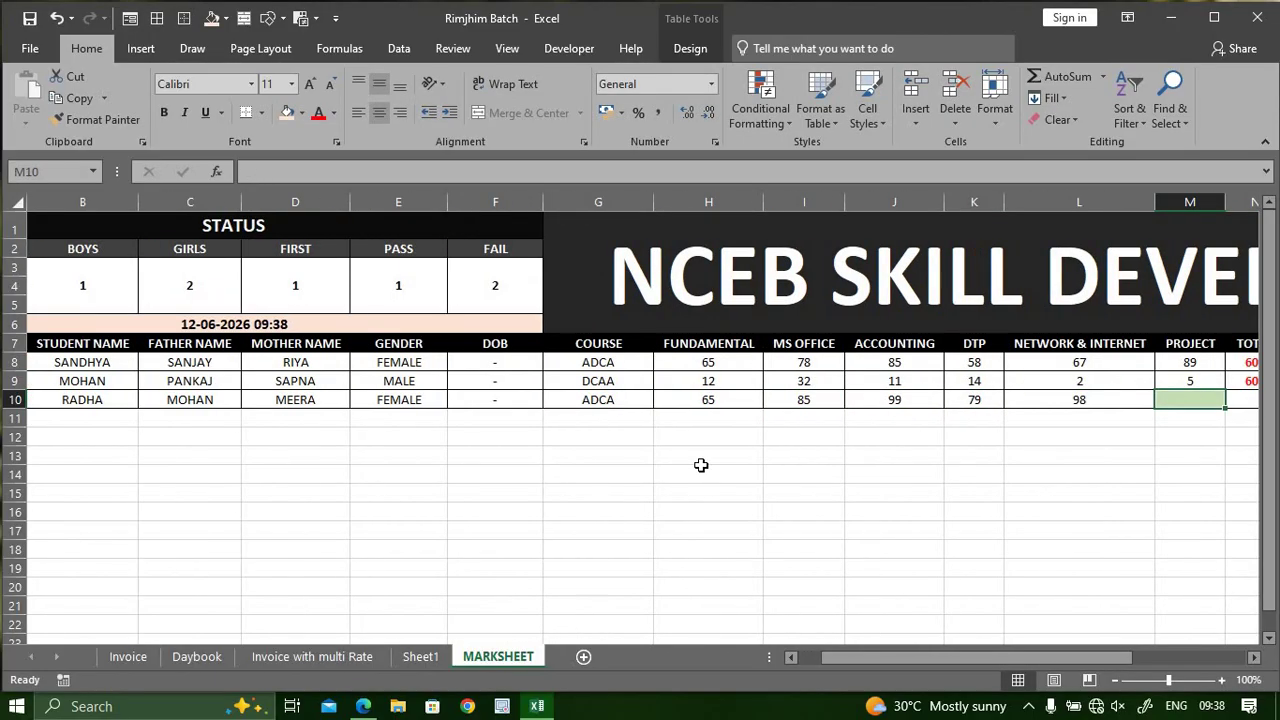
{"action": "type", "text": "98"}
{"action": "key", "text": "Tab"}
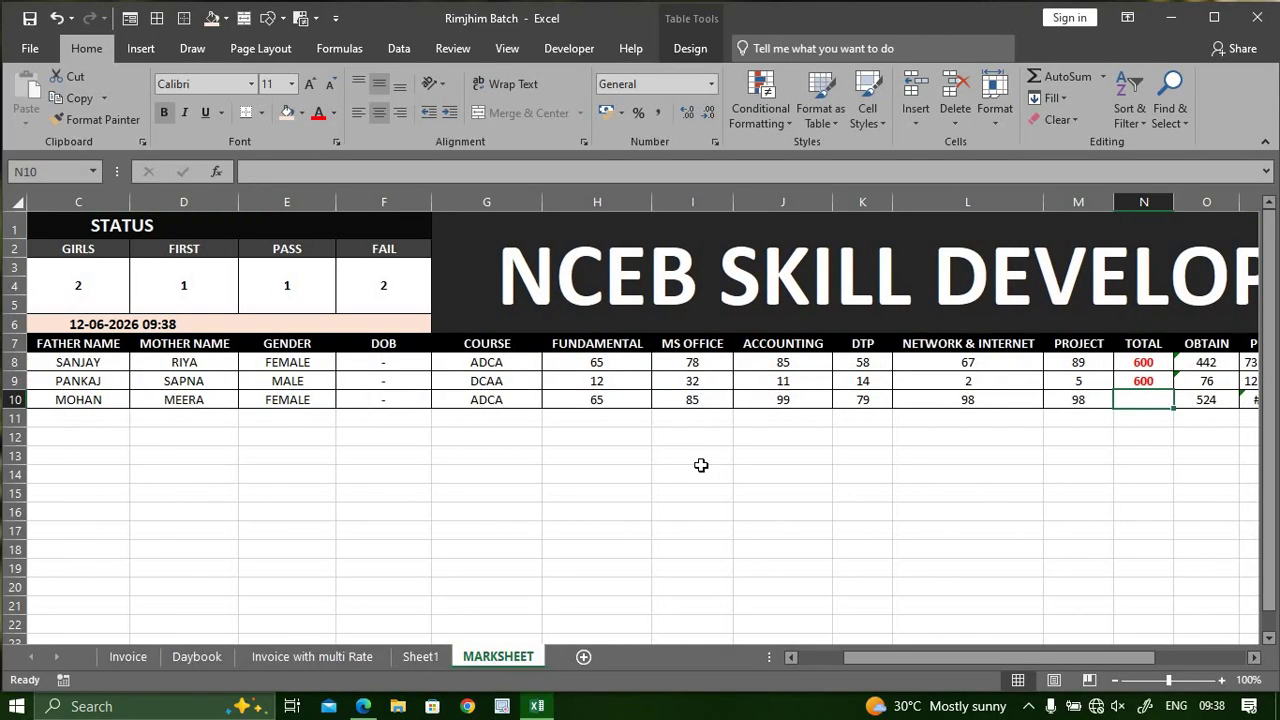
{"action": "type", "text": "600"}
{"action": "key", "text": "Tab"}
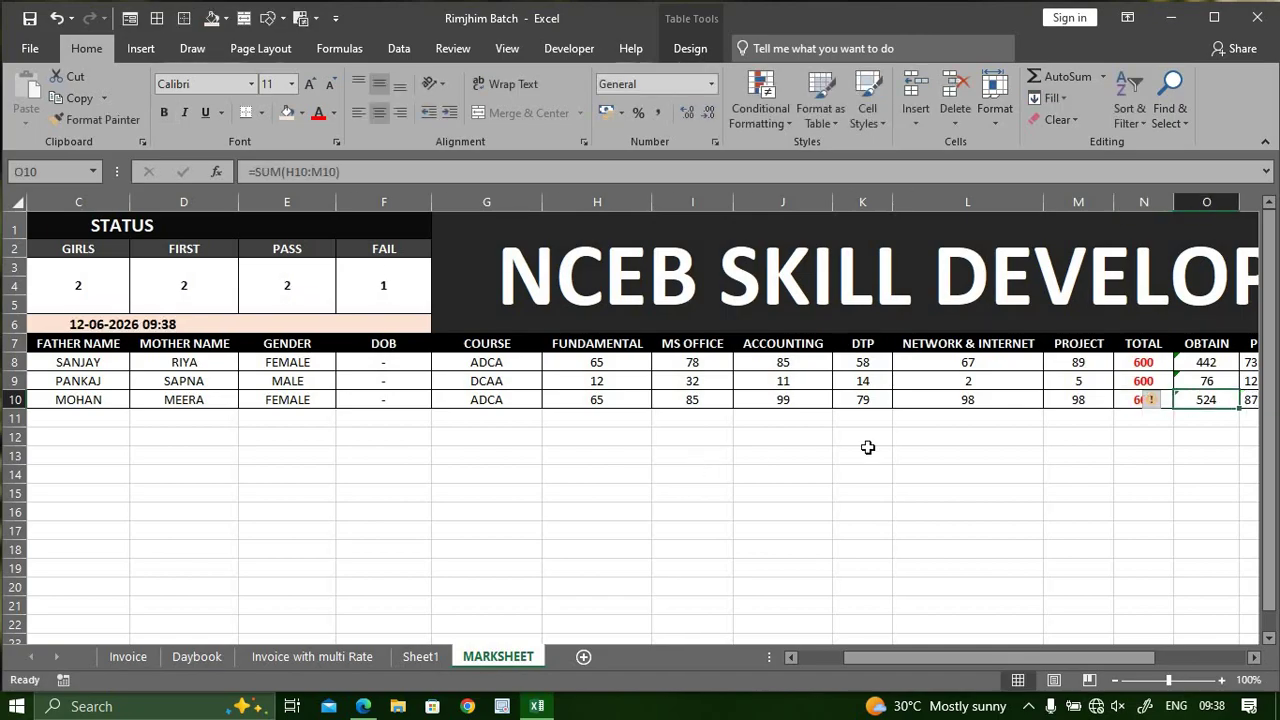
{"action": "left_click_drag", "start_coordinate": [1034, 660], "coordinate": [1109, 651]}
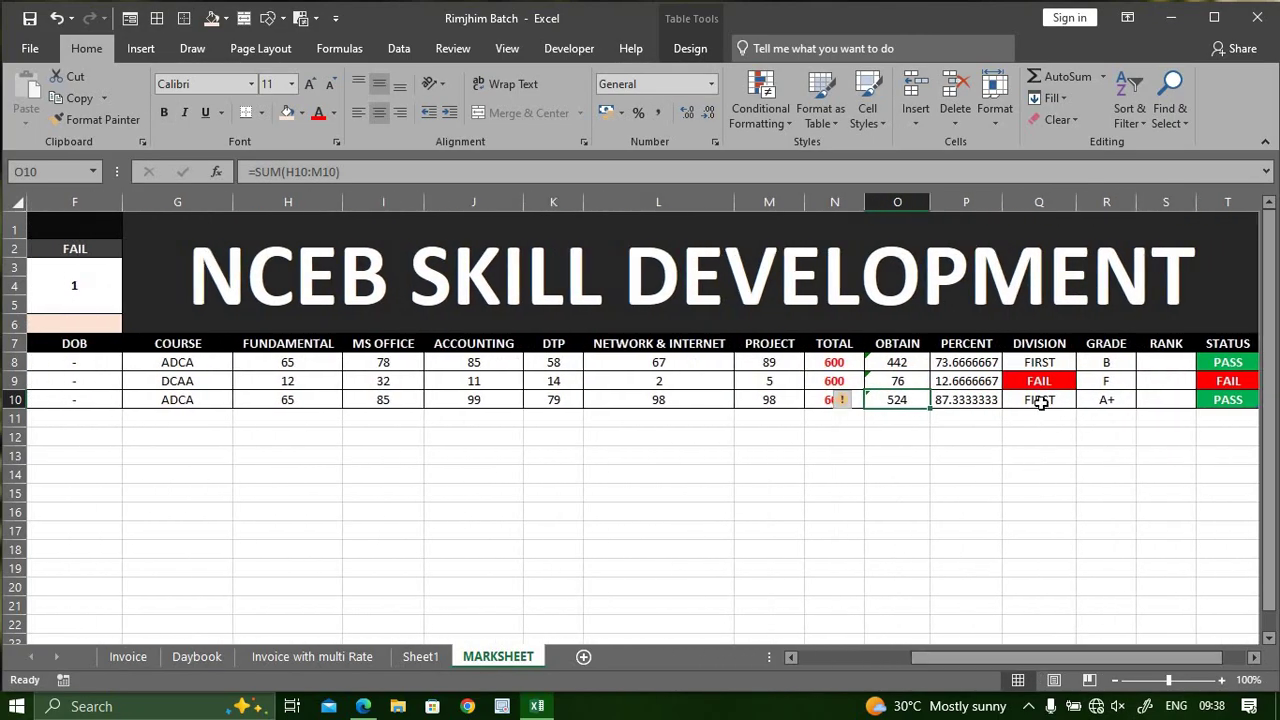
{"action": "left_click", "coordinate": [1118, 404]}
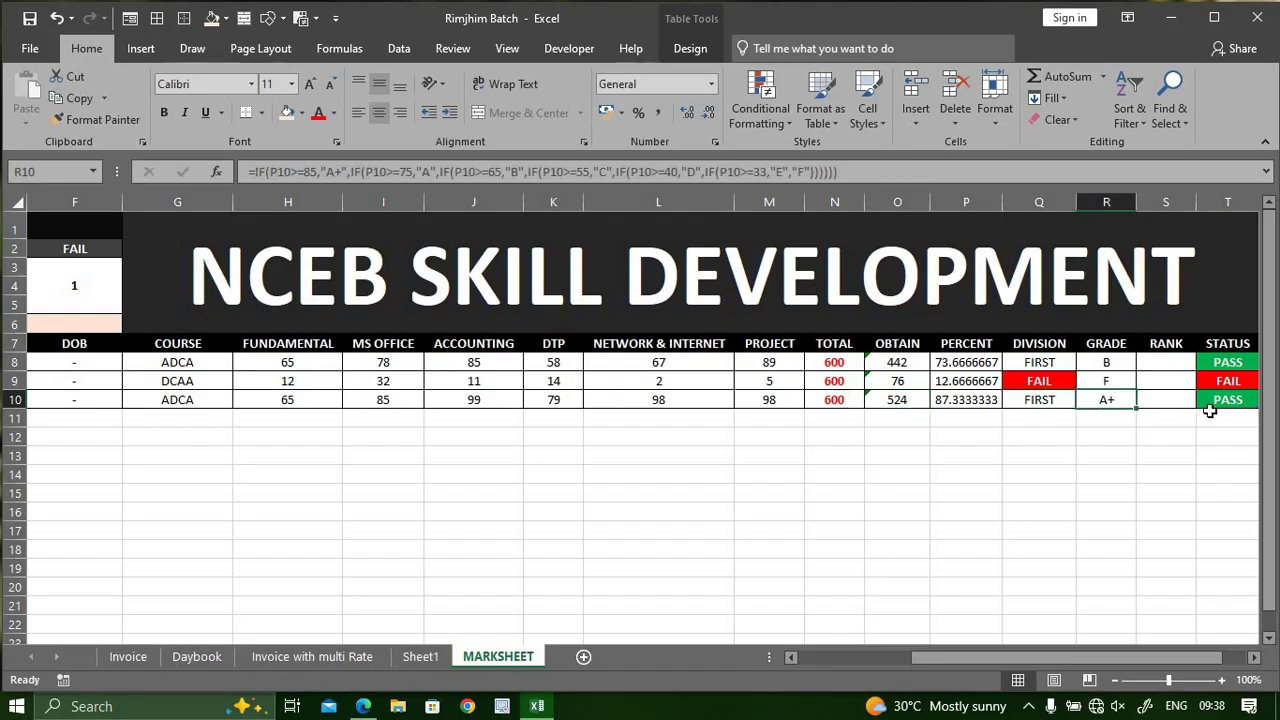
{"action": "left_click", "coordinate": [1170, 363]}
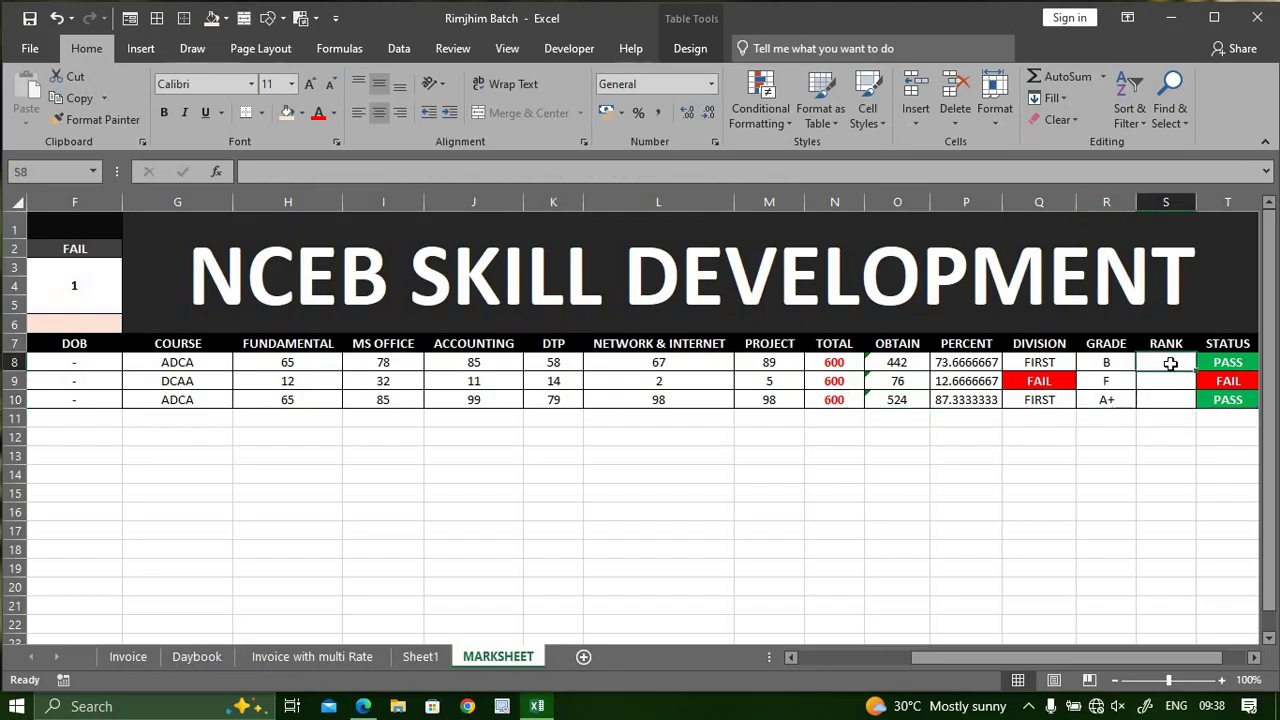
{"action": "type", "text": "="}
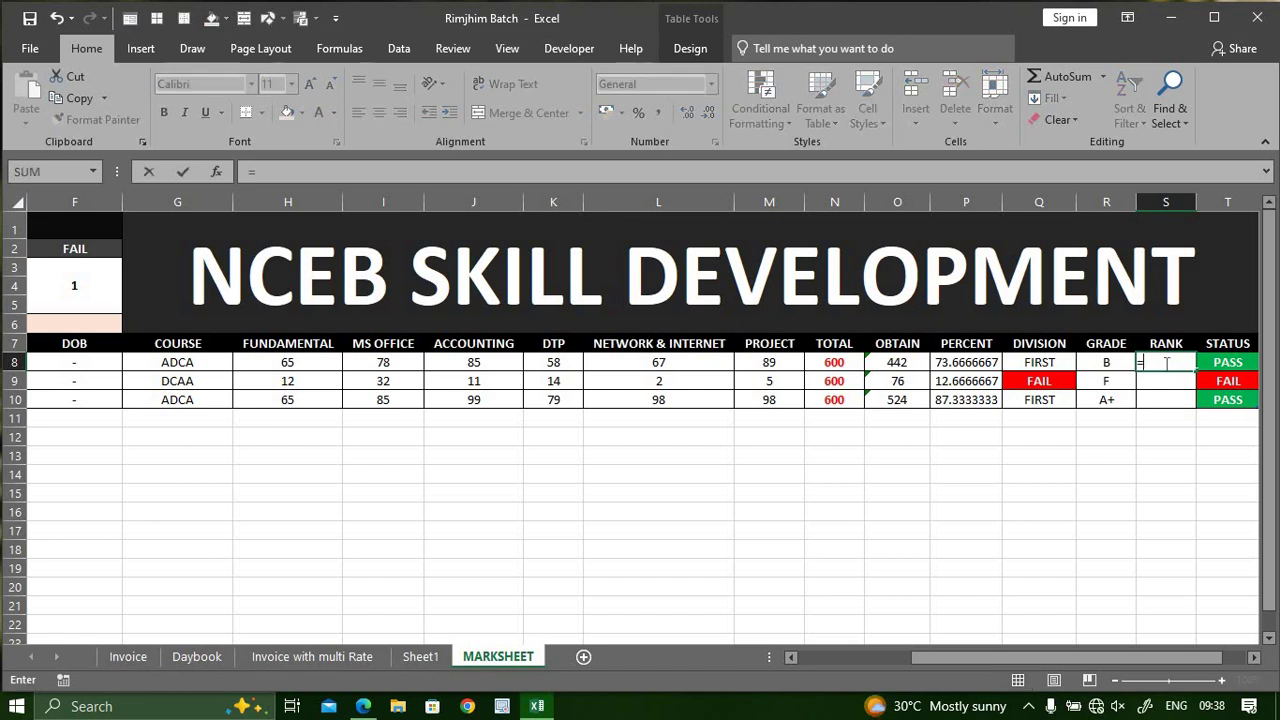
{"action": "type", "text": "RANK"}
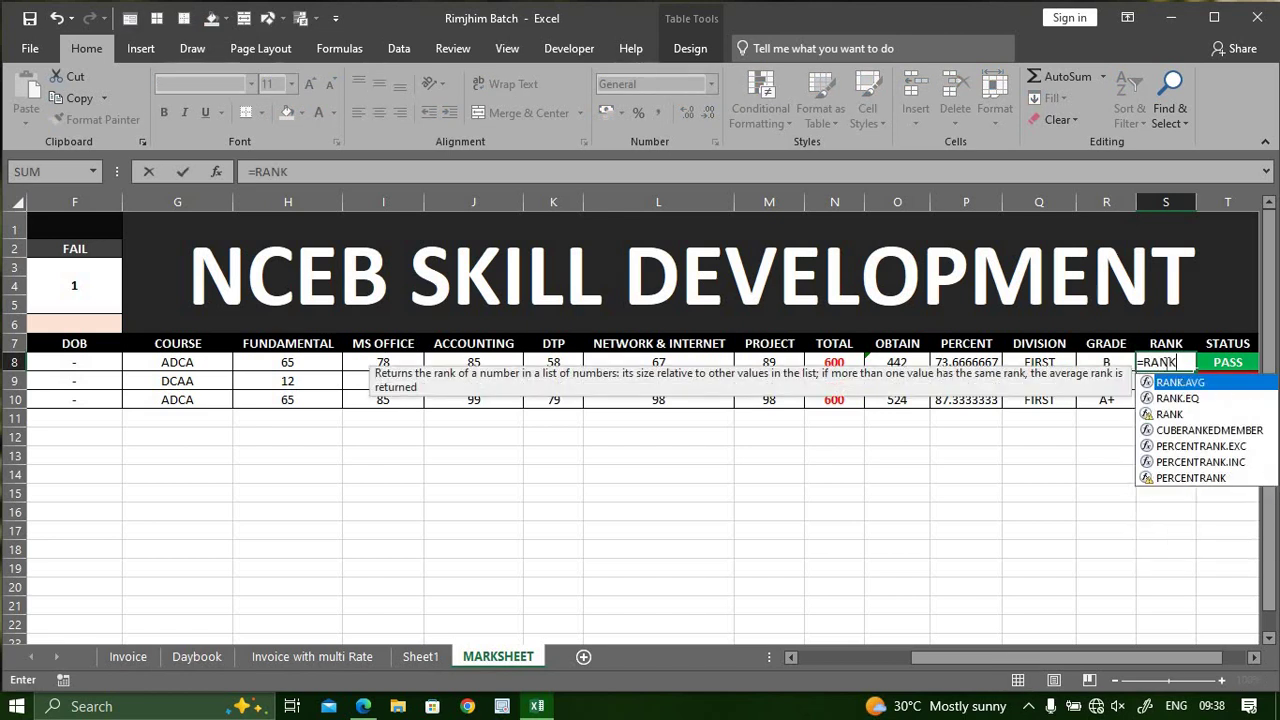
{"action": "key", "text": "Tab"}
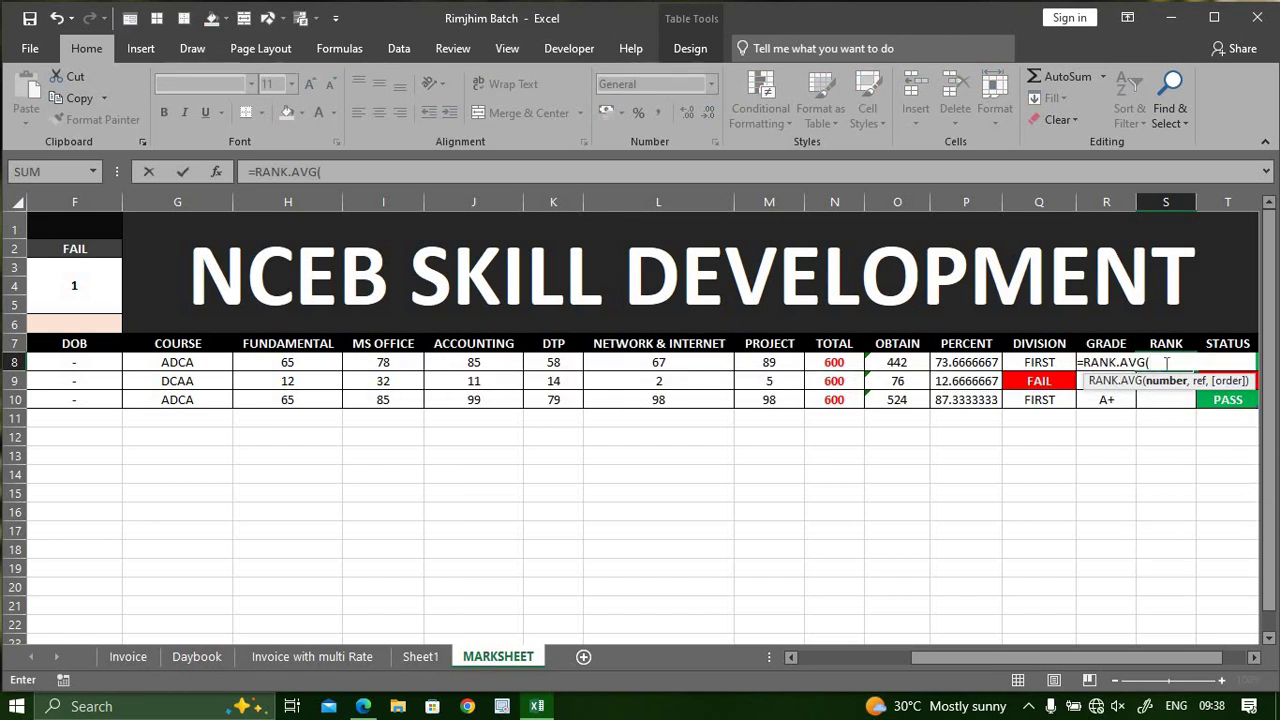
{"action": "key", "text": "ctrl+z"}
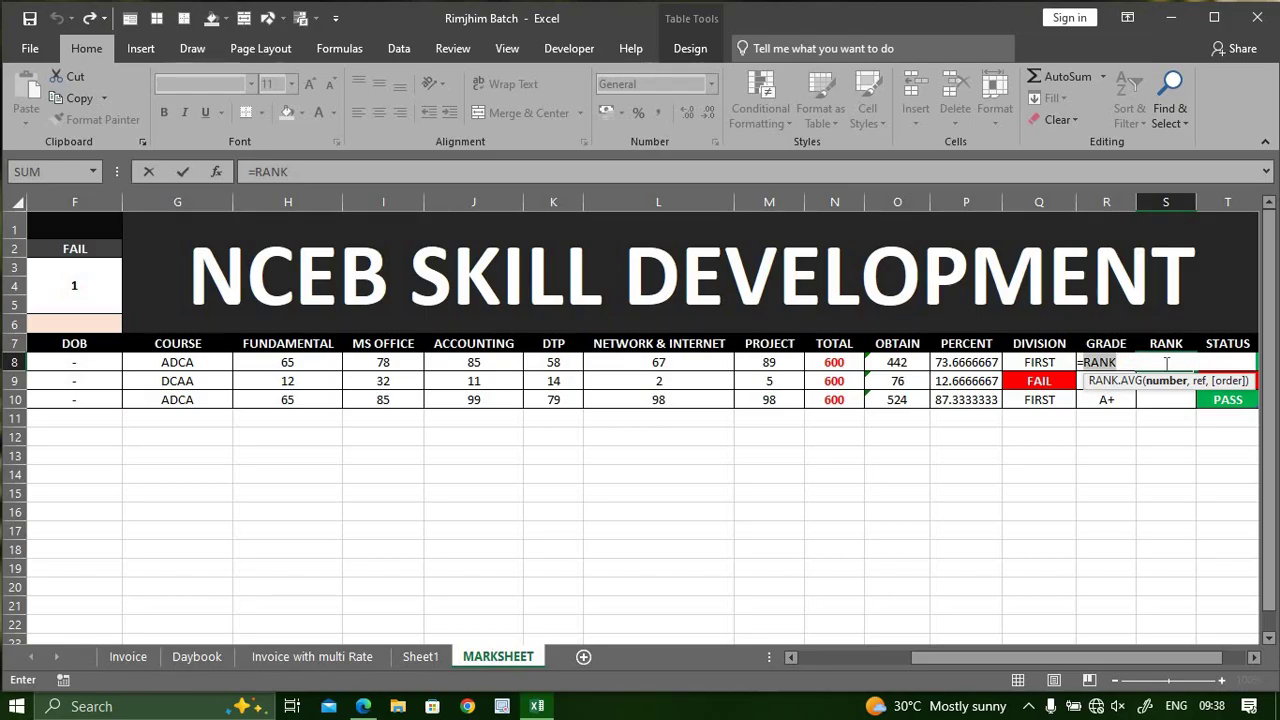
{"action": "left_click", "coordinate": [1166, 362]}
{"action": "type", "text": "("}
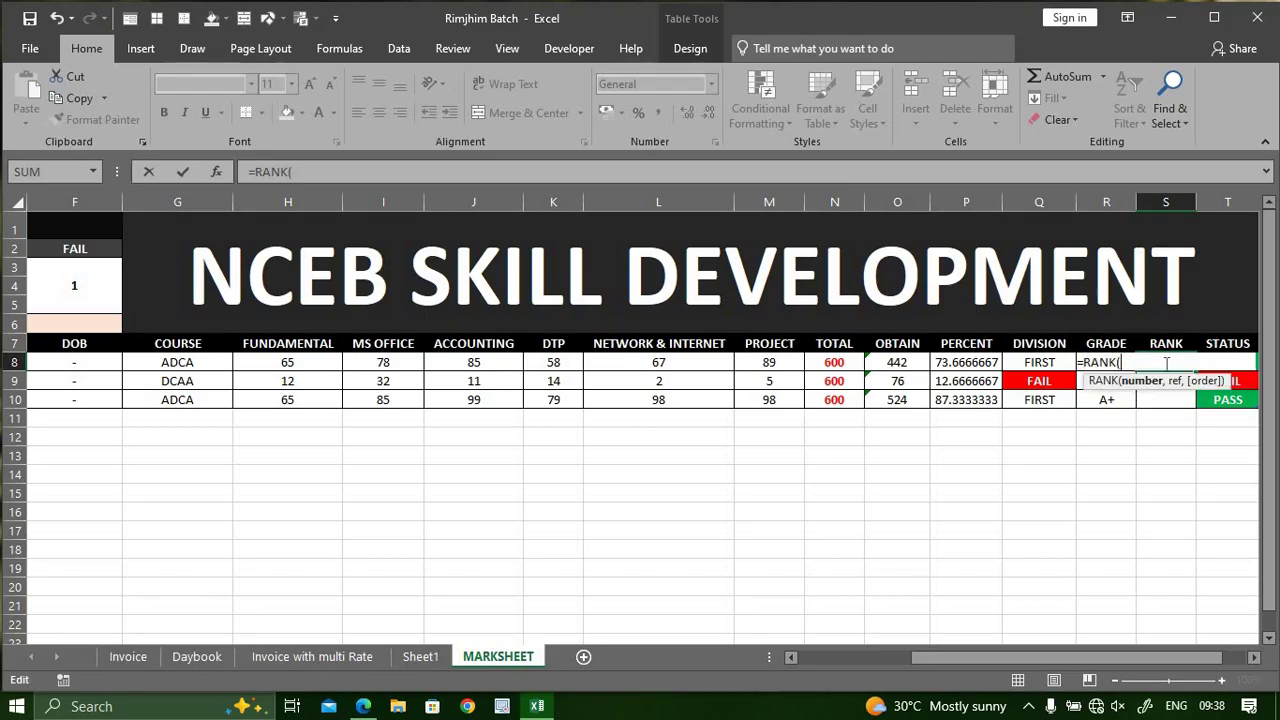
{"action": "left_click", "coordinate": [966, 364]}
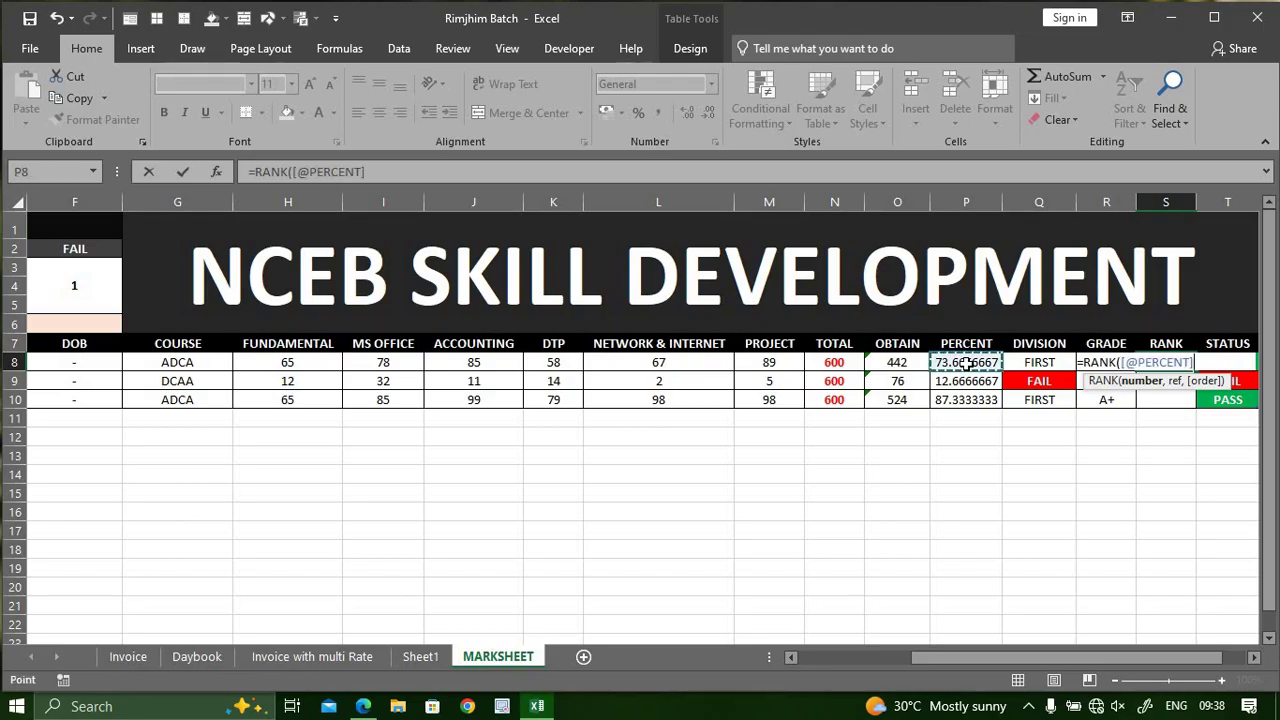
{"action": "type", "text": ","}
{"action": "left_click_drag", "start_coordinate": [966, 364], "coordinate": [976, 397]}
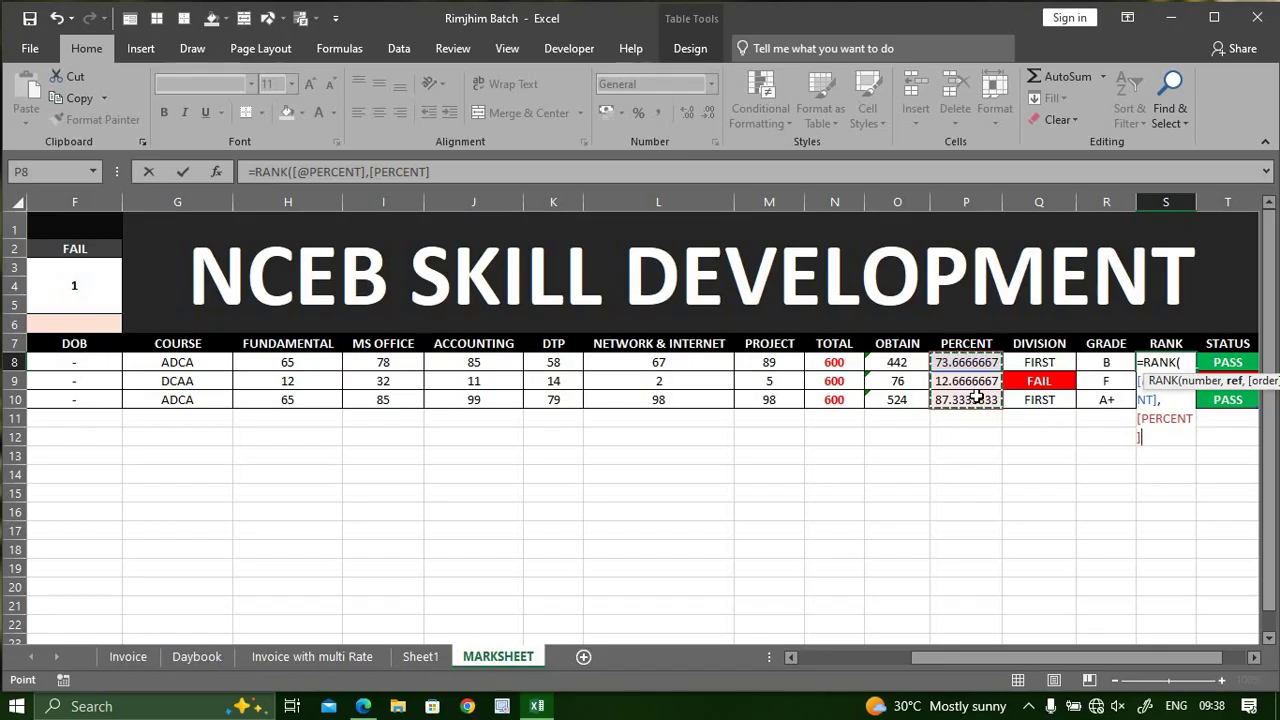
{"action": "type", "text": ")"}
{"action": "key", "text": "Return"}
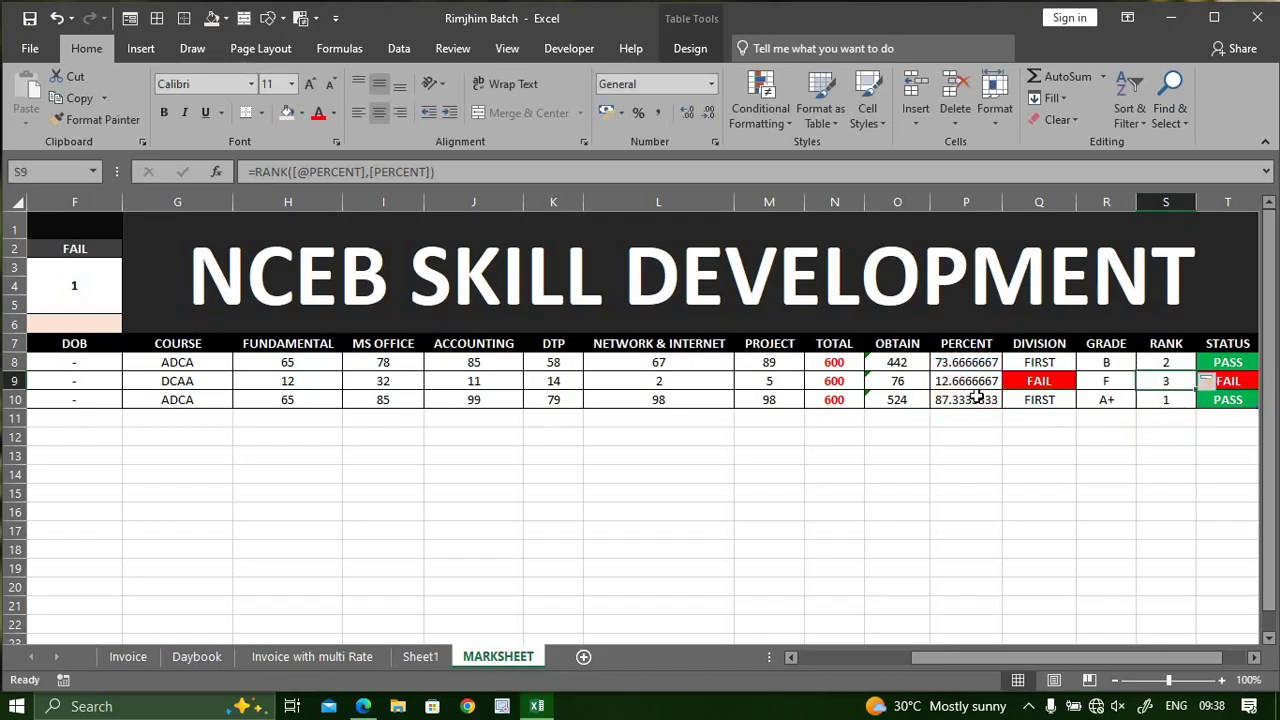
{"action": "left_click", "coordinate": [1156, 401]}
{"action": "left_click", "coordinate": [1167, 378]}
{"action": "left_click_drag", "start_coordinate": [1231, 663], "coordinate": [1073, 665]}
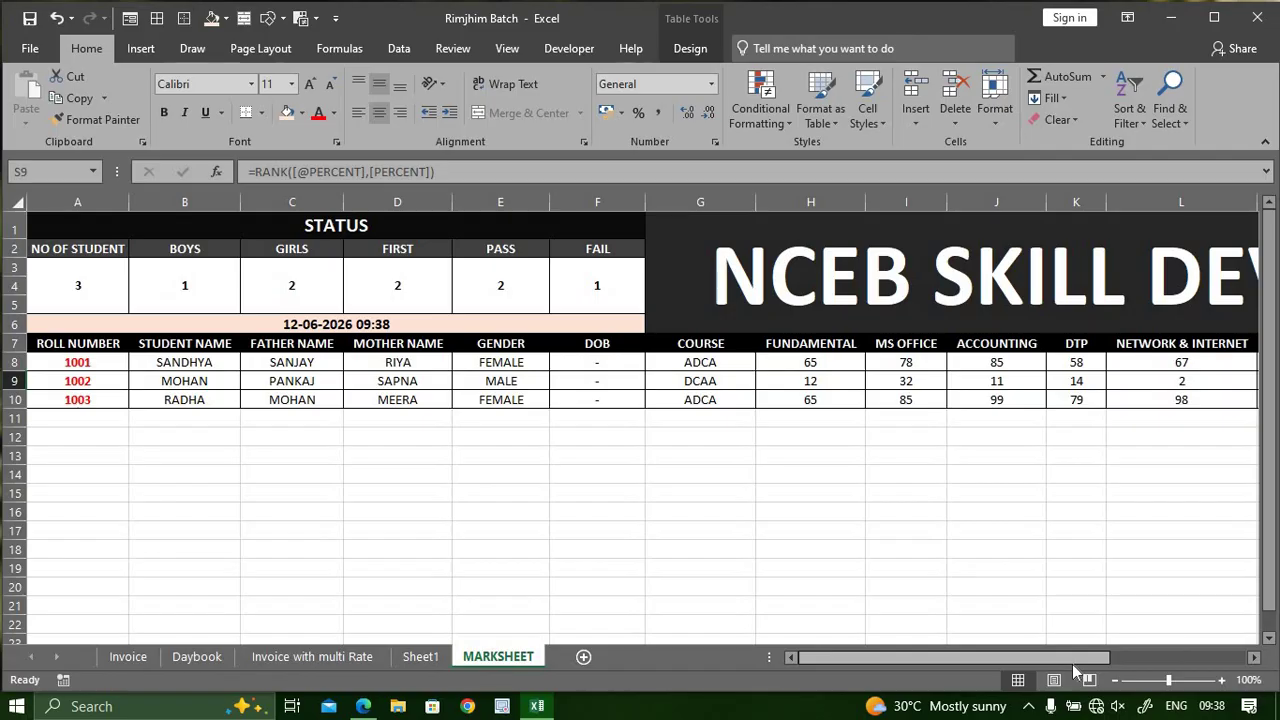